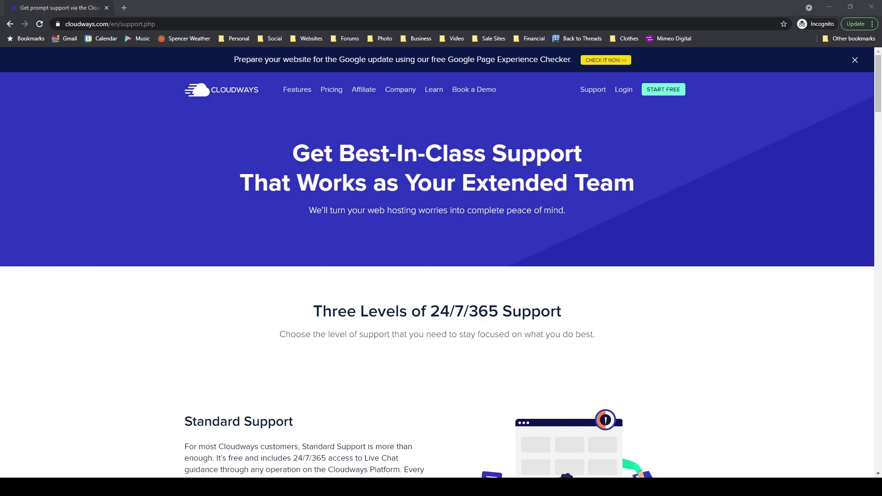
Step: Complete and submit the Cloudways free signup form with name, e-mail, password and dropdowns
{"action": "left_click", "coordinate": [667, 92]}
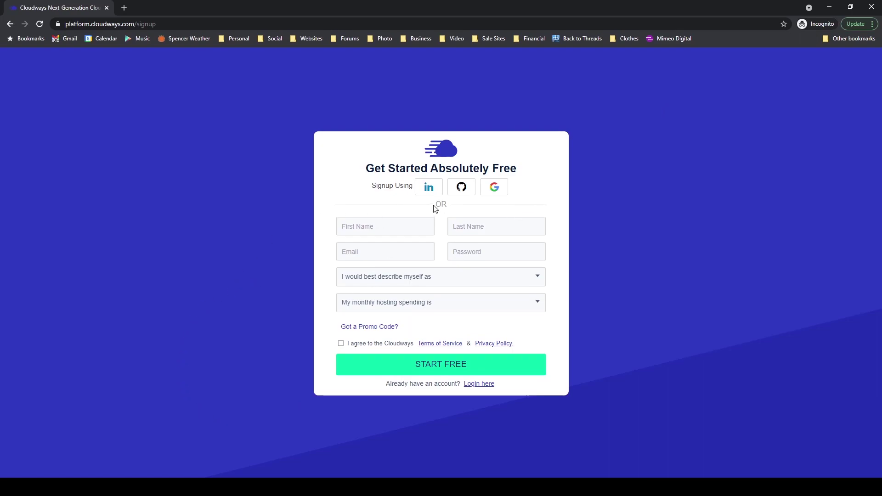
{"action": "left_click", "coordinate": [374, 231]}
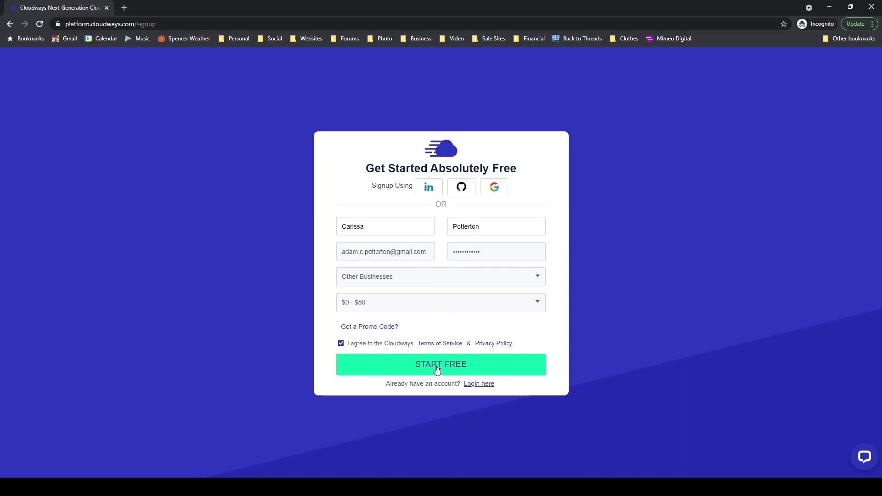
{"action": "left_click", "coordinate": [437, 365]}
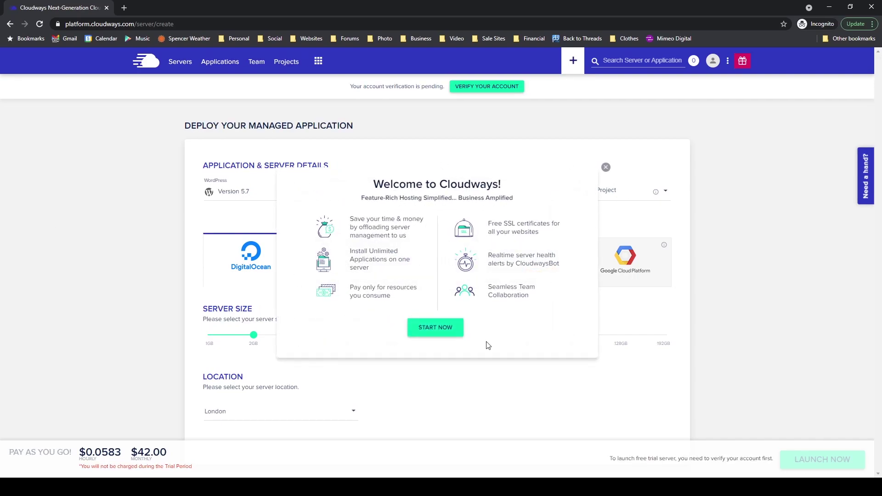
Step: Dismiss the welcome popup and check the default managed application name
{"action": "left_click", "coordinate": [436, 327]}
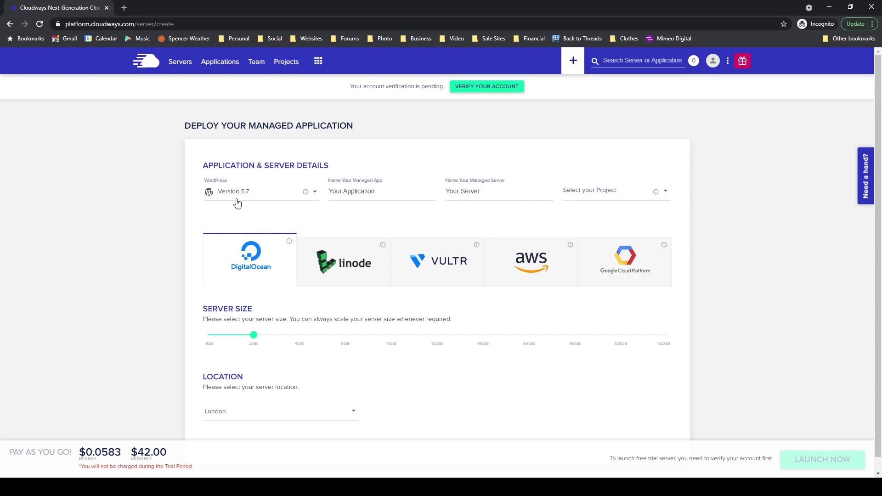
{"action": "left_click", "coordinate": [384, 194]}
{"action": "left_click_drag", "start_coordinate": [395, 191], "coordinate": [316, 201]}
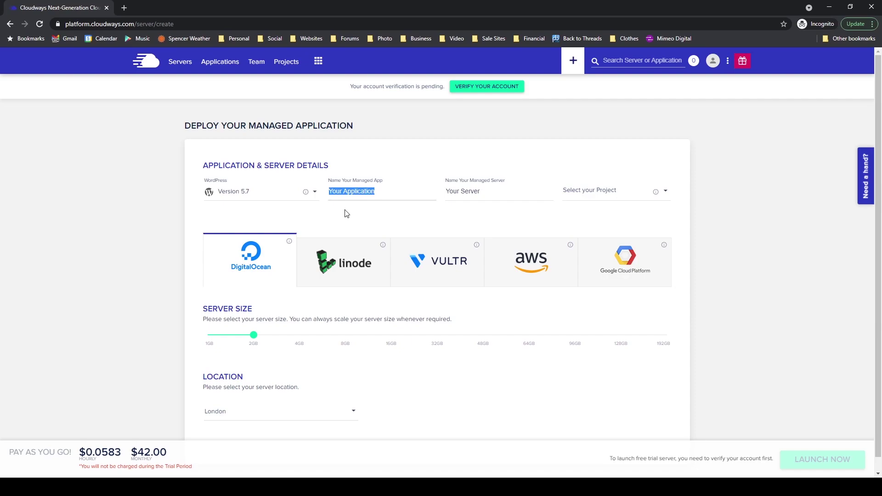
{"action": "left_click", "coordinate": [389, 191]}
{"action": "left_click_drag", "start_coordinate": [381, 192], "coordinate": [329, 197]}
Step: Check the default managed server name, leaving it unchanged
{"action": "left_click", "coordinate": [494, 194]}
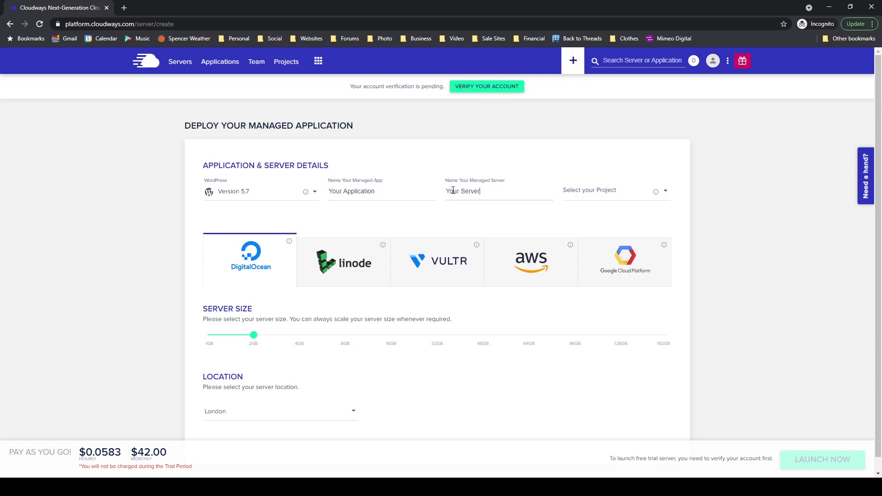
{"action": "triple_click", "coordinate": [498, 191]}
{"action": "left_click", "coordinate": [483, 191]}
Step: Choose Vultr as provider, keep the Standard type and reduce the server size to 1GB
{"action": "left_click", "coordinate": [447, 272]}
{"action": "scroll", "coordinate": [448, 290], "scroll_direction": "down", "scroll_amount": 1}
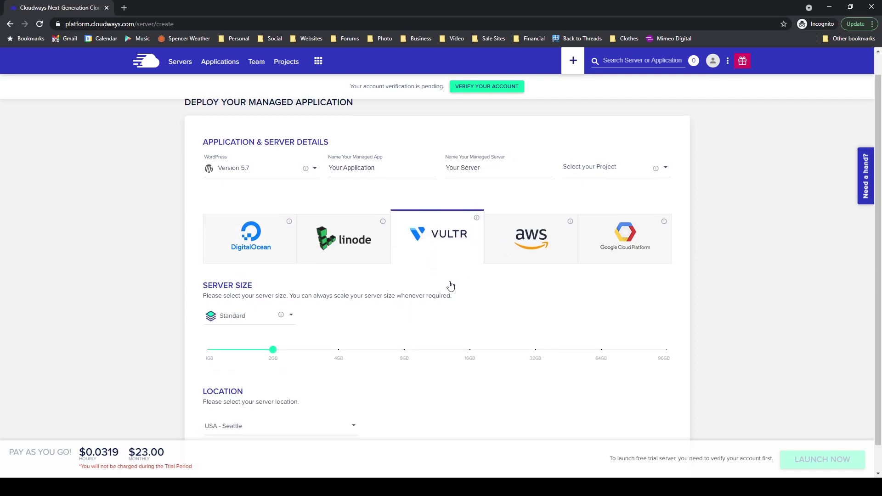
{"action": "left_click", "coordinate": [292, 297]}
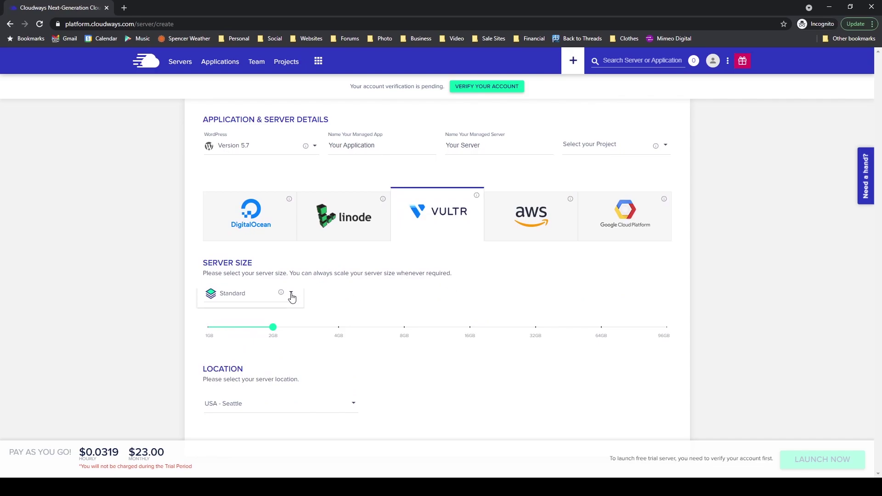
{"action": "left_click", "coordinate": [292, 297]}
{"action": "left_click_drag", "start_coordinate": [273, 328], "coordinate": [208, 333]}
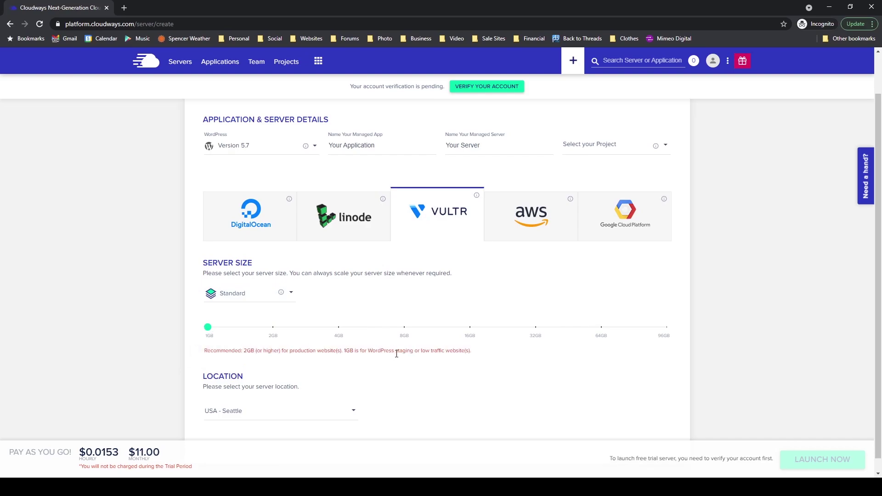
{"action": "left_click_drag", "start_coordinate": [205, 351], "coordinate": [474, 354]}
{"action": "left_click", "coordinate": [475, 354]}
Step: Set the server location to USA - New York (NJ), giving a $11.00 monthly price
{"action": "scroll", "coordinate": [475, 354], "scroll_direction": "down", "scroll_amount": 1}
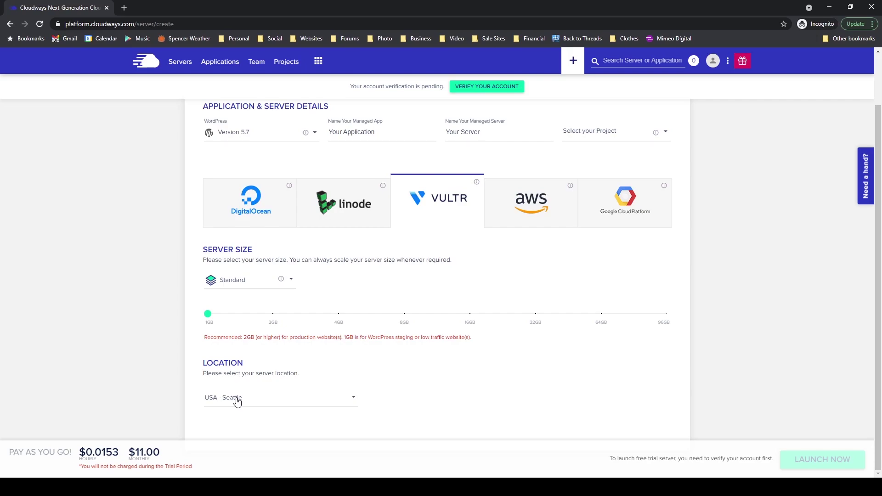
{"action": "left_click", "coordinate": [238, 403]}
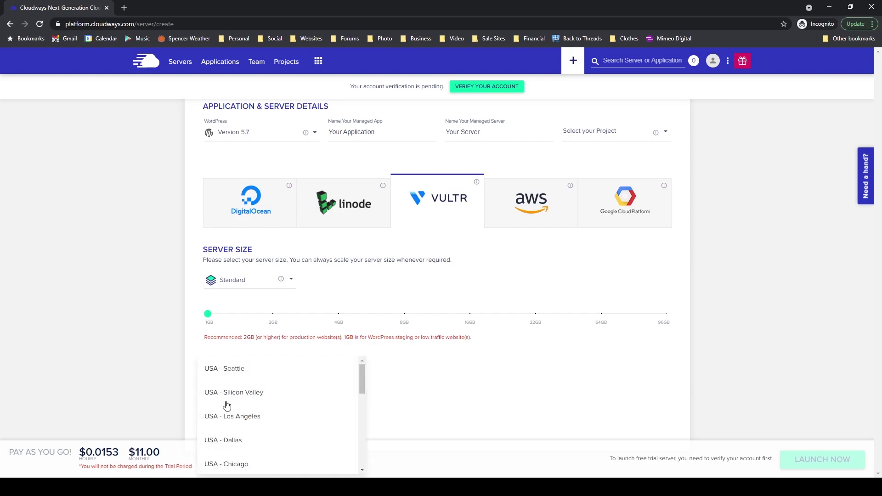
{"action": "scroll", "coordinate": [310, 396], "scroll_direction": "down", "scroll_amount": 1}
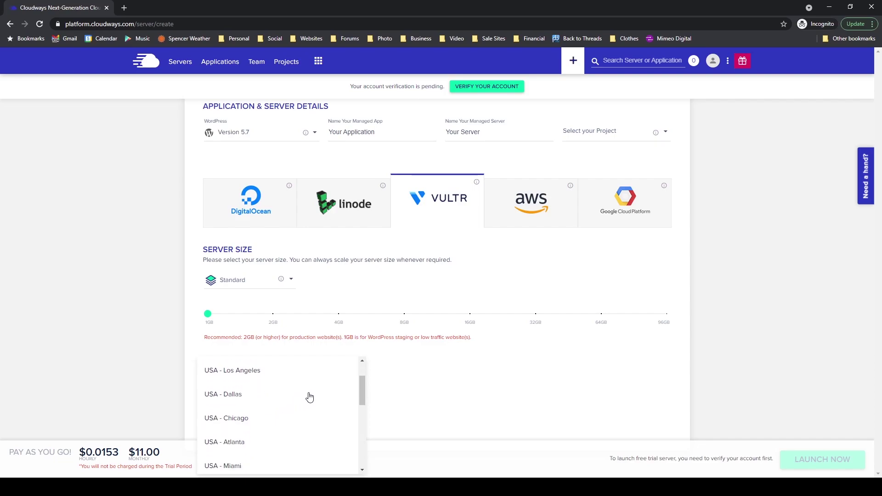
{"action": "scroll", "coordinate": [310, 396], "scroll_direction": "down", "scroll_amount": 1}
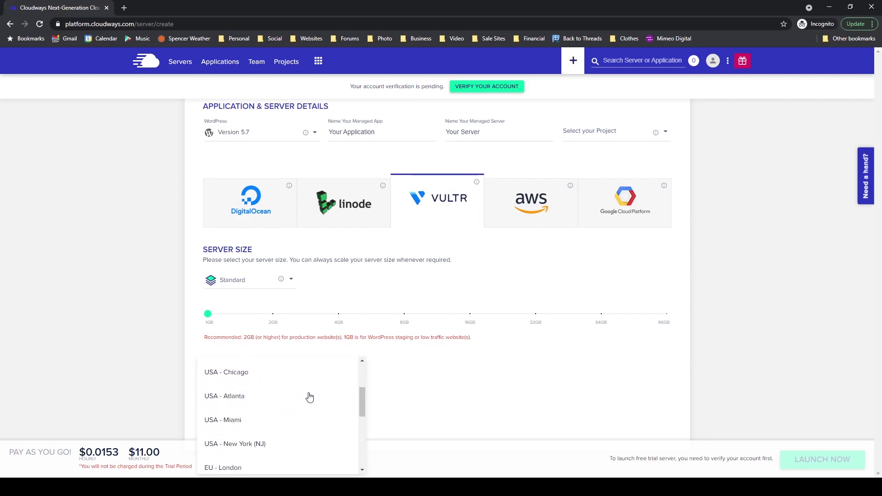
{"action": "left_click", "coordinate": [247, 443]}
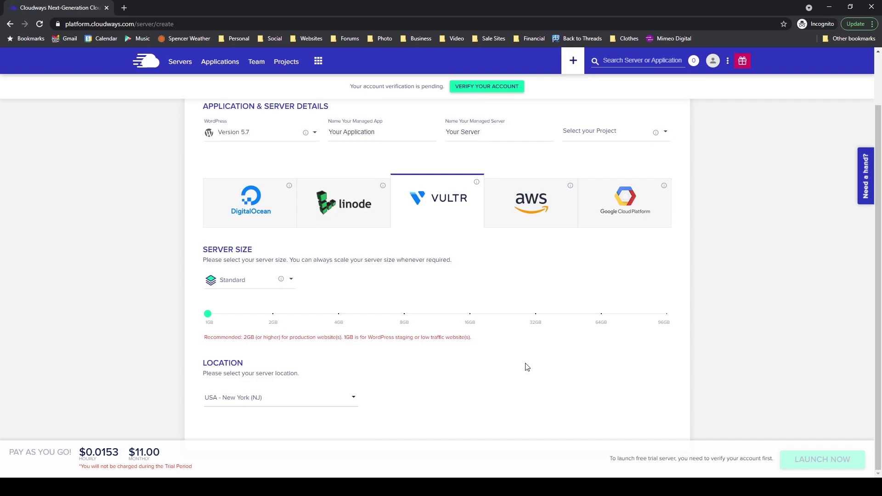
{"action": "left_click_drag", "start_coordinate": [73, 453], "coordinate": [6, 476]}
{"action": "left_click", "coordinate": [187, 457]}
{"action": "left_click", "coordinate": [10, 453]}
{"action": "left_click_drag", "start_coordinate": [609, 459], "coordinate": [783, 461]}
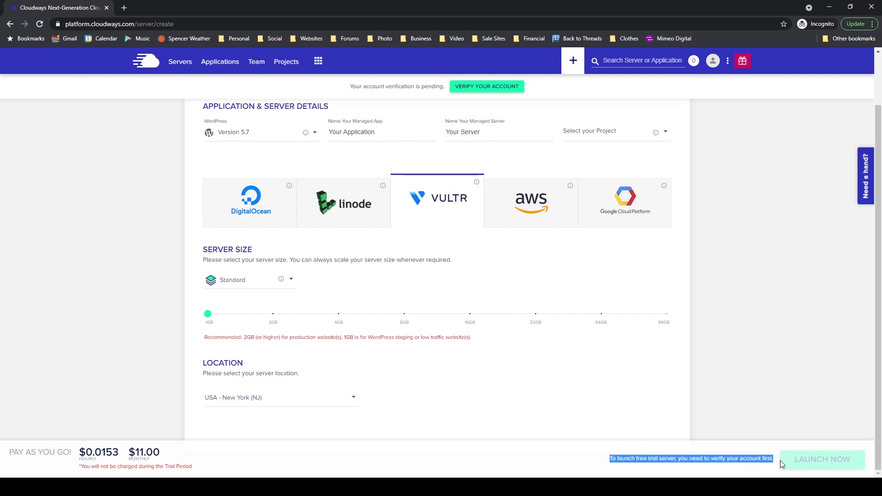
Step: Review the trial-period notice and launch the Vultr 1GB New York (NJ) server
{"action": "left_click", "coordinate": [663, 466]}
{"action": "left_click_drag", "start_coordinate": [603, 462], "coordinate": [768, 468]}
{"action": "left_click", "coordinate": [770, 468]}
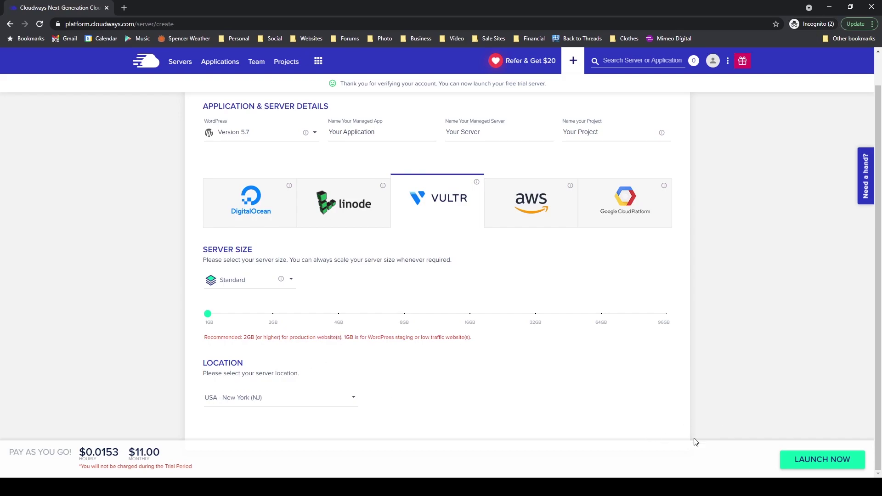
{"action": "left_click", "coordinate": [823, 462]}
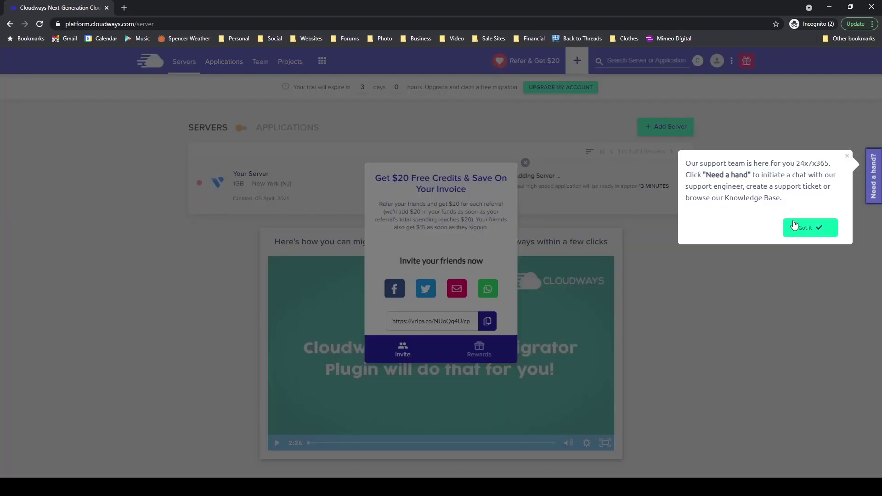
Step: Dismiss the support tip and referral offer, then show the Applications list
{"action": "left_click", "coordinate": [794, 224]}
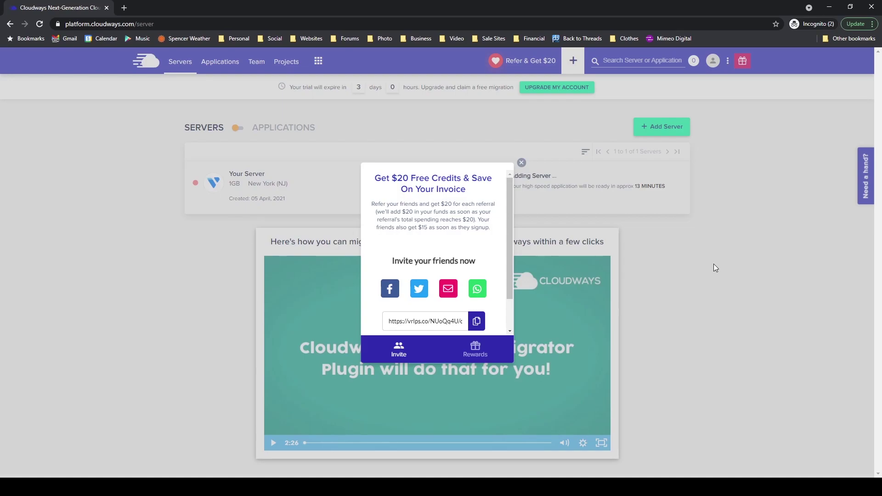
{"action": "left_click", "coordinate": [521, 162]}
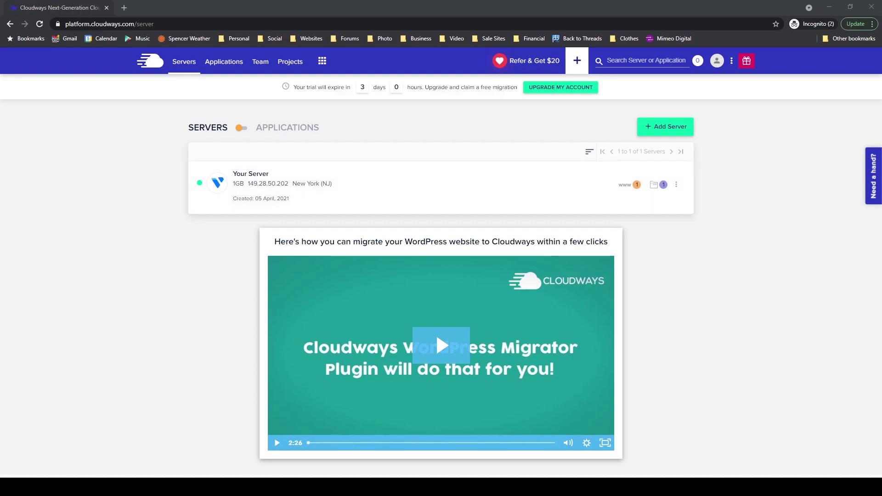
{"action": "left_click", "coordinate": [232, 67]}
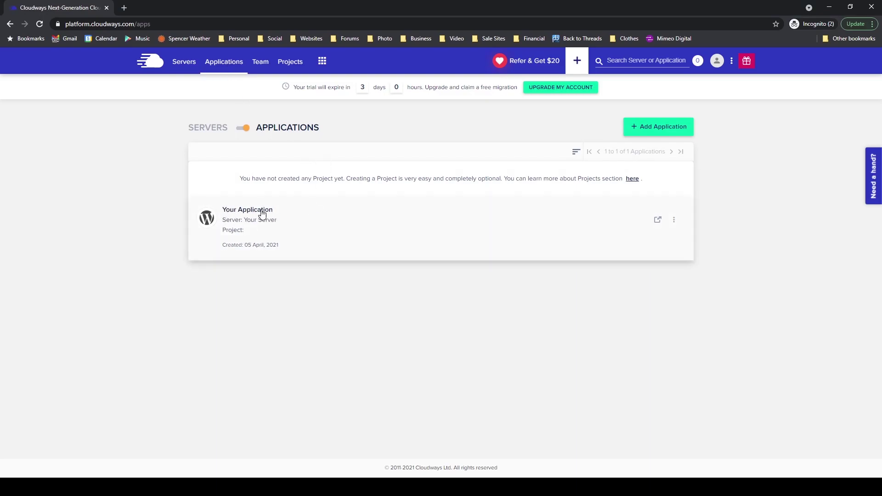
Step: Open Your Application's access details and advance through the onboarding tour until it finishes
{"action": "left_click", "coordinate": [317, 228]}
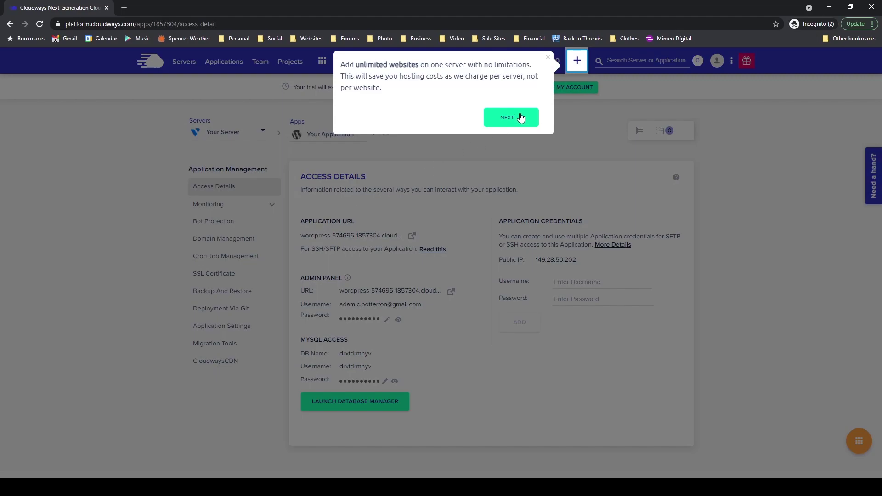
{"action": "left_click", "coordinate": [521, 117]}
{"action": "left_click", "coordinate": [440, 304]}
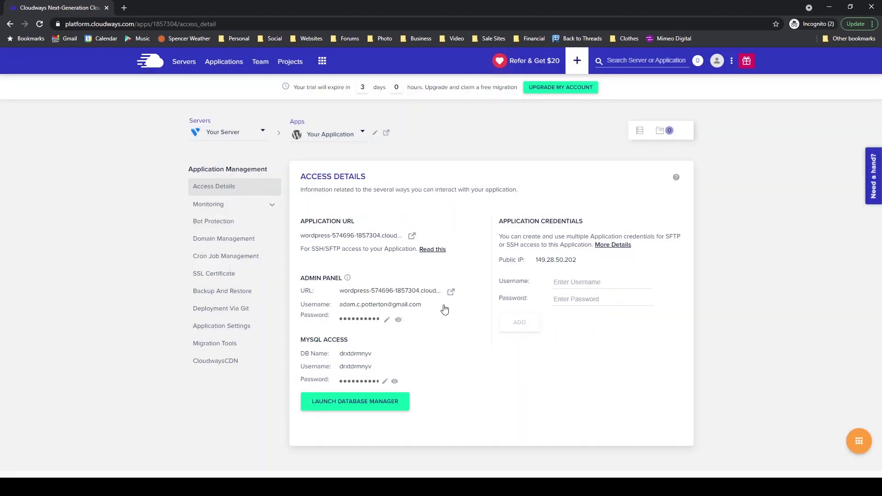
{"action": "left_click", "coordinate": [432, 333]}
Step: Preview the new WordPress site, then copy the admin panel password from the access details
{"action": "left_click", "coordinate": [412, 236]}
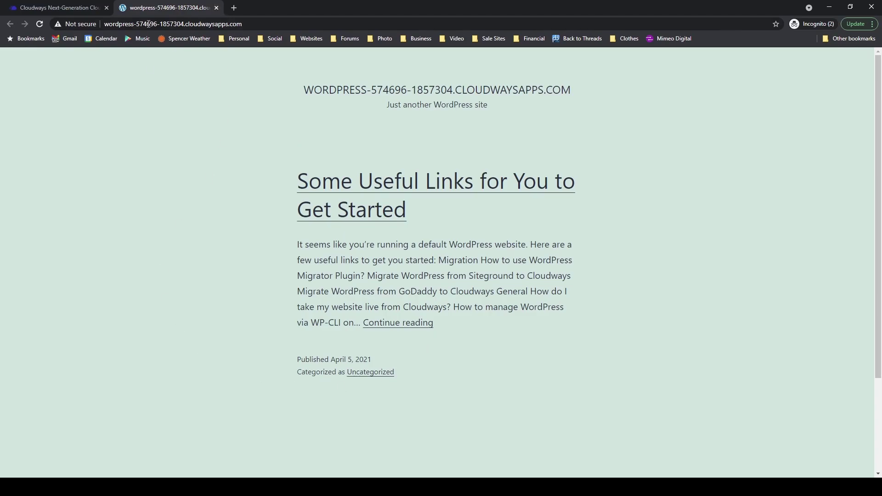
{"action": "left_click", "coordinate": [216, 9]}
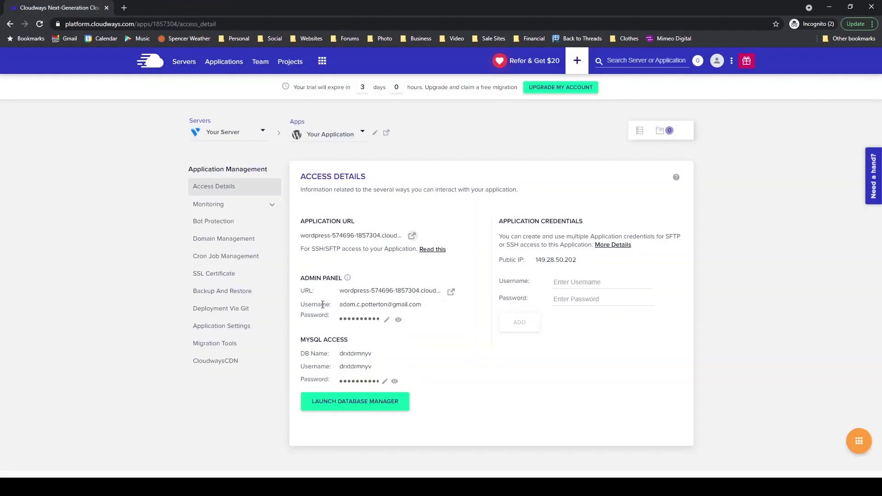
{"action": "left_click_drag", "start_coordinate": [303, 277], "coordinate": [361, 278]}
{"action": "left_click", "coordinate": [361, 279]}
{"action": "left_click", "coordinate": [368, 325]}
Step: Log in to the WordPress admin with the account e-mail and the pasted password
{"action": "left_click", "coordinate": [451, 293]}
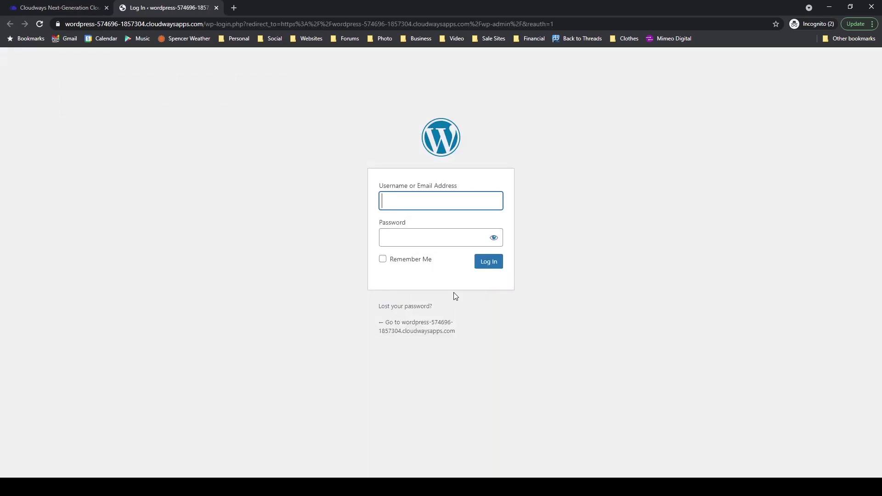
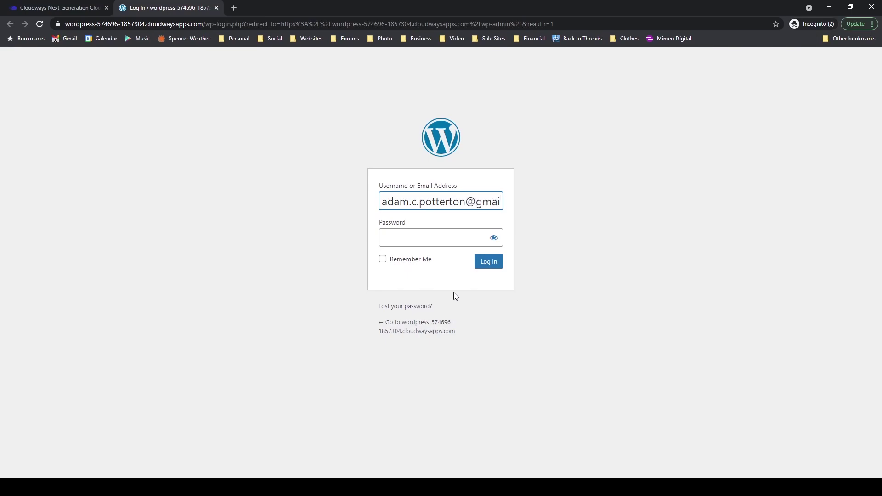
{"action": "key", "text": "Tab"}
{"action": "key", "text": "ctrl+v"}
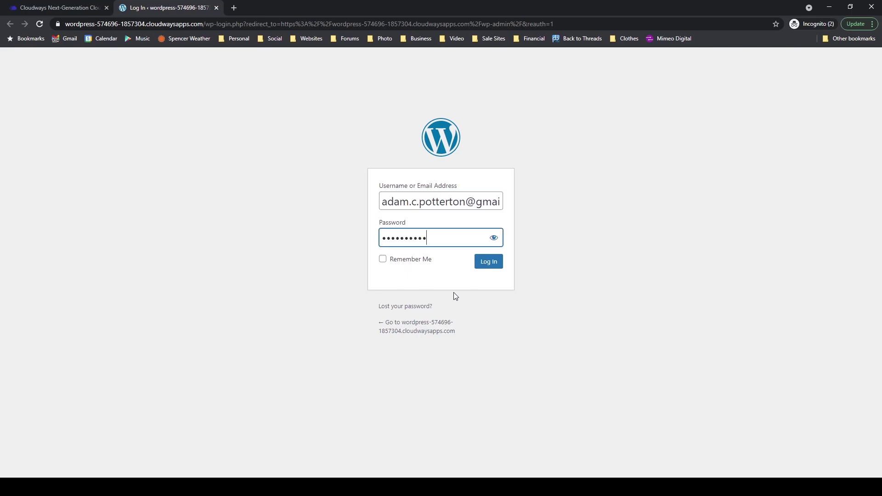
{"action": "left_click", "coordinate": [487, 265]}
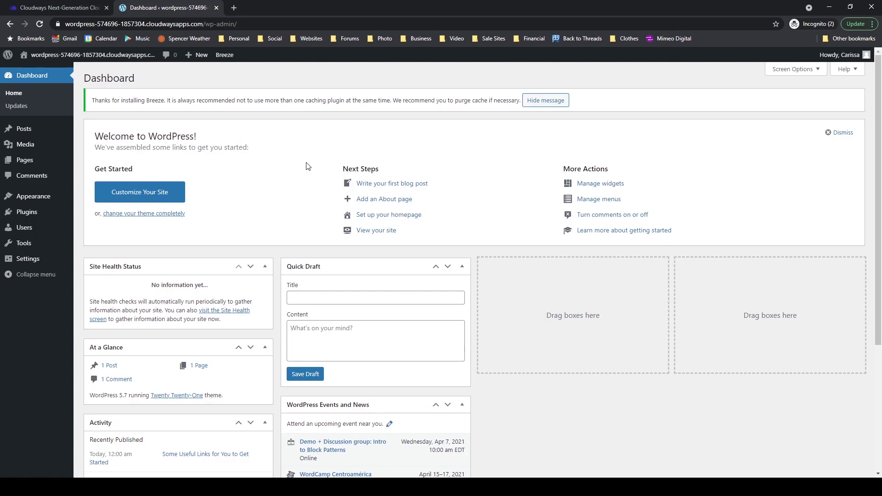
{"action": "mouse_move", "coordinate": [28, 199]}
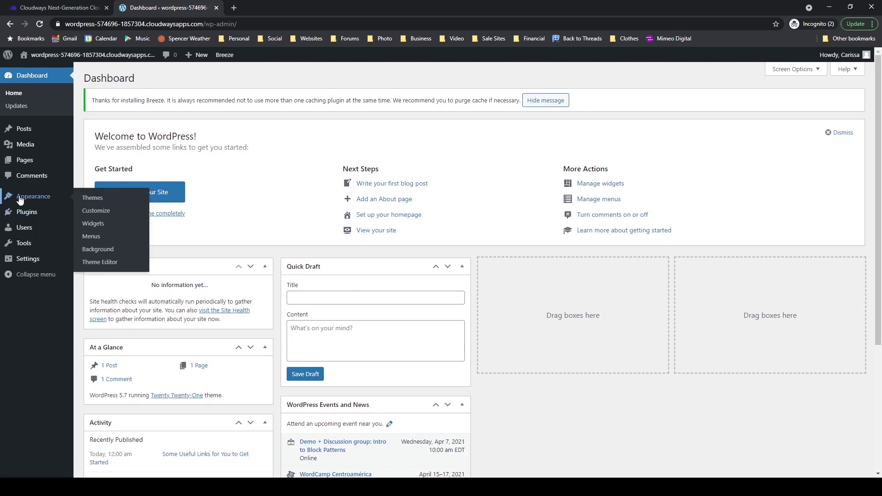
Step: Search themes for 'kadence', install and activate Kadence, then dismiss its welcome notice
{"action": "left_click", "coordinate": [96, 203]}
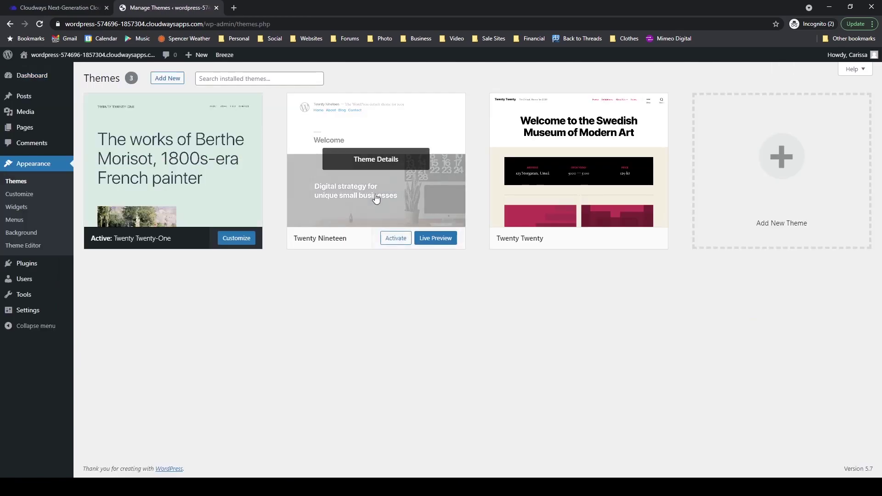
{"action": "left_click", "coordinate": [787, 167]}
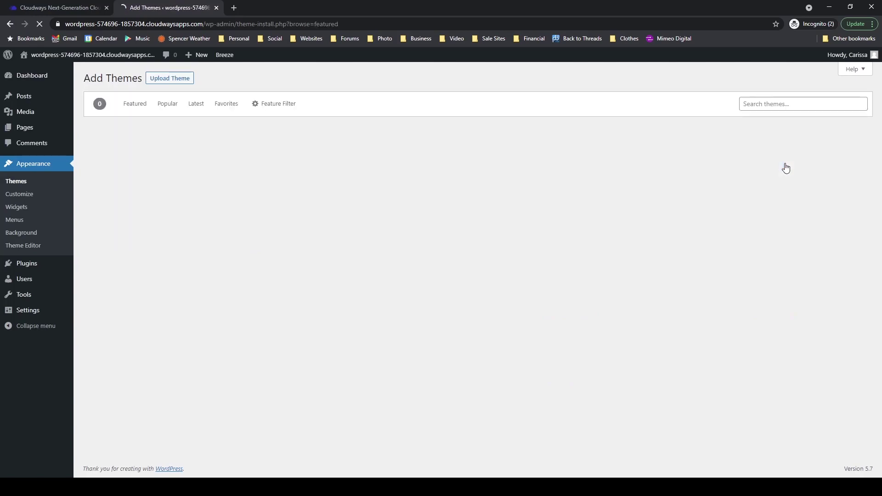
{"action": "left_click", "coordinate": [775, 104]}
{"action": "type", "text": "kadence"}
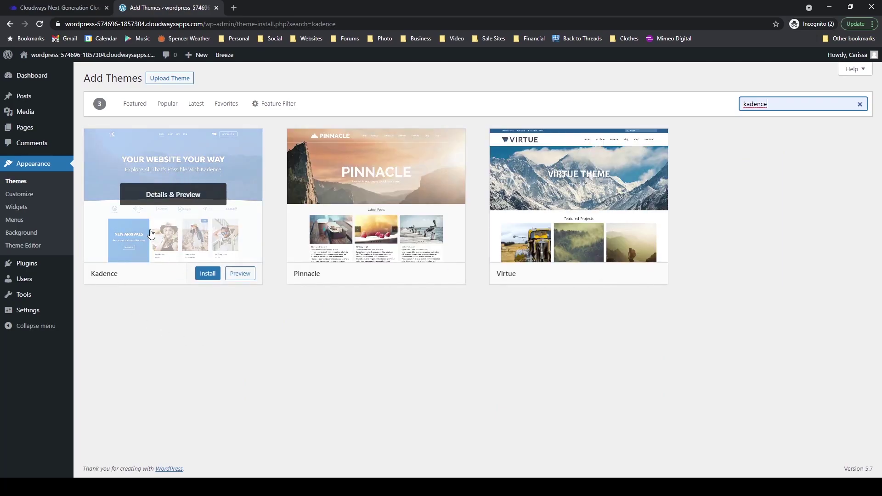
{"action": "left_click", "coordinate": [207, 277]}
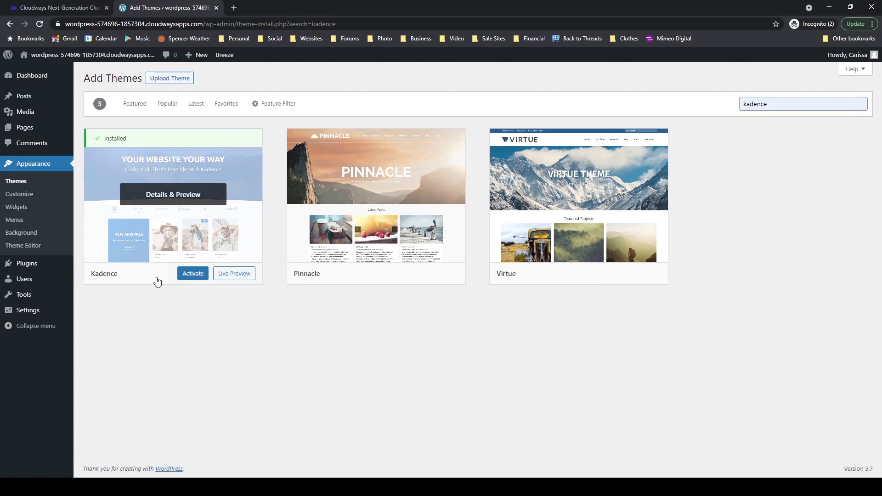
{"action": "left_click", "coordinate": [193, 274]}
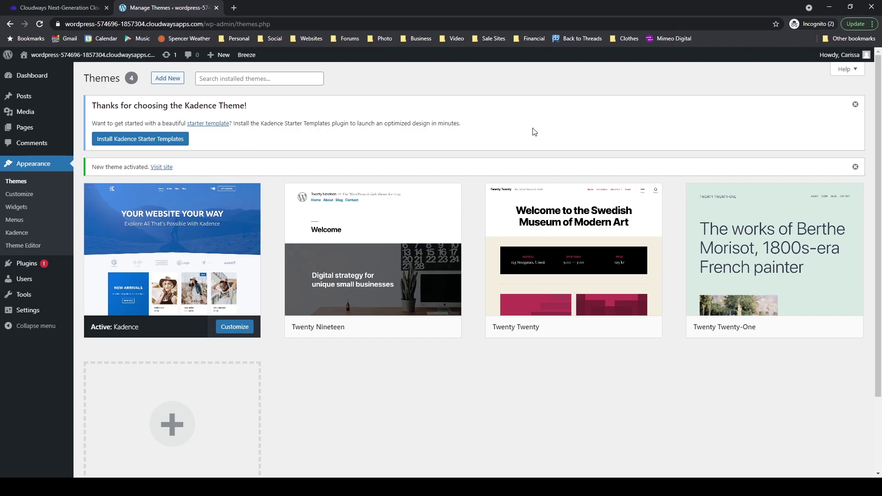
{"action": "left_click", "coordinate": [856, 106]}
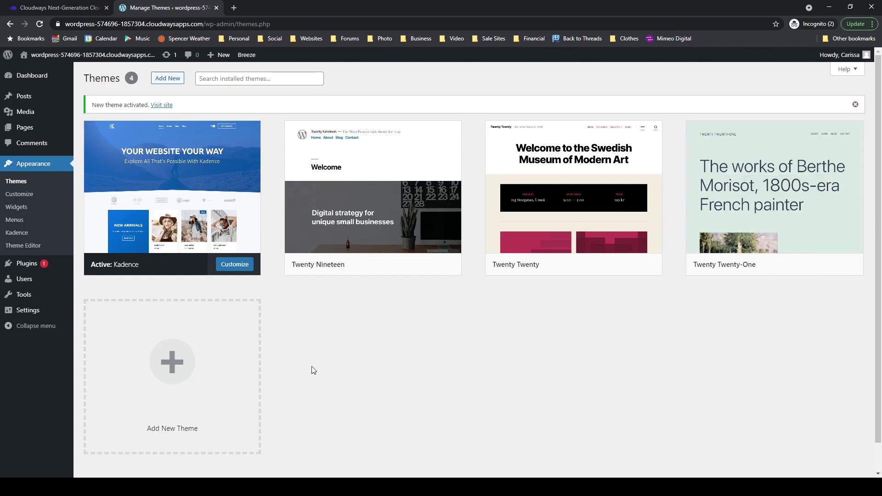
{"action": "mouse_move", "coordinate": [19, 269]}
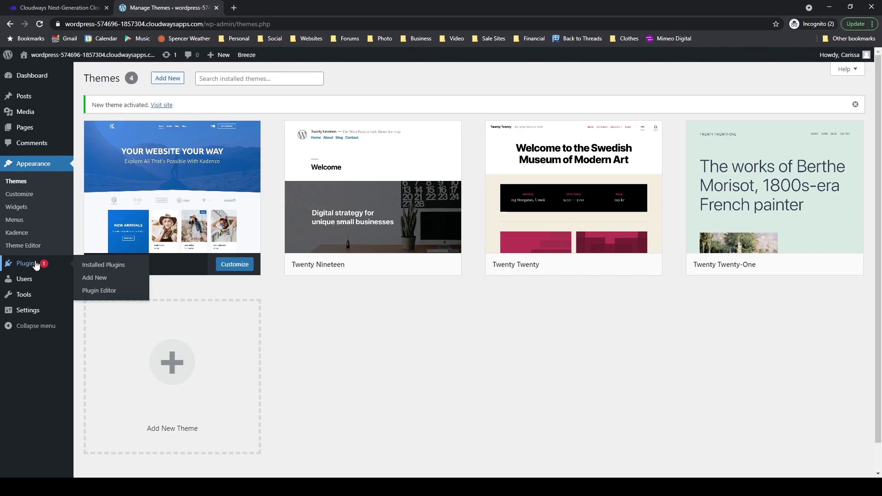
Step: Search plugins for 'kadence', then install and activate Kadence Blocks
{"action": "left_click", "coordinate": [93, 284]}
{"action": "left_click", "coordinate": [768, 104]}
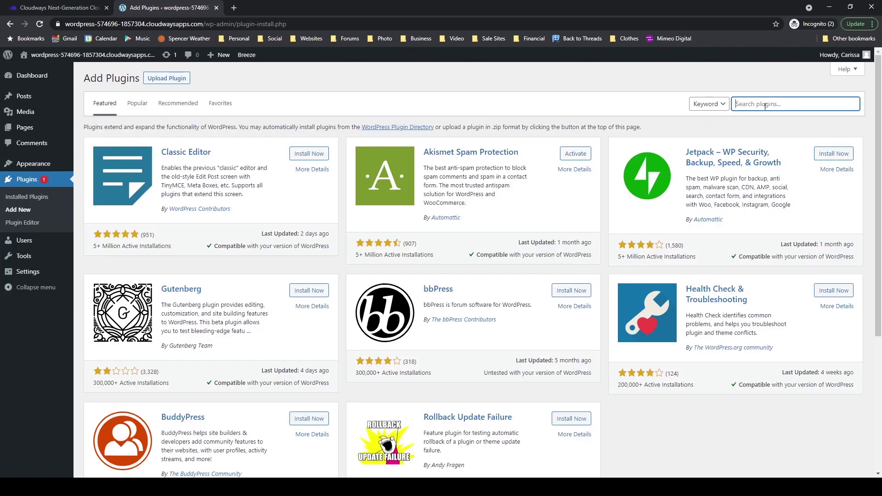
{"action": "type", "text": "kadence"}
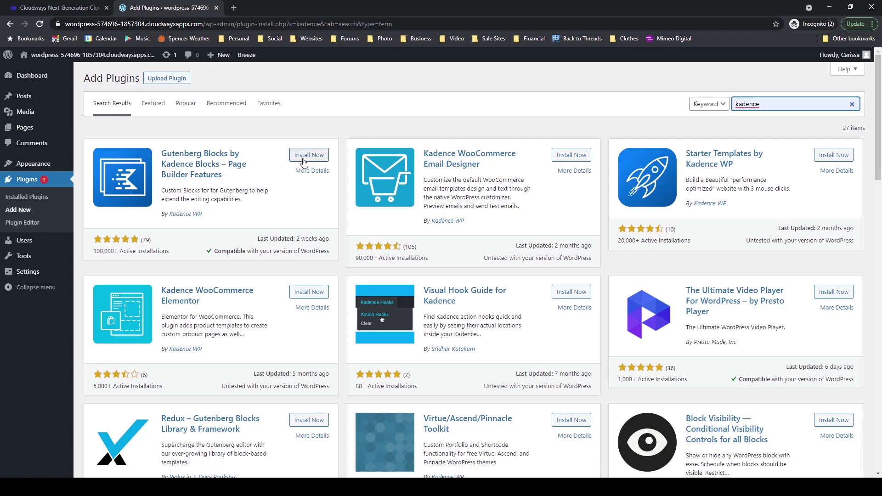
{"action": "left_click", "coordinate": [303, 158]}
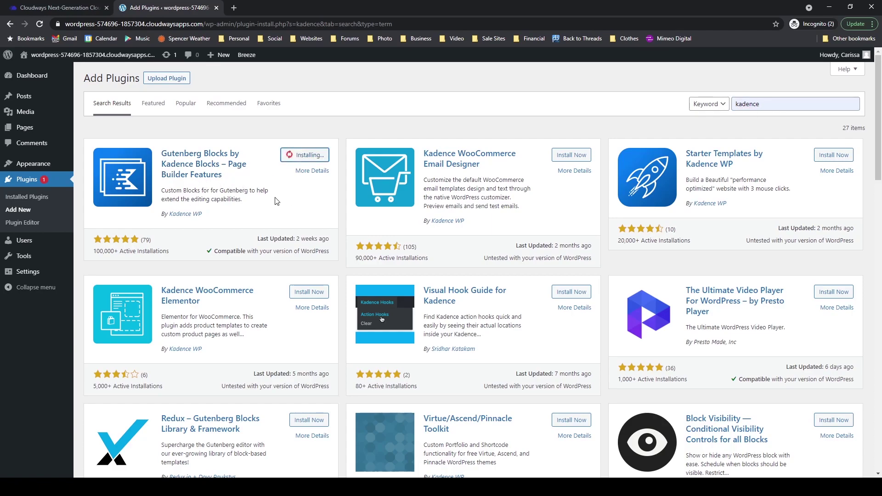
{"action": "left_click", "coordinate": [311, 163]}
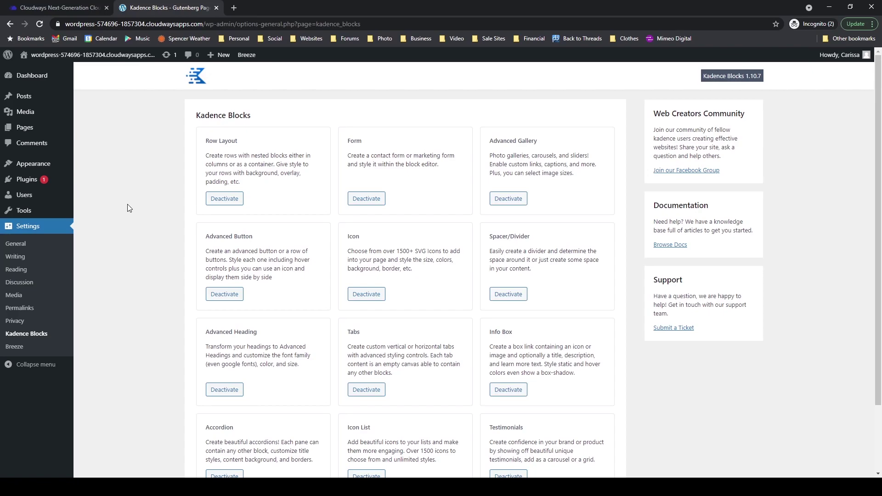
Step: Open the Customizer for the Kadence theme and go to its Header section
{"action": "mouse_move", "coordinate": [46, 165]}
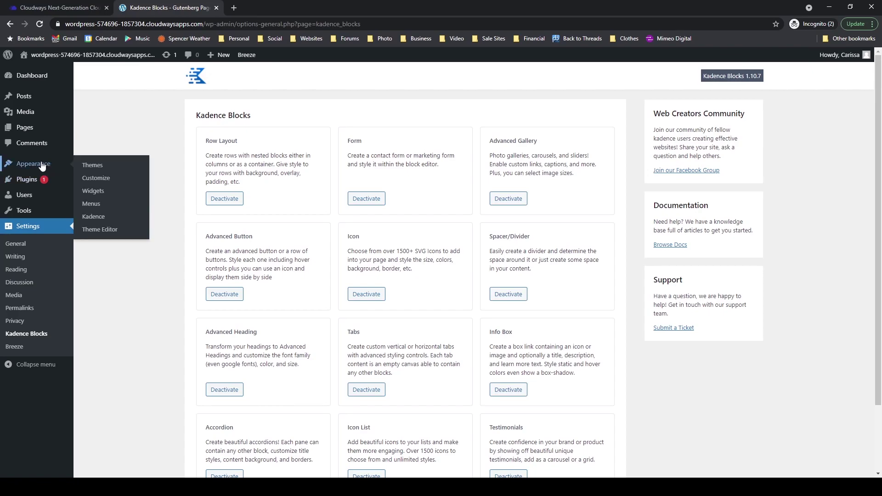
{"action": "left_click", "coordinate": [90, 182]}
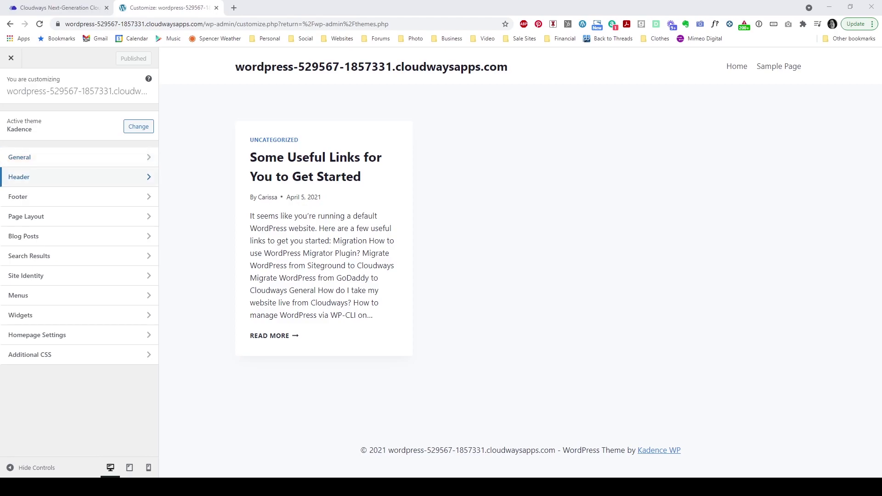
{"action": "left_click", "coordinate": [71, 181]}
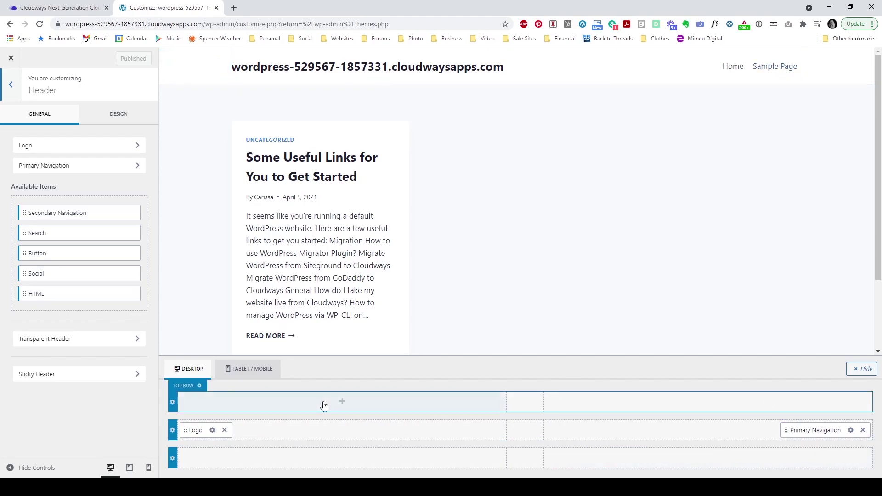
Step: Center the Logo in the main row, move Primary Navigation to bottom-row centre, and add Social at right
{"action": "left_click_drag", "start_coordinate": [193, 430], "coordinate": [523, 442]}
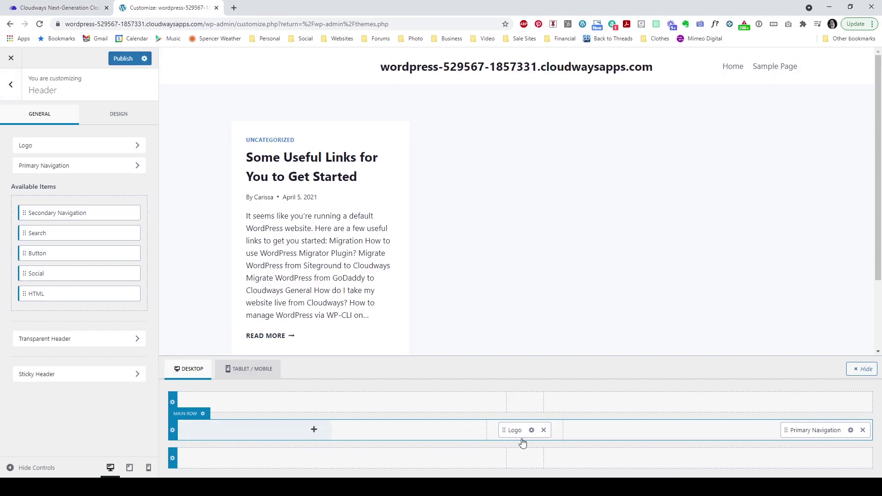
{"action": "left_click_drag", "start_coordinate": [804, 430], "coordinate": [527, 461]}
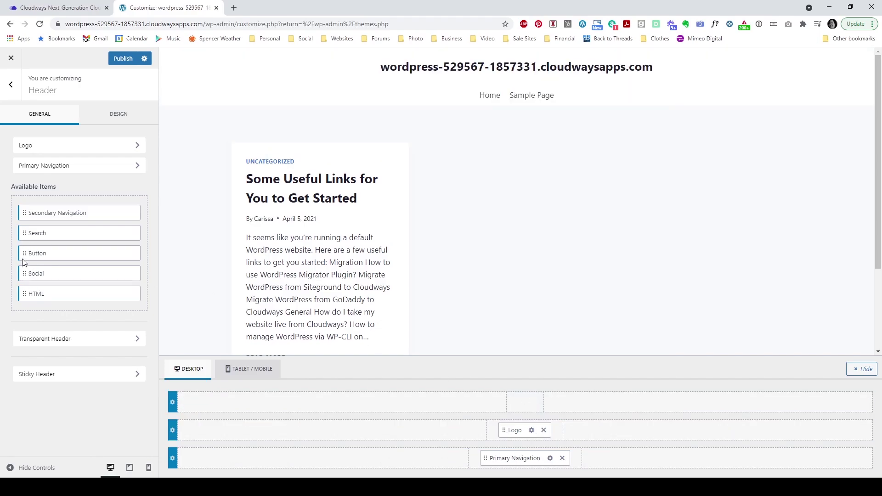
{"action": "left_click_drag", "start_coordinate": [28, 272], "coordinate": [754, 436]}
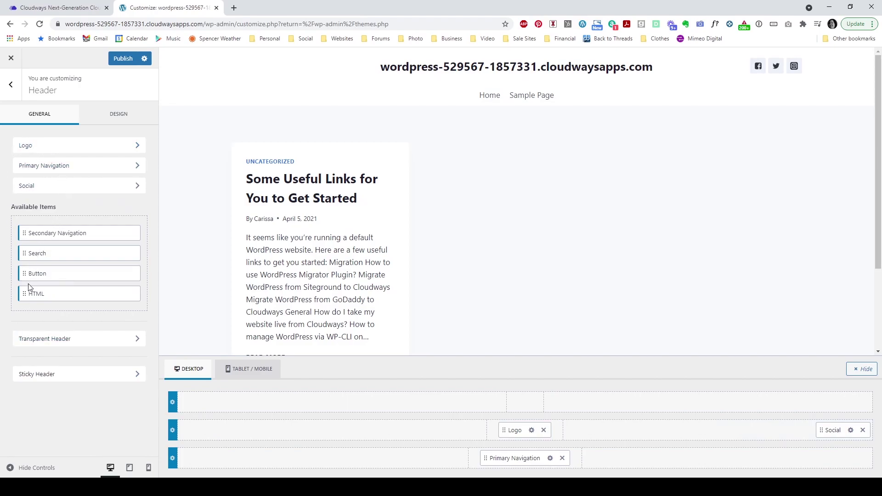
{"action": "left_click_drag", "start_coordinate": [29, 274], "coordinate": [232, 436]}
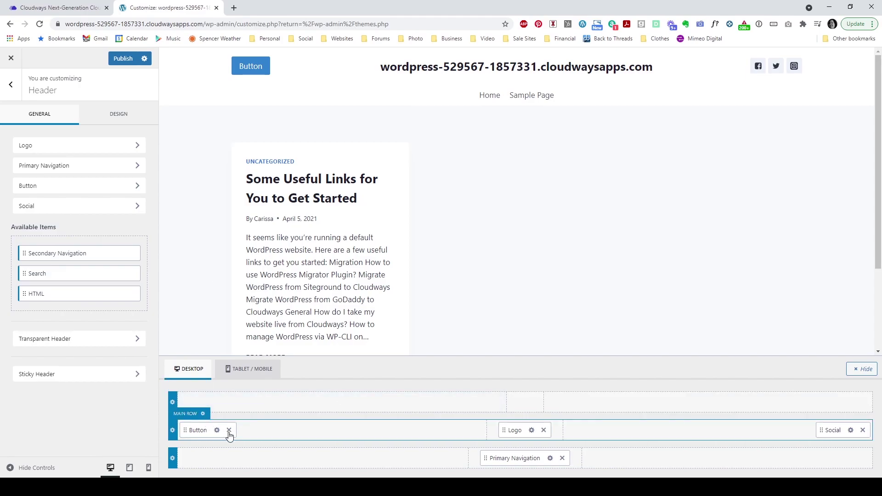
{"action": "left_click", "coordinate": [229, 432]}
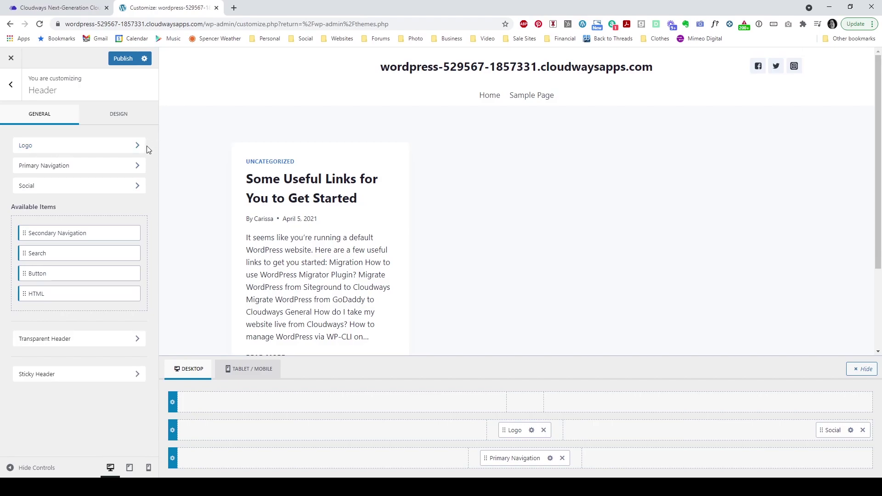
Step: Upload the Meant to be Loved image and make it the site logo, skipping cropping
{"action": "left_click", "coordinate": [67, 148]}
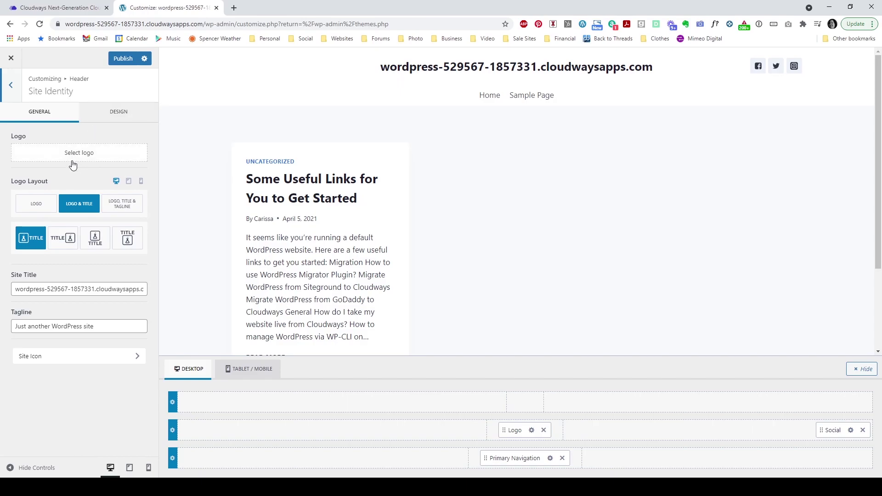
{"action": "left_click", "coordinate": [77, 156]}
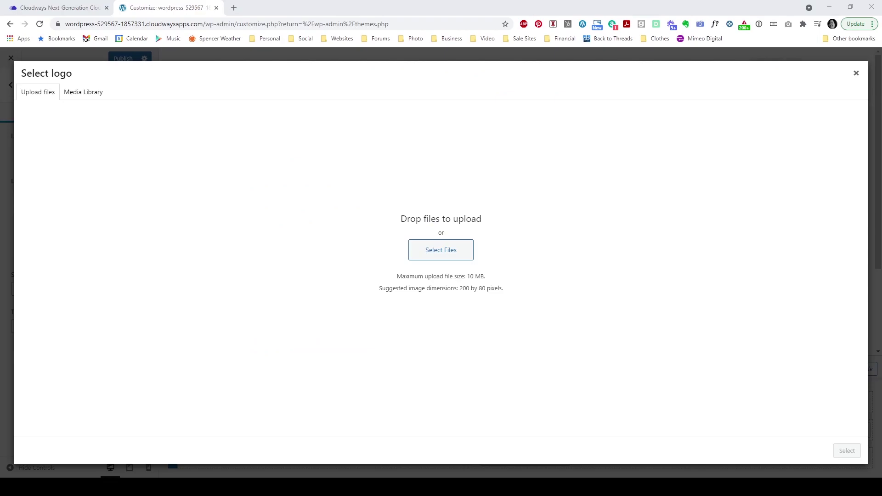
{"action": "left_click_drag", "start_coordinate": [0, 285], "coordinate": [234, 299]}
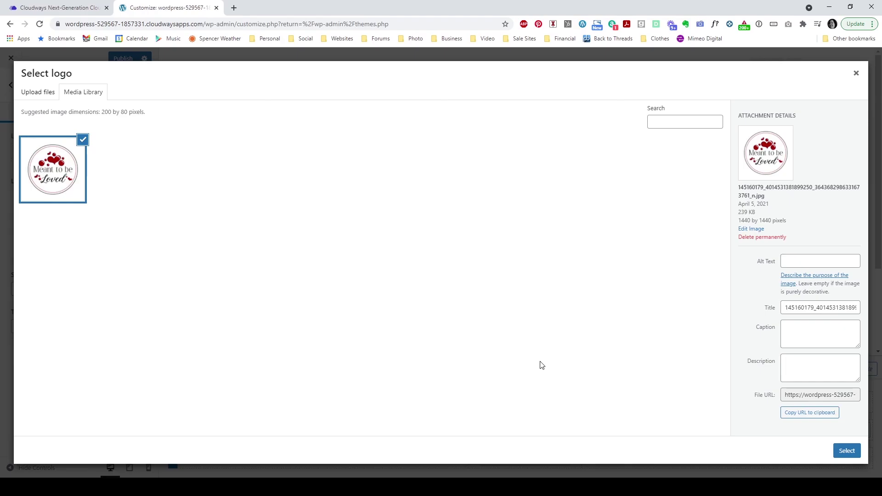
{"action": "left_click", "coordinate": [847, 452]}
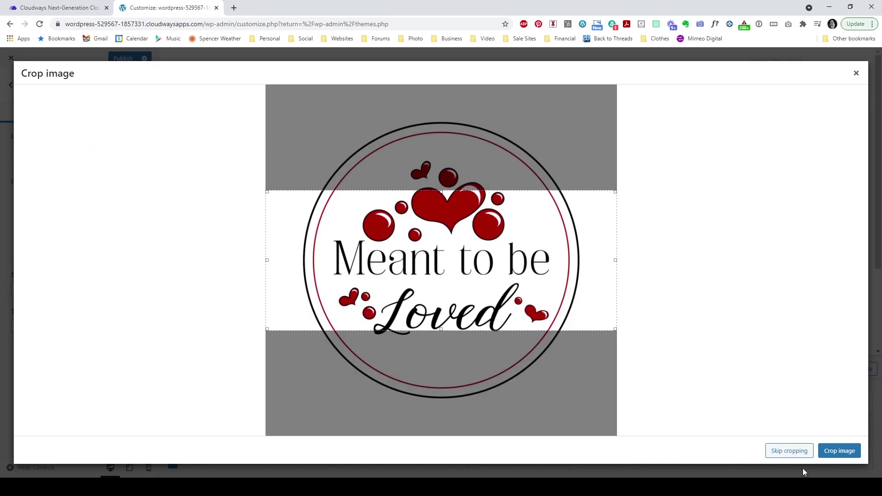
{"action": "left_click", "coordinate": [796, 453]}
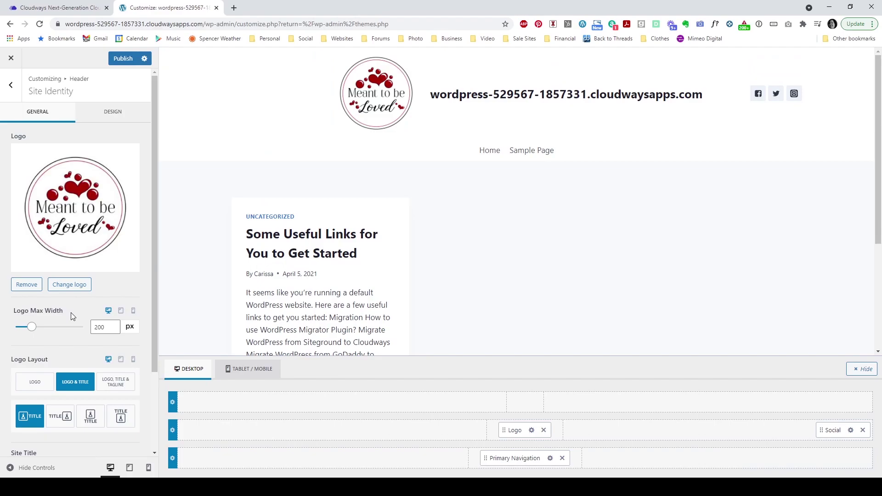
Step: Change the site title to 'Meant To Be Loved' and delete the default tagline
{"action": "scroll", "coordinate": [41, 317], "scroll_direction": "down", "scroll_amount": 2}
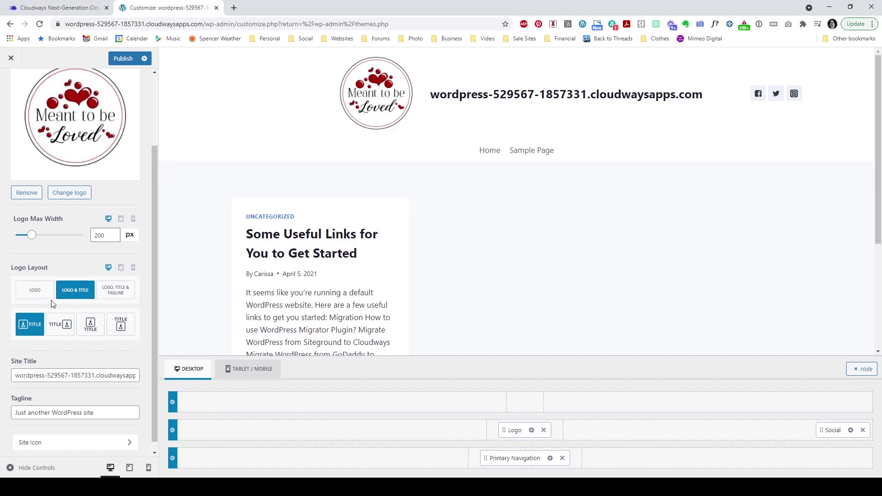
{"action": "triple_click", "coordinate": [26, 374]}
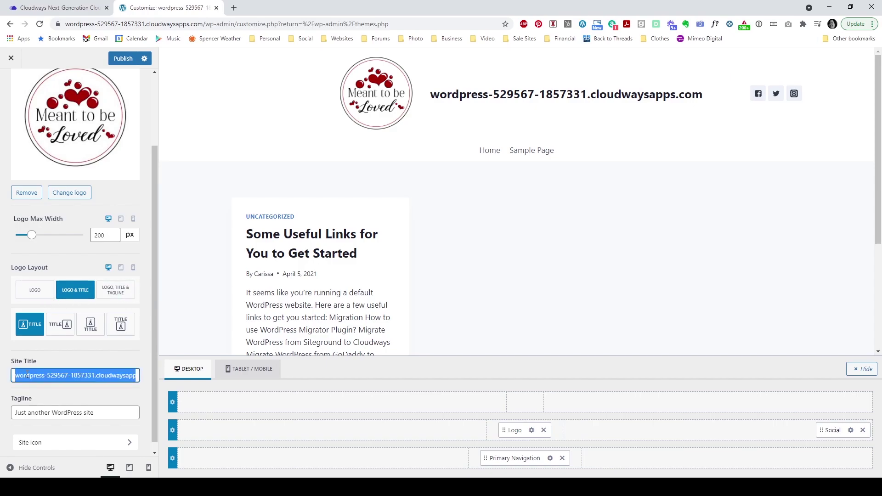
{"action": "type", "text": "Meant "}
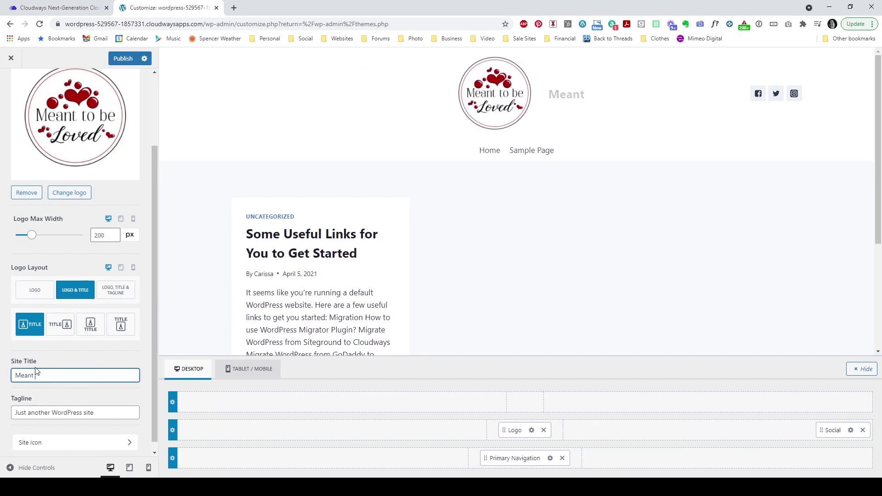
{"action": "type", "text": "to be Loved"}
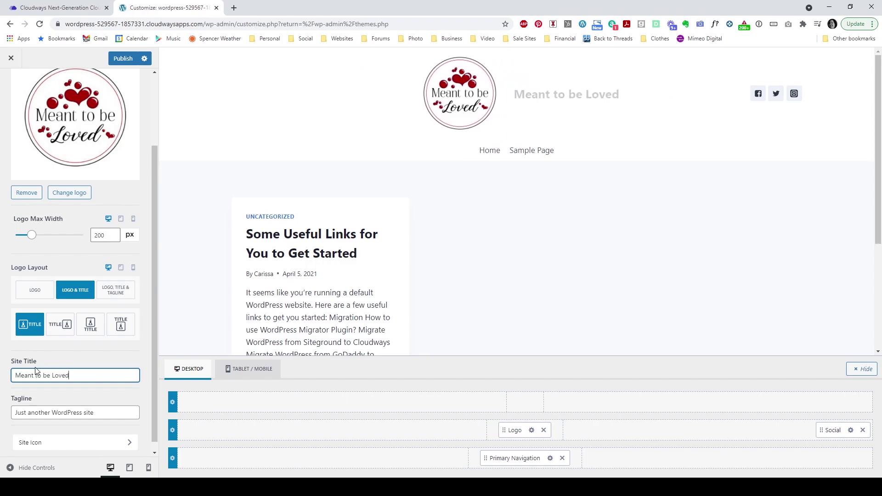
{"action": "type", "text": "B"}
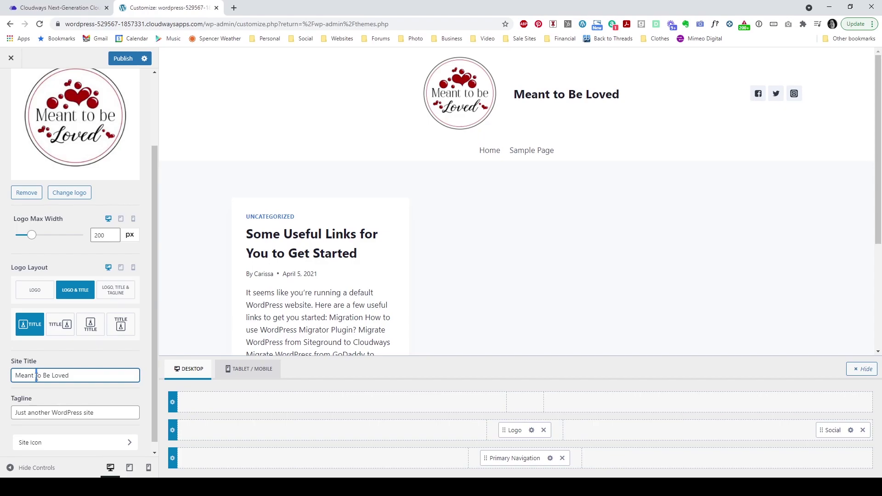
{"action": "key", "text": "BackSpace"}
{"action": "type", "text": "T"}
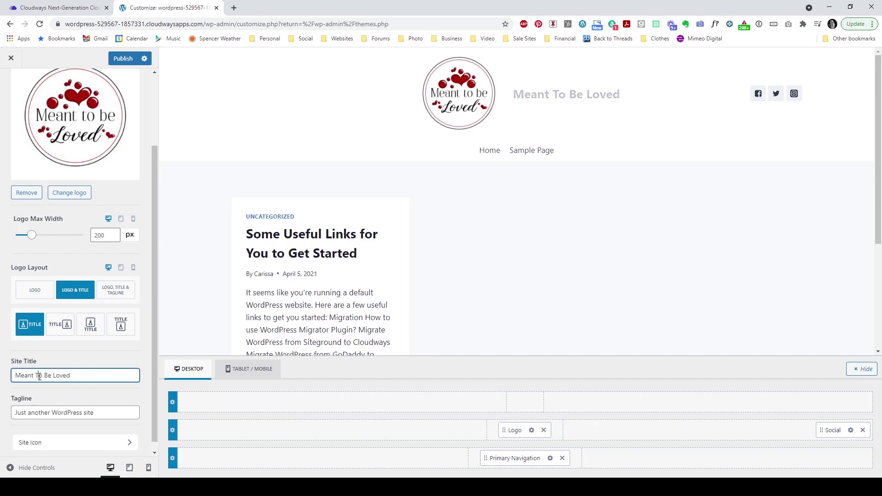
{"action": "left_click_drag", "start_coordinate": [104, 419], "coordinate": [13, 413]}
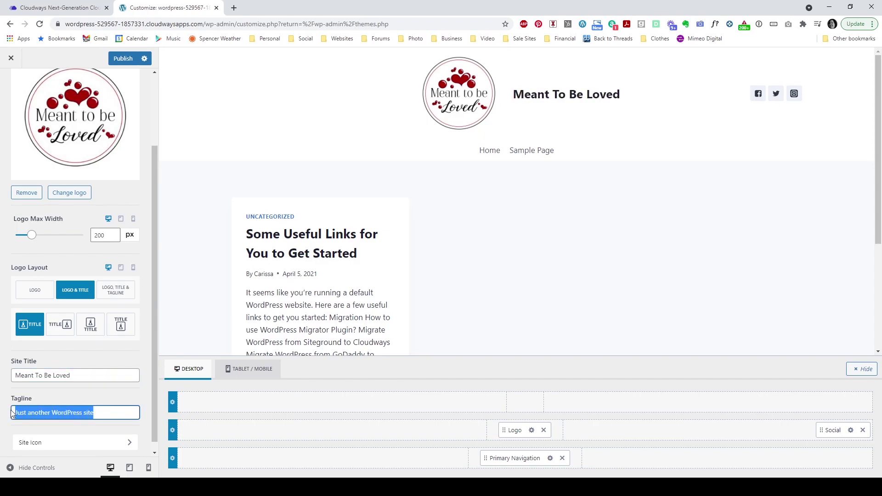
{"action": "key", "text": "BackSpace"}
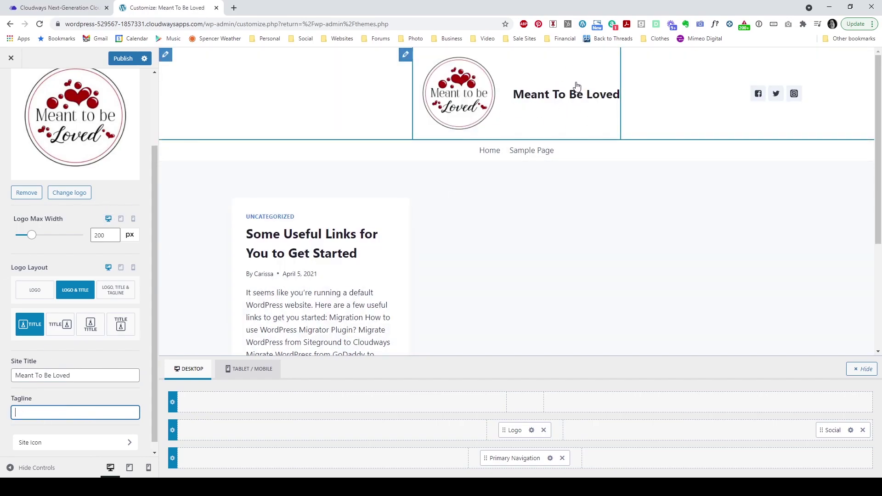
Step: Try the title-and-logo layouts, settle on Logo only, and move the logo left then back to centre
{"action": "left_click", "coordinate": [38, 293]}
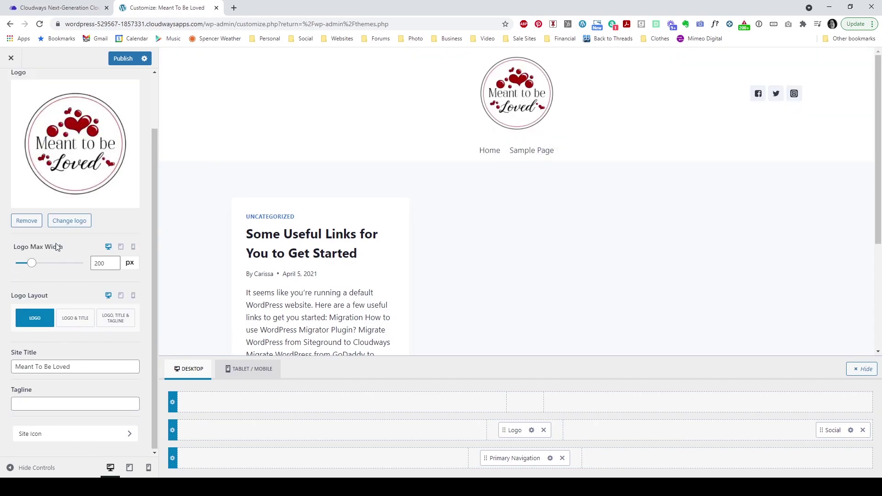
{"action": "left_click", "coordinate": [75, 318]}
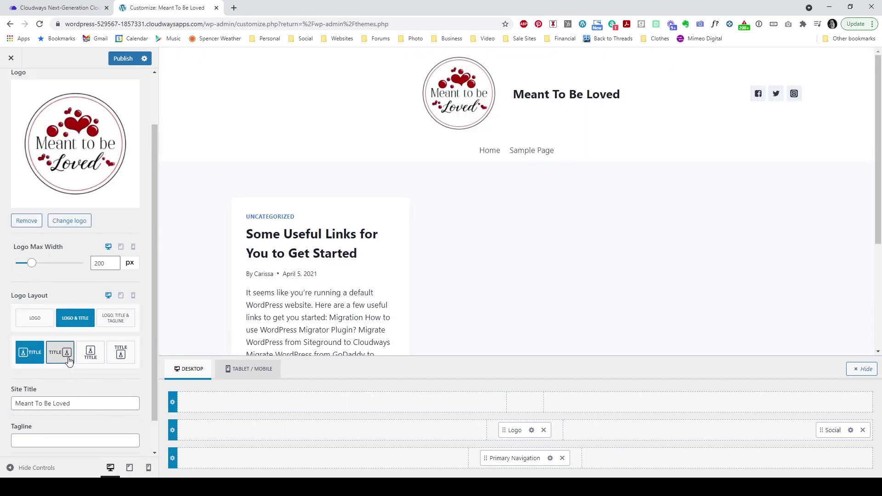
{"action": "left_click", "coordinate": [69, 361]}
{"action": "left_click", "coordinate": [88, 359]}
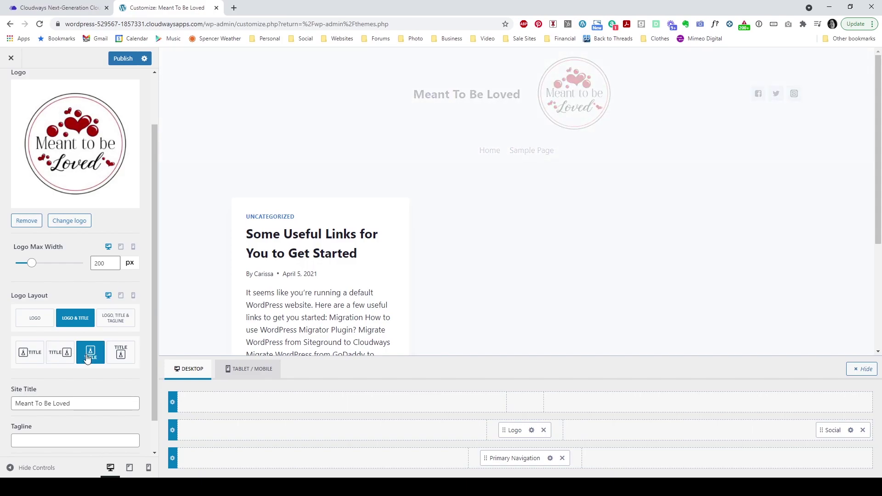
{"action": "left_click", "coordinate": [120, 355]}
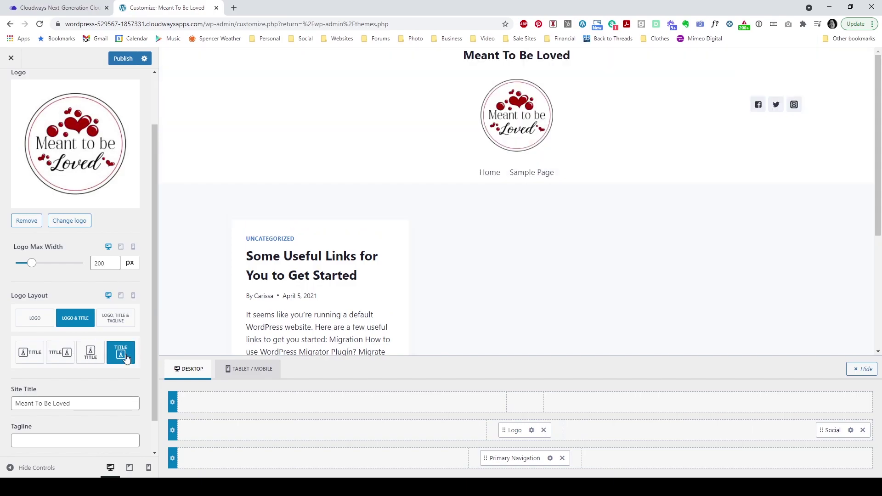
{"action": "left_click", "coordinate": [38, 320]}
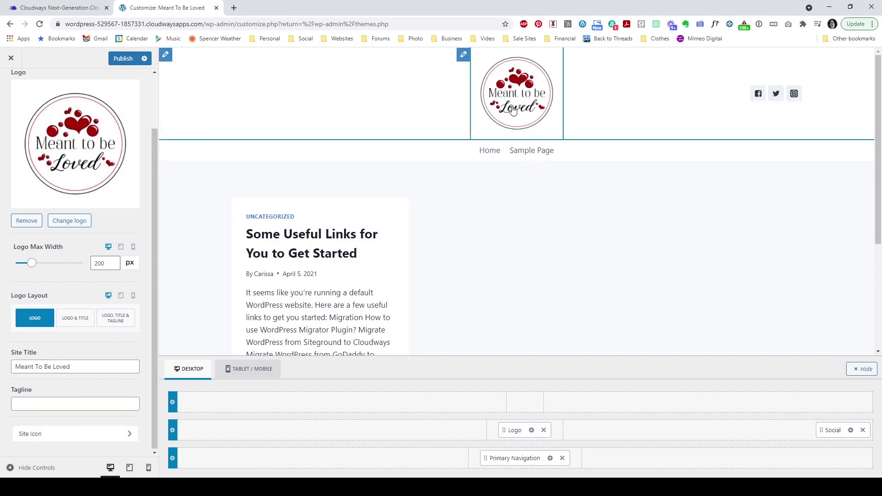
{"action": "left_click_drag", "start_coordinate": [506, 433], "coordinate": [249, 445]}
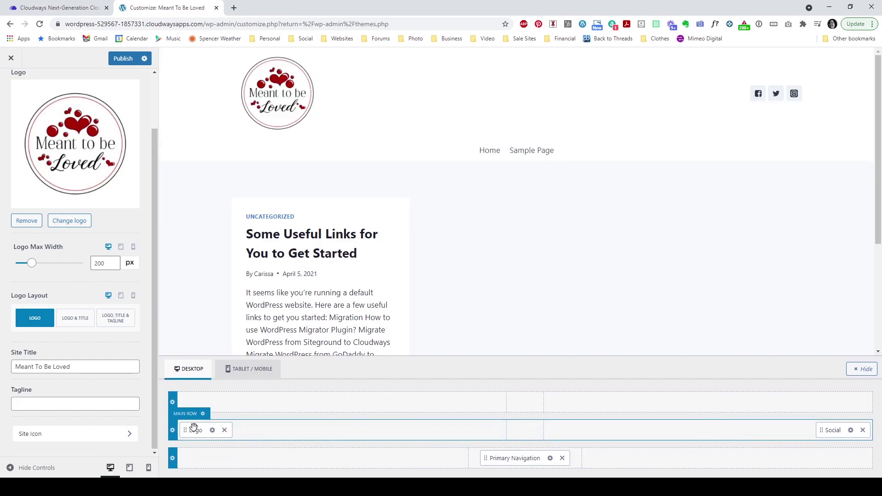
{"action": "left_click_drag", "start_coordinate": [188, 432], "coordinate": [507, 430]}
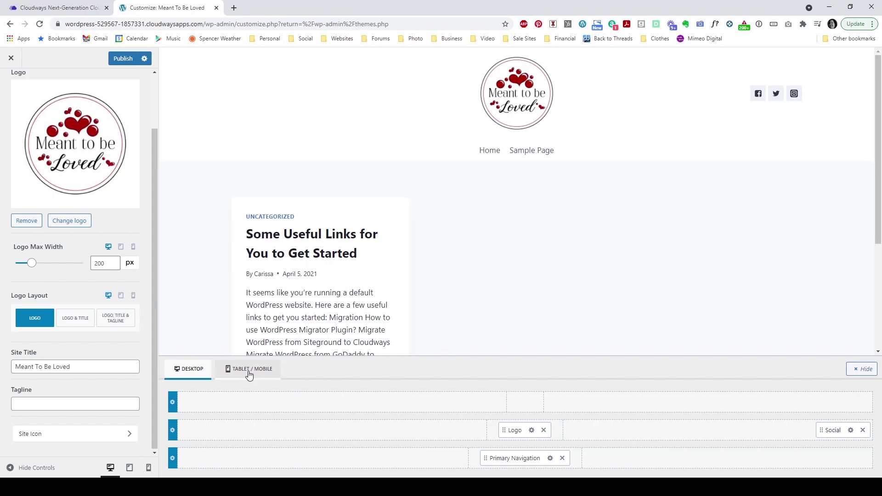
Step: Centre the logo in the tablet/mobile header and set the desktop Logo Max Width to 204 px
{"action": "left_click", "coordinate": [249, 372]}
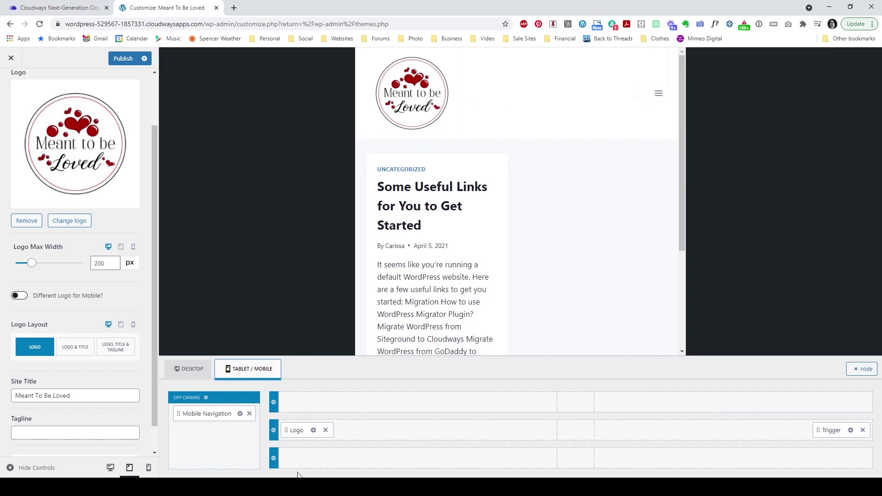
{"action": "left_click_drag", "start_coordinate": [288, 431], "coordinate": [578, 429]}
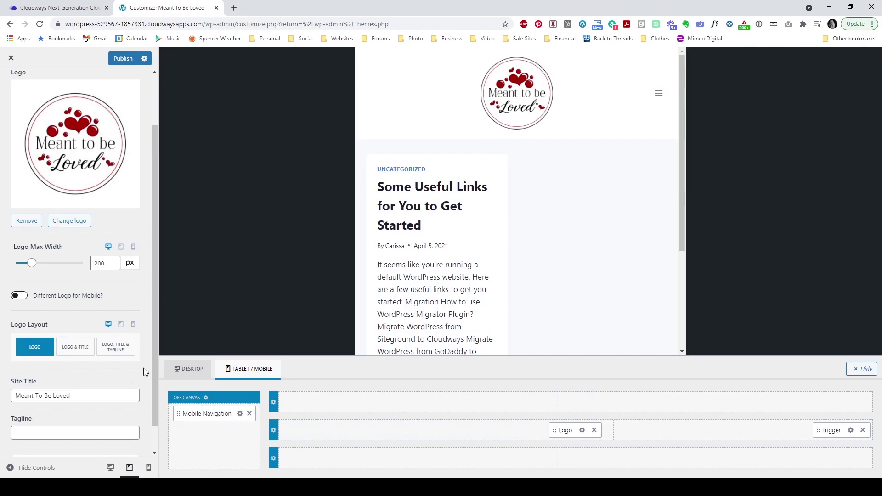
{"action": "left_click", "coordinate": [184, 369]}
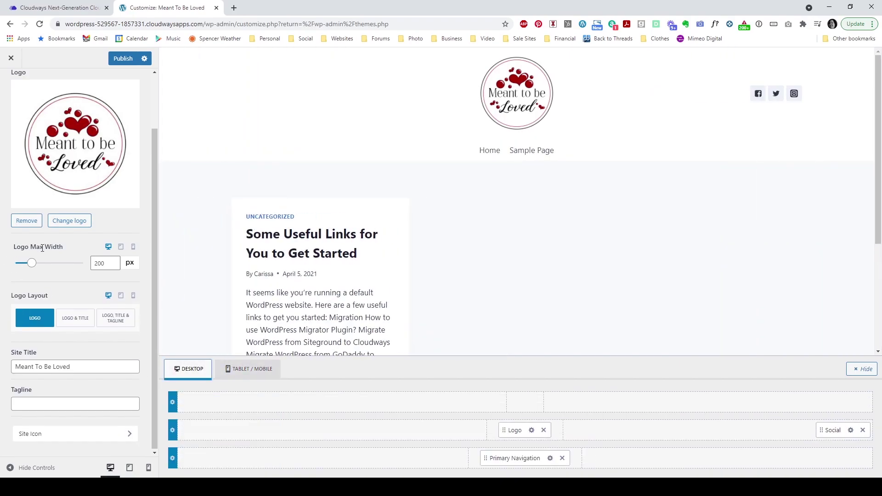
{"action": "left_click_drag", "start_coordinate": [34, 266], "coordinate": [32, 262]}
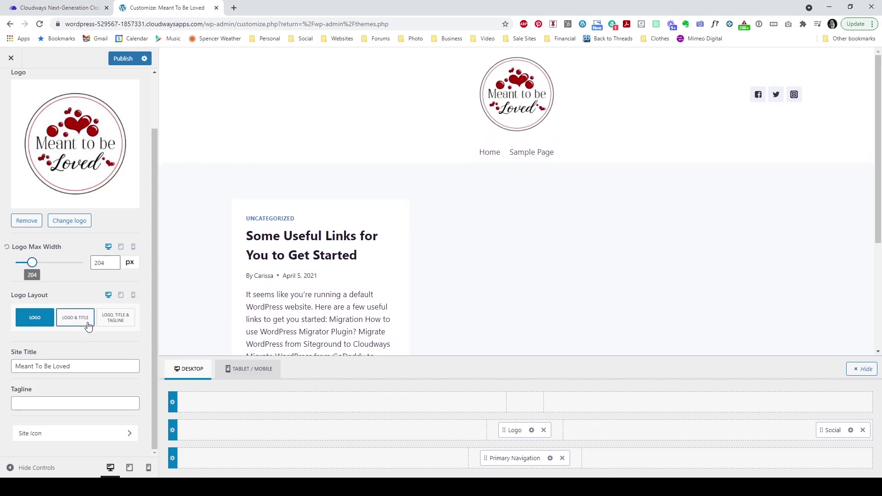
{"action": "scroll", "coordinate": [88, 326], "scroll_direction": "up", "scroll_amount": 2}
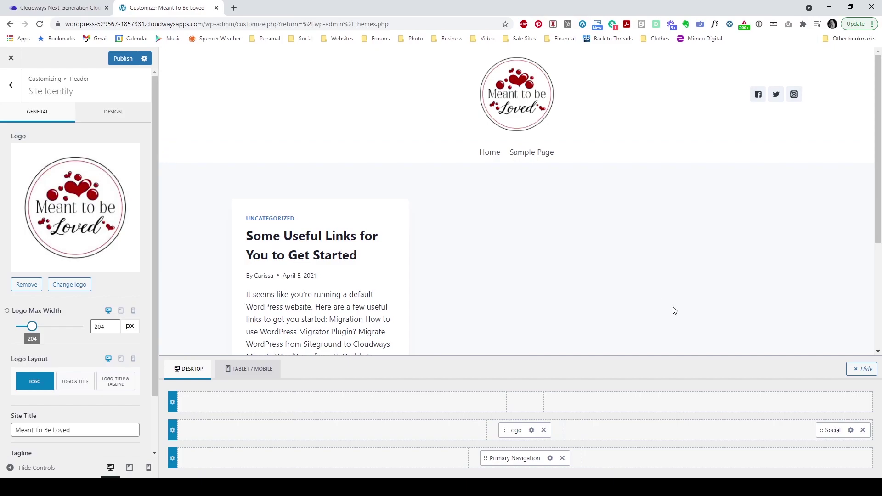
Step: Open the header's Primary Navigation settings and look through the menu locations
{"action": "left_click", "coordinate": [10, 86]}
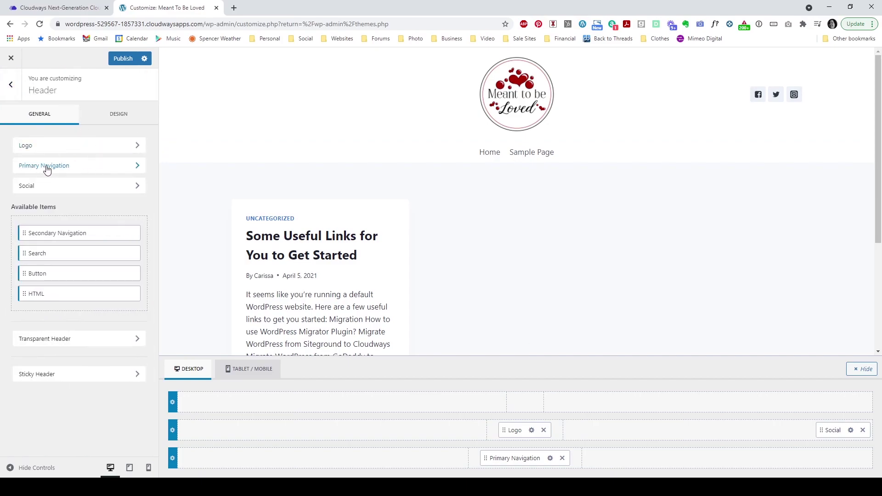
{"action": "left_click", "coordinate": [78, 166]}
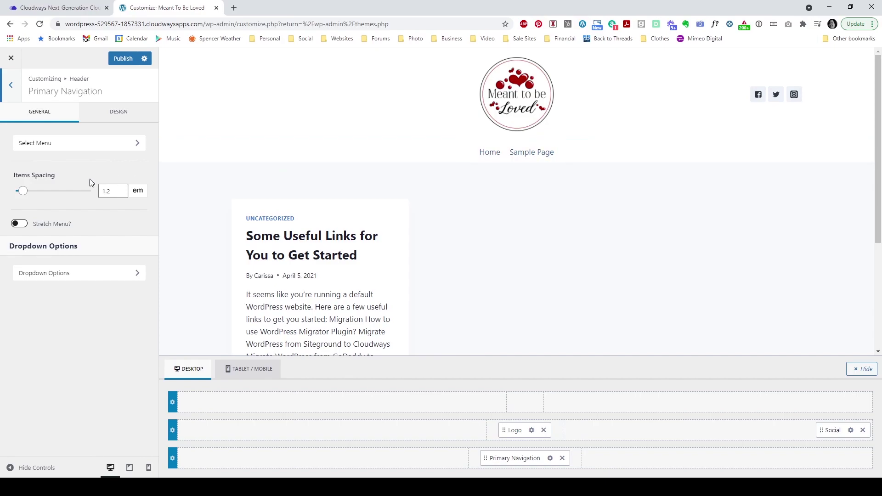
{"action": "left_click", "coordinate": [87, 143]}
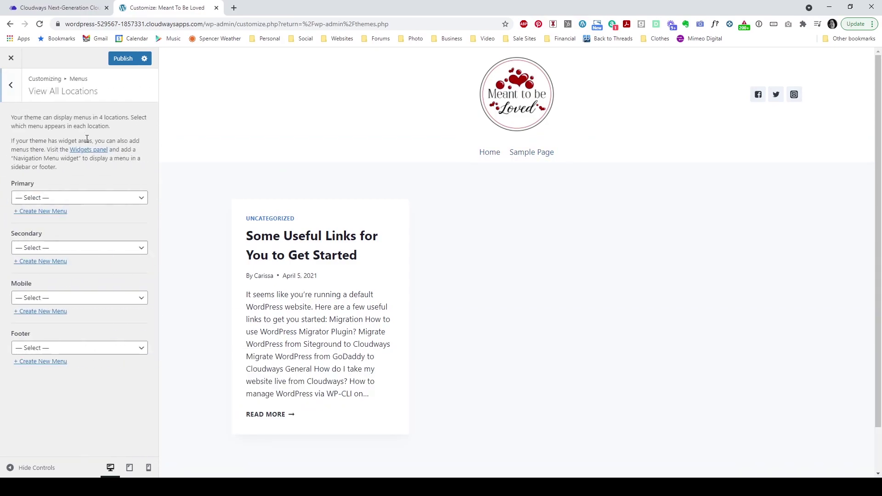
{"action": "left_click", "coordinate": [11, 87]}
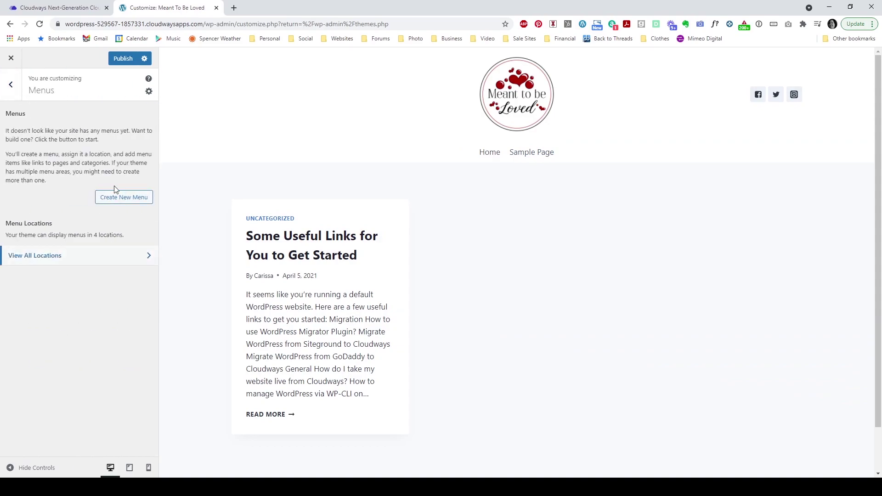
{"action": "left_click", "coordinate": [9, 87]}
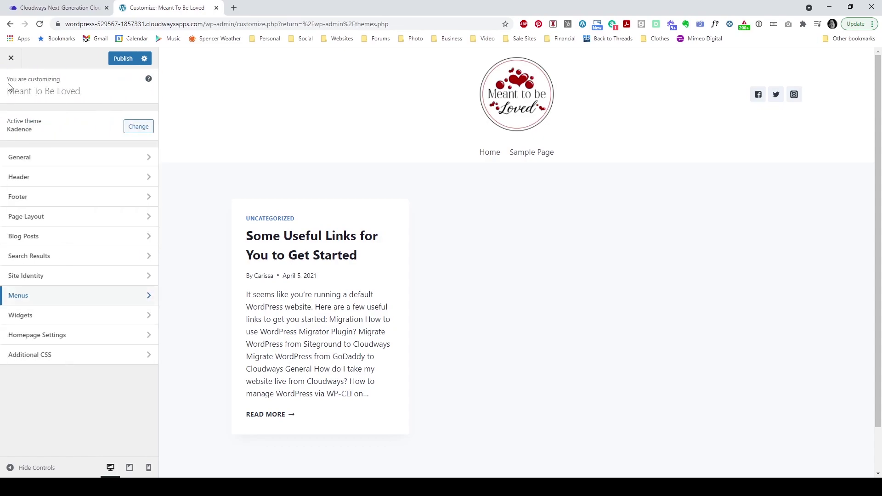
Step: Look at General > Layout, then return to Header > Primary Navigation settings
{"action": "left_click", "coordinate": [48, 158]}
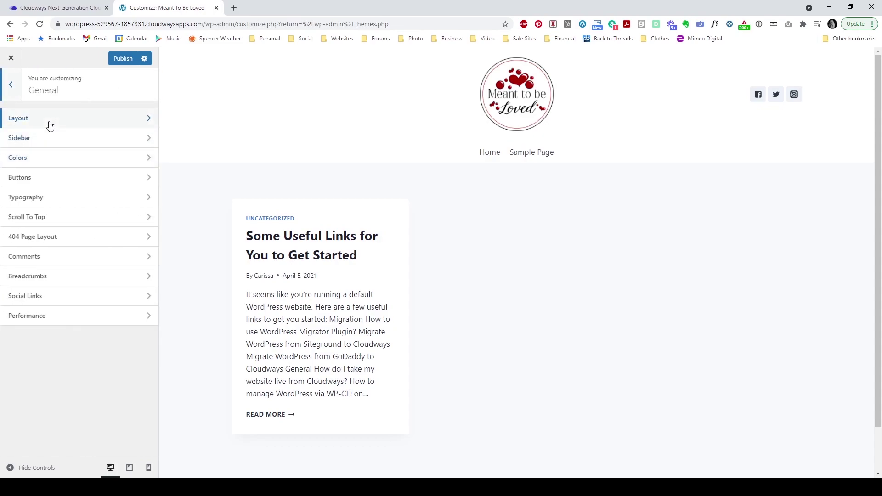
{"action": "left_click", "coordinate": [49, 121]}
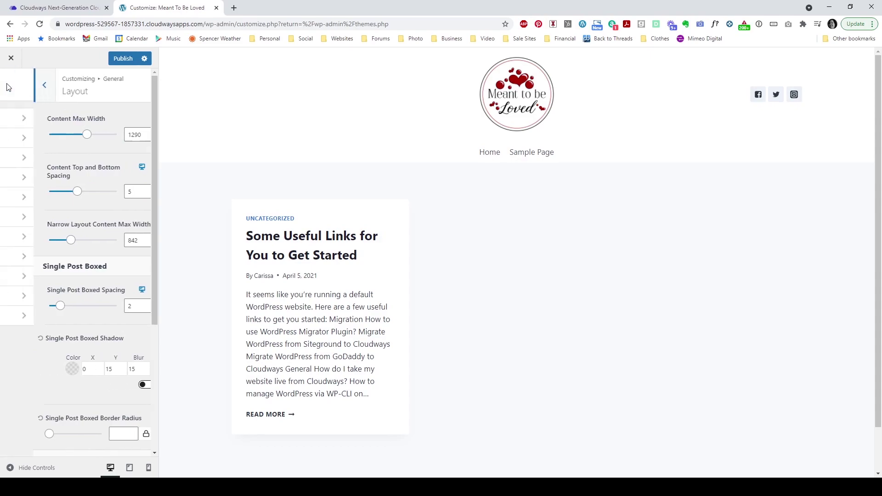
{"action": "key", "text": "Escape"}
{"action": "key", "text": "Escape"}
{"action": "left_click", "coordinate": [55, 174]}
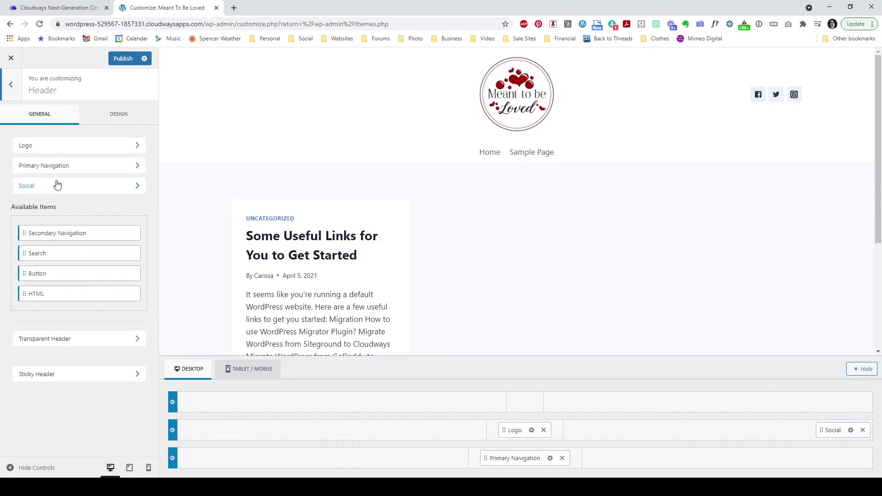
{"action": "left_click", "coordinate": [59, 165]}
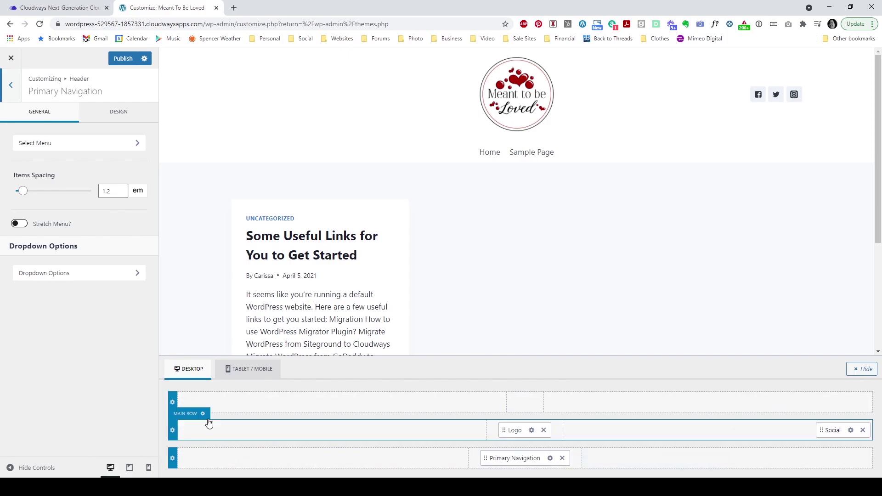
Step: Review the mobile navigation General and Design settings and the mobile menu trigger settings
{"action": "left_click", "coordinate": [251, 376]}
{"action": "left_click", "coordinate": [251, 378]}
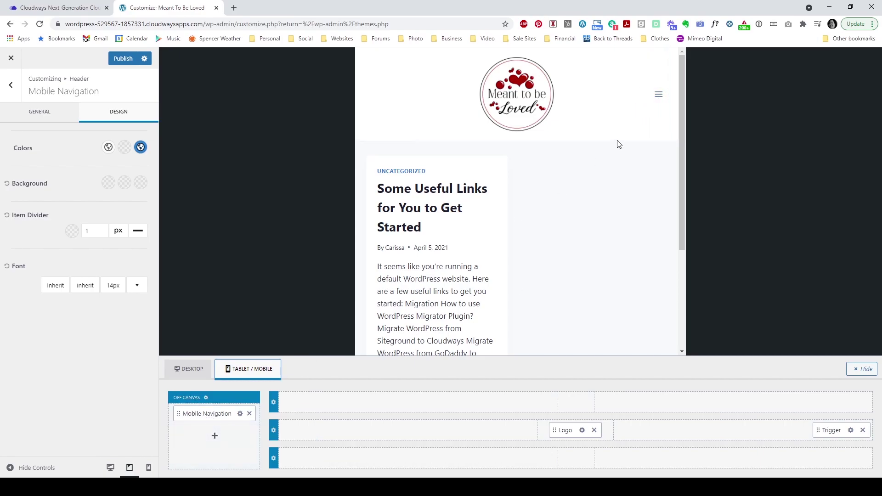
{"action": "left_click", "coordinate": [240, 415]}
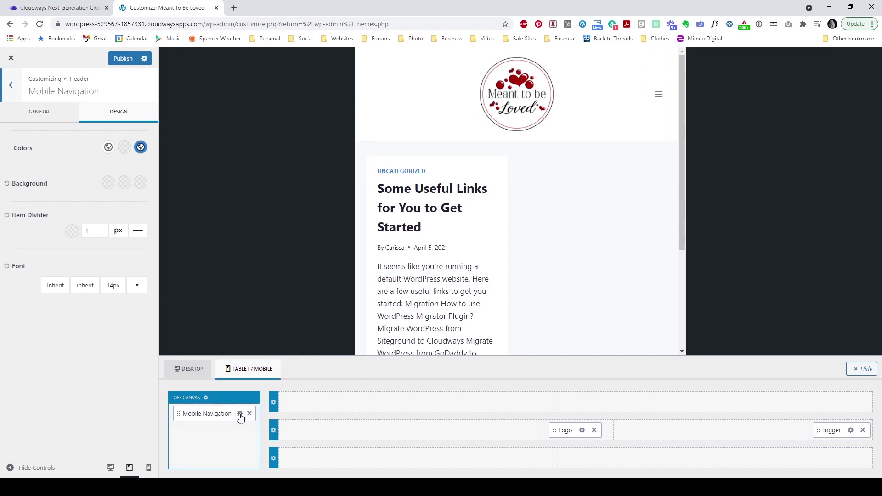
{"action": "left_click", "coordinate": [76, 119]}
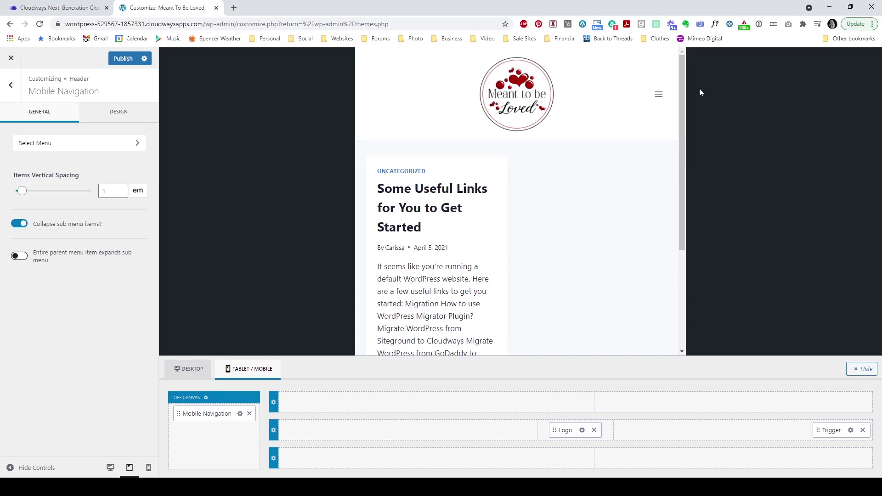
{"action": "left_click", "coordinate": [659, 94]}
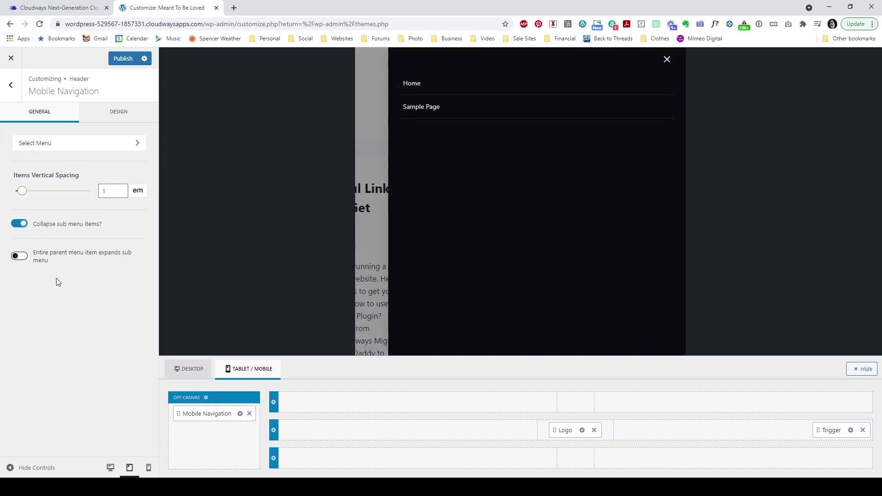
{"action": "left_click", "coordinate": [117, 115]}
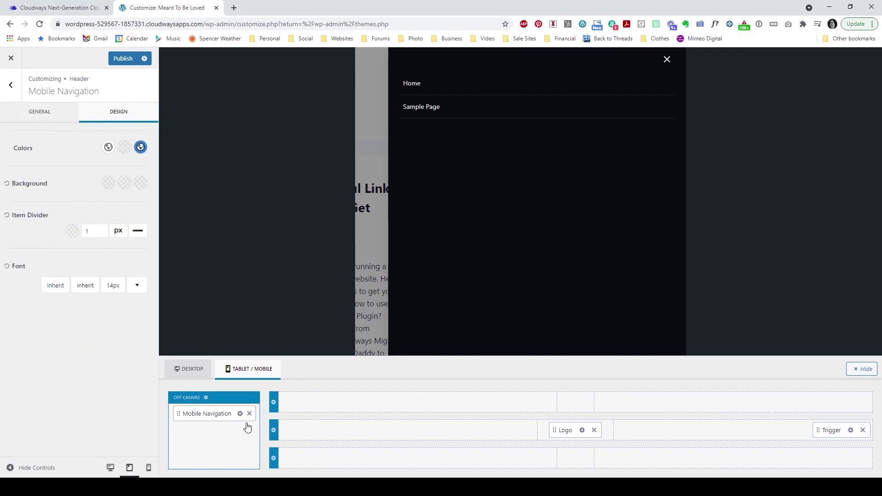
{"action": "left_click", "coordinate": [851, 431]}
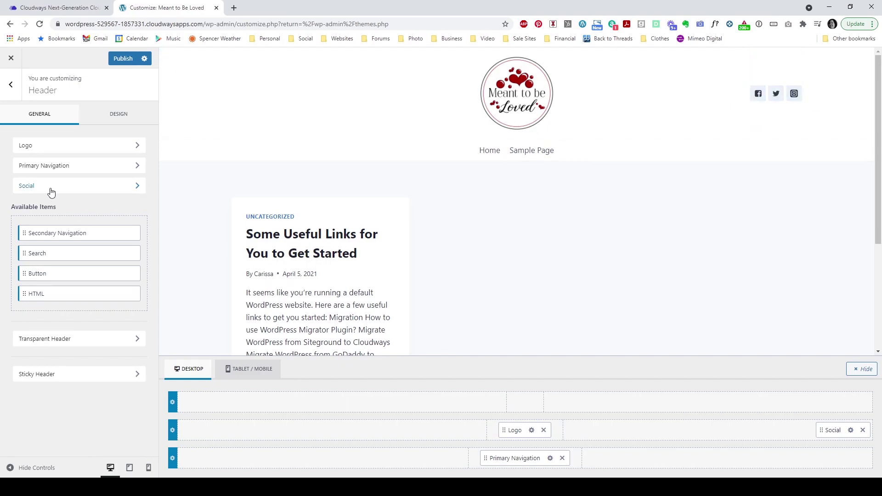
Step: Remove the Twitter item from the header social icons
{"action": "left_click", "coordinate": [17, 186]}
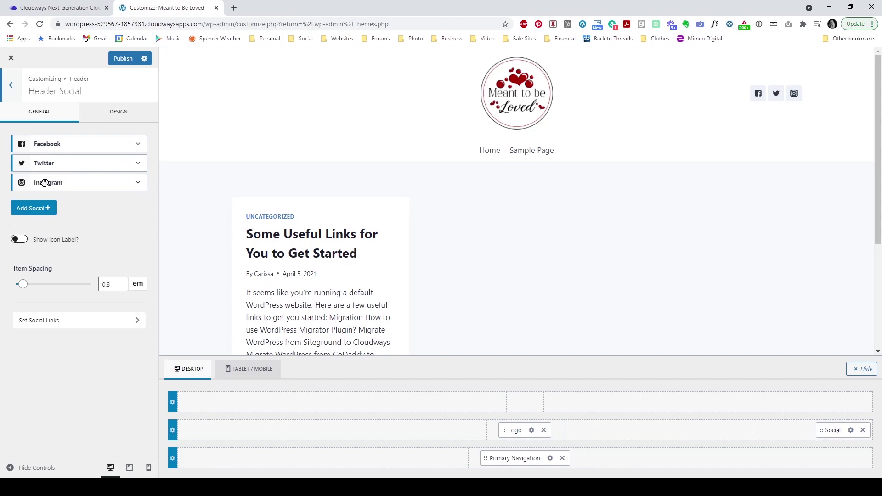
{"action": "left_click", "coordinate": [142, 149]}
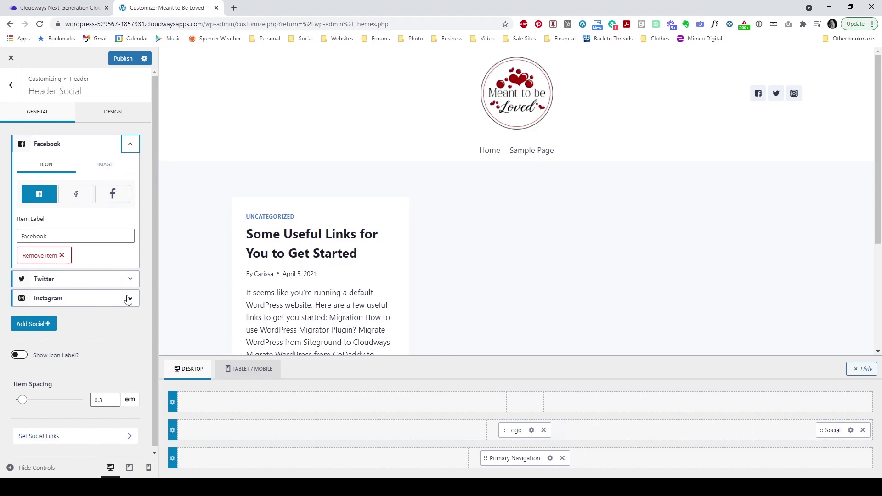
{"action": "left_click", "coordinate": [130, 280]}
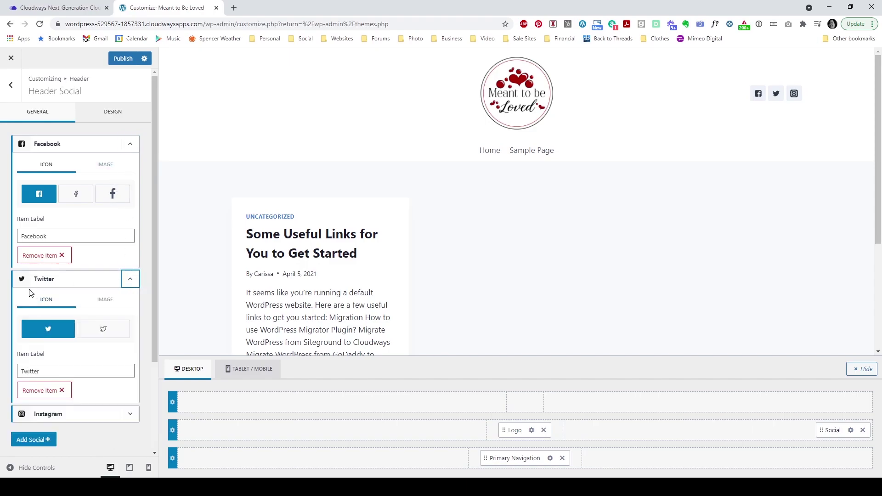
{"action": "left_click", "coordinate": [39, 391]}
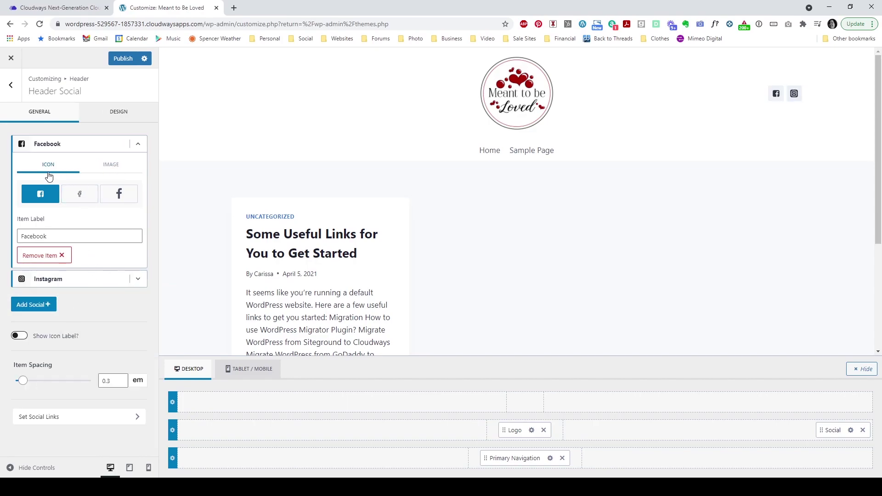
Step: Try the Facebook icon styles and keep the square Facebook icon
{"action": "left_click", "coordinate": [81, 197]}
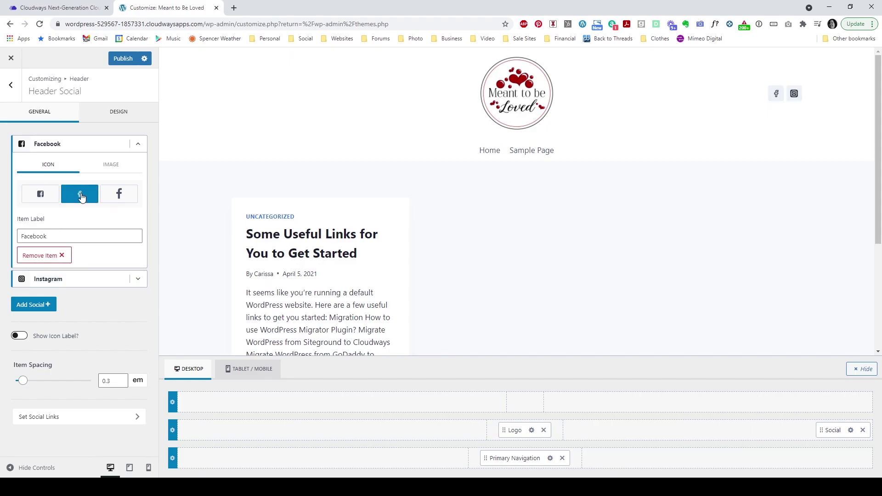
{"action": "left_click", "coordinate": [119, 195]}
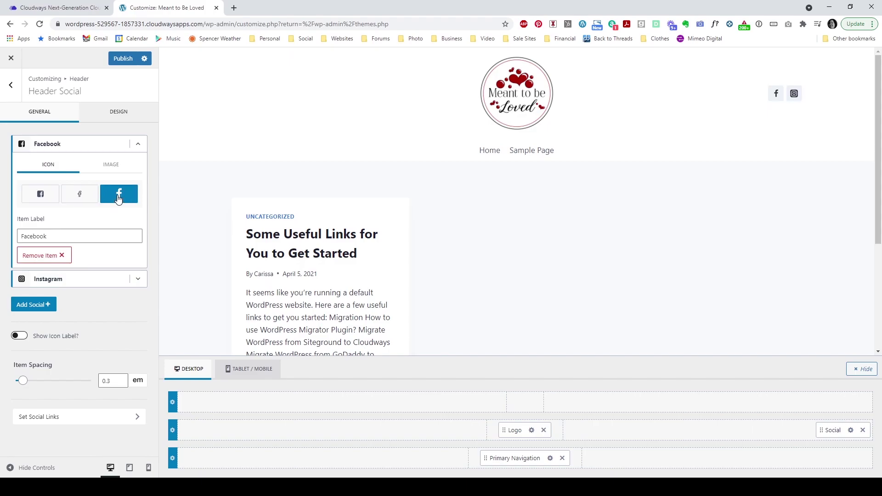
{"action": "left_click", "coordinate": [41, 202]}
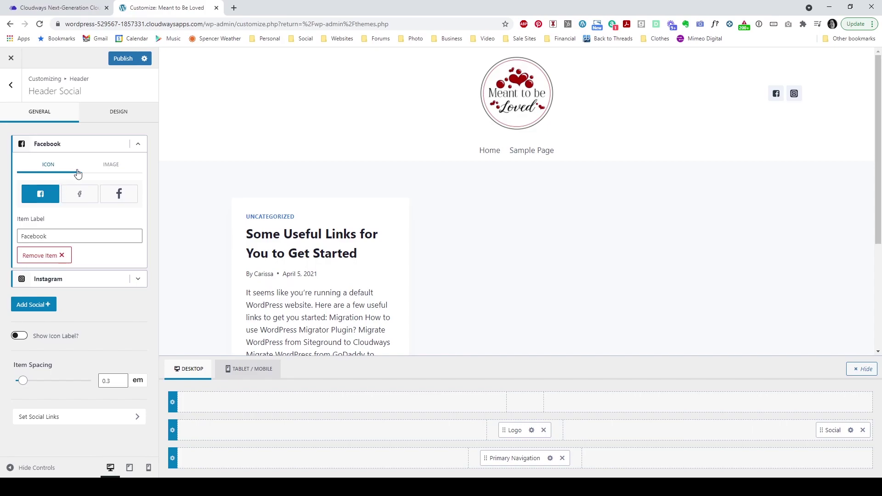
{"action": "left_click", "coordinate": [139, 144]}
{"action": "left_click", "coordinate": [119, 112]}
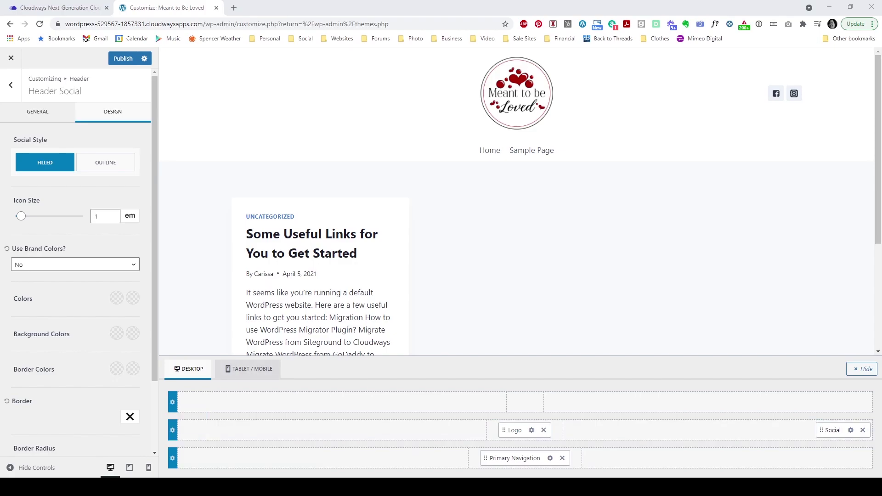
Step: Set the social icon colour to dark red #A80303
{"action": "left_click", "coordinate": [116, 298]}
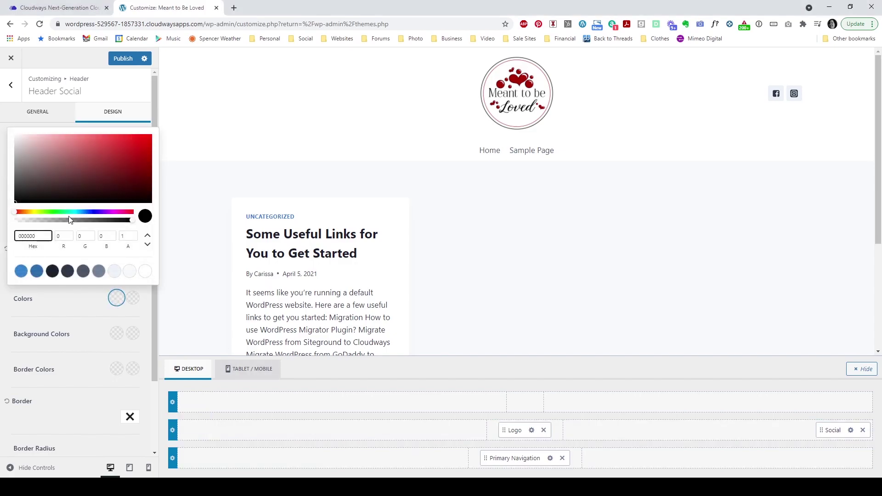
{"action": "left_click_drag", "start_coordinate": [46, 235], "coordinate": [2, 239]}
{"action": "type", "text": "A80303"}
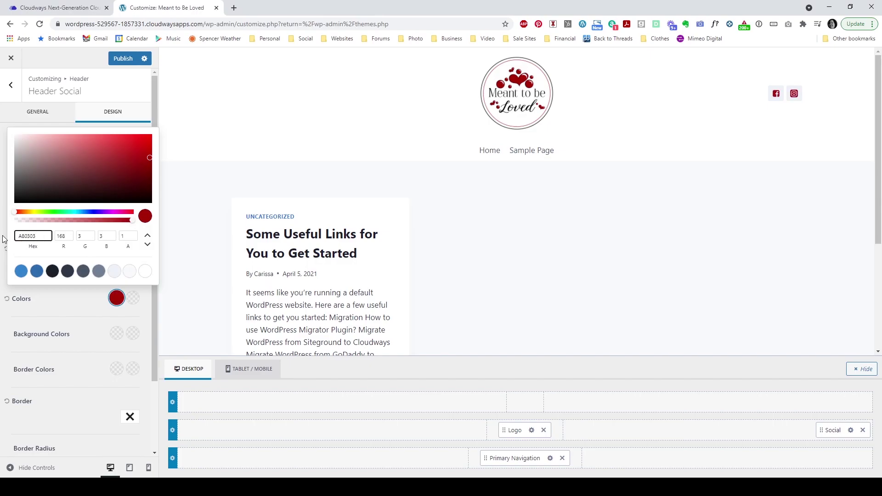
{"action": "left_click", "coordinate": [66, 312]}
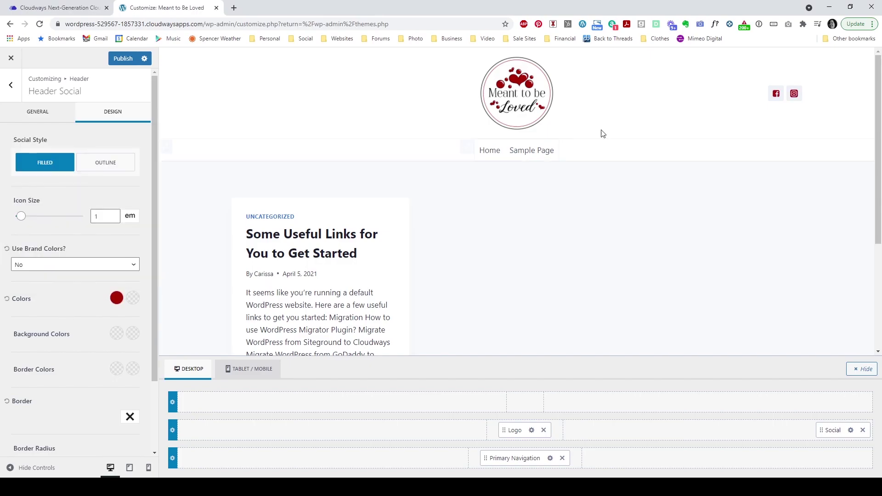
Step: Give the social icons a #C7C5C5 grey background at about 0.5 opacity
{"action": "left_click", "coordinate": [118, 334]}
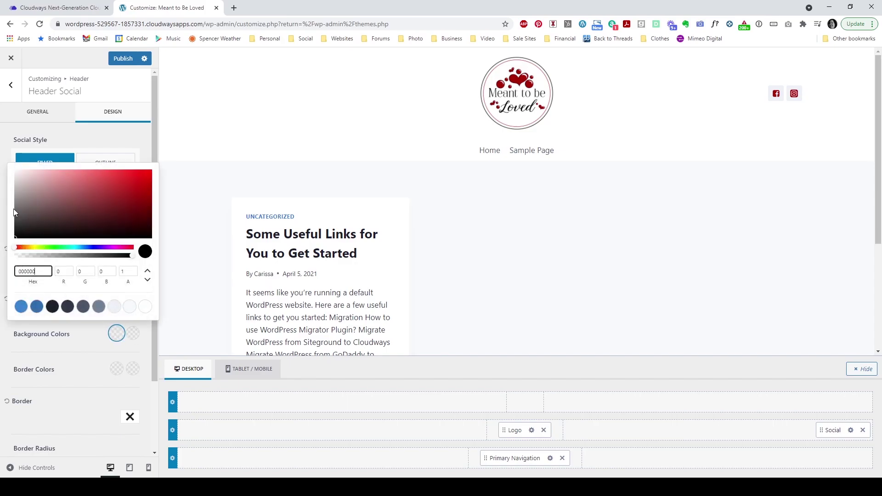
{"action": "left_click", "coordinate": [15, 185]}
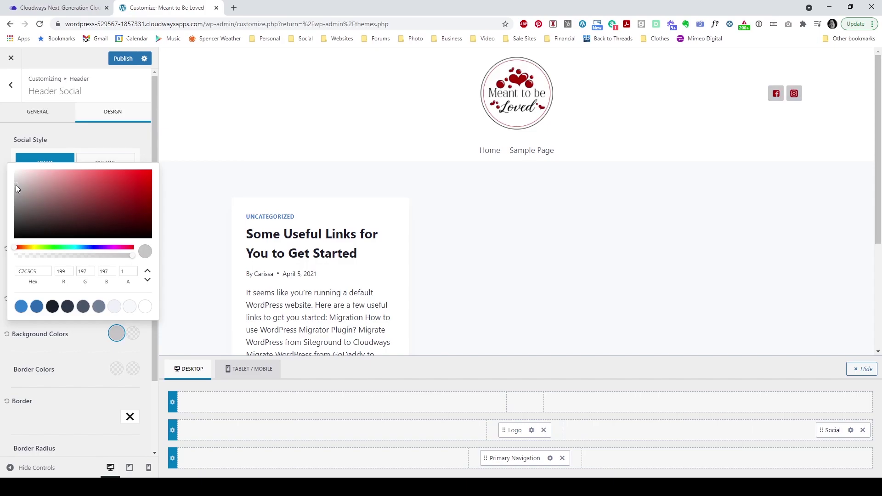
{"action": "left_click_drag", "start_coordinate": [131, 259], "coordinate": [78, 263]}
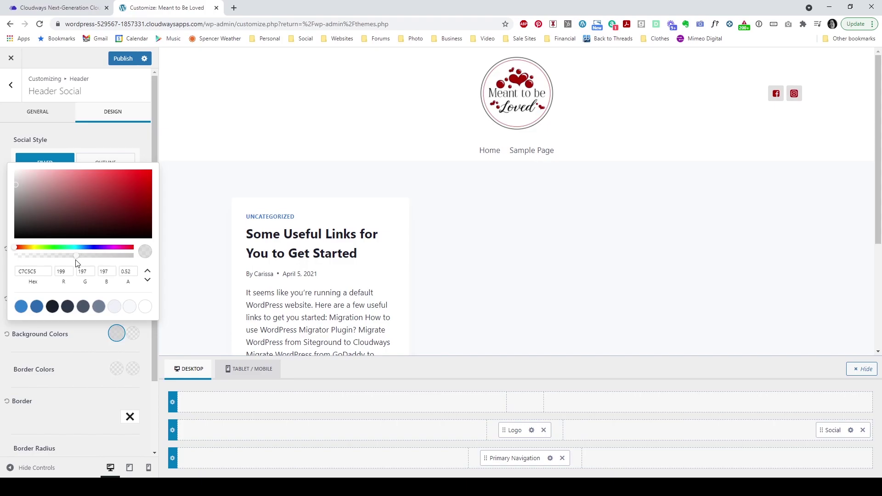
{"action": "left_click", "coordinate": [79, 368]}
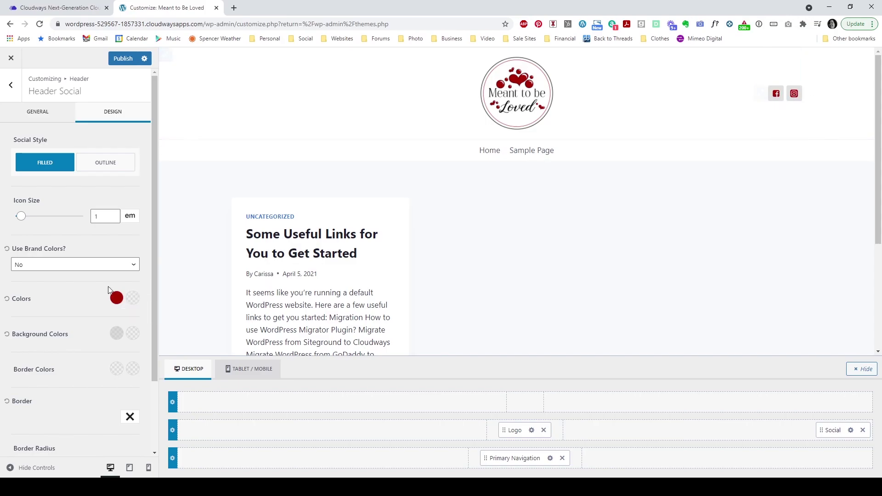
Step: Pick a palette hover colour and set the icons' hover background to #A80303
{"action": "left_click", "coordinate": [132, 298]}
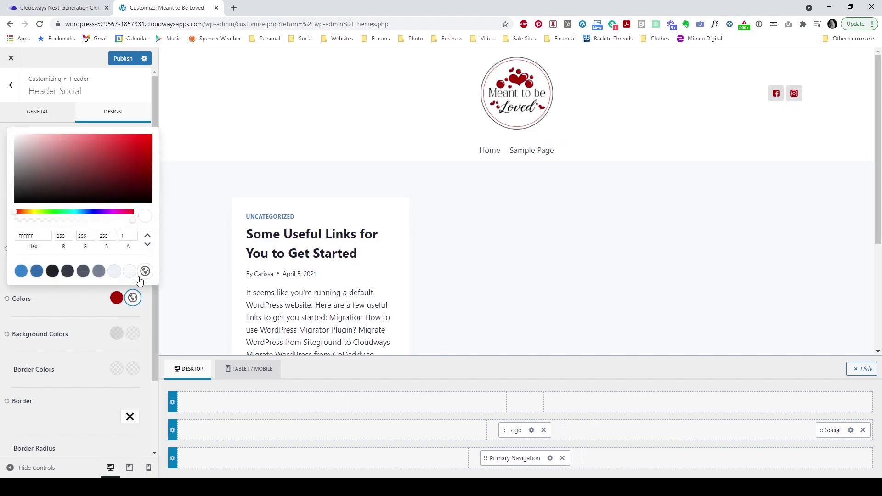
{"action": "left_click", "coordinate": [78, 319]}
{"action": "left_click", "coordinate": [133, 333]}
{"action": "key", "text": "ctrl+a"}
{"action": "type", "text": "A80303"}
{"action": "left_click", "coordinate": [73, 356]}
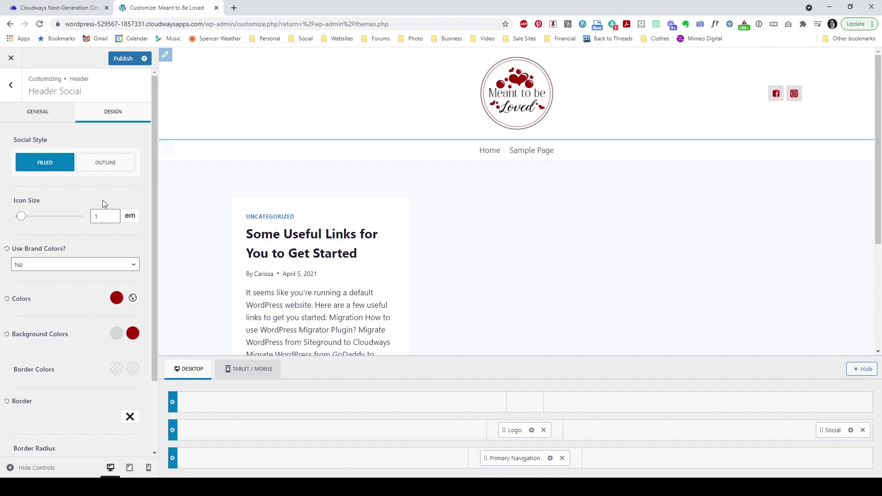
Step: Keep the Filled icon style and publish the Customizer changes
{"action": "left_click", "coordinate": [97, 166]}
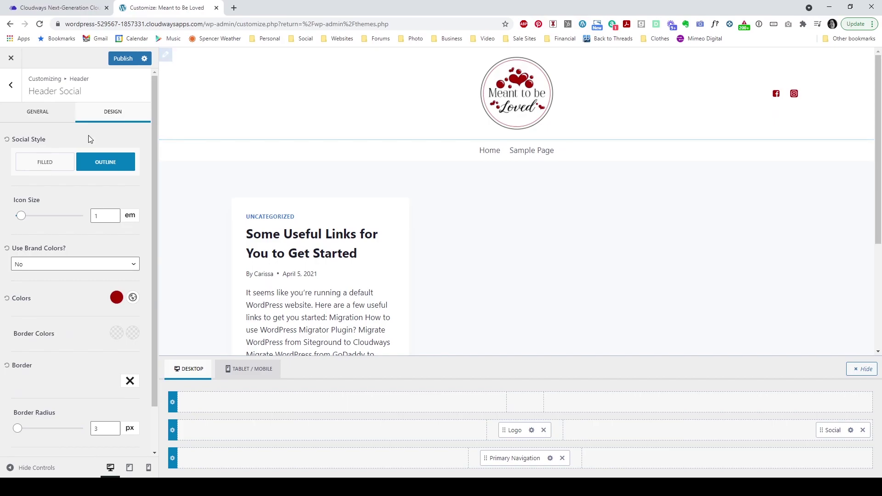
{"action": "left_click", "coordinate": [59, 161]}
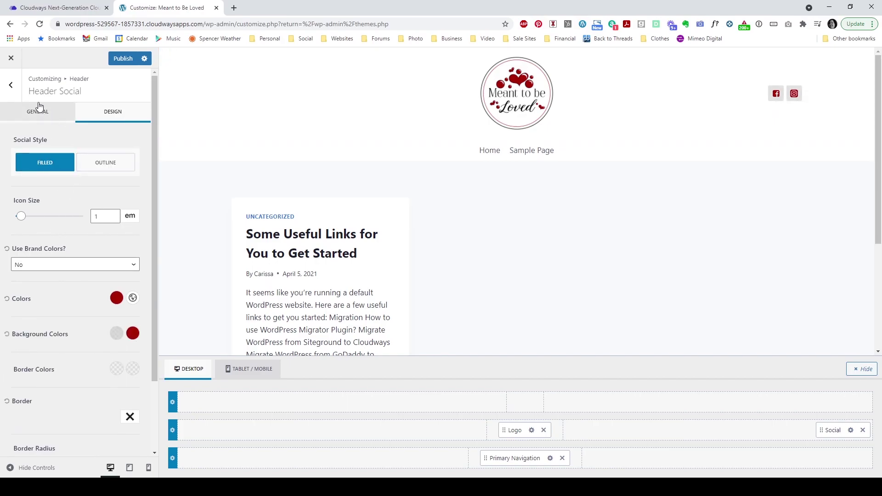
{"action": "left_click", "coordinate": [122, 60]}
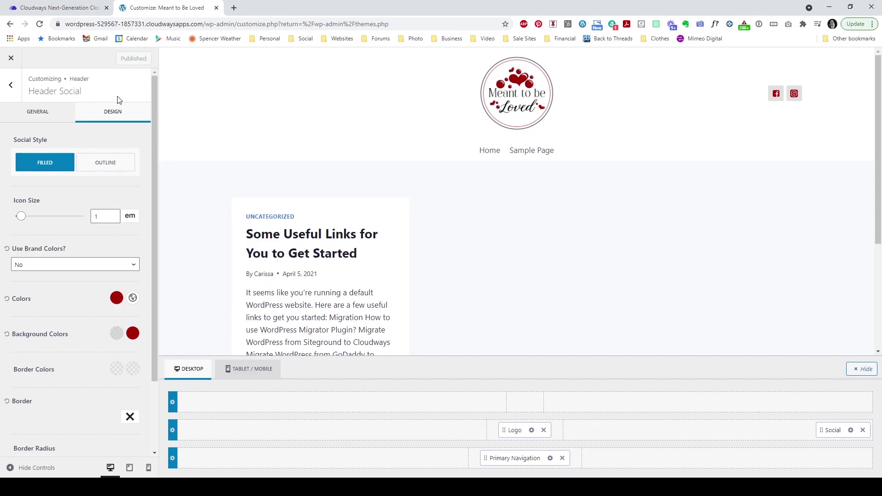
Step: Go from Header Social to the Footer builder and scroll the preview to the copyright line
{"action": "left_click", "coordinate": [10, 87]}
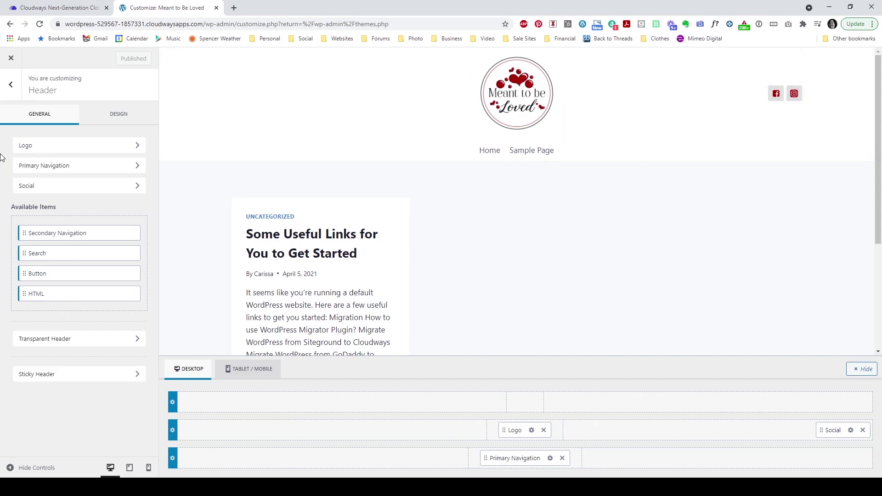
{"action": "left_click", "coordinate": [12, 94]}
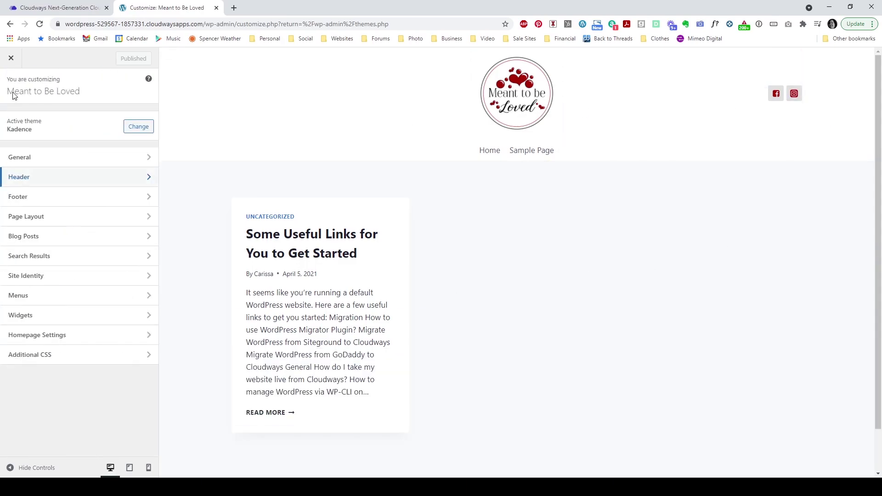
{"action": "left_click", "coordinate": [44, 201]}
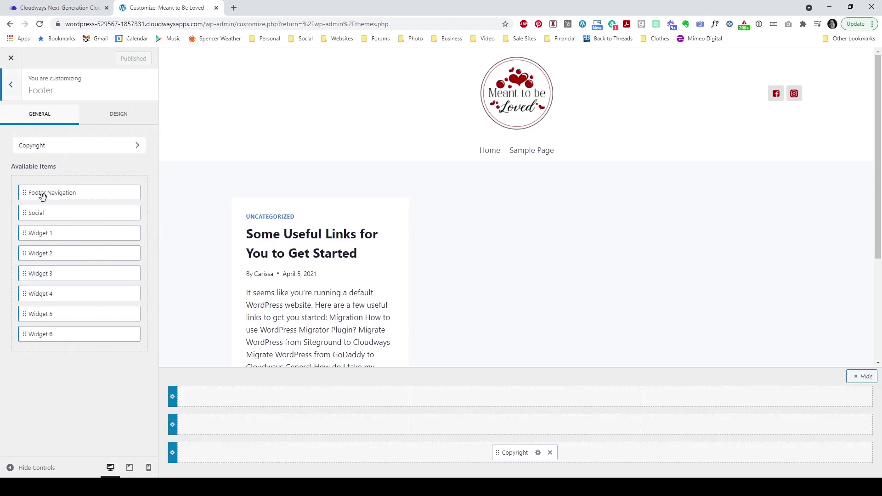
{"action": "scroll", "coordinate": [661, 294], "scroll_direction": "down", "scroll_amount": 4}
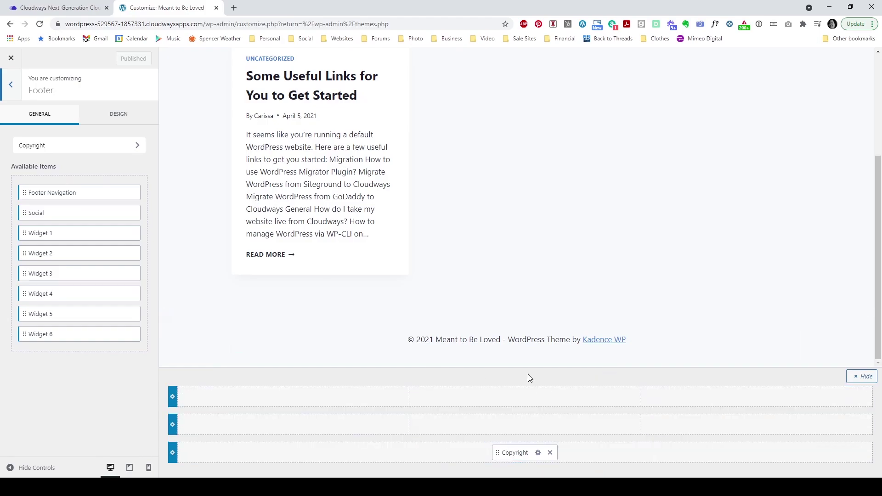
Step: Delete {theme-credit} from the footer Copyright HTML, leaving '© 2021 Meant to Be Loved', and publish
{"action": "left_click", "coordinate": [537, 453]}
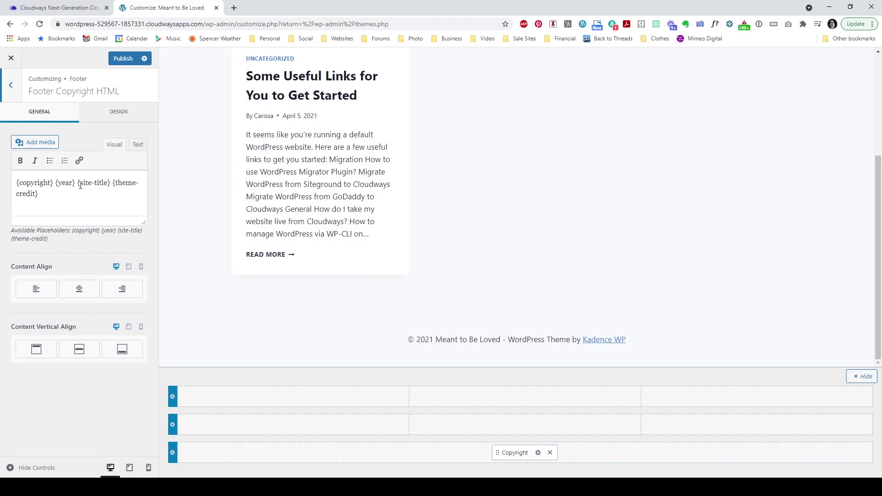
{"action": "left_click_drag", "start_coordinate": [113, 183], "coordinate": [16, 183]}
{"action": "left_click", "coordinate": [17, 182]}
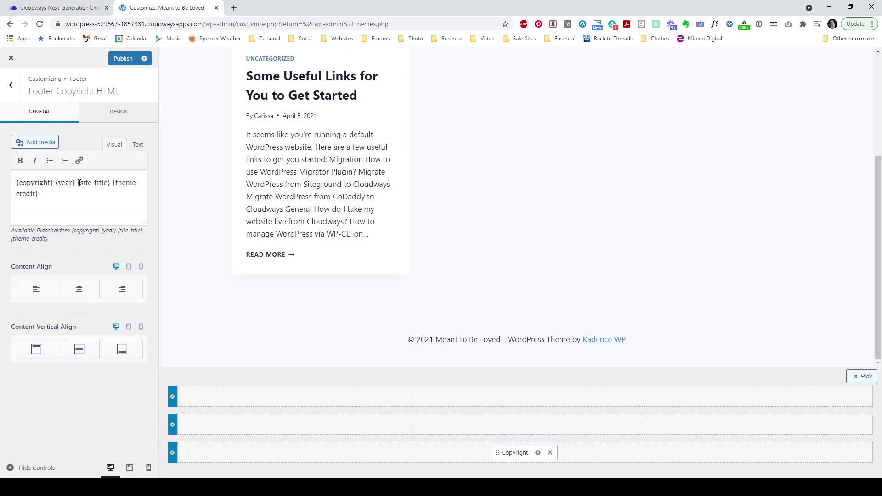
{"action": "left_click_drag", "start_coordinate": [65, 183], "coordinate": [3, 186]}
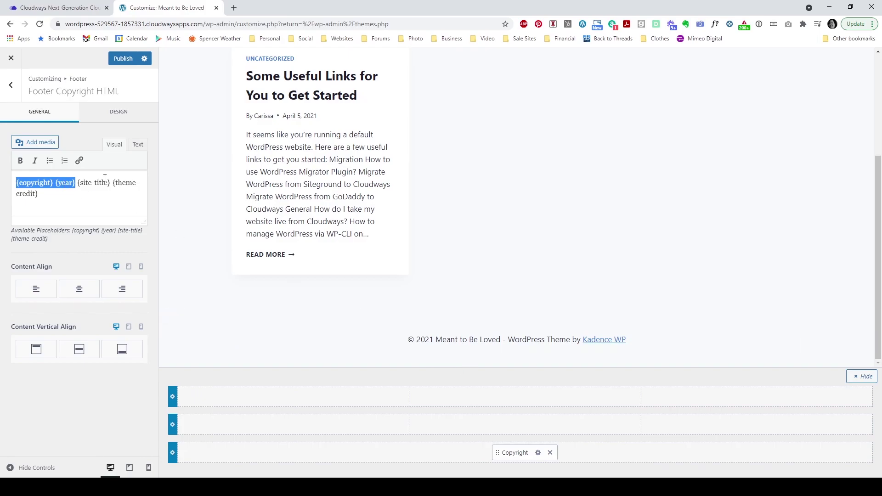
{"action": "left_click_drag", "start_coordinate": [111, 182], "coordinate": [116, 195]}
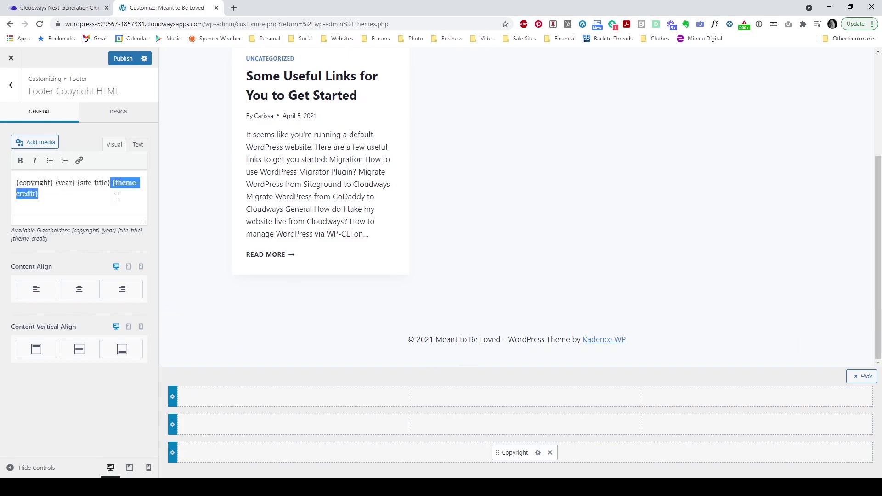
{"action": "key", "text": "BackSpace"}
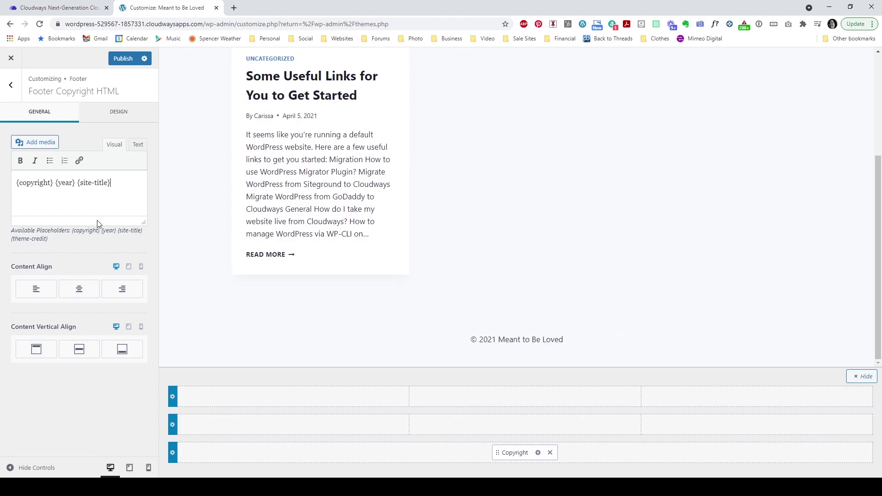
{"action": "left_click", "coordinate": [113, 62]}
{"action": "left_click", "coordinate": [11, 85]}
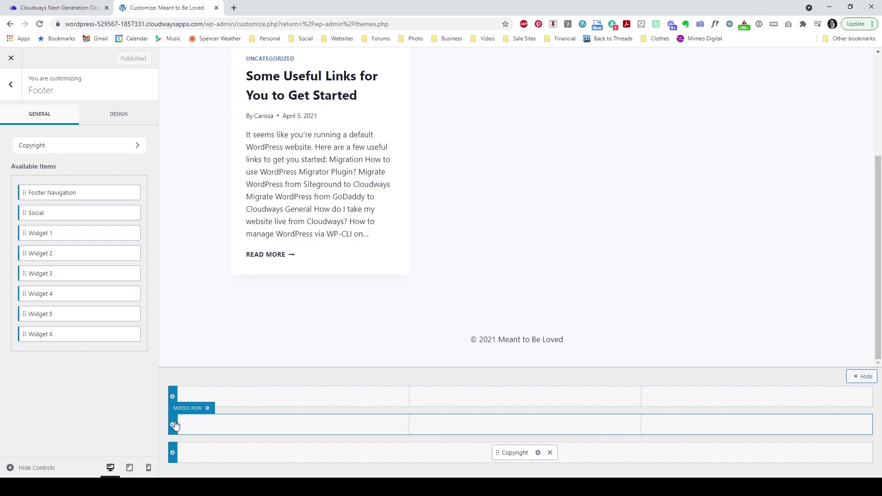
Step: Try five columns for the footer bottom row, then set it back to one column
{"action": "left_click", "coordinate": [172, 453]}
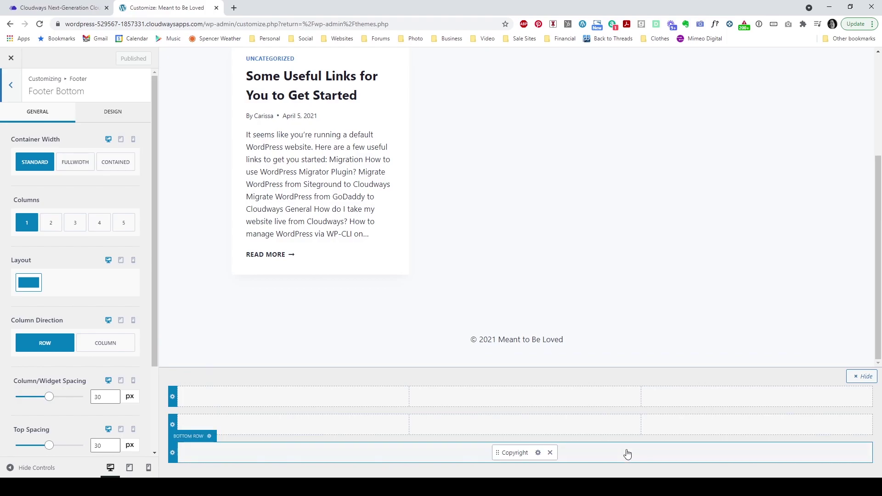
{"action": "left_click", "coordinate": [119, 225]}
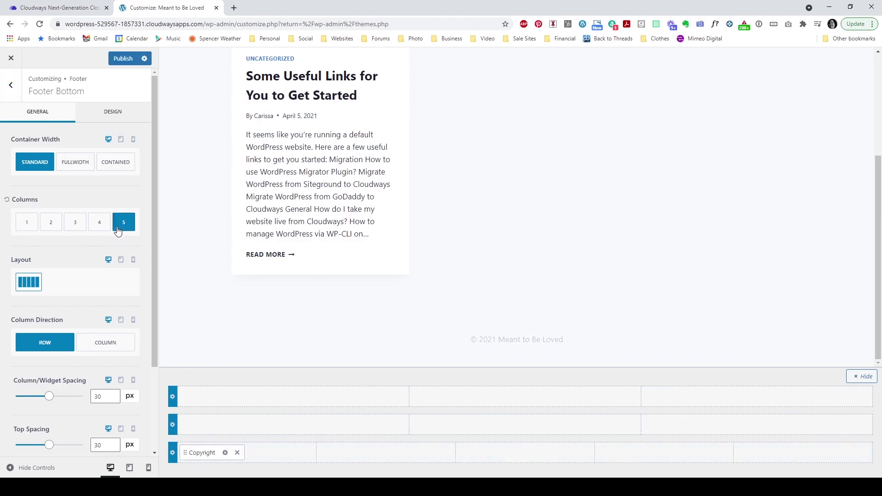
{"action": "left_click", "coordinate": [28, 226]}
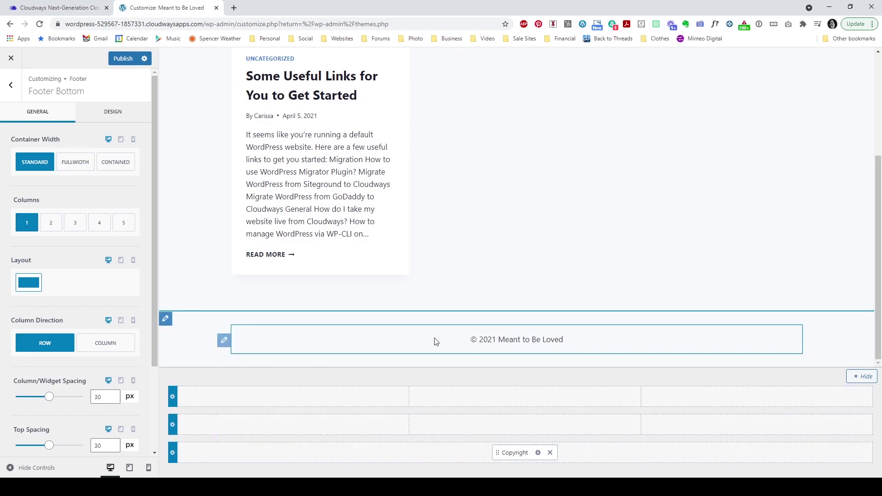
Step: Review the bottom row's design and background colour options, then drag Widget 1 into the middle footer row
{"action": "left_click", "coordinate": [125, 112]}
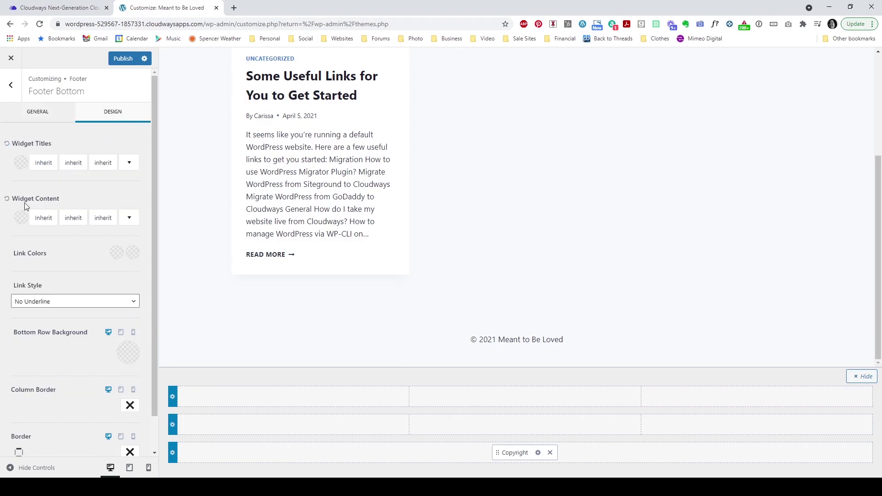
{"action": "scroll", "coordinate": [78, 276], "scroll_direction": "down", "scroll_amount": 1}
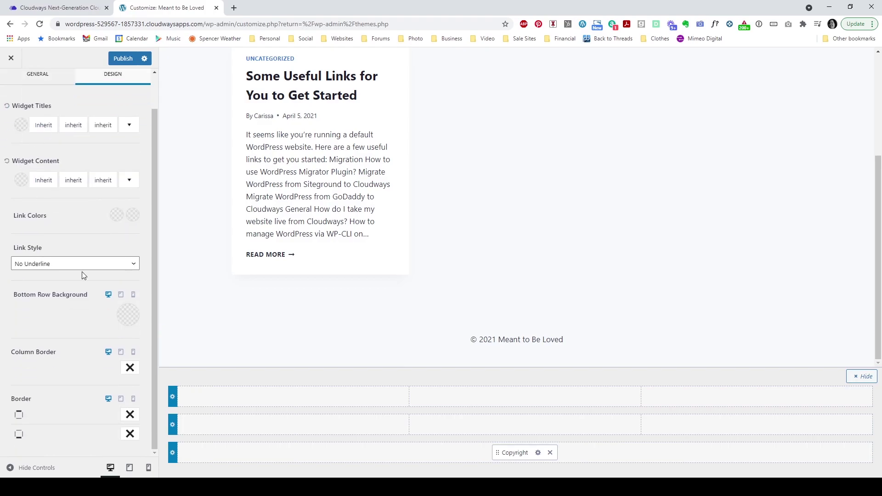
{"action": "scroll", "coordinate": [82, 271], "scroll_direction": "up", "scroll_amount": 1}
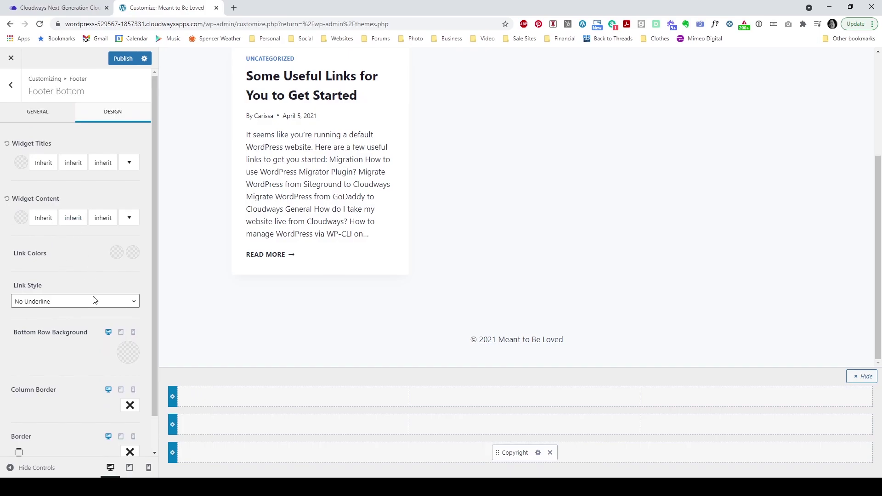
{"action": "left_click", "coordinate": [129, 353]}
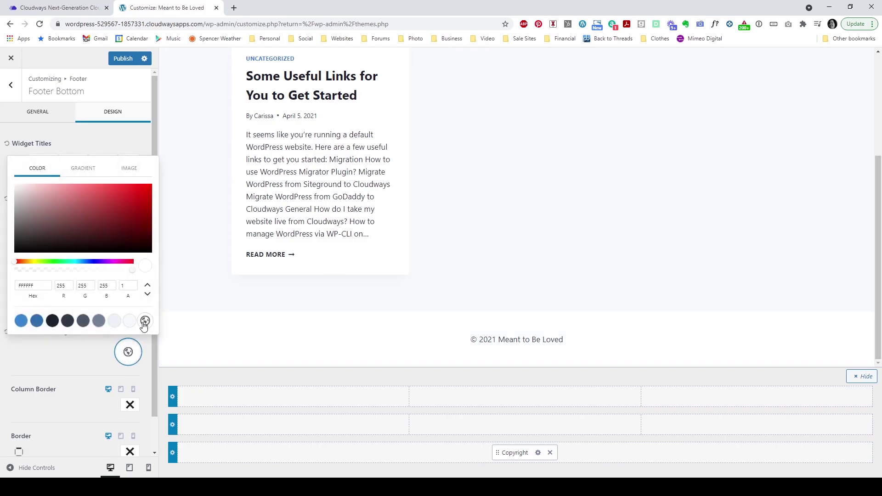
{"action": "left_click", "coordinate": [15, 131]}
{"action": "left_click", "coordinate": [14, 98]}
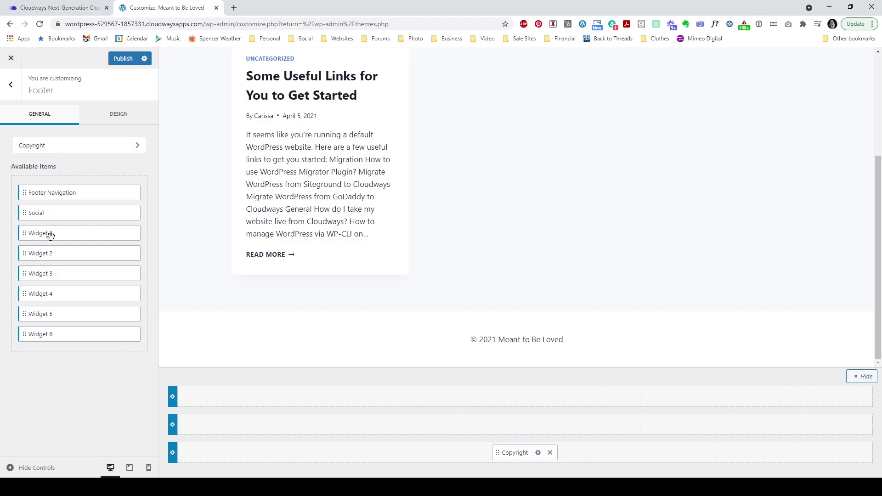
{"action": "left_click_drag", "start_coordinate": [50, 235], "coordinate": [269, 429]}
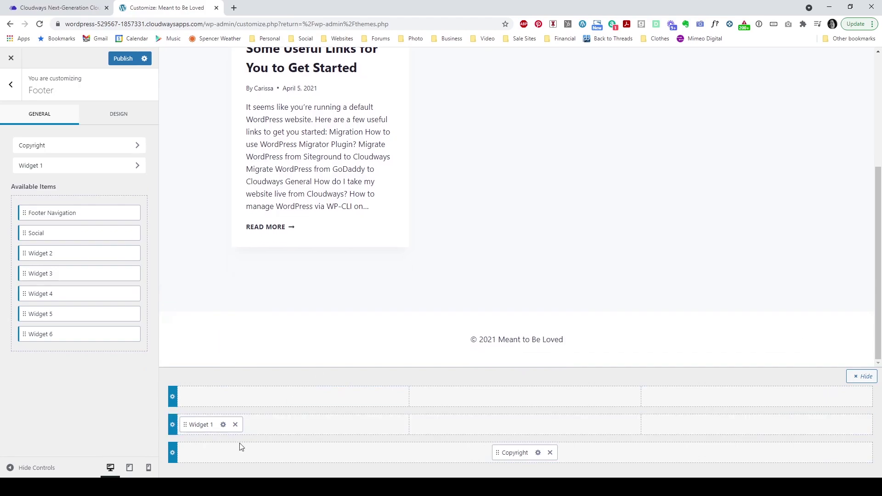
Step: Add a Custom HTML widget to Widget 1 titled "Let's Connect"
{"action": "left_click", "coordinate": [223, 425]}
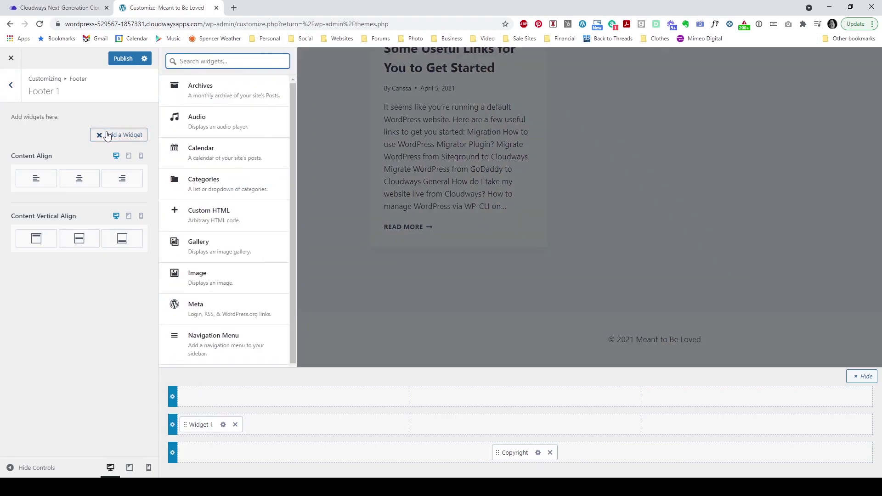
{"action": "scroll", "coordinate": [244, 138], "scroll_direction": "down", "scroll_amount": 3}
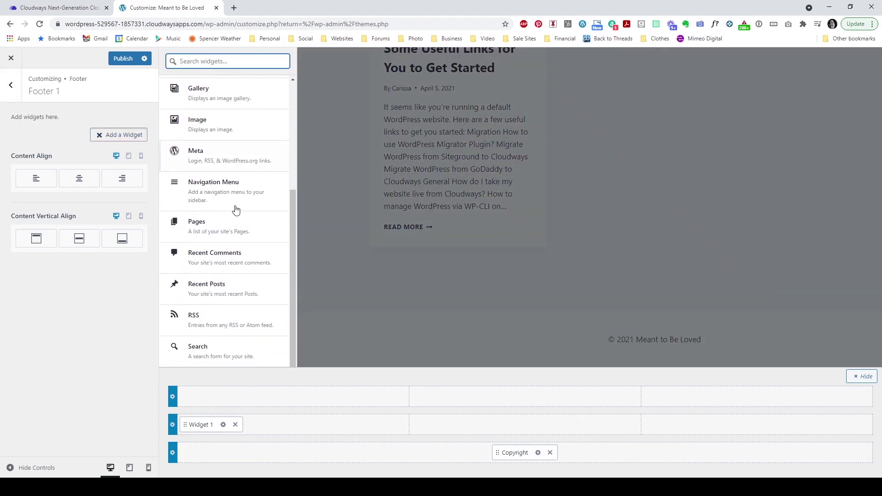
{"action": "scroll", "coordinate": [240, 303], "scroll_direction": "up", "scroll_amount": 3}
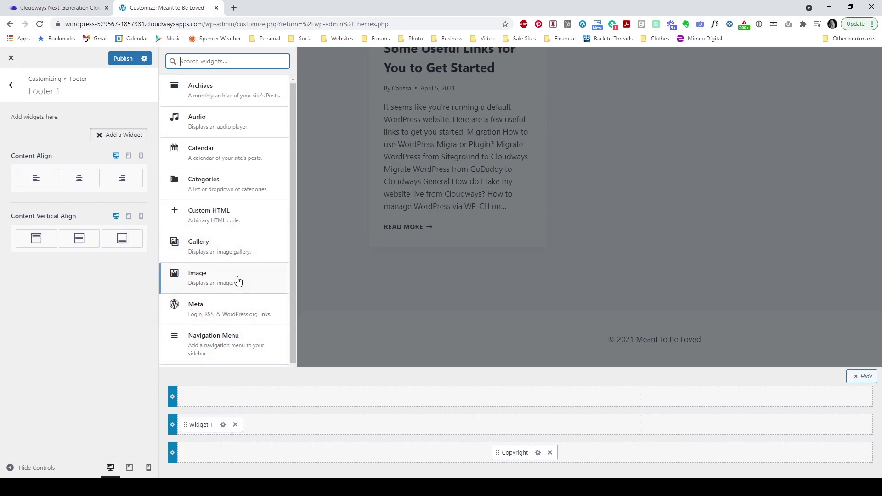
{"action": "left_click", "coordinate": [247, 220]}
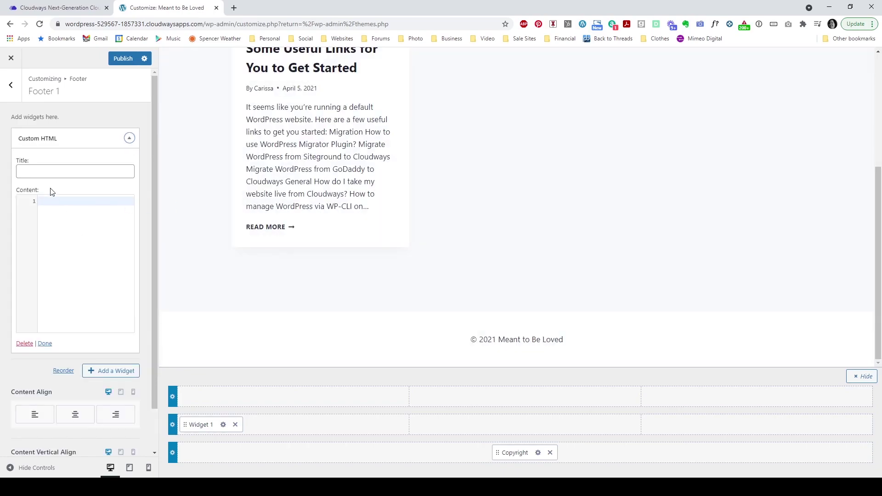
{"action": "left_click", "coordinate": [50, 171]}
{"action": "type", "text": "Let's Connect"}
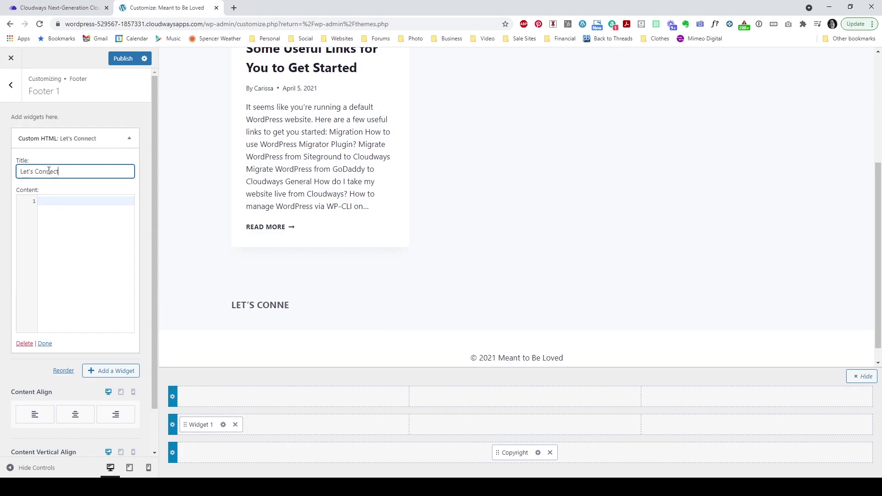
{"action": "left_click", "coordinate": [80, 212]}
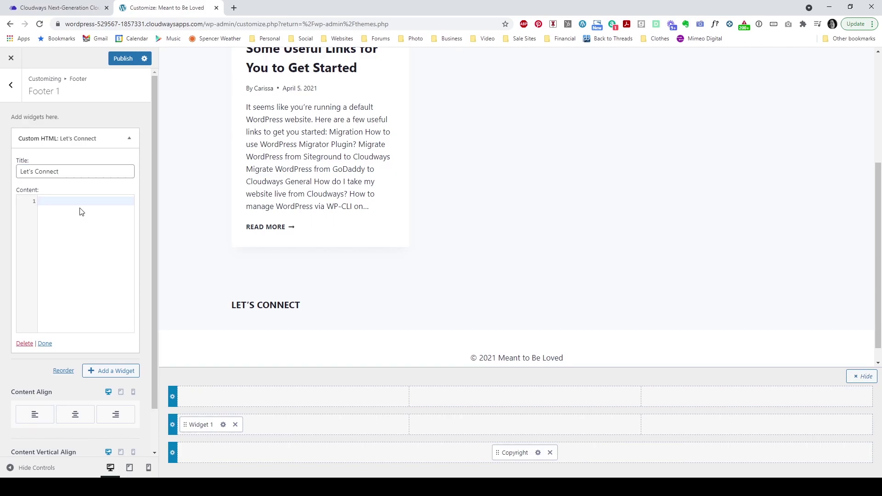
Step: Enter a phone number and an e-mail address separated by <br>, and centre the widget content
{"action": "type", "text": "000-000-0000"}
{"action": "key", "text": "Return"}
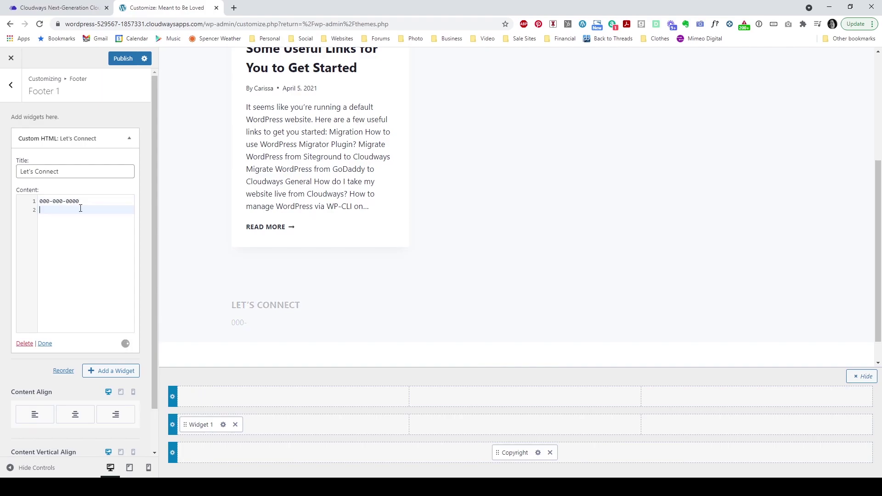
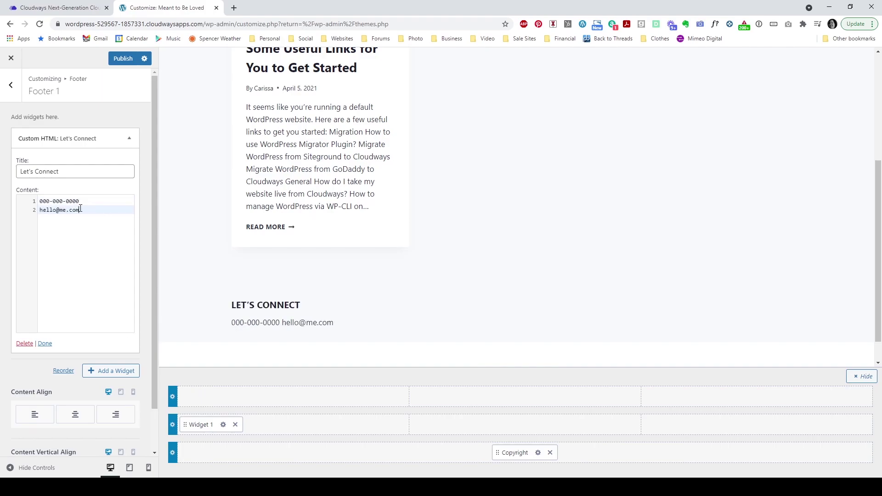
{"action": "left_click", "coordinate": [94, 202]}
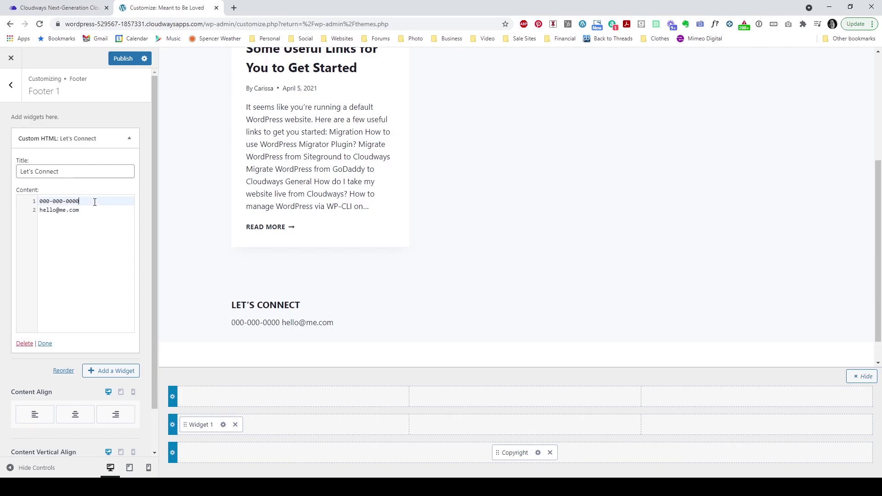
{"action": "type", "text": "<br>"}
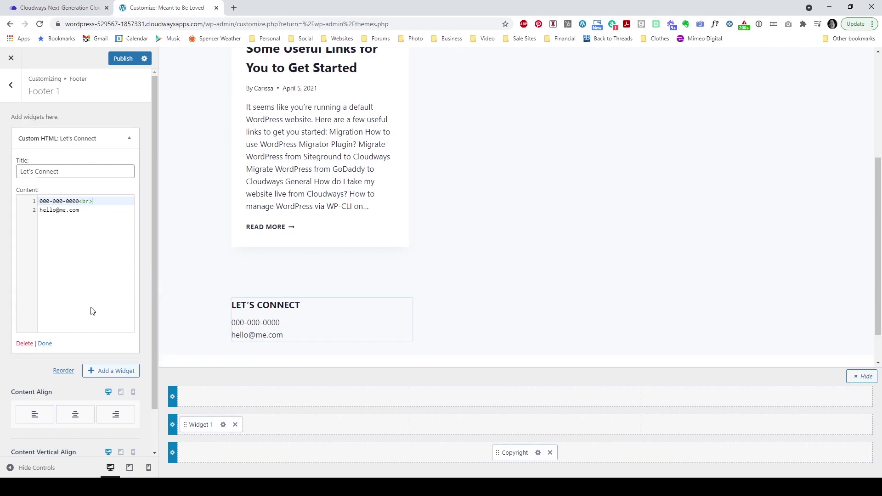
{"action": "left_click", "coordinate": [76, 415]}
{"action": "key", "text": "Escape"}
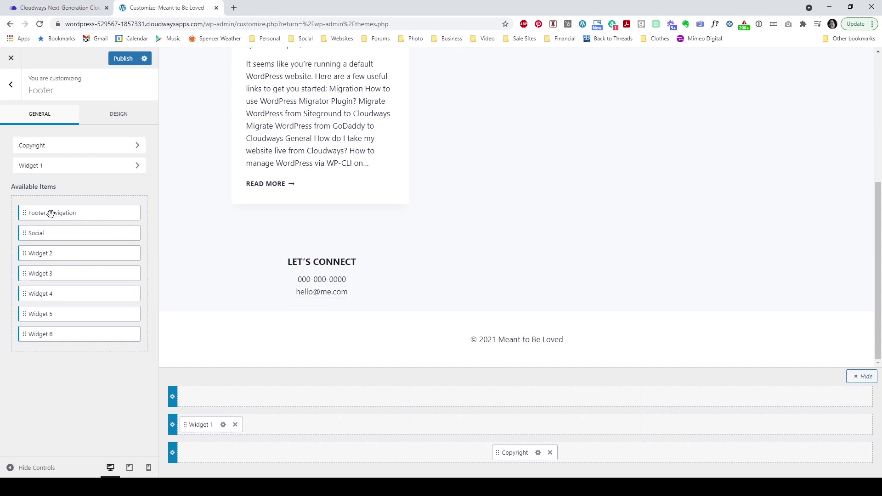
Step: Place Footer Navigation in the middle row's right column and centre-align its links
{"action": "left_click_drag", "start_coordinate": [50, 213], "coordinate": [747, 434]}
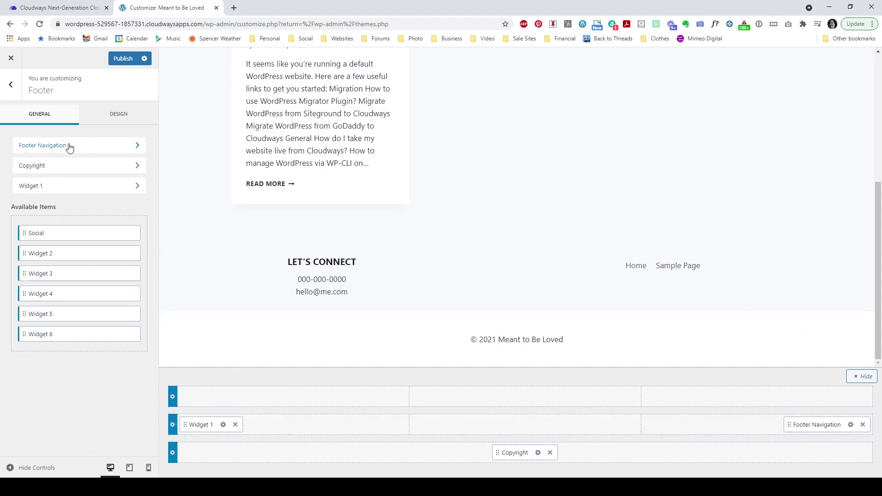
{"action": "left_click", "coordinate": [85, 146]}
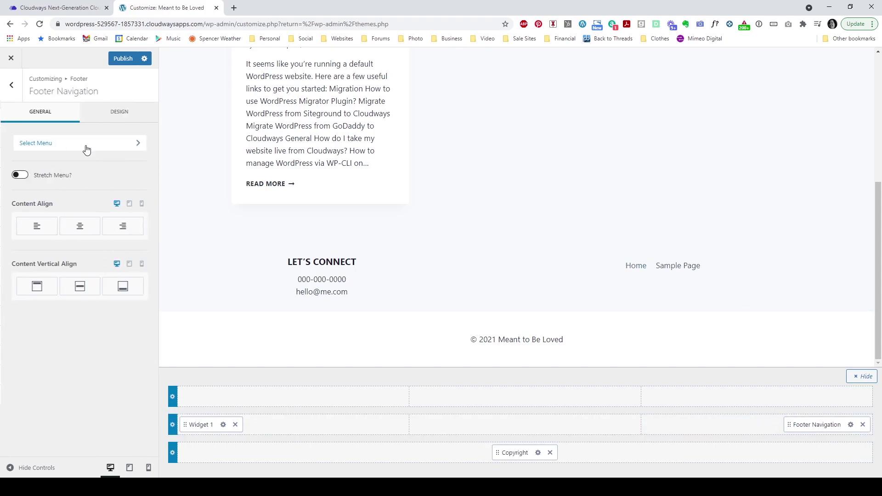
{"action": "left_click", "coordinate": [89, 234]}
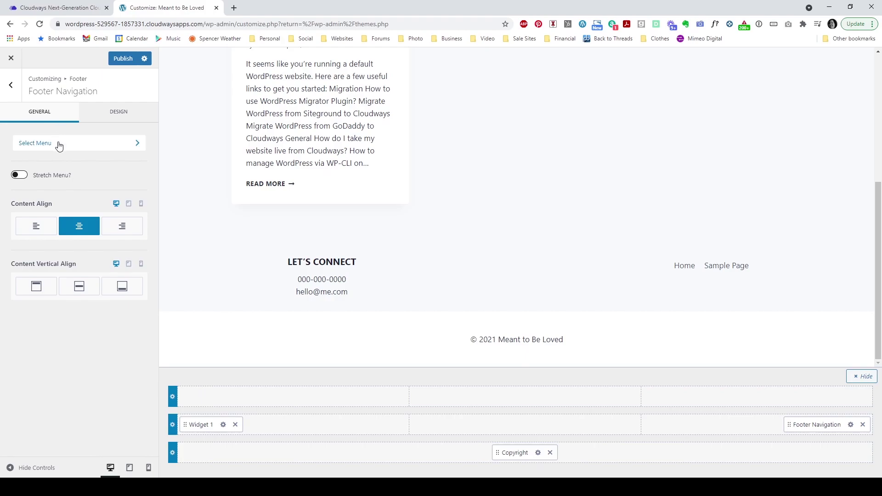
{"action": "left_click", "coordinate": [118, 113]}
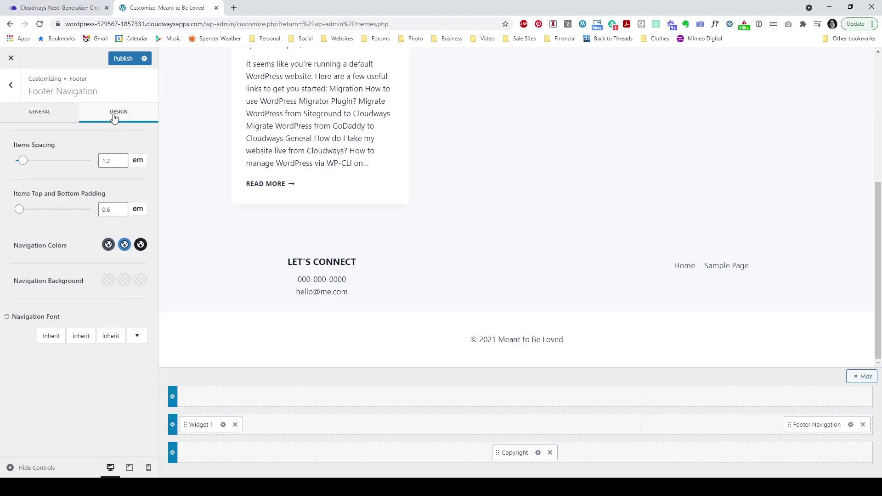
{"action": "left_click", "coordinate": [31, 120]}
{"action": "left_click", "coordinate": [7, 90]}
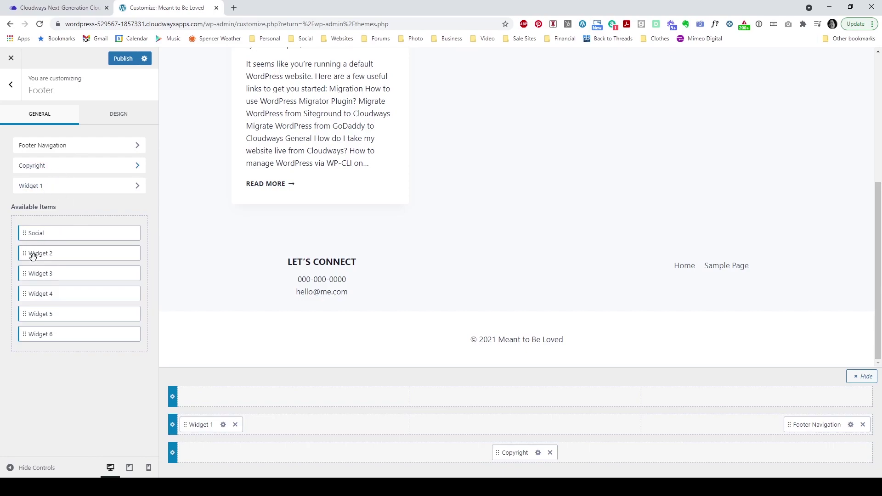
Step: Put Widget 2 in the middle row's centre column with an Image widget showing the Meant to be Loved logo
{"action": "left_click_drag", "start_coordinate": [33, 255], "coordinate": [508, 428]}
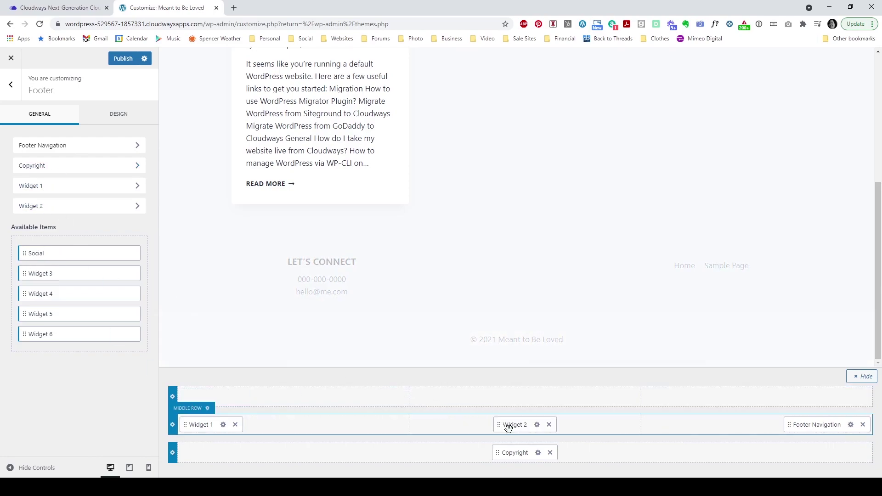
{"action": "left_click", "coordinate": [537, 425]}
{"action": "left_click", "coordinate": [109, 135]}
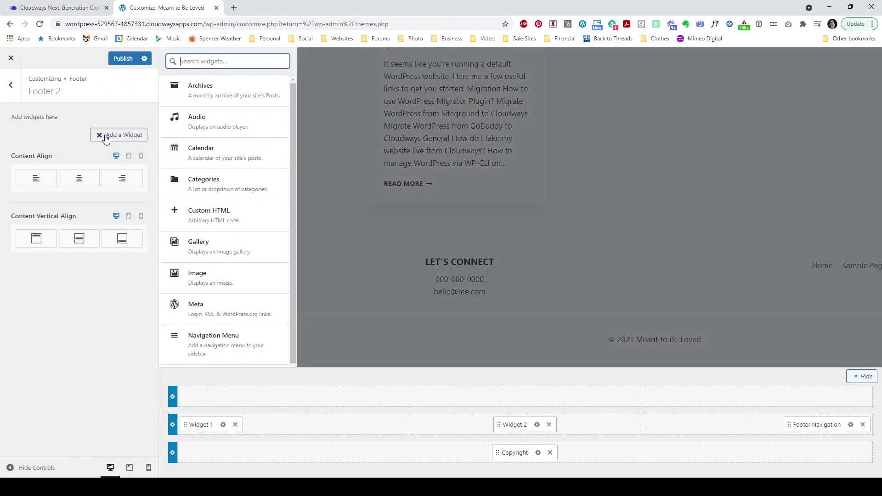
{"action": "left_click", "coordinate": [224, 278]}
{"action": "left_click", "coordinate": [82, 196]}
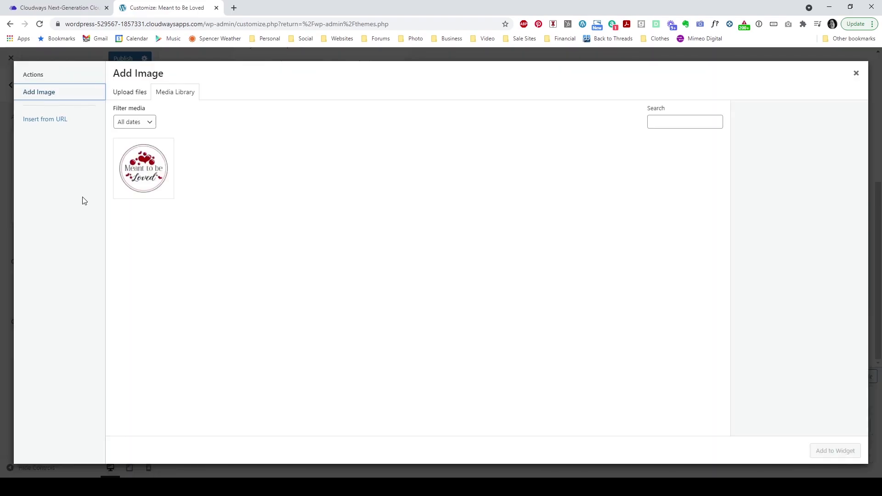
{"action": "left_click", "coordinate": [129, 177]}
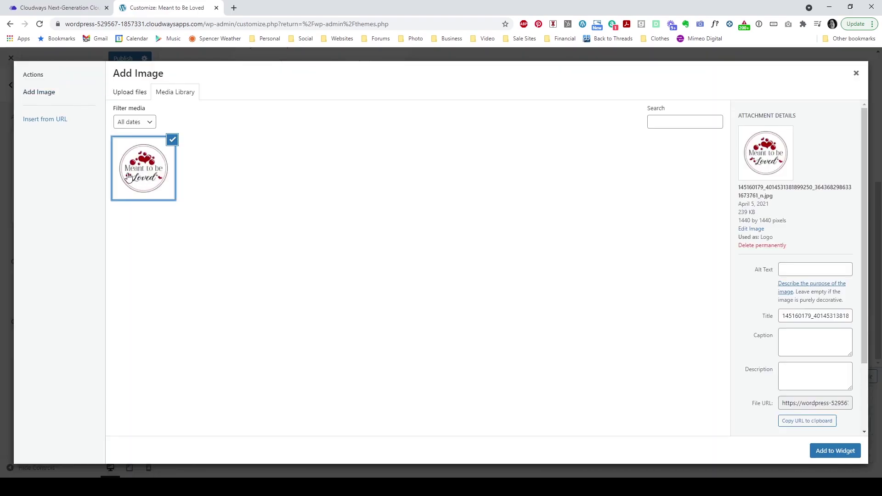
{"action": "left_click", "coordinate": [830, 459]}
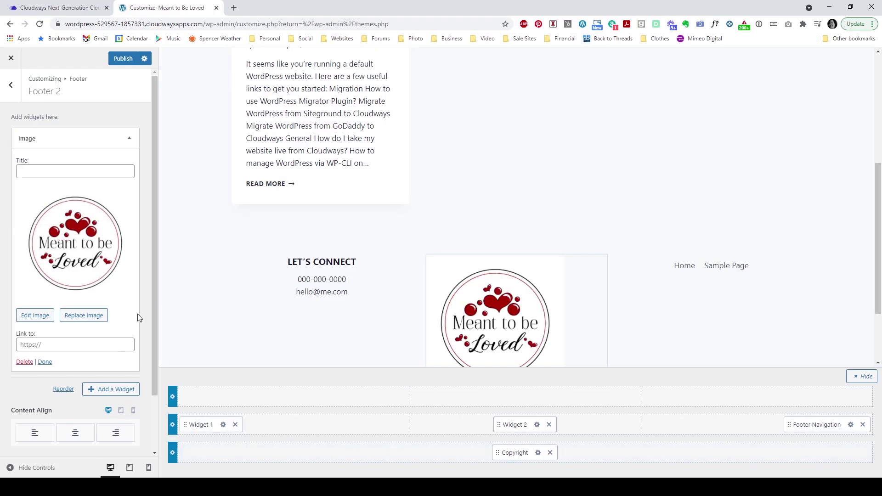
Step: Set the logo widget's Content Align and Vertical Align to center
{"action": "left_click", "coordinate": [83, 434]}
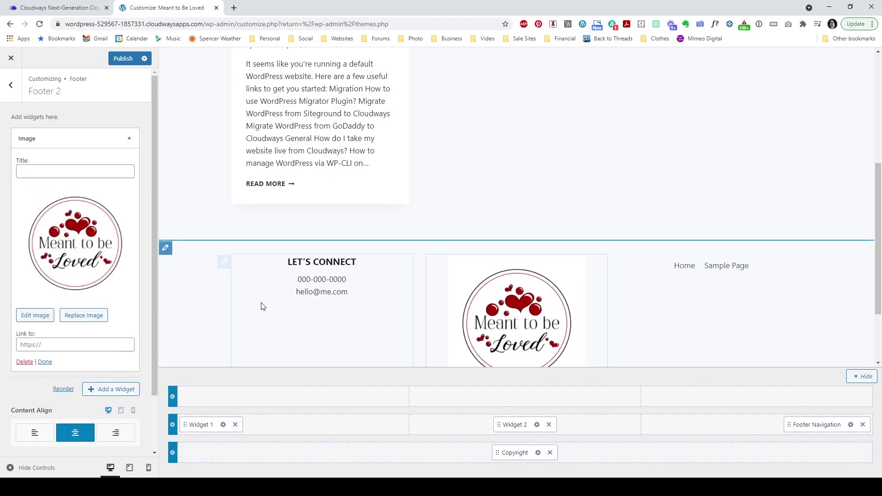
{"action": "scroll", "coordinate": [290, 295], "scroll_direction": "down", "scroll_amount": 2}
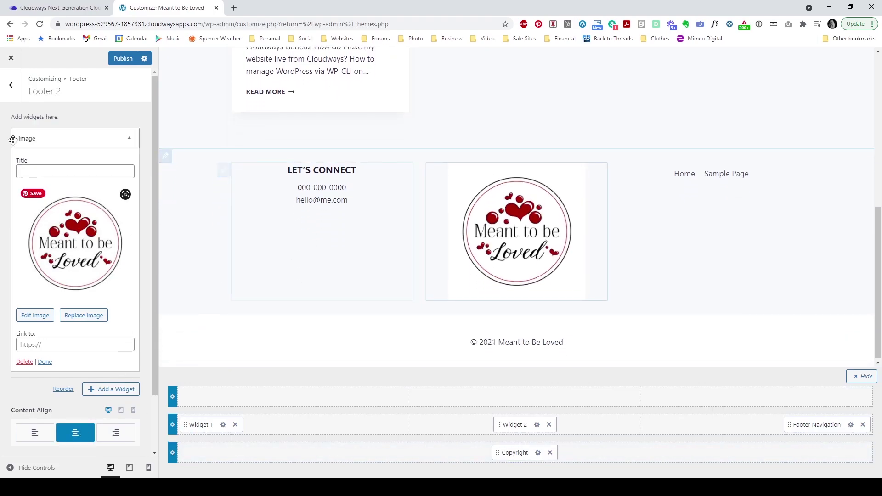
{"action": "left_click", "coordinate": [10, 86]}
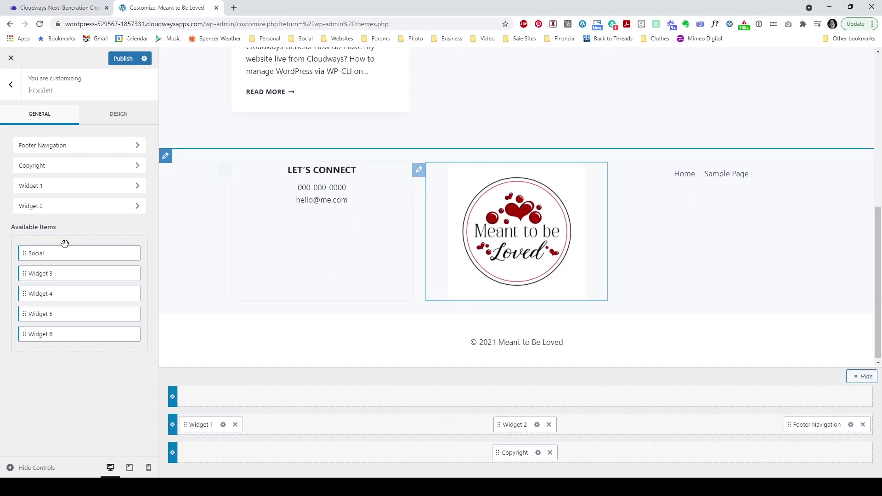
{"action": "left_click", "coordinate": [87, 207]}
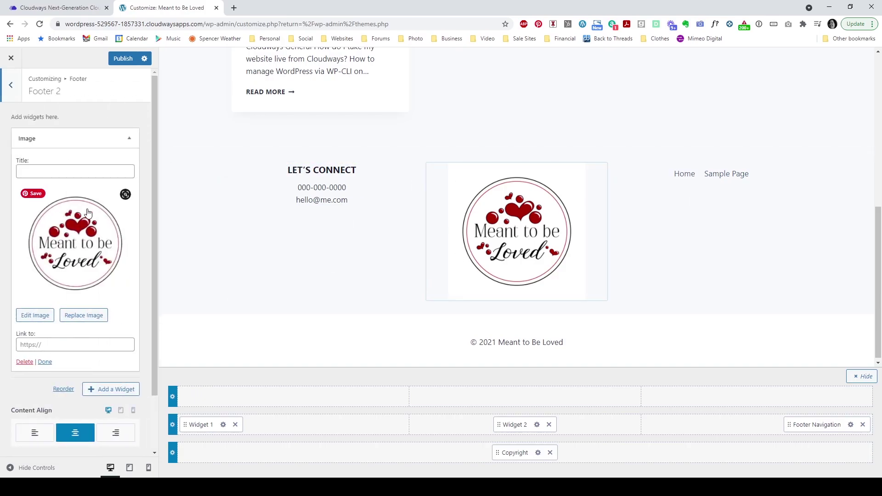
{"action": "scroll", "coordinate": [88, 308], "scroll_direction": "down", "scroll_amount": 2}
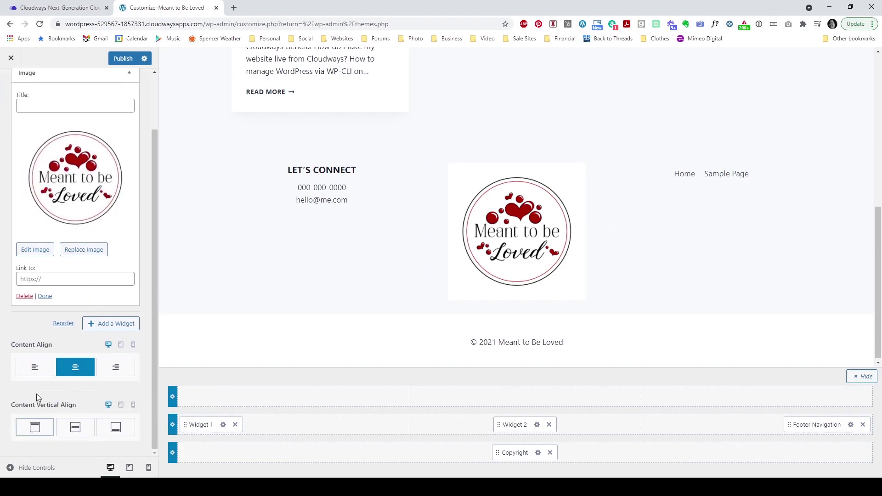
{"action": "left_click", "coordinate": [77, 432]}
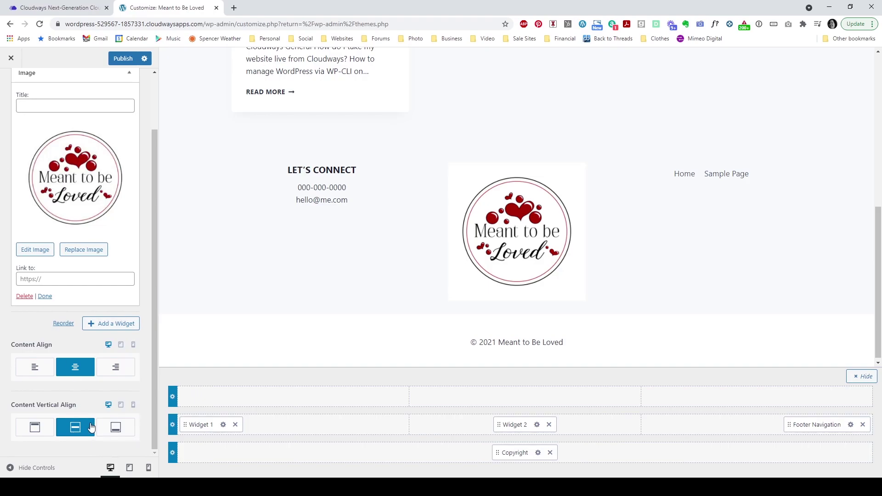
{"action": "scroll", "coordinate": [28, 134], "scroll_direction": "up", "scroll_amount": 2}
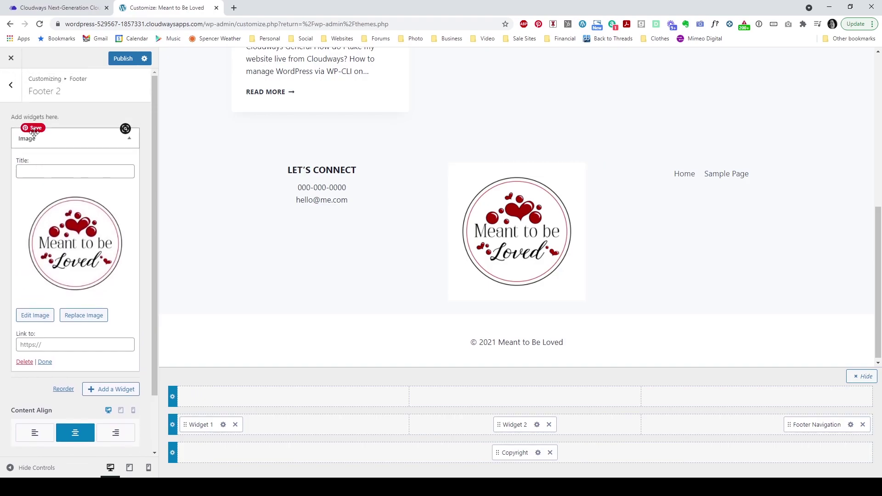
{"action": "left_click", "coordinate": [12, 88]}
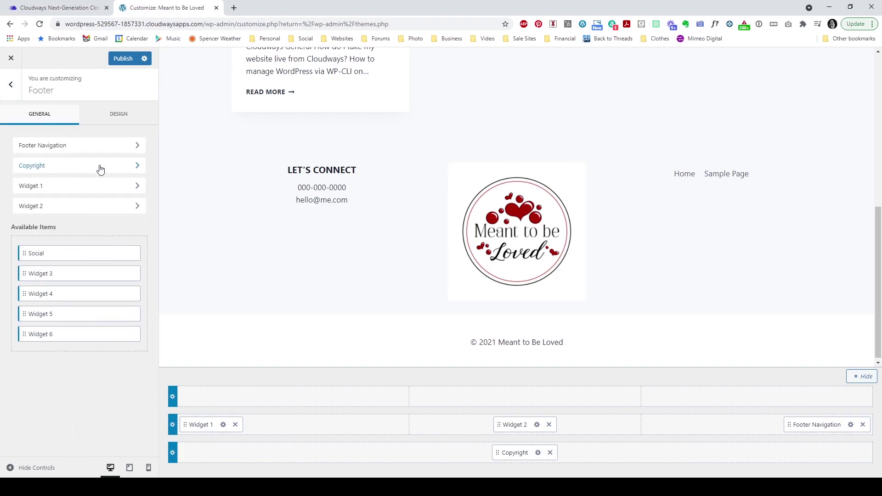
Step: Set the Let's Connect widget's Content Vertical Align to middle
{"action": "left_click", "coordinate": [93, 190]}
{"action": "left_click", "coordinate": [89, 271]}
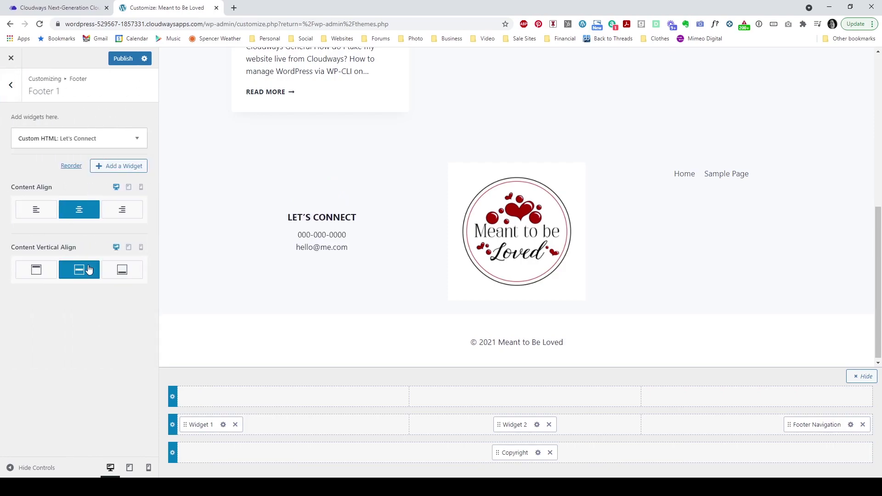
{"action": "left_click", "coordinate": [15, 89]}
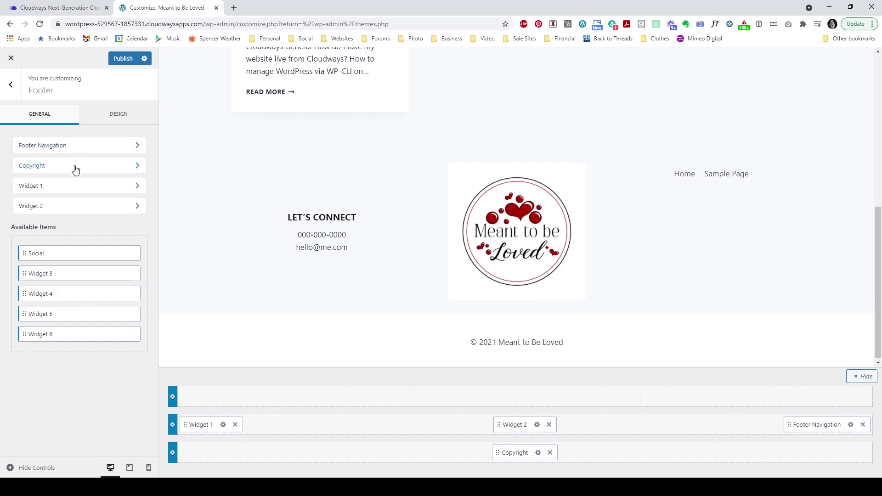
{"action": "left_click", "coordinate": [77, 205]}
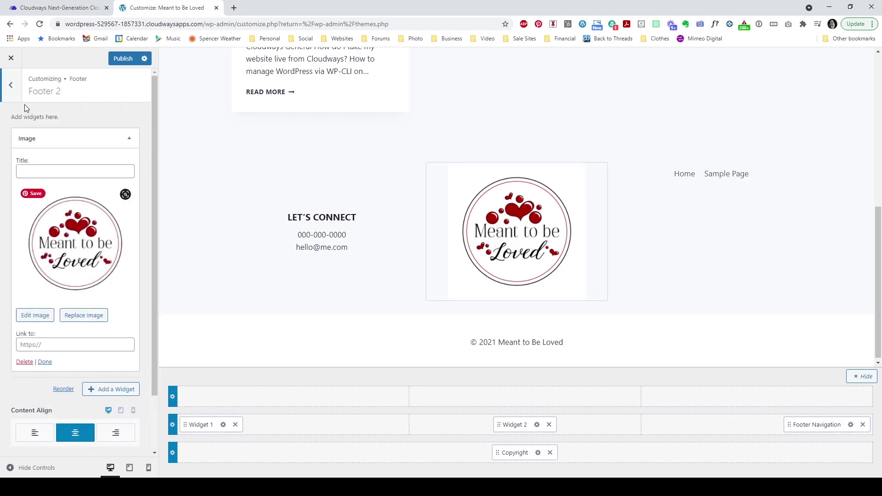
{"action": "left_click", "coordinate": [15, 95]}
Step: Set the Footer Navigation's Content Vertical Align to middle for the Home and Sample Page links
{"action": "left_click", "coordinate": [48, 192]}
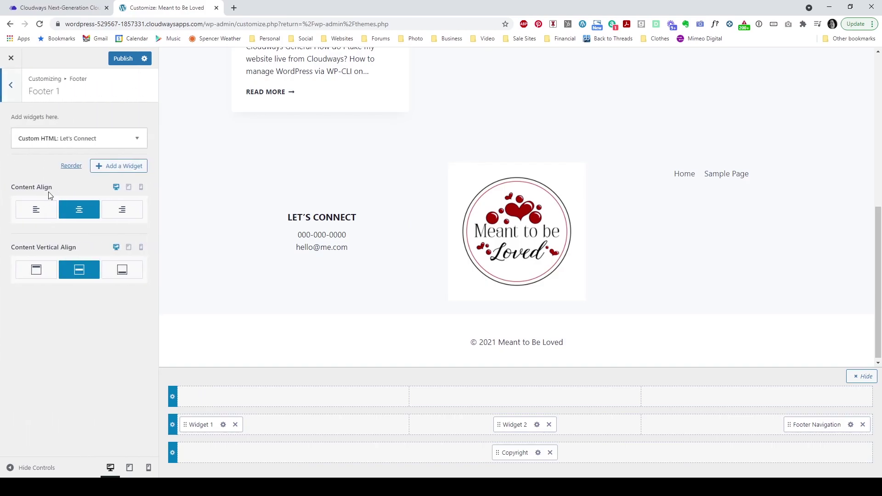
{"action": "left_click", "coordinate": [16, 99]}
{"action": "left_click", "coordinate": [78, 145]}
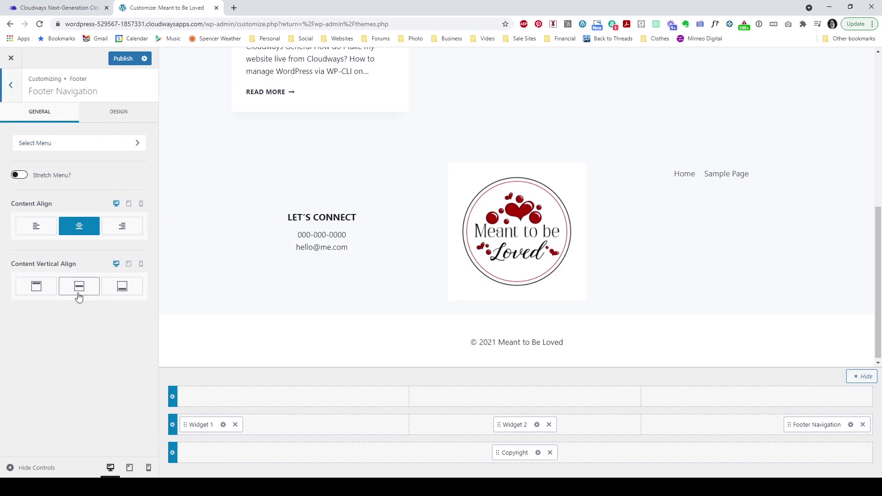
{"action": "left_click", "coordinate": [79, 290]}
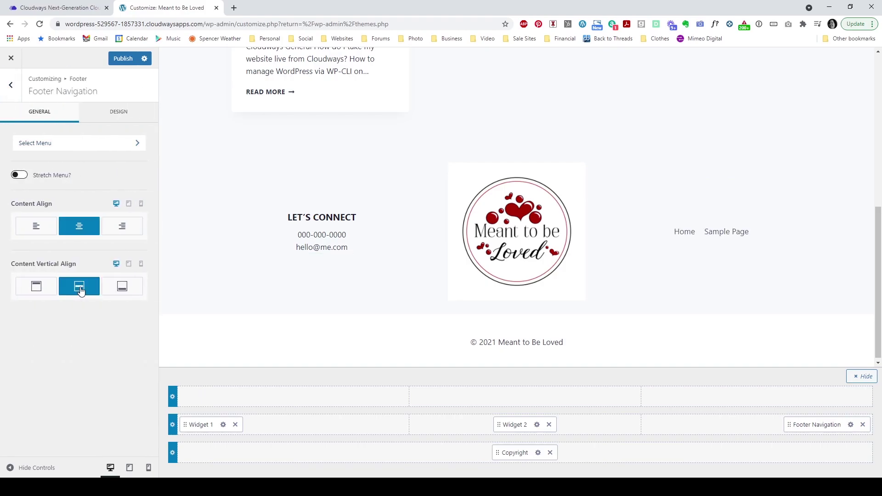
{"action": "left_click", "coordinate": [10, 85]}
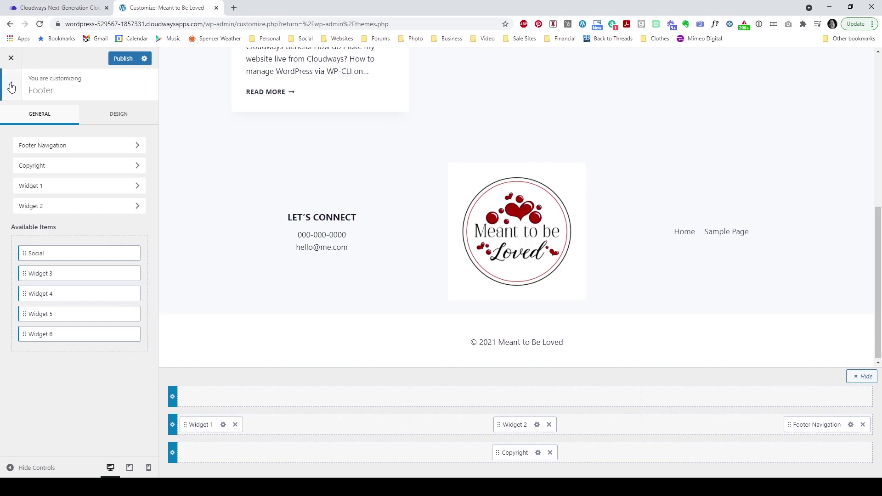
Step: Give the Footer Middle row a white background in its Design settings
{"action": "left_click", "coordinate": [172, 425]}
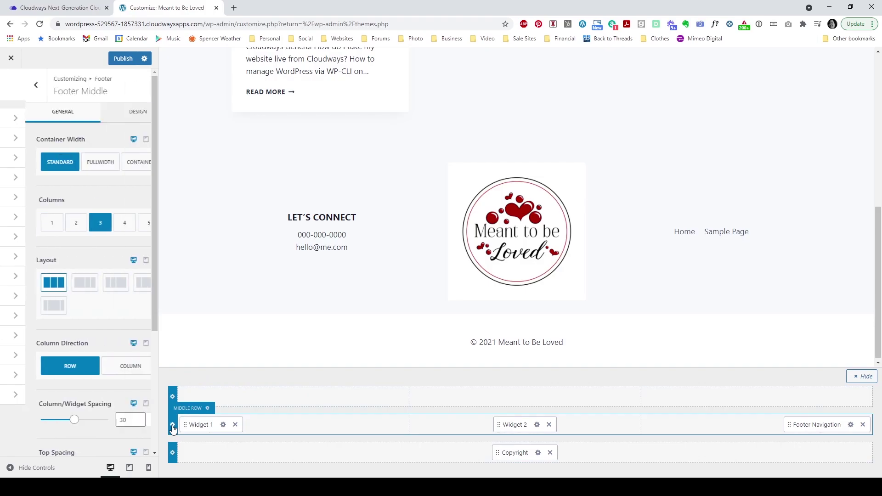
{"action": "left_click", "coordinate": [113, 113]}
{"action": "left_click", "coordinate": [136, 357]}
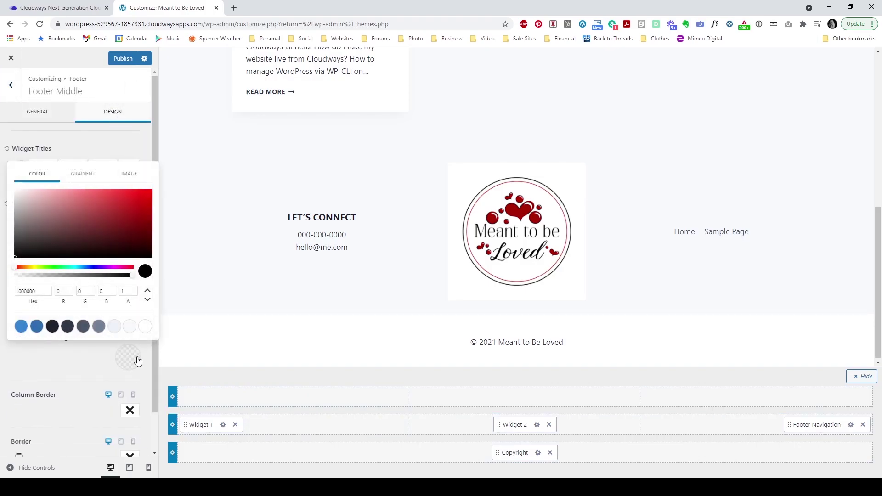
{"action": "left_click", "coordinate": [146, 326]}
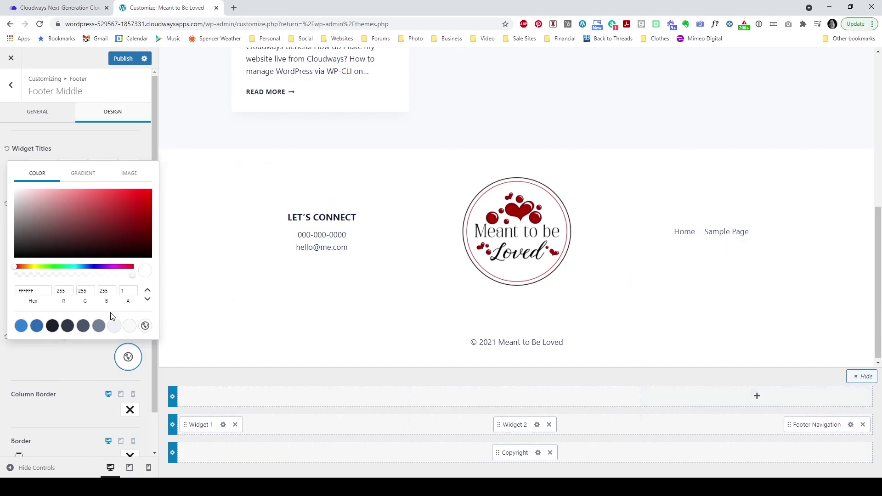
{"action": "left_click", "coordinate": [90, 142]}
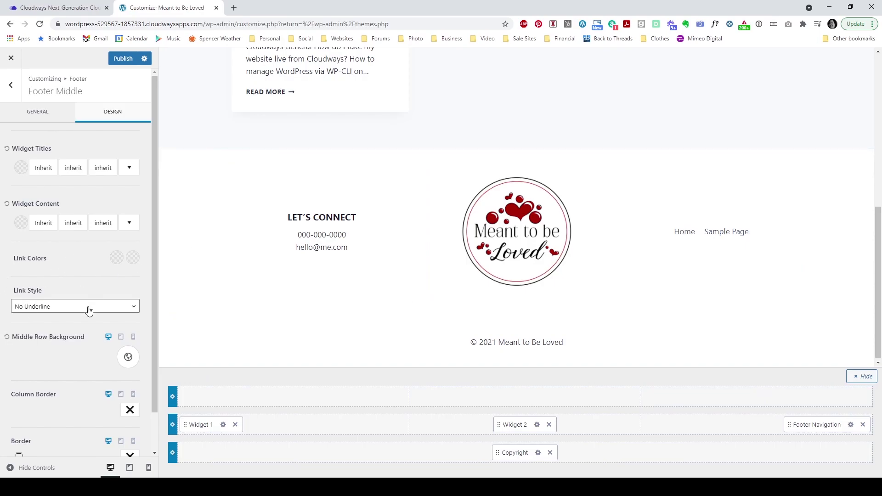
{"action": "scroll", "coordinate": [90, 311], "scroll_direction": "down", "scroll_amount": 1}
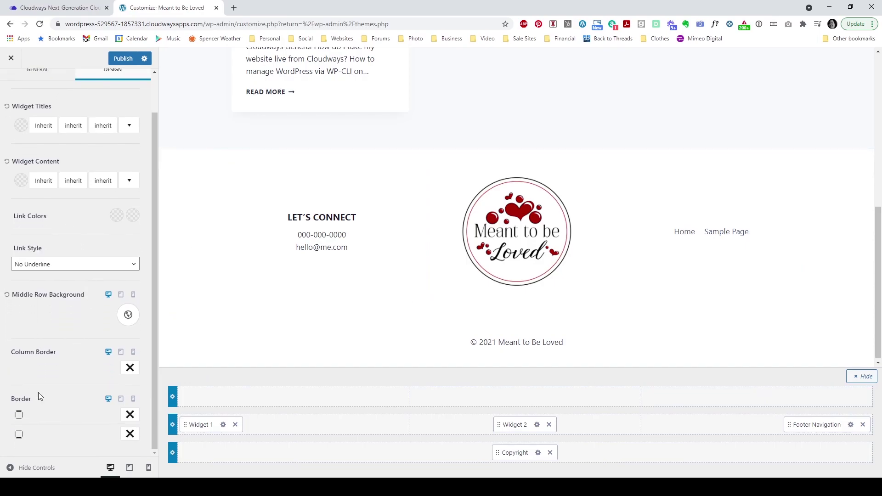
{"action": "scroll", "coordinate": [55, 392], "scroll_direction": "up", "scroll_amount": 1}
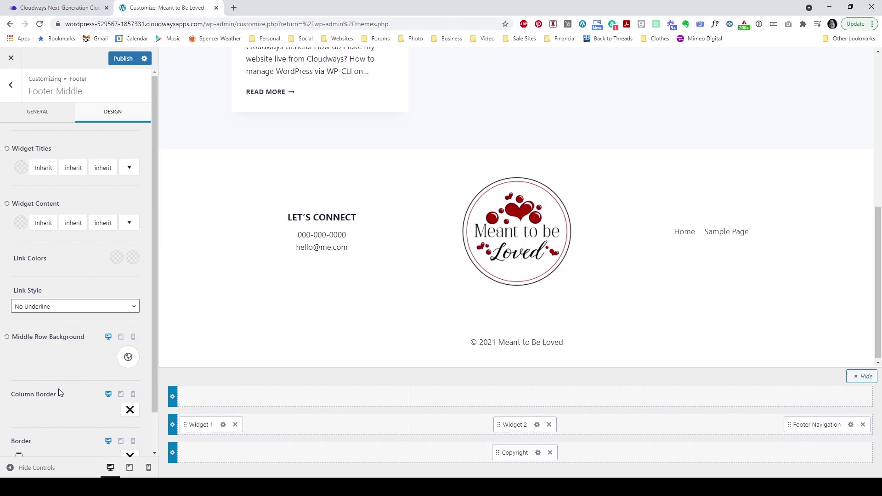
{"action": "scroll", "coordinate": [59, 393], "scroll_direction": "down", "scroll_amount": 1}
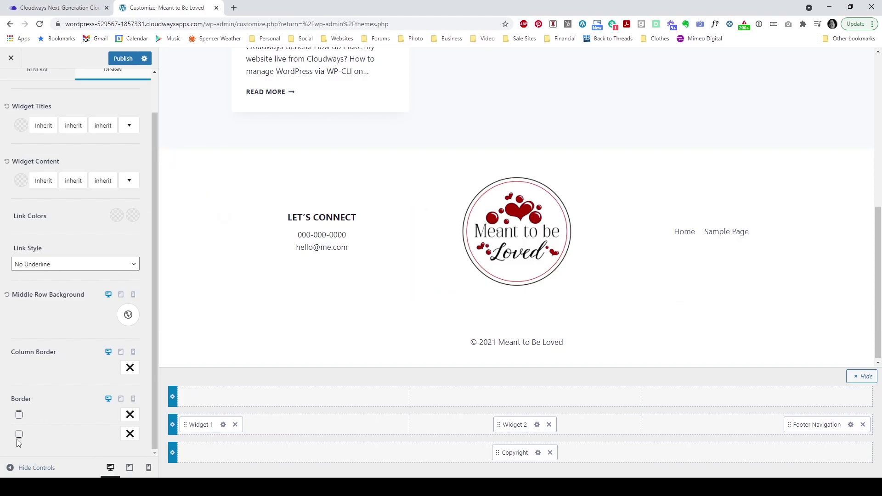
Step: Add a solid 3 px top border in light grey #BDBDBD to the middle footer row
{"action": "left_click", "coordinate": [128, 416]}
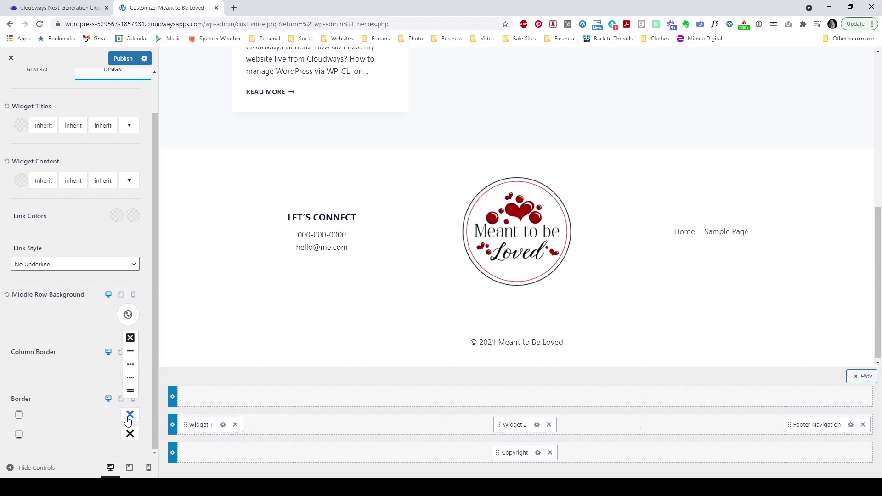
{"action": "left_click", "coordinate": [131, 333]}
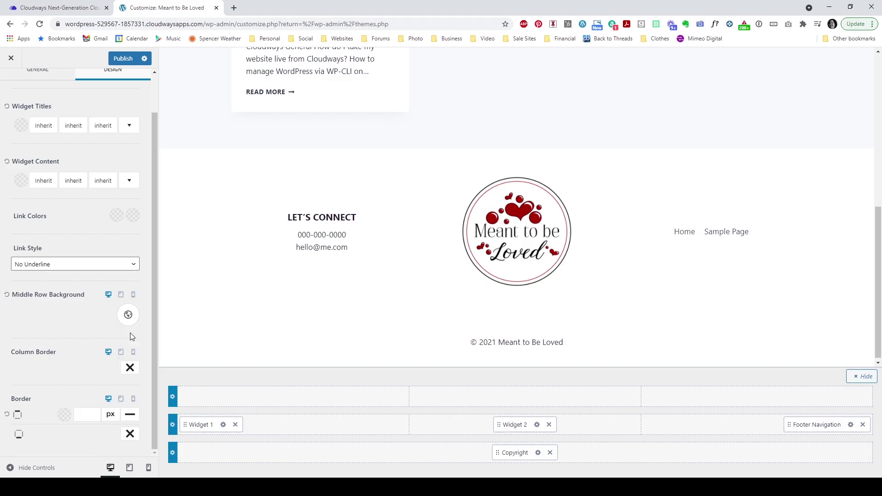
{"action": "left_click", "coordinate": [92, 416]}
{"action": "type", "text": "1"}
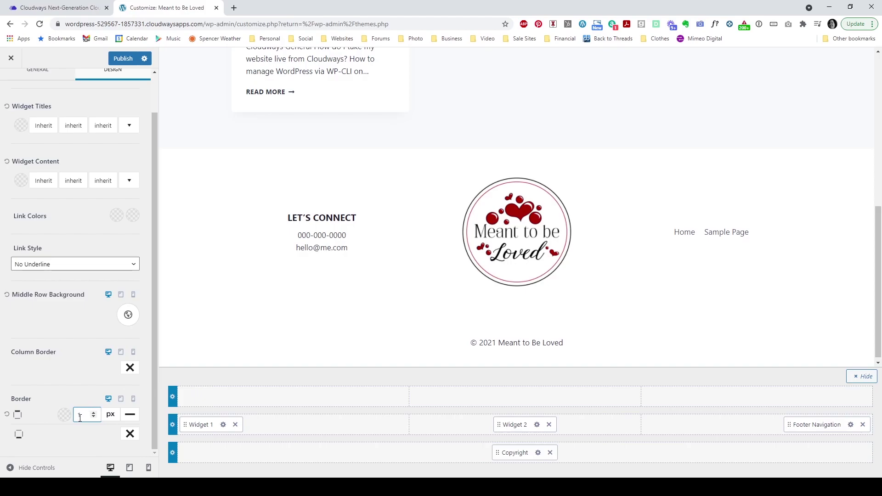
{"action": "left_click", "coordinate": [64, 415]}
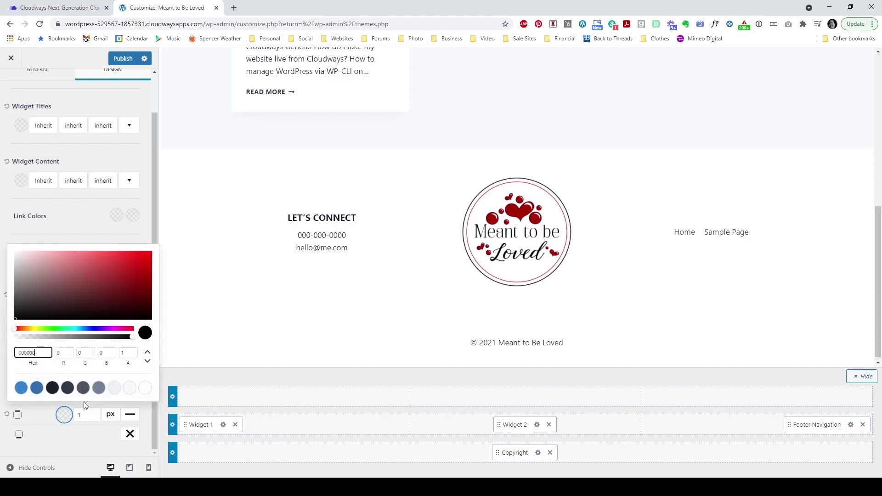
{"action": "left_click", "coordinate": [15, 273]}
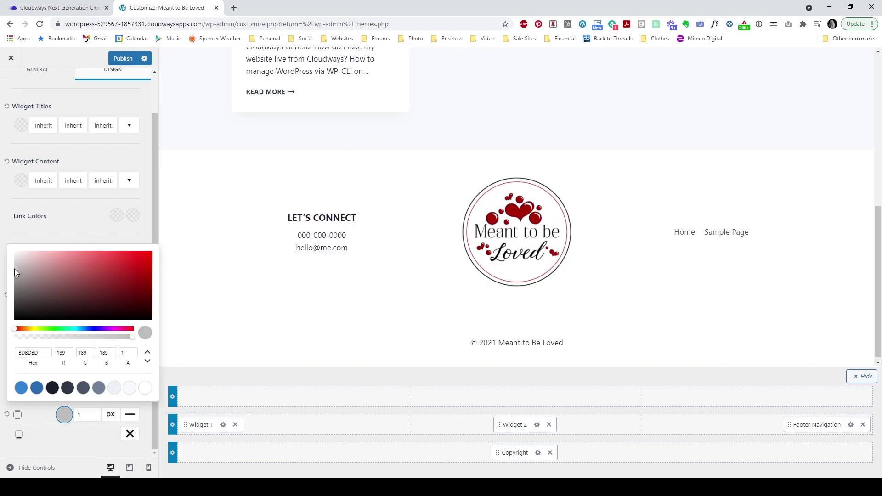
{"action": "left_click", "coordinate": [94, 416]}
{"action": "left_click", "coordinate": [94, 415]}
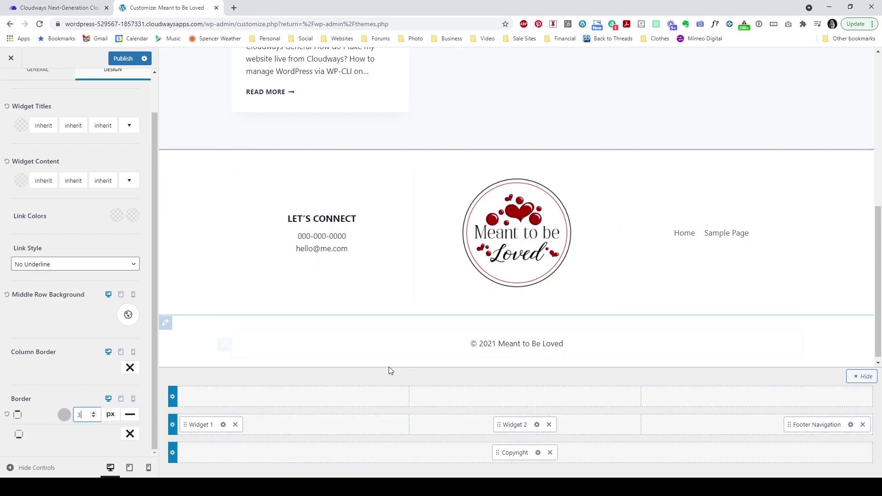
{"action": "scroll", "coordinate": [22, 155], "scroll_direction": "up", "scroll_amount": 1}
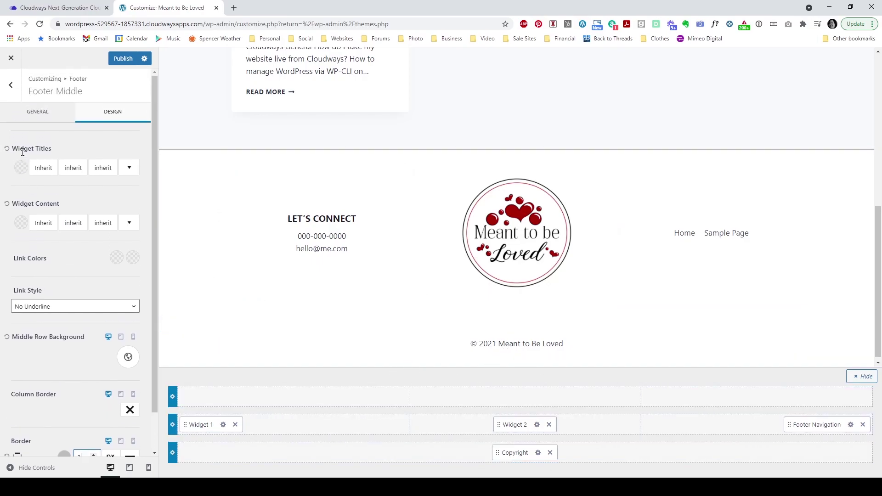
{"action": "left_click", "coordinate": [20, 96]}
Step: Publish the footer border changes and open General > Colors
{"action": "left_click", "coordinate": [20, 96]}
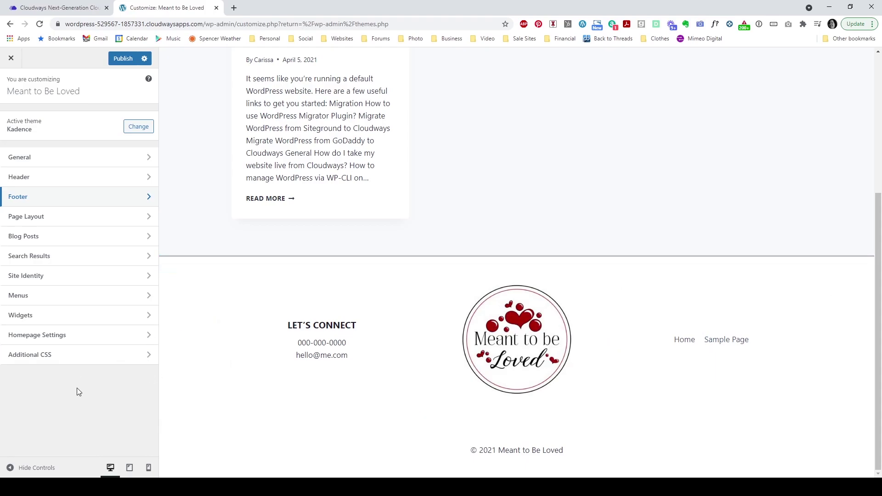
{"action": "left_click", "coordinate": [121, 59]}
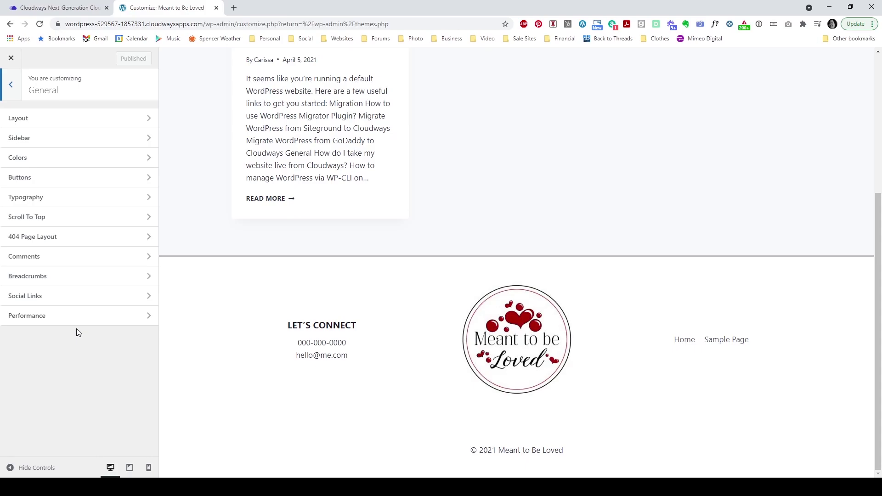
{"action": "left_click", "coordinate": [66, 166]}
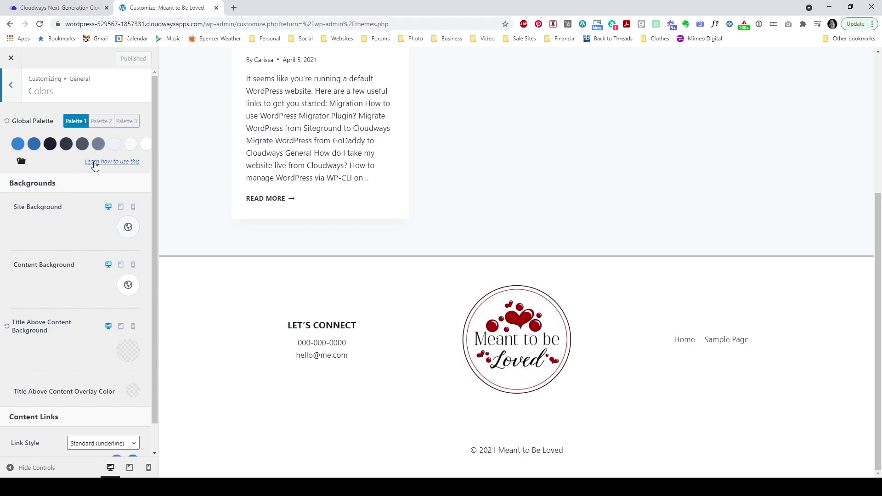
Step: Replace Global Palette colours 1 (3182CE) and 2 (2B6CB0) with red A80303
{"action": "scroll", "coordinate": [257, 248], "scroll_direction": "up", "scroll_amount": 2}
{"action": "scroll", "coordinate": [255, 263], "scroll_direction": "down", "scroll_amount": 2}
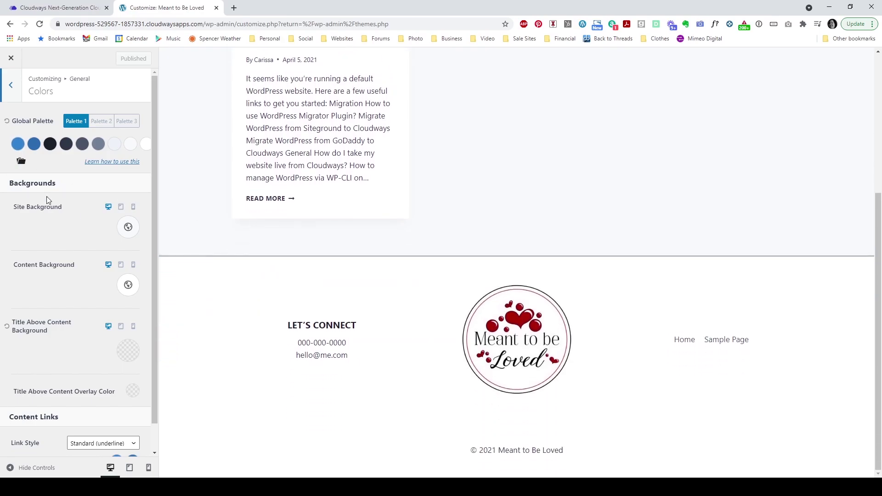
{"action": "left_click", "coordinate": [18, 144]}
{"action": "left_click_drag", "start_coordinate": [38, 267], "coordinate": [7, 280]}
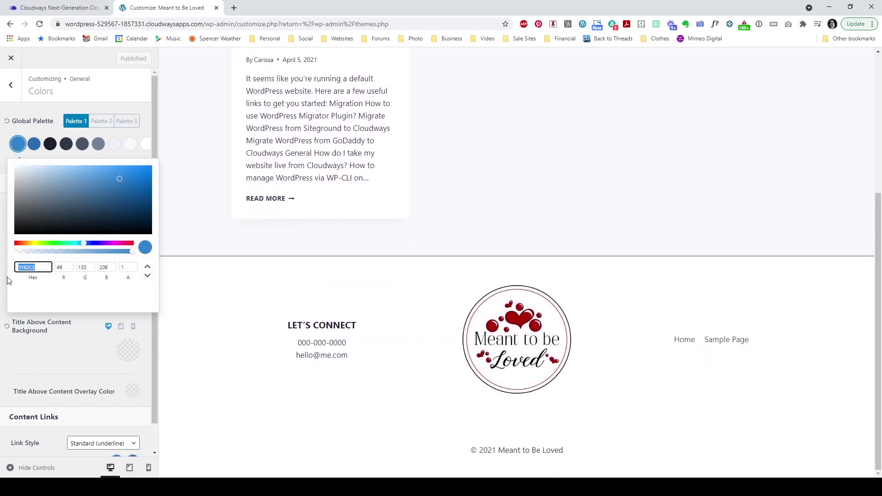
{"action": "type", "text": "A80303"}
{"action": "scroll", "coordinate": [216, 319], "scroll_direction": "up", "scroll_amount": 5}
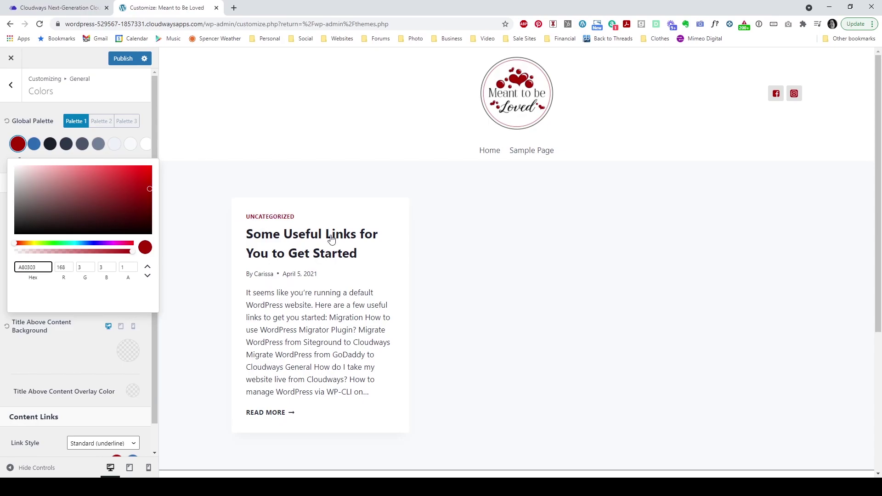
{"action": "left_click", "coordinate": [45, 116]}
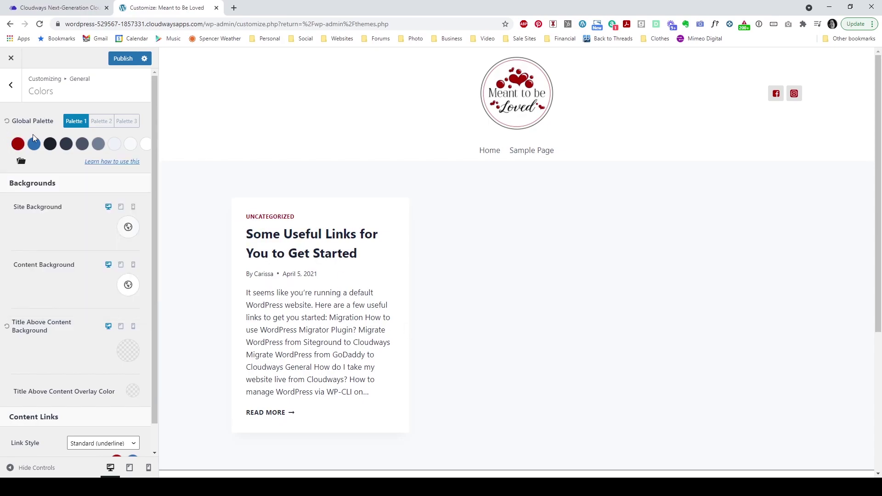
{"action": "left_click", "coordinate": [34, 144]}
{"action": "left_click_drag", "start_coordinate": [42, 271], "coordinate": [10, 279]}
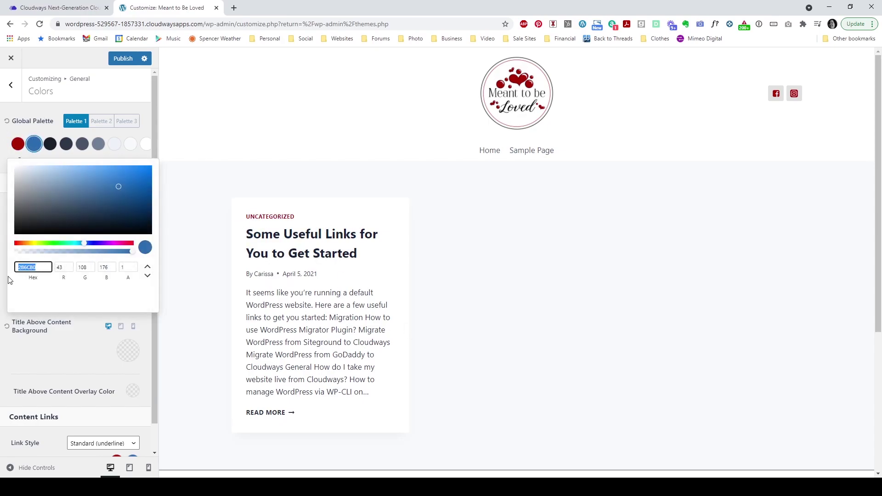
{"action": "type", "text": "A80303"}
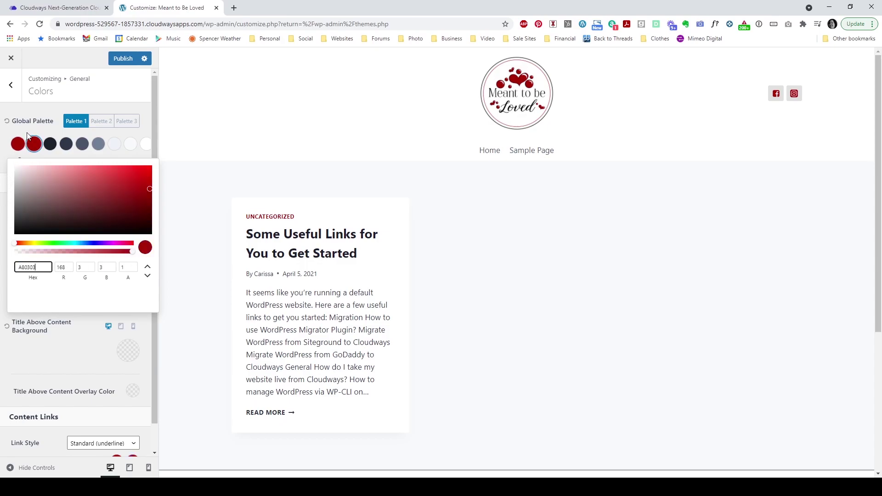
{"action": "left_click", "coordinate": [26, 130]}
Step: Set palette colour 6 to grey, colour 7 to E7E7E7 and colour 8 to EEEEEE
{"action": "scroll", "coordinate": [293, 243], "scroll_direction": "down", "scroll_amount": 4}
{"action": "scroll", "coordinate": [292, 244], "scroll_direction": "up", "scroll_amount": 3}
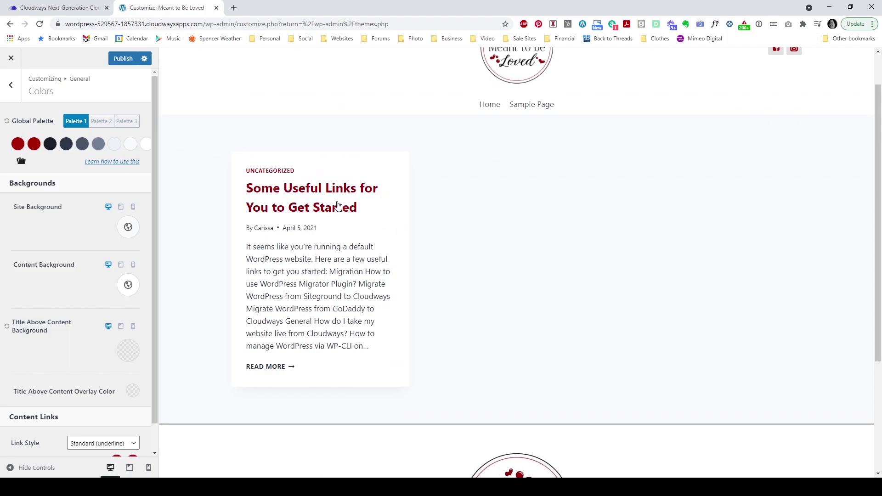
{"action": "scroll", "coordinate": [464, 282], "scroll_direction": "down", "scroll_amount": 4}
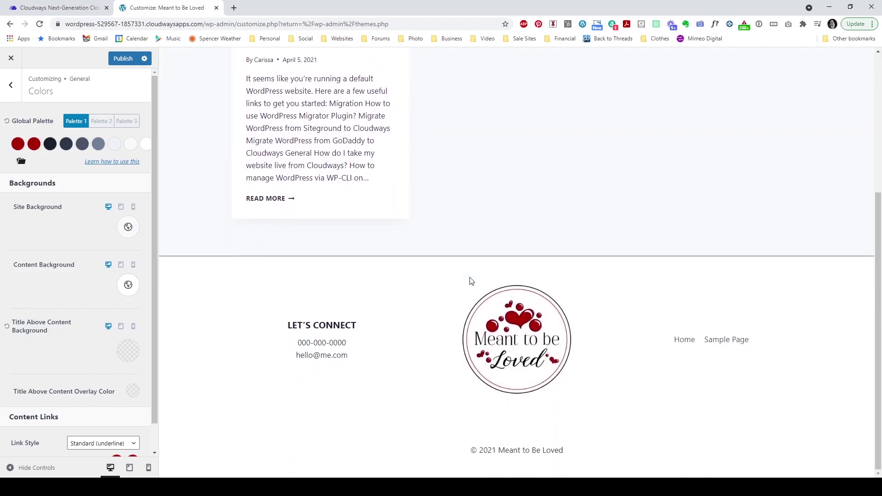
{"action": "scroll", "coordinate": [431, 332], "scroll_direction": "up", "scroll_amount": 5}
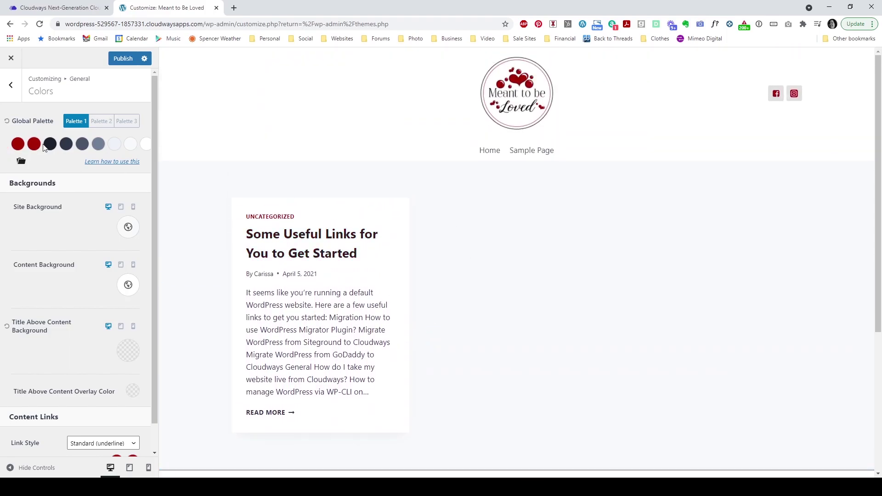
{"action": "left_click", "coordinate": [99, 145]}
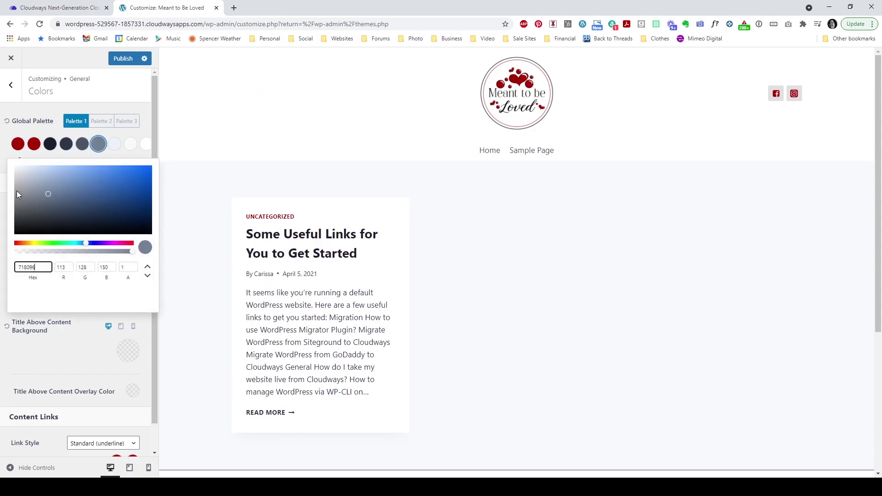
{"action": "left_click", "coordinate": [17, 191]}
{"action": "left_click", "coordinate": [117, 148]}
{"action": "left_click", "coordinate": [118, 148]}
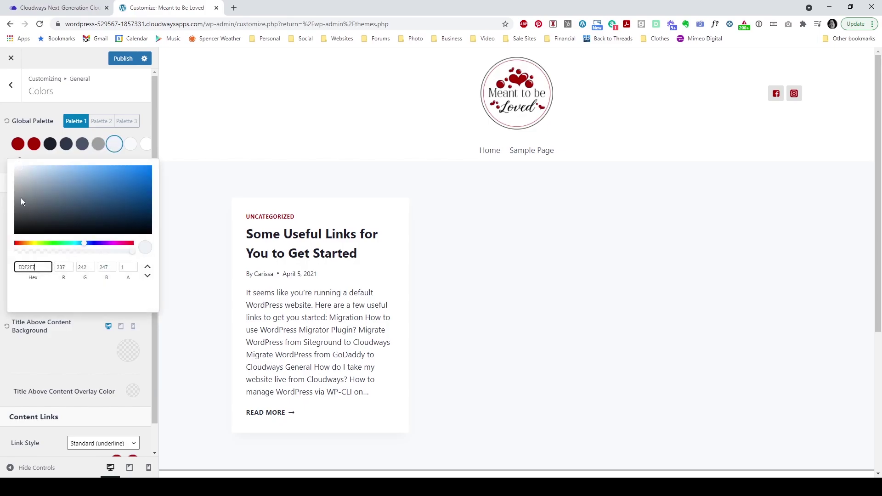
{"action": "left_click", "coordinate": [18, 170]}
{"action": "left_click", "coordinate": [130, 144]}
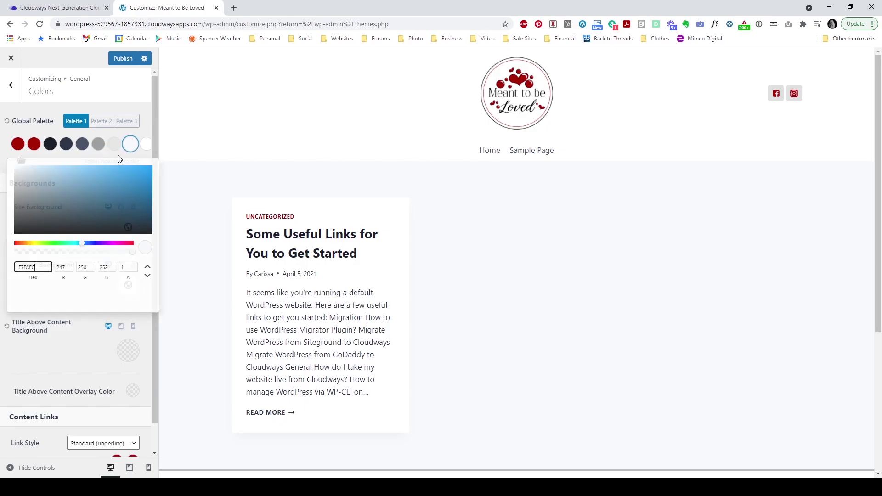
{"action": "left_click", "coordinate": [15, 168]}
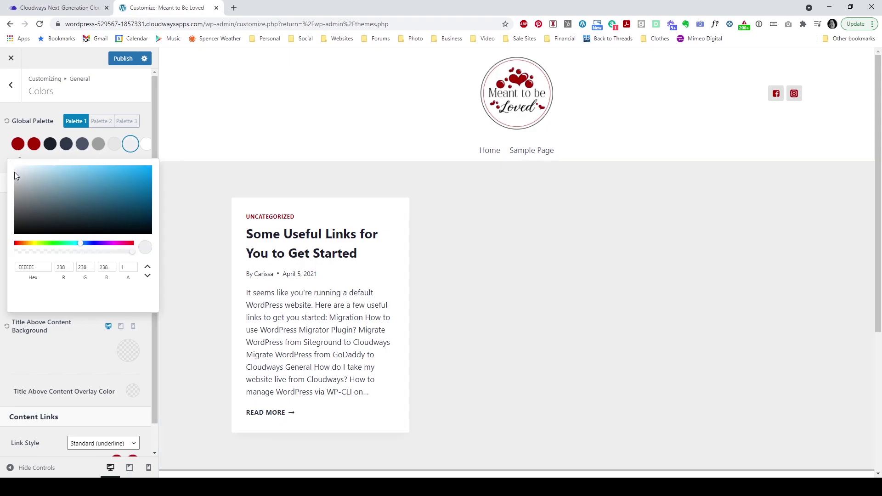
{"action": "left_click", "coordinate": [57, 106]}
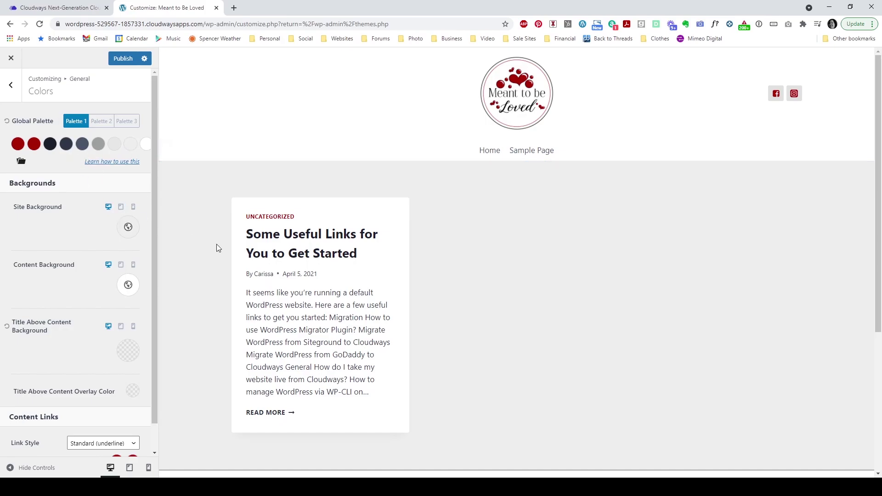
Step: Set the Site Background colour to white
{"action": "scroll", "coordinate": [283, 262], "scroll_direction": "down", "scroll_amount": 5}
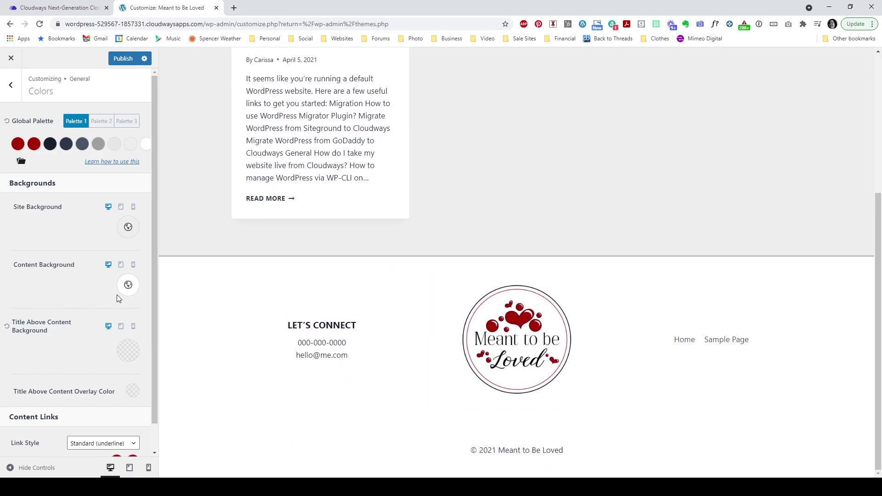
{"action": "scroll", "coordinate": [223, 294], "scroll_direction": "up", "scroll_amount": 5}
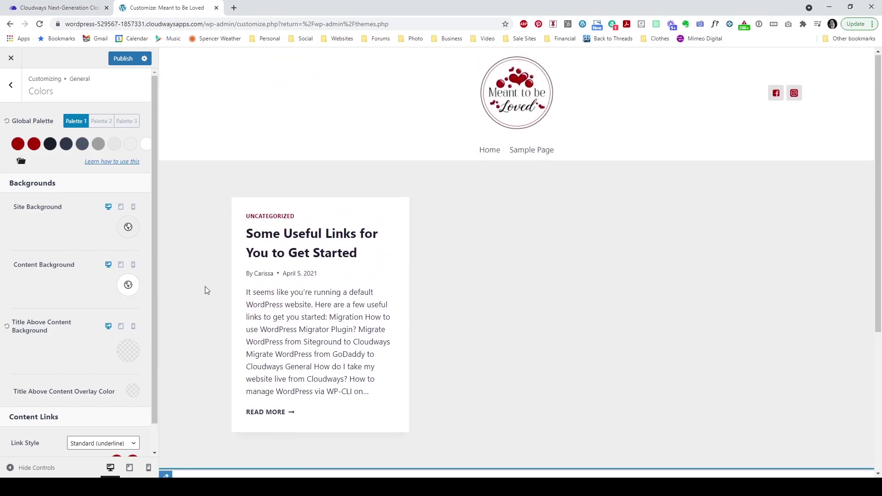
{"action": "left_click", "coordinate": [130, 234]}
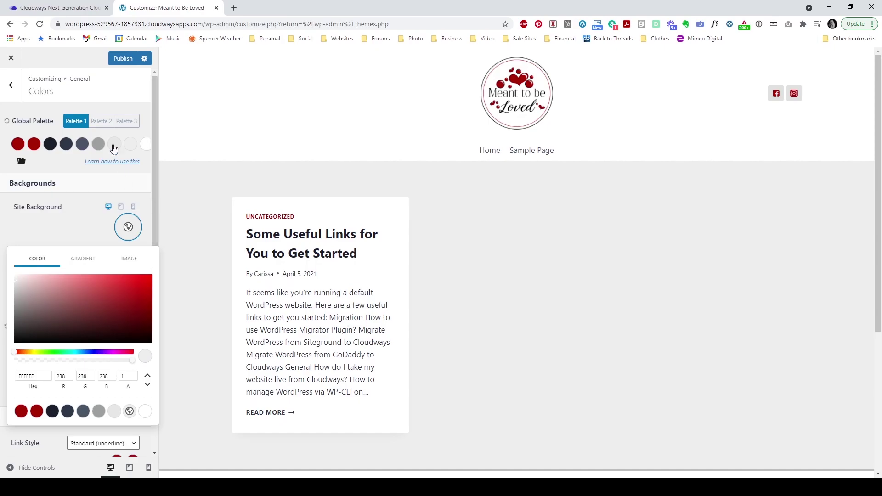
{"action": "left_click", "coordinate": [145, 412]}
{"action": "left_click", "coordinate": [96, 240]}
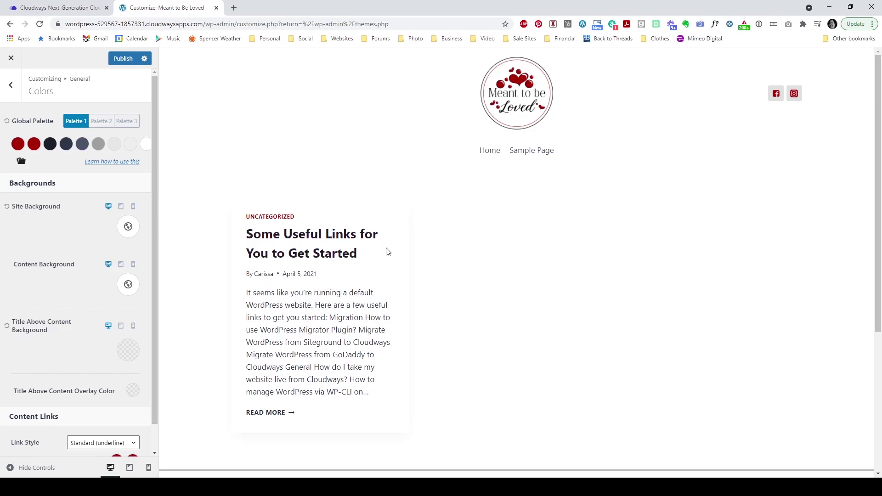
{"action": "scroll", "coordinate": [420, 264], "scroll_direction": "down", "scroll_amount": 1}
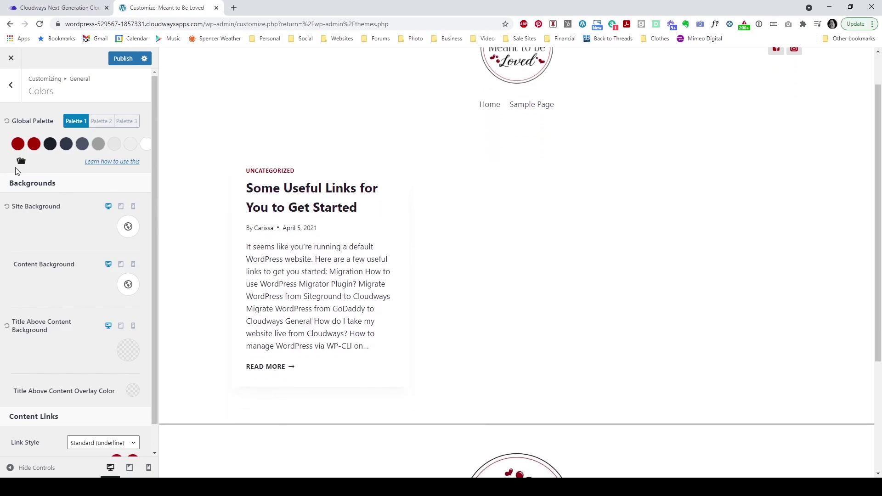
Step: Return to the General settings list and open Typography
{"action": "left_click", "coordinate": [10, 85]}
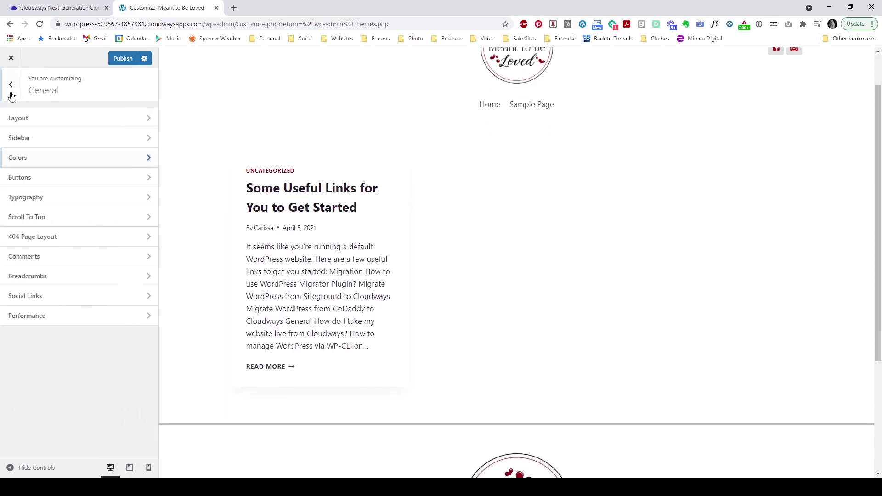
{"action": "left_click", "coordinate": [59, 205]}
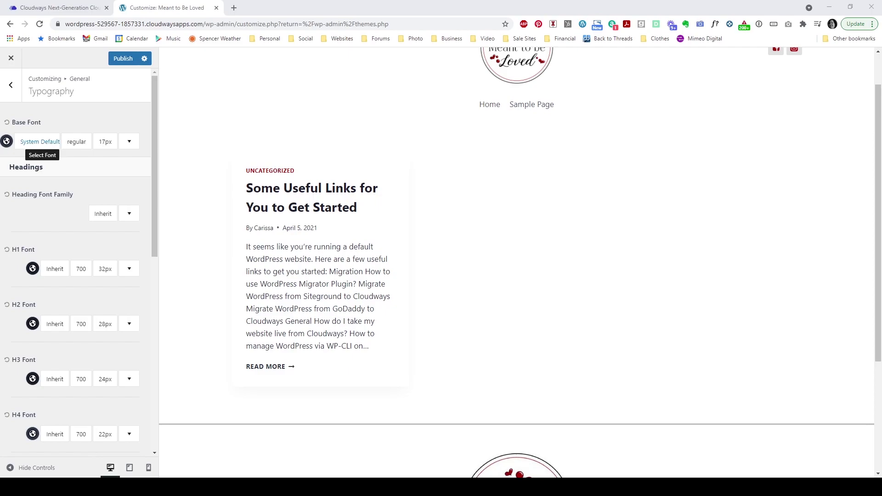
Step: Set the base font to Arial, Helvetica
{"action": "left_click", "coordinate": [29, 143]}
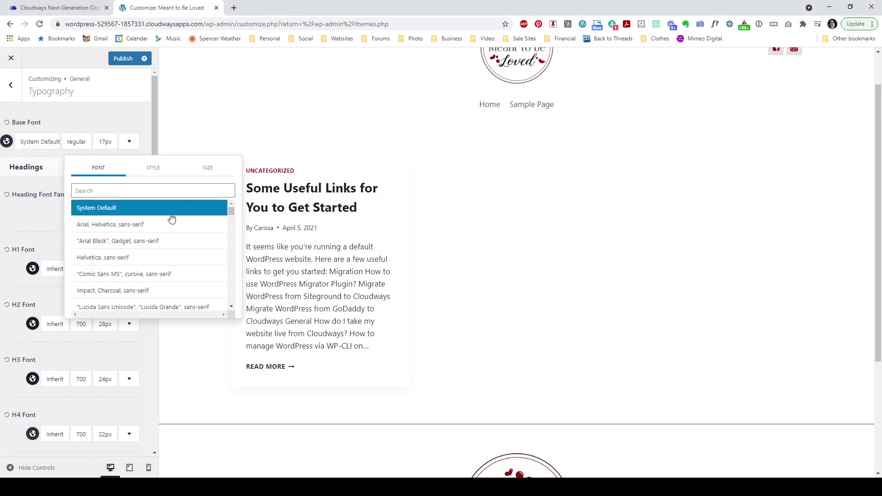
{"action": "scroll", "coordinate": [161, 218], "scroll_direction": "down", "scroll_amount": 2}
{"action": "scroll", "coordinate": [160, 220], "scroll_direction": "down", "scroll_amount": 5}
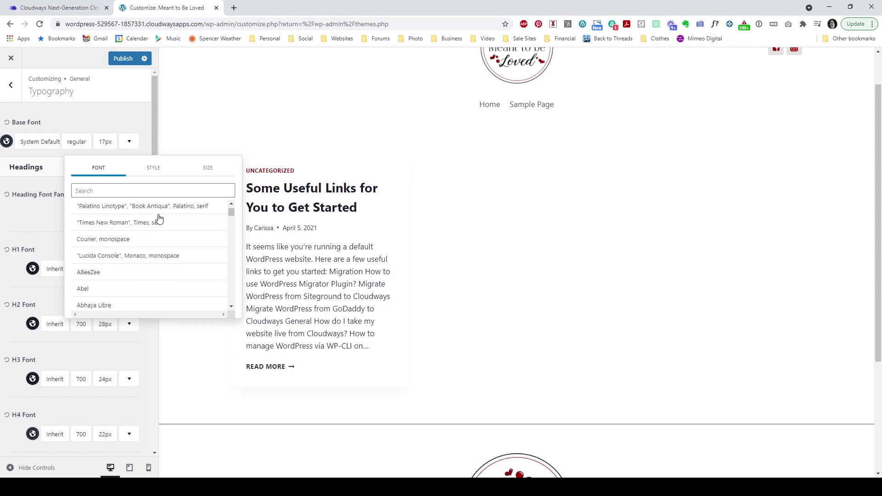
{"action": "scroll", "coordinate": [160, 225], "scroll_direction": "up", "scroll_amount": 7}
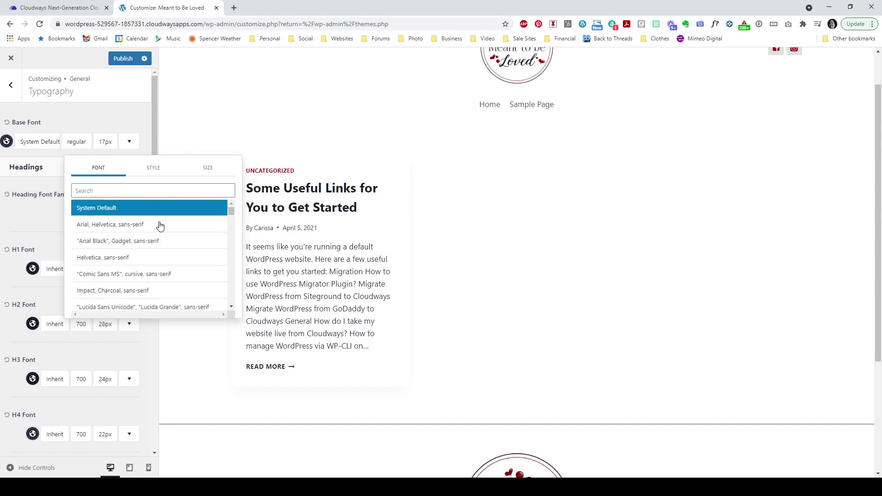
{"action": "left_click", "coordinate": [103, 225]}
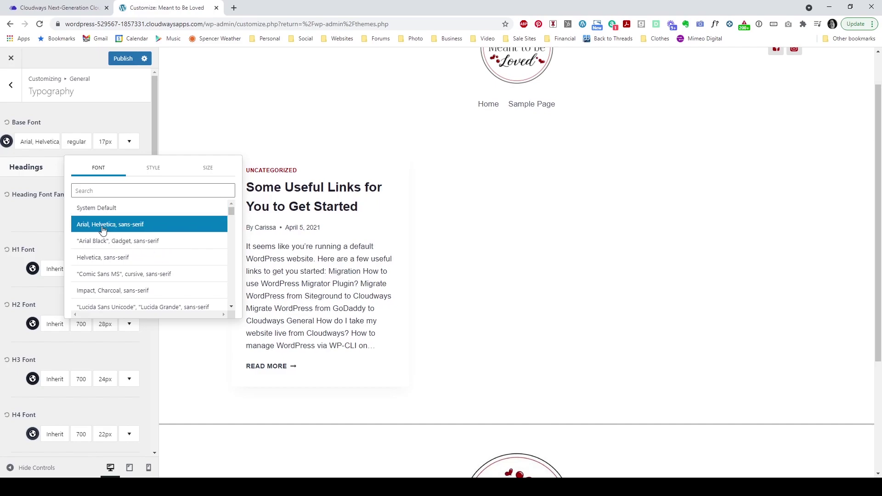
{"action": "left_click", "coordinate": [86, 126]}
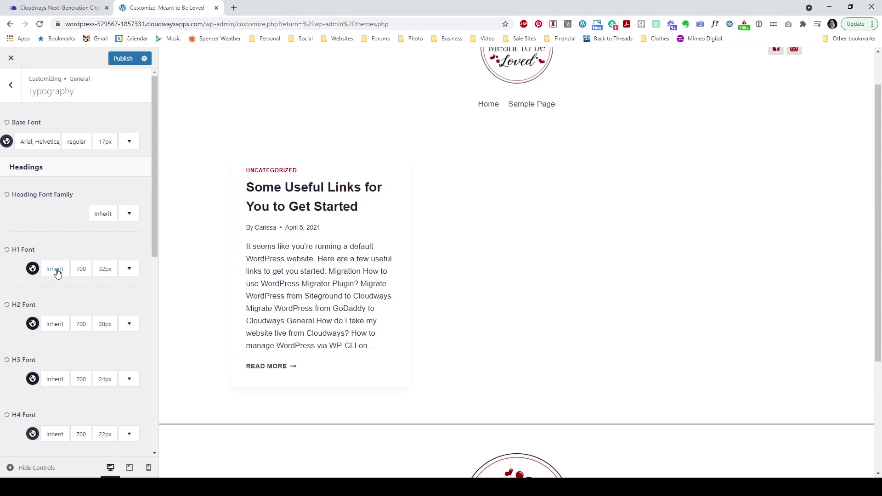
Step: Set the H2 heading font to Chelsea Market, found by searching 'chel'
{"action": "left_click", "coordinate": [57, 324]}
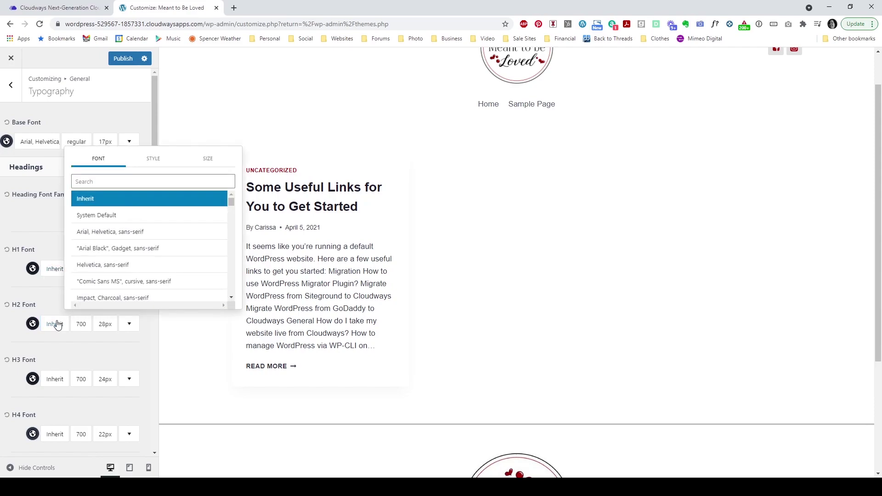
{"action": "left_click", "coordinate": [87, 182]}
{"action": "type", "text": "chel"}
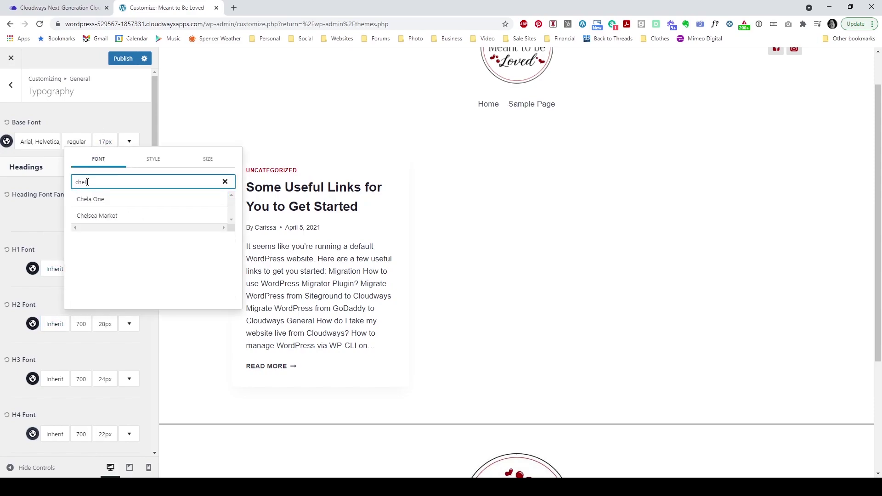
{"action": "left_click", "coordinate": [88, 216]}
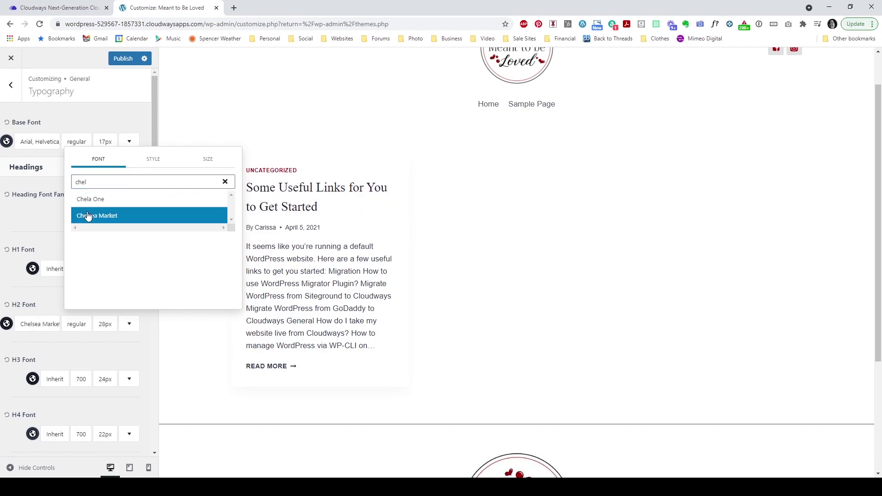
{"action": "left_click", "coordinate": [114, 120]}
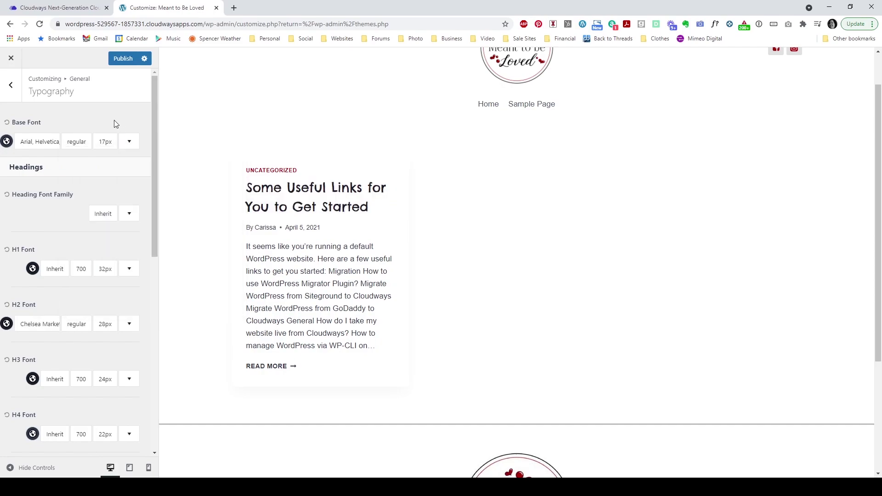
{"action": "scroll", "coordinate": [45, 238], "scroll_direction": "down", "scroll_amount": 4}
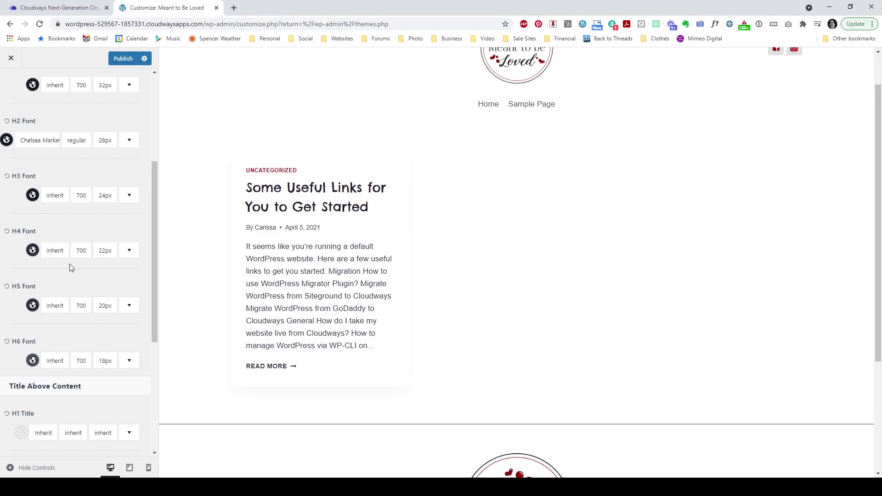
{"action": "scroll", "coordinate": [70, 263], "scroll_direction": "down", "scroll_amount": 5}
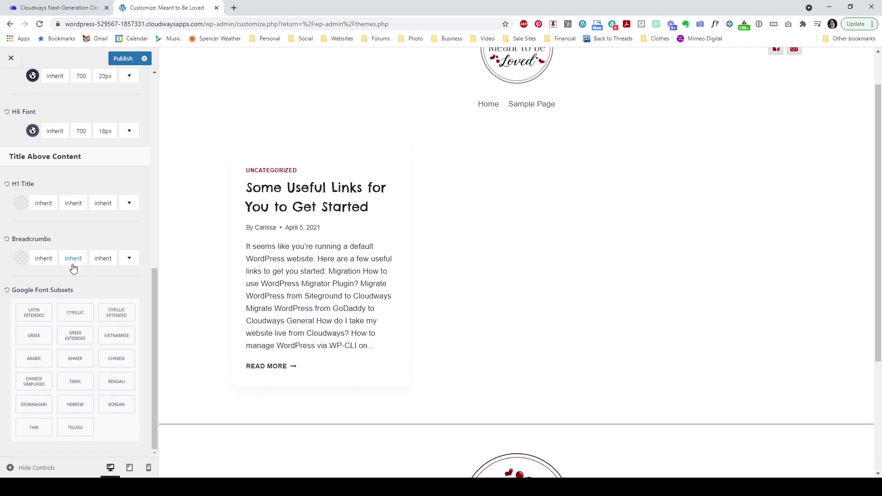
{"action": "scroll", "coordinate": [68, 301], "scroll_direction": "up", "scroll_amount": 6}
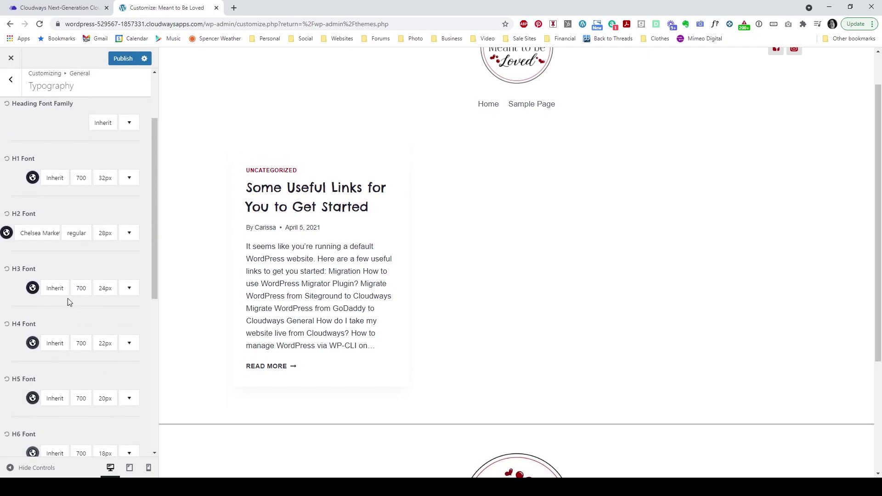
{"action": "scroll", "coordinate": [67, 302], "scroll_direction": "up", "scroll_amount": 2}
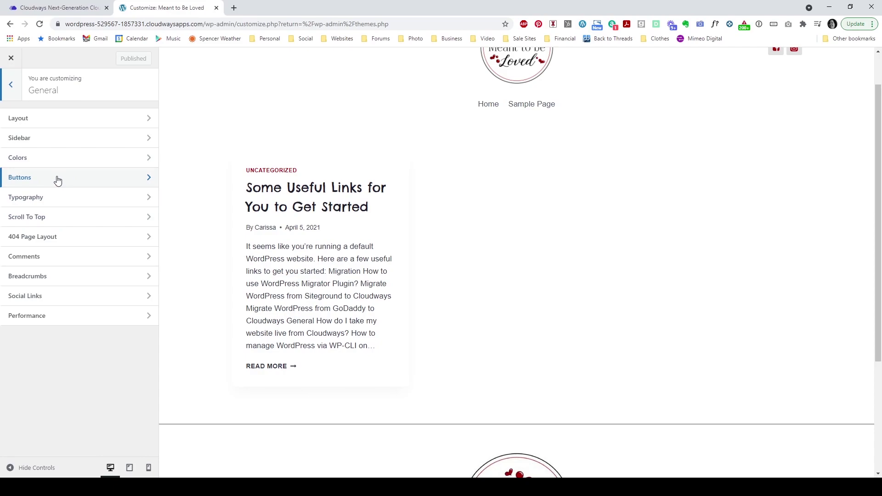
{"action": "left_click", "coordinate": [54, 178]}
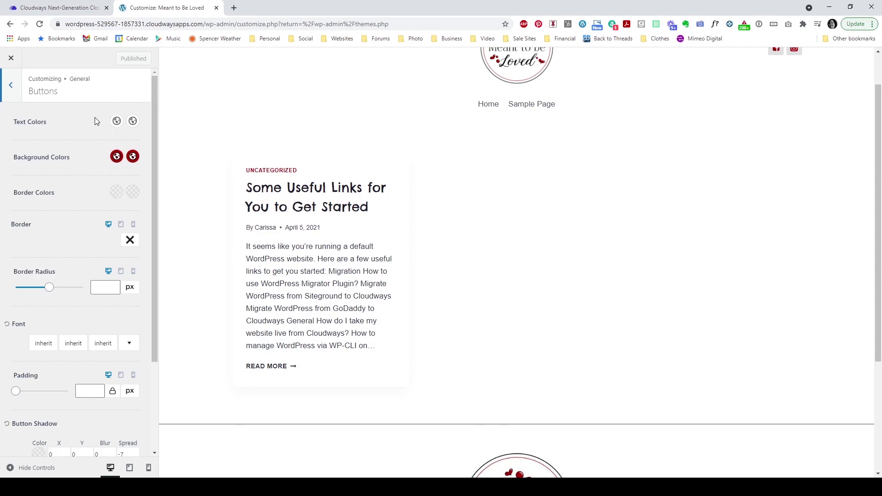
{"action": "left_click", "coordinate": [12, 88]}
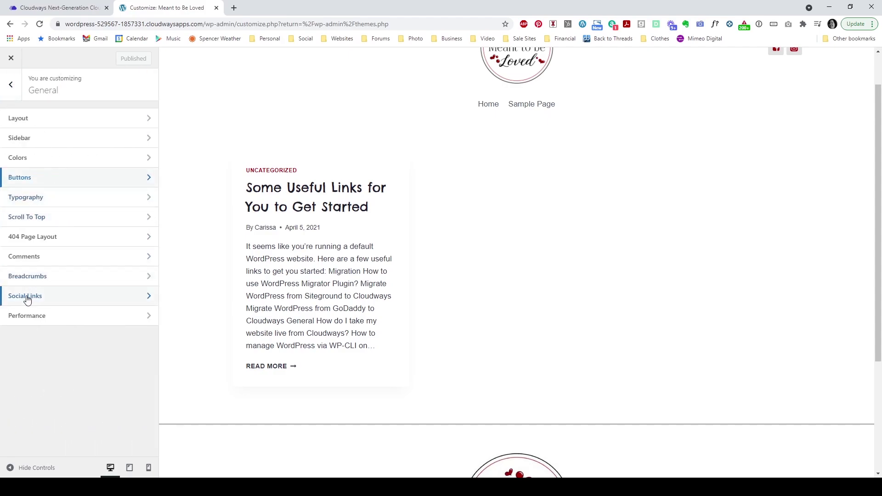
{"action": "left_click", "coordinate": [56, 299]}
{"action": "scroll", "coordinate": [759, 84], "scroll_direction": "up", "scroll_amount": 1}
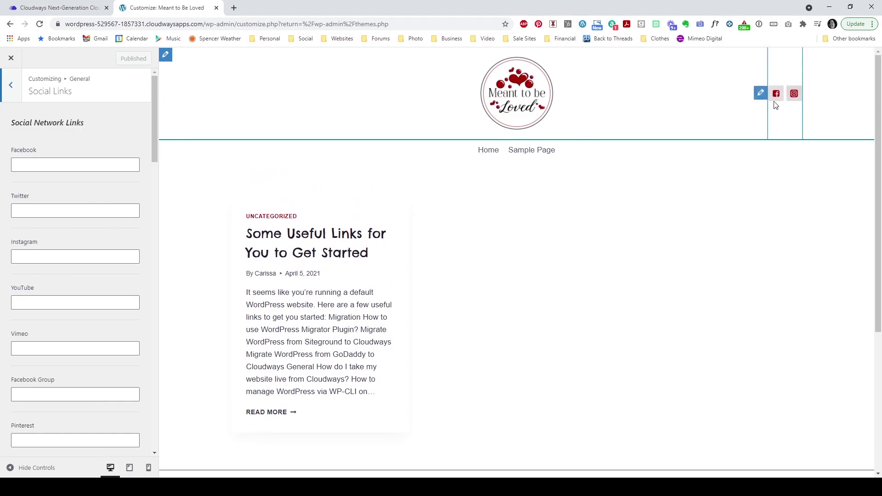
{"action": "left_click", "coordinate": [69, 164]}
{"action": "key", "text": "ctrl+v"}
{"action": "scroll", "coordinate": [92, 140], "scroll_direction": "down", "scroll_amount": 3}
{"action": "scroll", "coordinate": [93, 141], "scroll_direction": "down", "scroll_amount": 15}
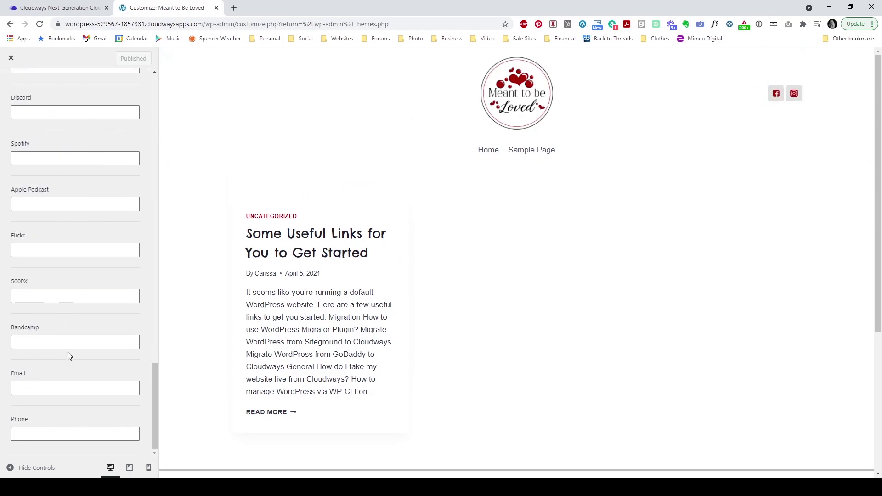
{"action": "scroll", "coordinate": [68, 353], "scroll_direction": "up", "scroll_amount": 15}
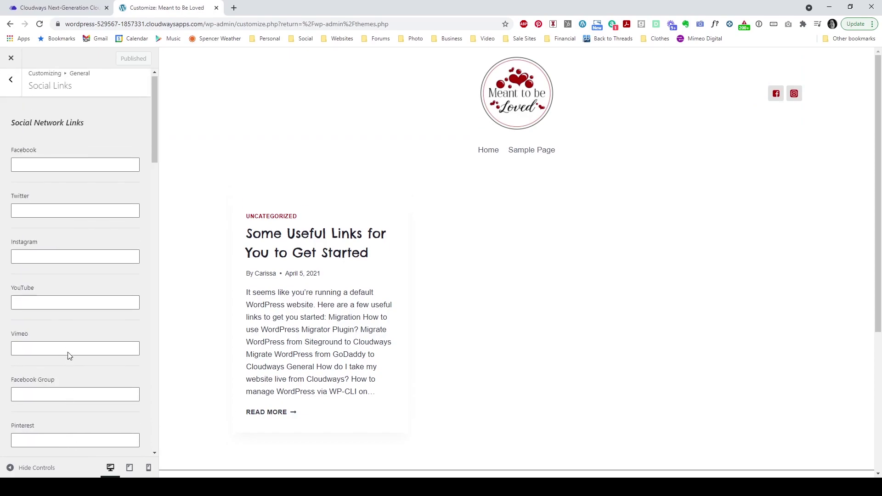
{"action": "left_click", "coordinate": [11, 85]}
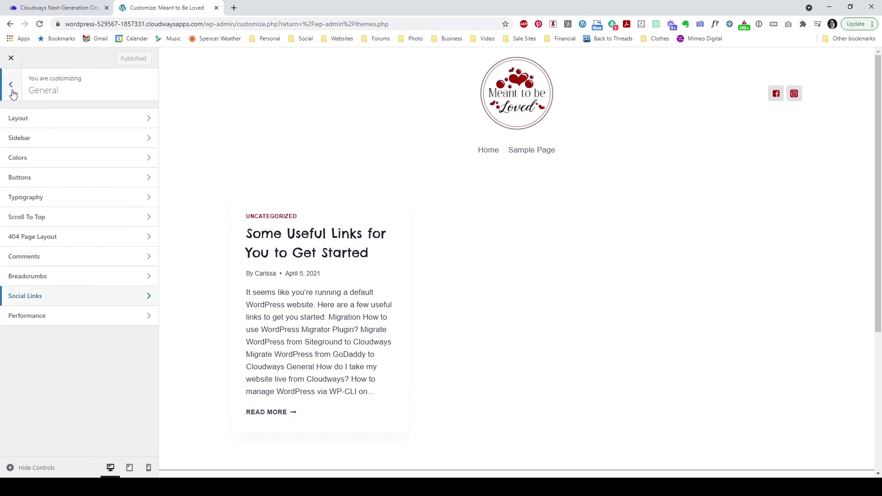
Step: Enable Load Google Fonts Locally under Performance and publish the change
{"action": "left_click", "coordinate": [82, 317]}
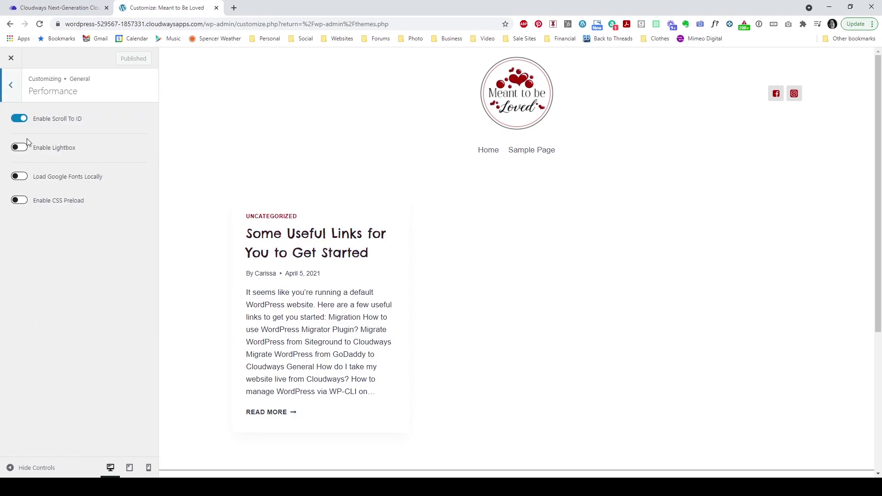
{"action": "left_click", "coordinate": [20, 177]}
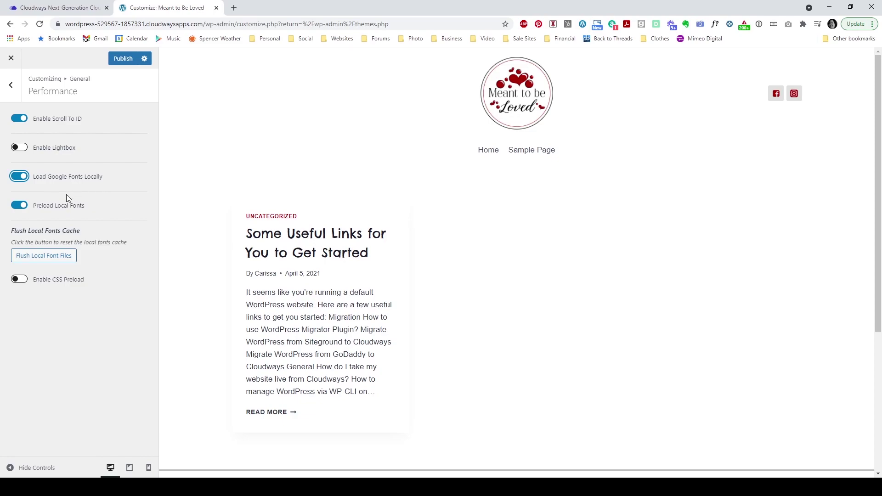
{"action": "left_click", "coordinate": [121, 59]}
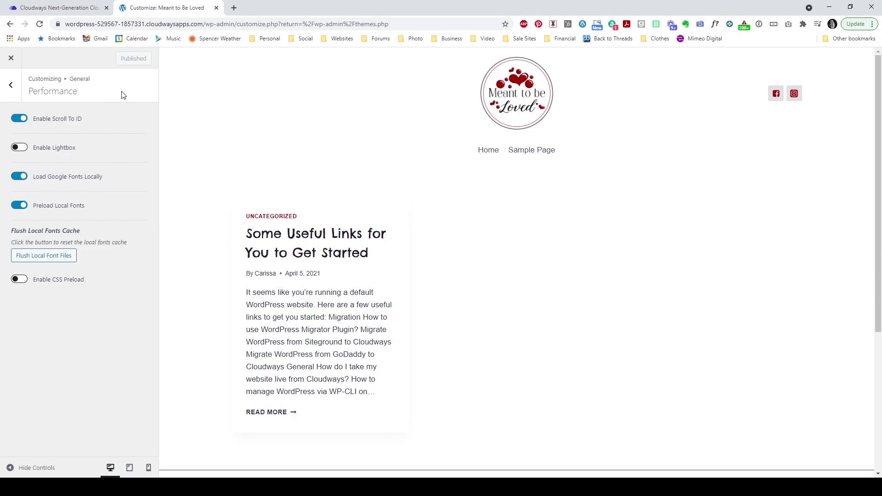
{"action": "left_click", "coordinate": [14, 88]}
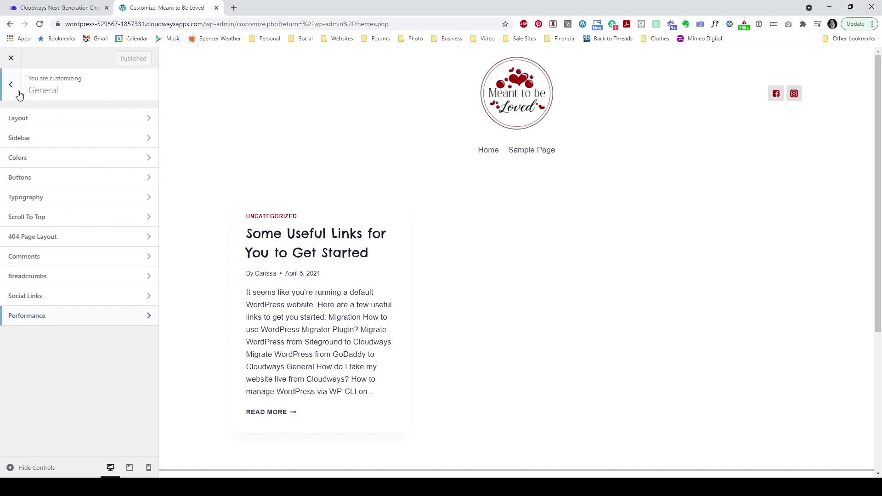
Step: Open the Page Layout settings with the Sample Page shown in the preview
{"action": "left_click", "coordinate": [12, 95]}
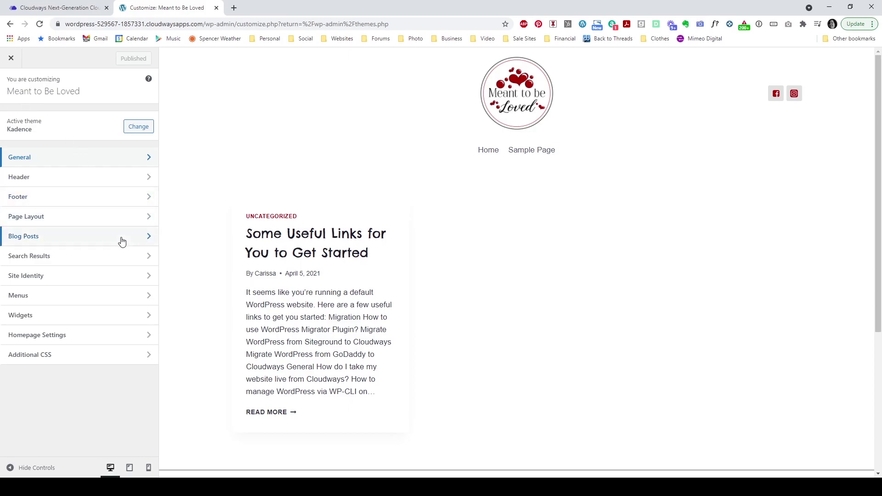
{"action": "left_click", "coordinate": [54, 219]}
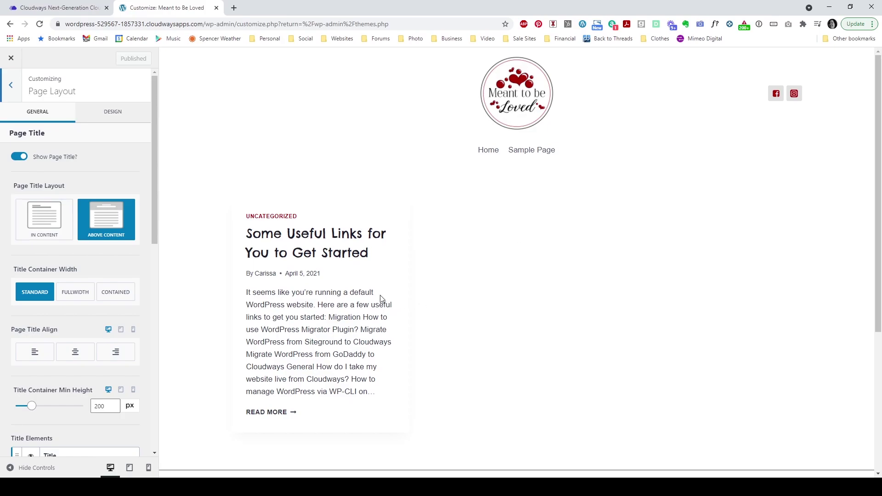
{"action": "left_click", "coordinate": [324, 257]}
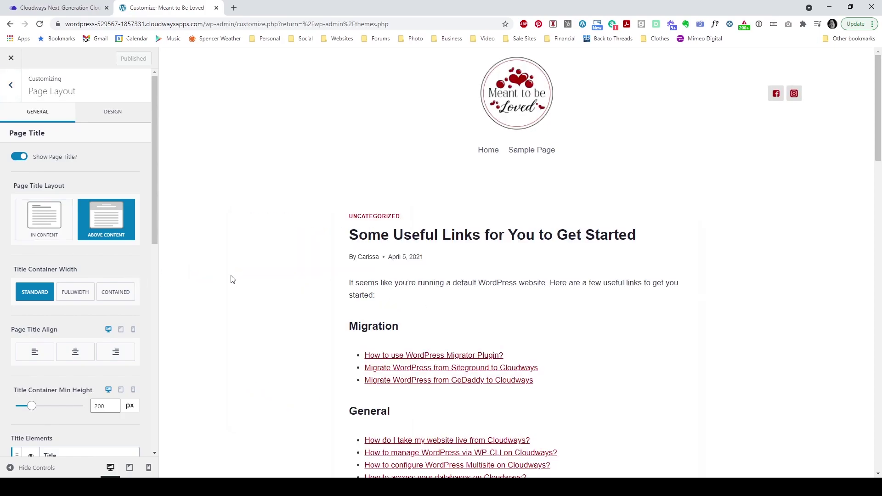
{"action": "left_click", "coordinate": [549, 155]}
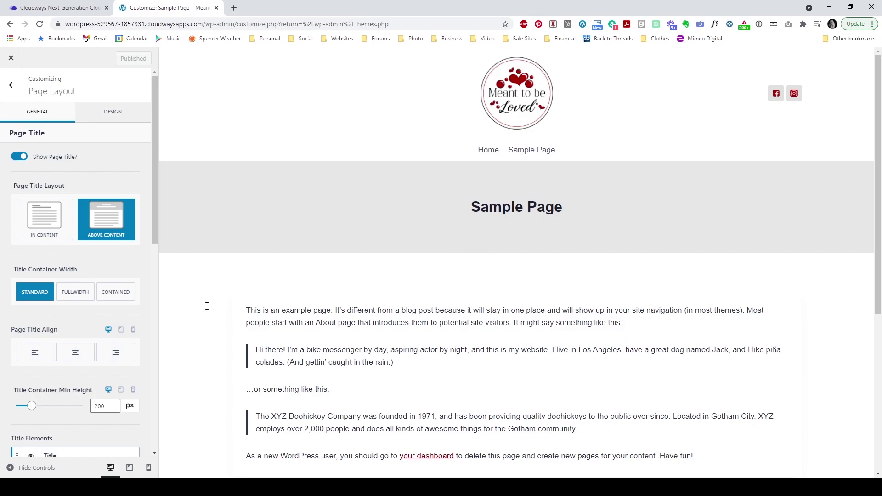
Step: Set Page Title Layout to In Content and centre the page title
{"action": "left_click", "coordinate": [49, 230]}
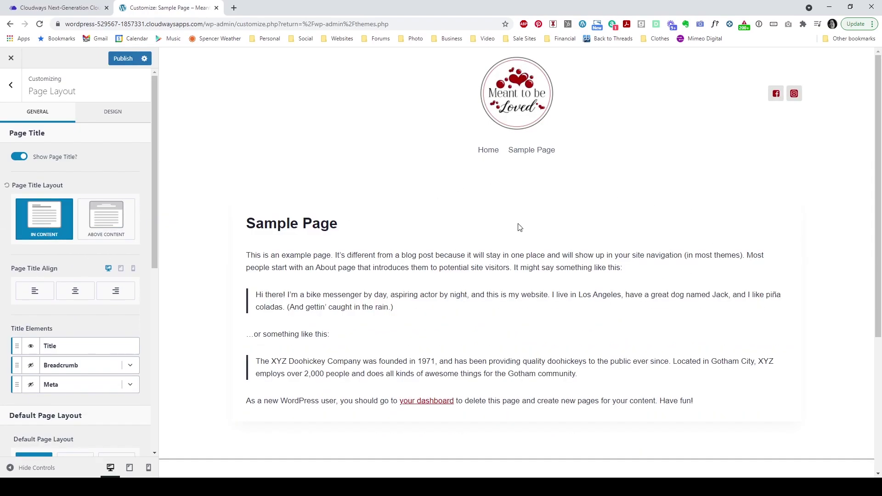
{"action": "scroll", "coordinate": [123, 302], "scroll_direction": "down", "scroll_amount": 1}
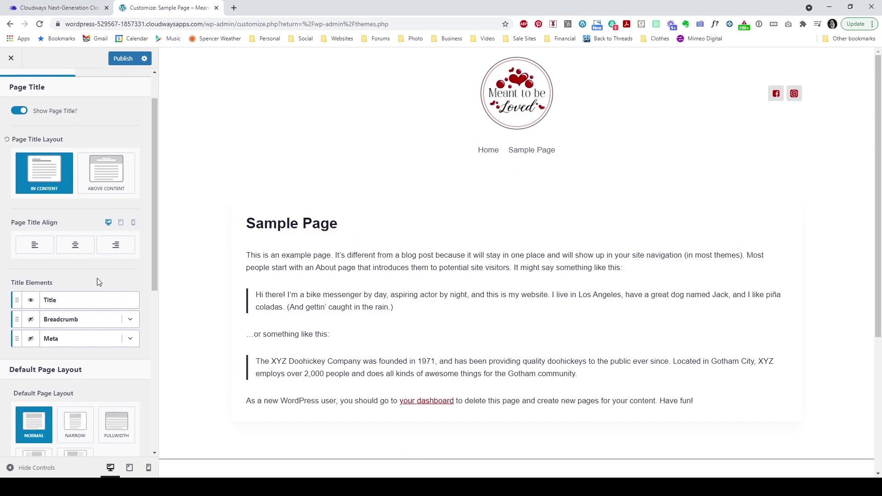
{"action": "left_click", "coordinate": [81, 252]}
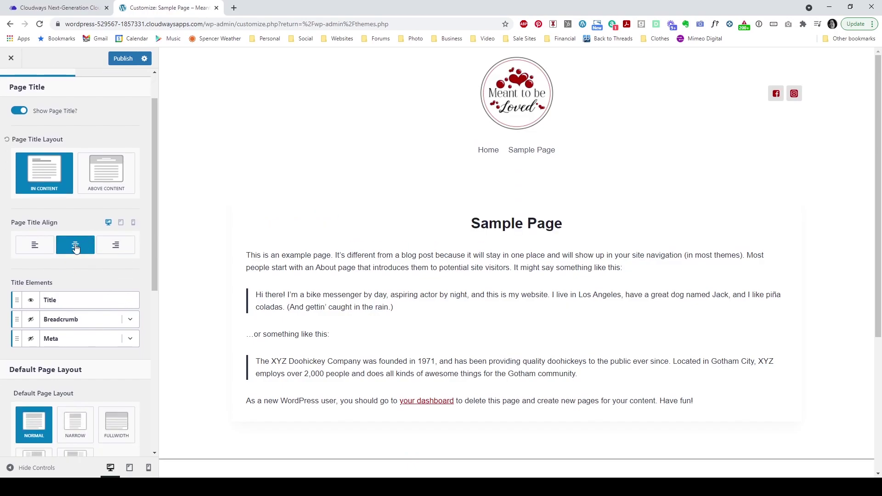
{"action": "scroll", "coordinate": [94, 306], "scroll_direction": "down", "scroll_amount": 4}
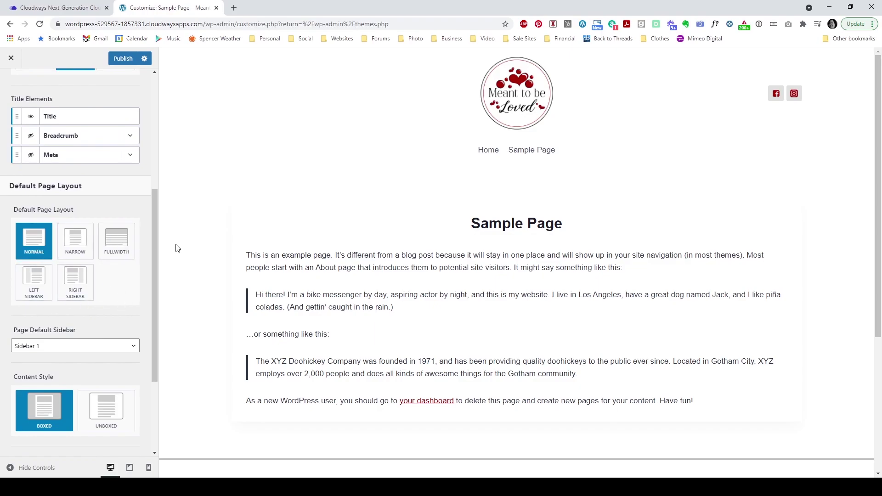
{"action": "scroll", "coordinate": [224, 274], "scroll_direction": "down", "scroll_amount": 1}
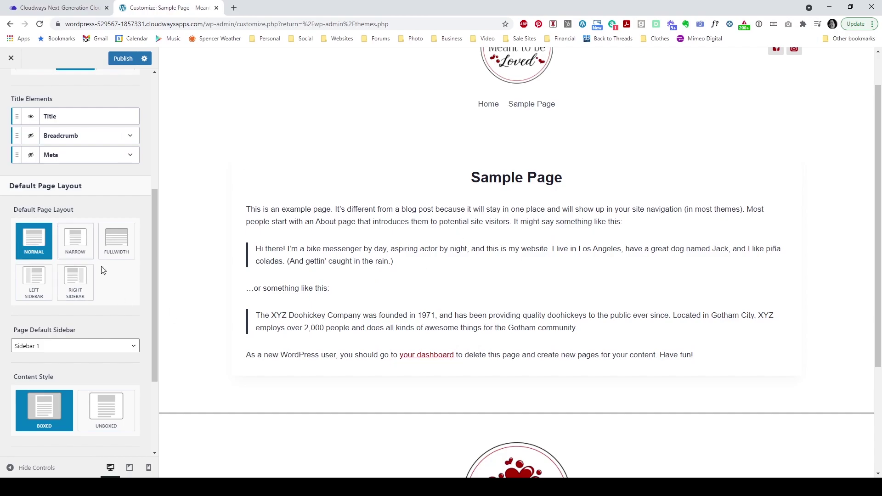
Step: Switch page Content Style to Unboxed, publish, and leave Page Layout
{"action": "scroll", "coordinate": [97, 271], "scroll_direction": "down", "scroll_amount": 3}
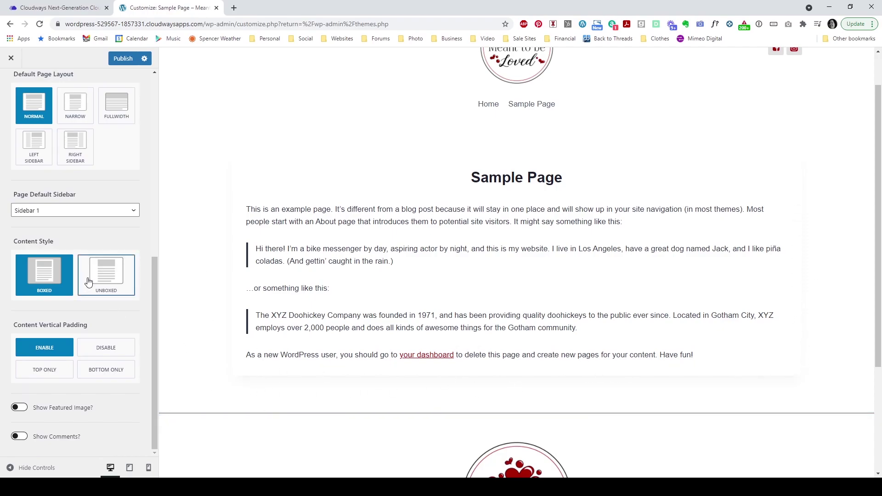
{"action": "left_click", "coordinate": [116, 283]}
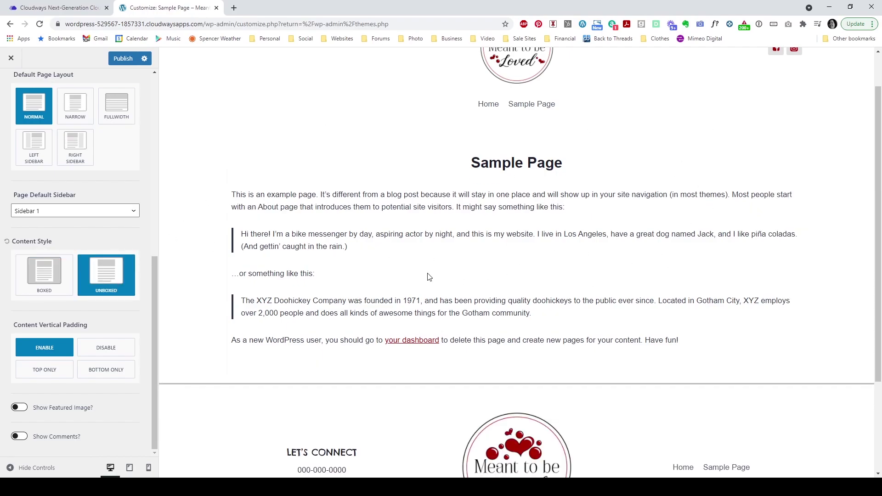
{"action": "scroll", "coordinate": [226, 323], "scroll_direction": "up", "scroll_amount": 1}
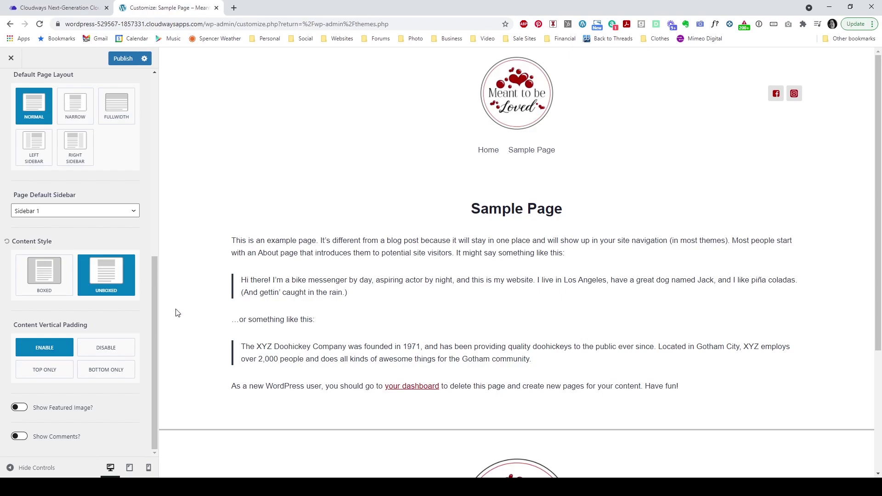
{"action": "scroll", "coordinate": [92, 336], "scroll_direction": "up", "scroll_amount": 8}
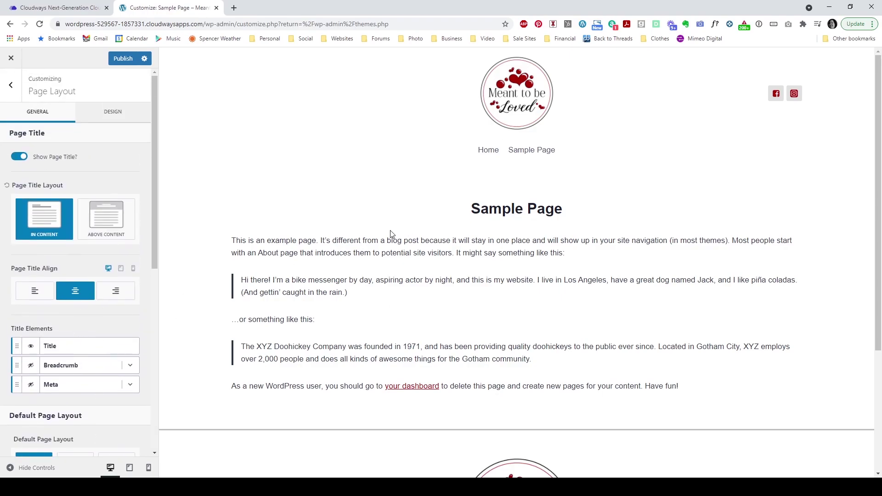
{"action": "left_click", "coordinate": [115, 62]}
{"action": "left_click", "coordinate": [12, 90]}
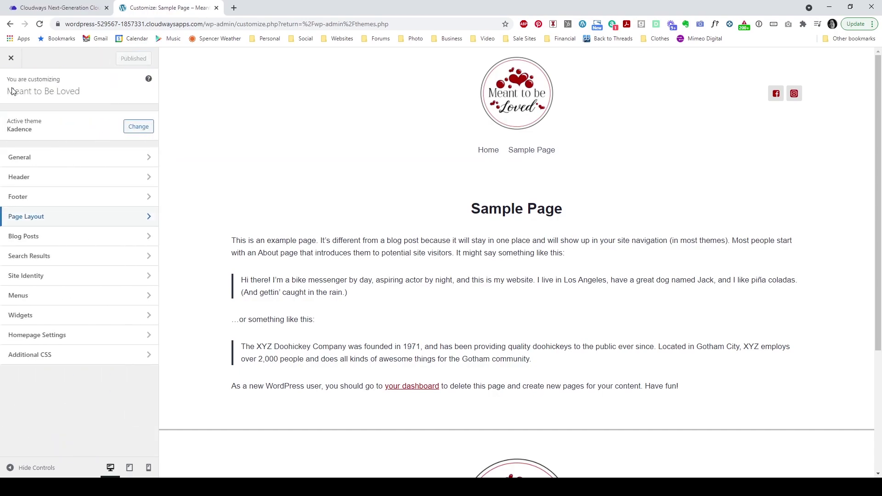
Step: Open Single Post Layout settings while previewing the Some Useful Links post
{"action": "left_click", "coordinate": [49, 237]}
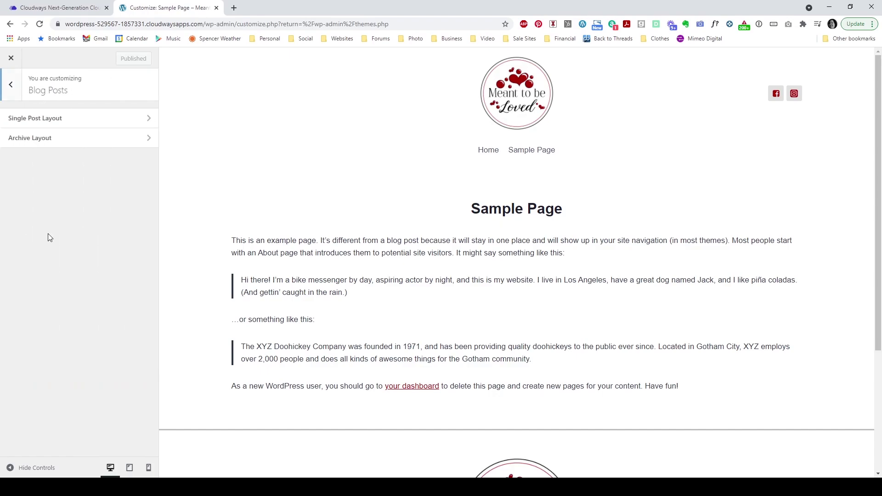
{"action": "left_click", "coordinate": [488, 150]}
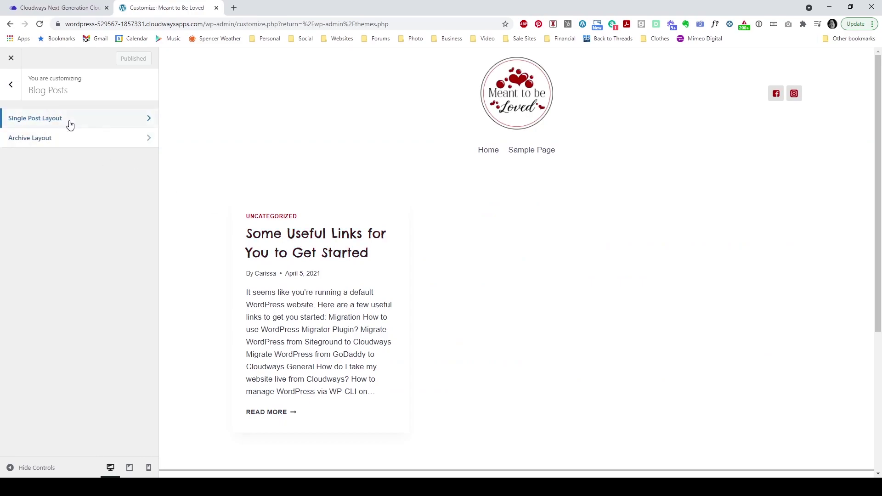
{"action": "left_click", "coordinate": [52, 122]}
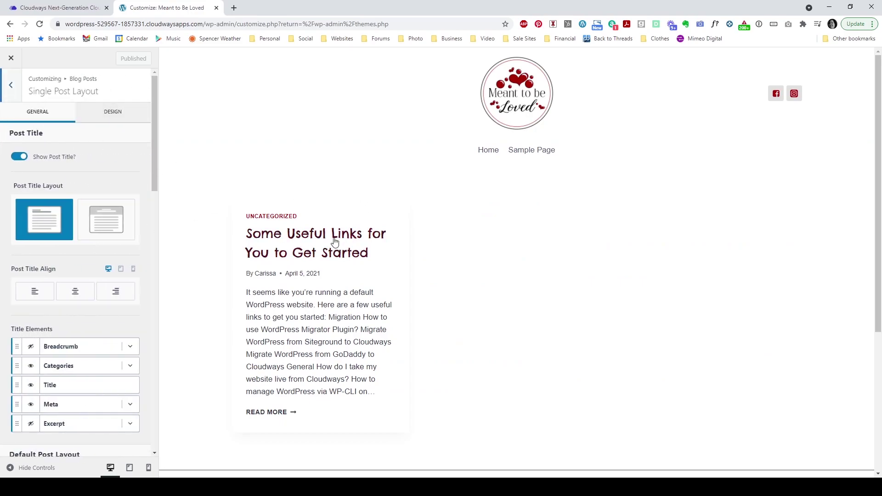
{"action": "left_click", "coordinate": [264, 236]}
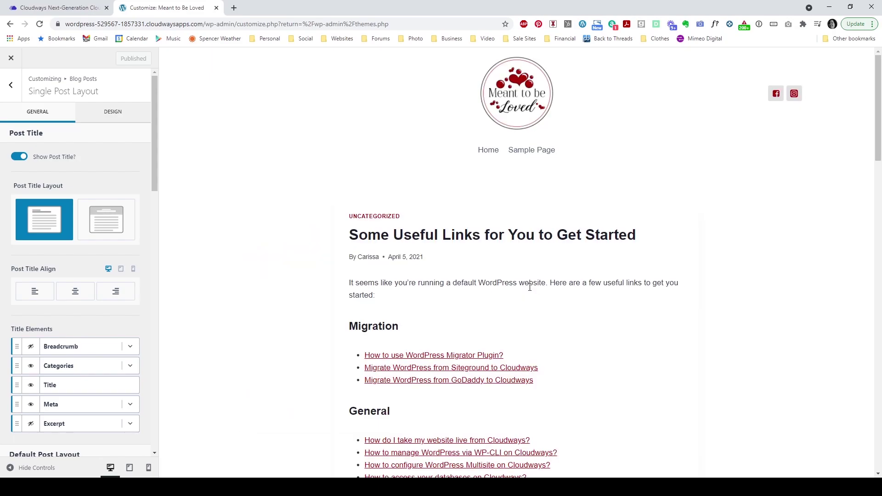
Step: Centre the post title and hide the Meta and Categories lines
{"action": "scroll", "coordinate": [634, 216], "scroll_direction": "down", "scroll_amount": 2}
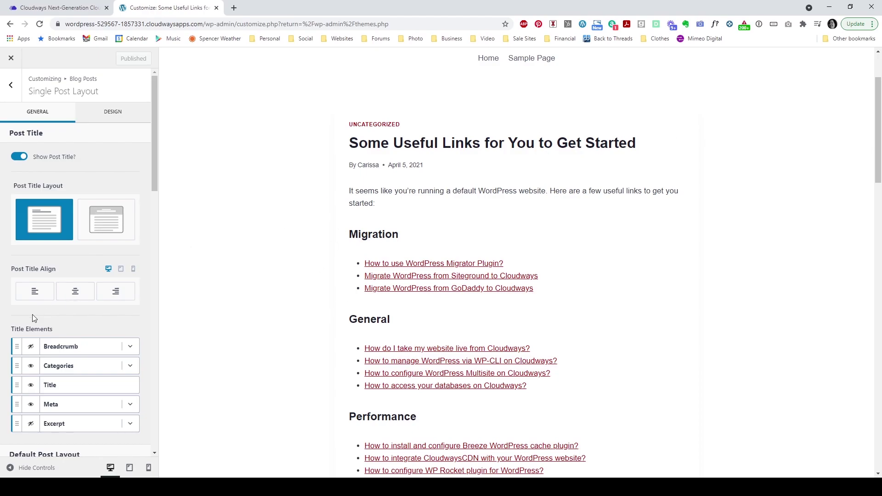
{"action": "left_click", "coordinate": [71, 299]}
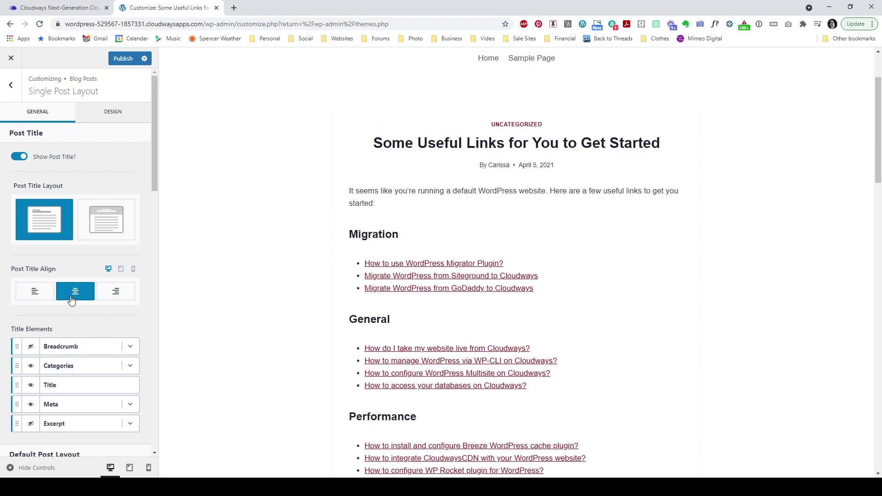
{"action": "scroll", "coordinate": [55, 239], "scroll_direction": "down", "scroll_amount": 3}
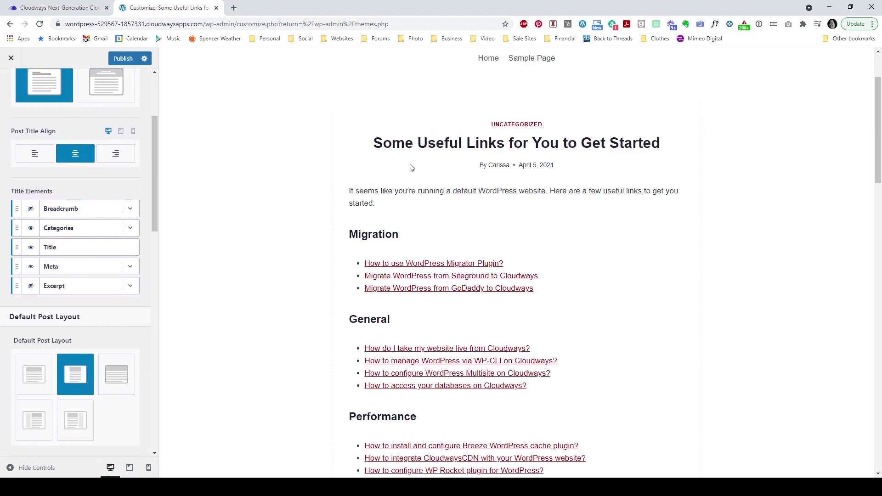
{"action": "left_click", "coordinate": [30, 267]}
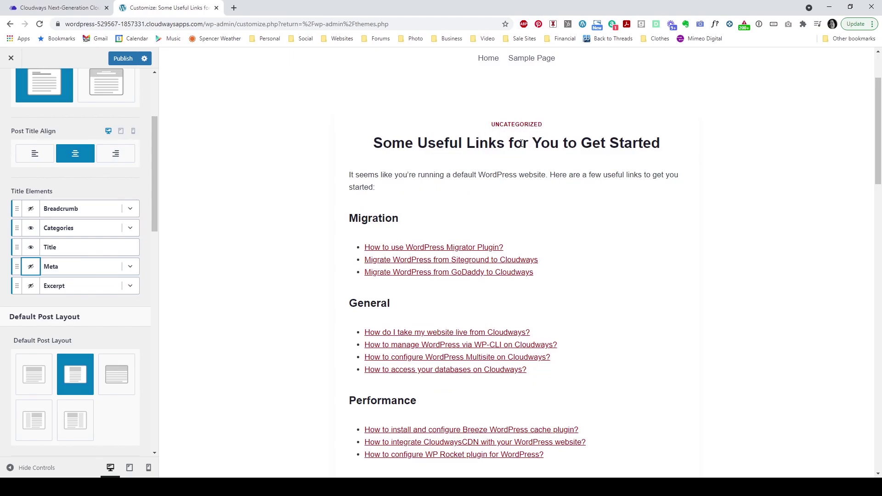
{"action": "left_click", "coordinate": [31, 232]}
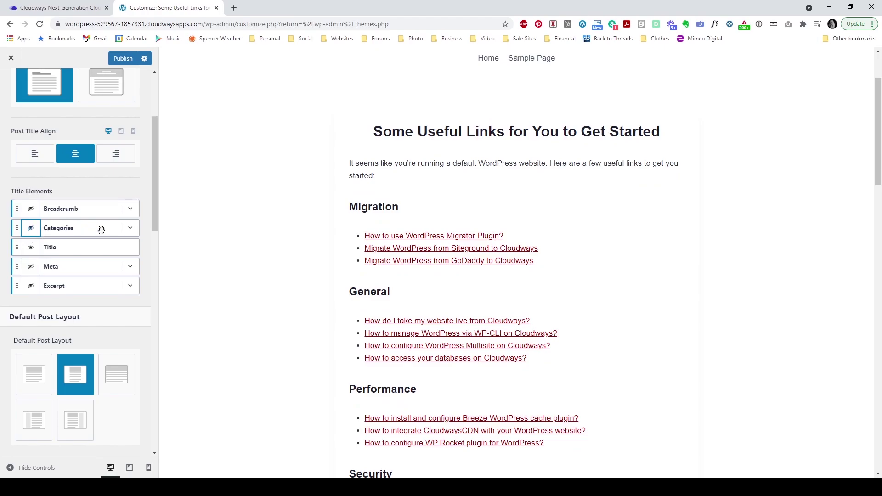
Step: Set the single post Content Style to Unboxed
{"action": "scroll", "coordinate": [103, 234], "scroll_direction": "down", "scroll_amount": 2}
{"action": "scroll", "coordinate": [103, 235], "scroll_direction": "down", "scroll_amount": 1}
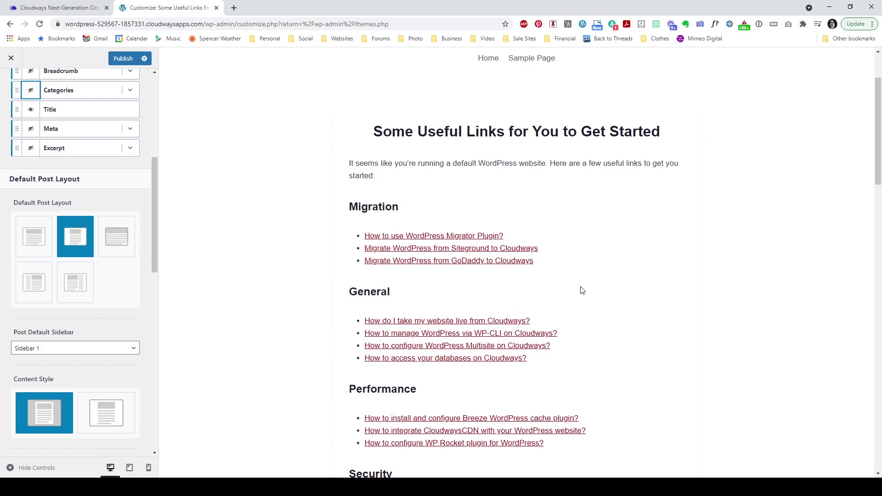
{"action": "scroll", "coordinate": [322, 321], "scroll_direction": "down", "scroll_amount": 1}
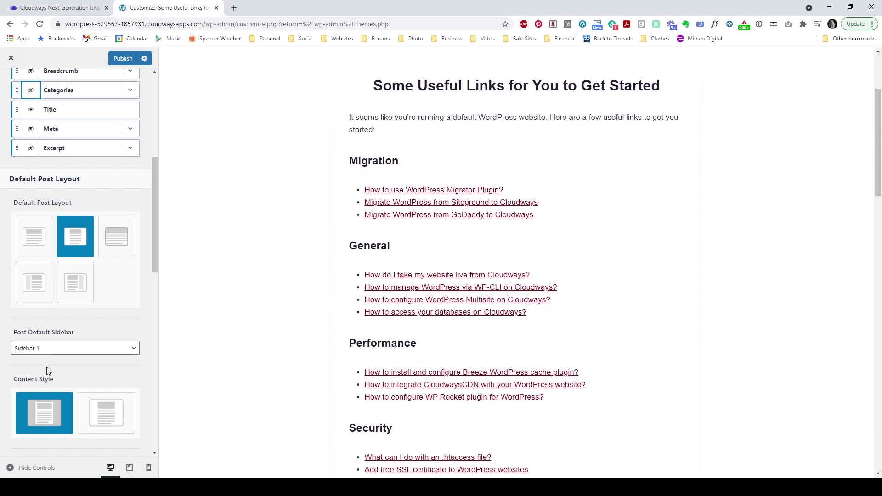
{"action": "scroll", "coordinate": [68, 358], "scroll_direction": "down", "scroll_amount": 3}
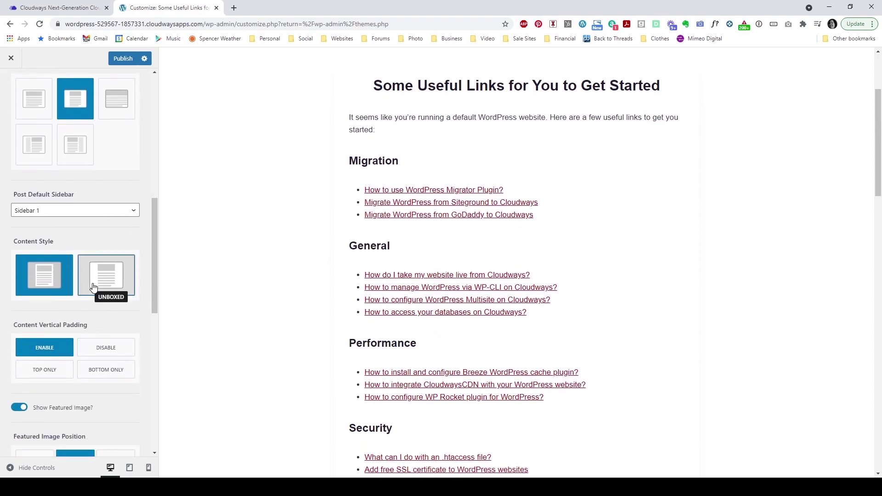
{"action": "left_click", "coordinate": [92, 287]}
{"action": "scroll", "coordinate": [626, 306], "scroll_direction": "down", "scroll_amount": 4}
{"action": "scroll", "coordinate": [480, 241], "scroll_direction": "up", "scroll_amount": 2}
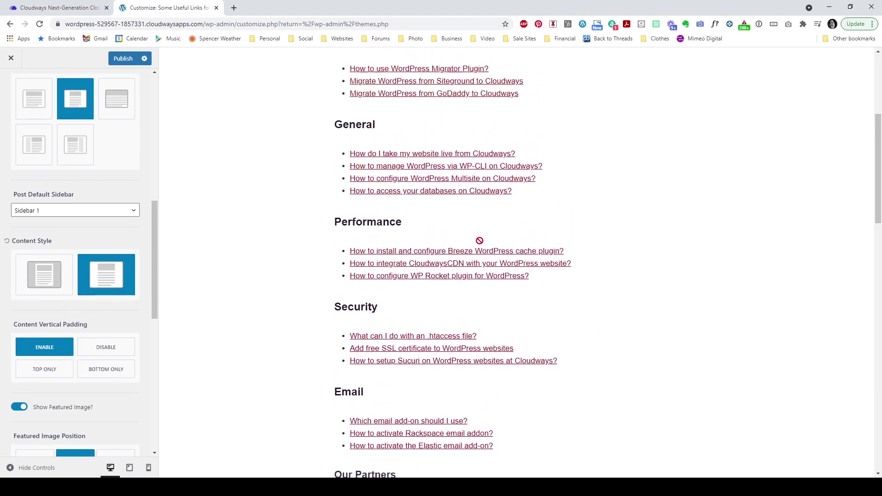
{"action": "scroll", "coordinate": [333, 249], "scroll_direction": "up", "scroll_amount": 4}
{"action": "scroll", "coordinate": [333, 249], "scroll_direction": "up", "scroll_amount": 1}
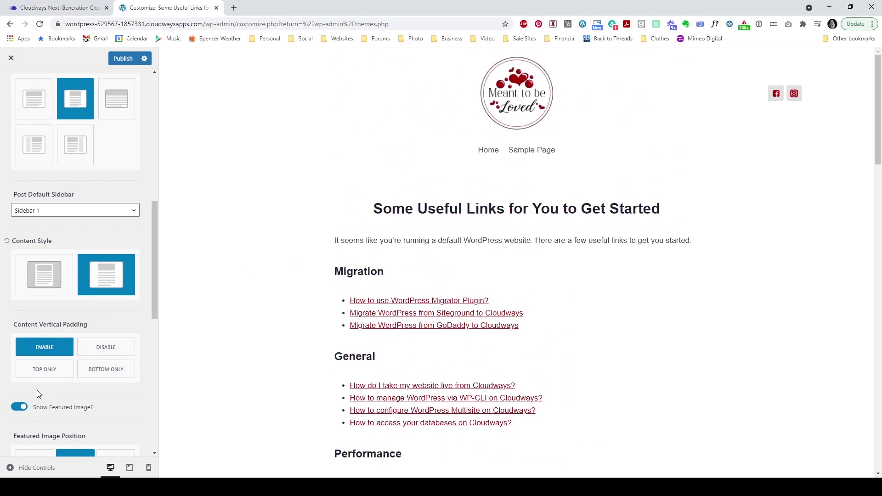
{"action": "scroll", "coordinate": [46, 382], "scroll_direction": "down", "scroll_amount": 4}
{"action": "scroll", "coordinate": [557, 236], "scroll_direction": "down", "scroll_amount": 4}
{"action": "scroll", "coordinate": [557, 236], "scroll_direction": "up", "scroll_amount": 4}
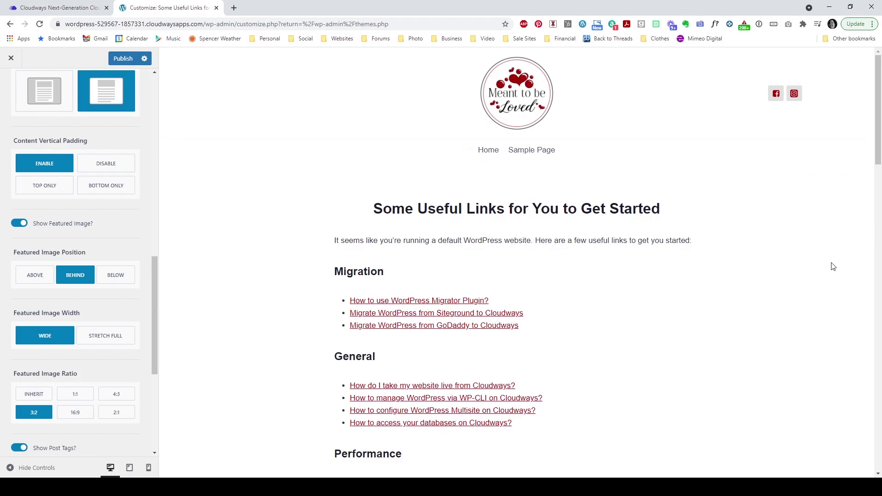
Step: Turn off Show Featured Image for single posts and publish the change
{"action": "left_click", "coordinate": [20, 224]}
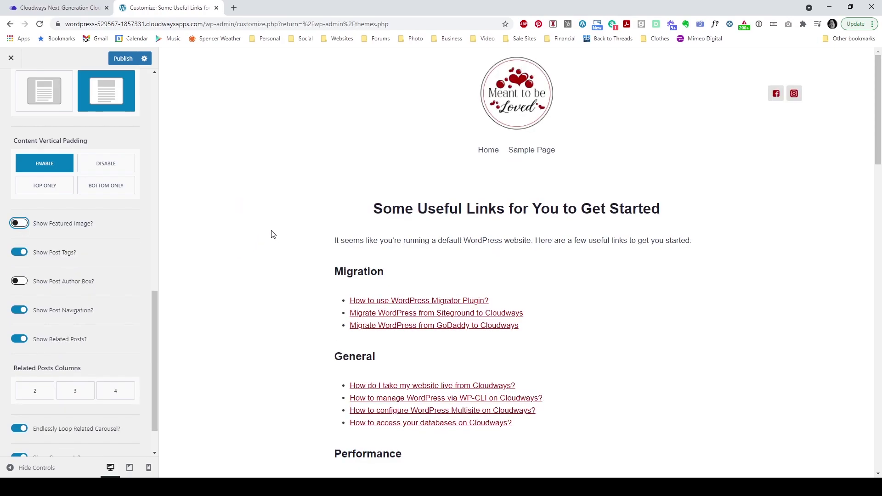
{"action": "scroll", "coordinate": [329, 260], "scroll_direction": "down", "scroll_amount": 20}
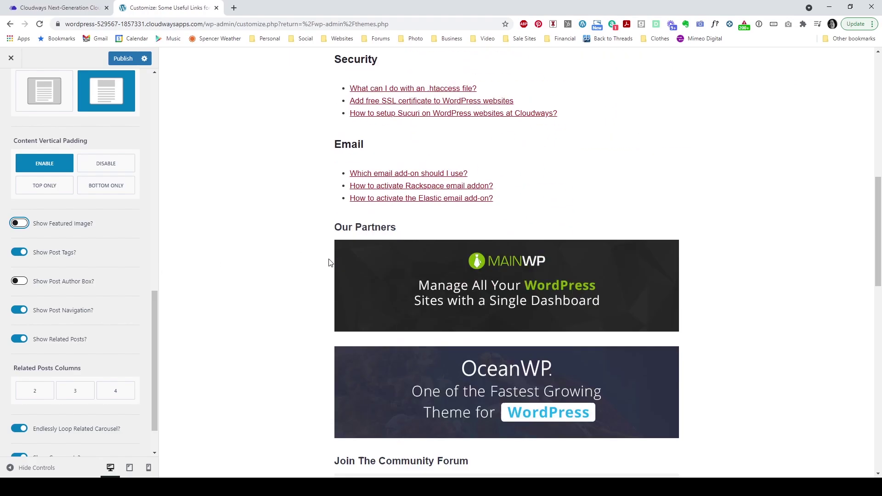
{"action": "scroll", "coordinate": [329, 263], "scroll_direction": "up", "scroll_amount": 2}
{"action": "scroll", "coordinate": [92, 317], "scroll_direction": "down", "scroll_amount": 3}
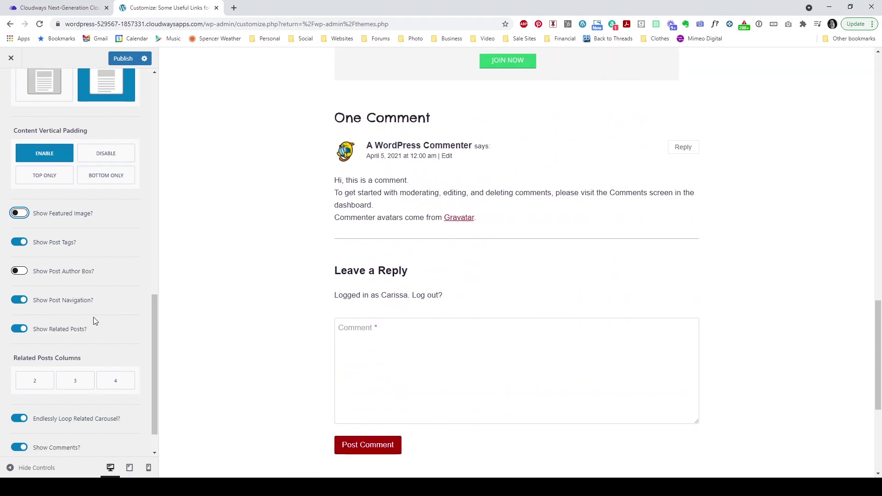
{"action": "scroll", "coordinate": [237, 272], "scroll_direction": "up", "scroll_amount": 6}
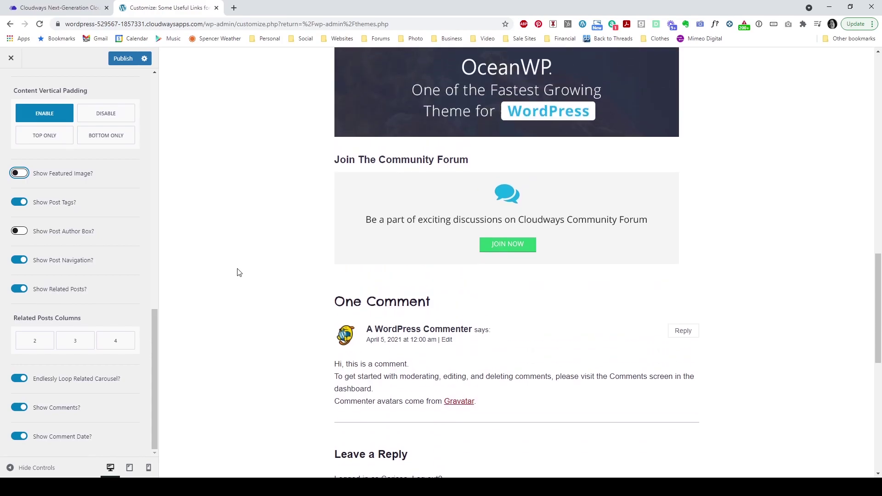
{"action": "scroll", "coordinate": [304, 347], "scroll_direction": "down", "scroll_amount": 9}
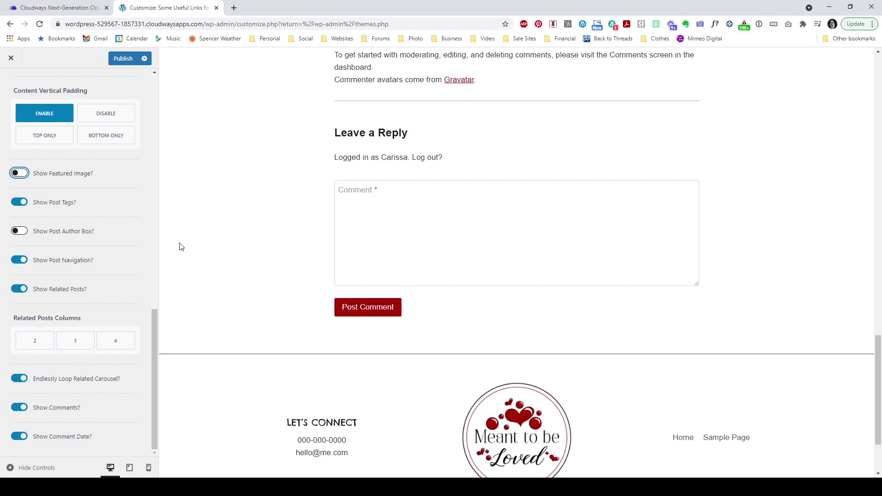
{"action": "scroll", "coordinate": [209, 249], "scroll_direction": "up", "scroll_amount": 15}
{"action": "scroll", "coordinate": [210, 249], "scroll_direction": "up", "scroll_amount": 6}
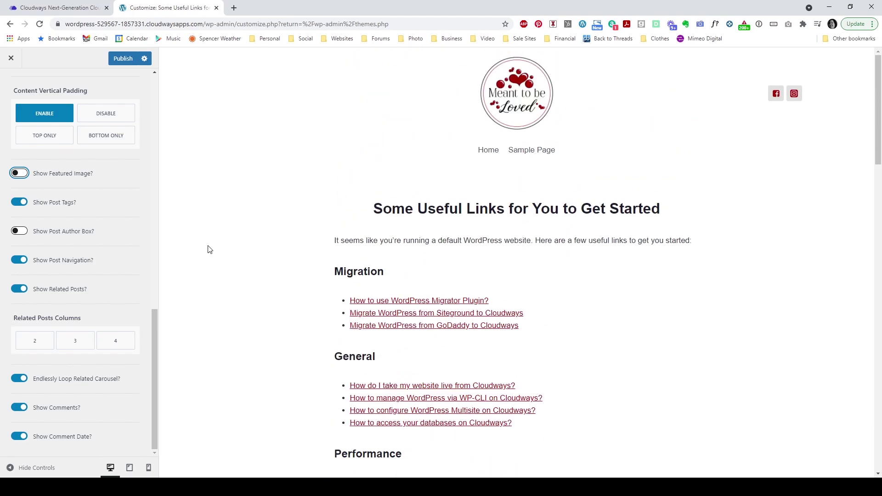
{"action": "left_click", "coordinate": [123, 59]}
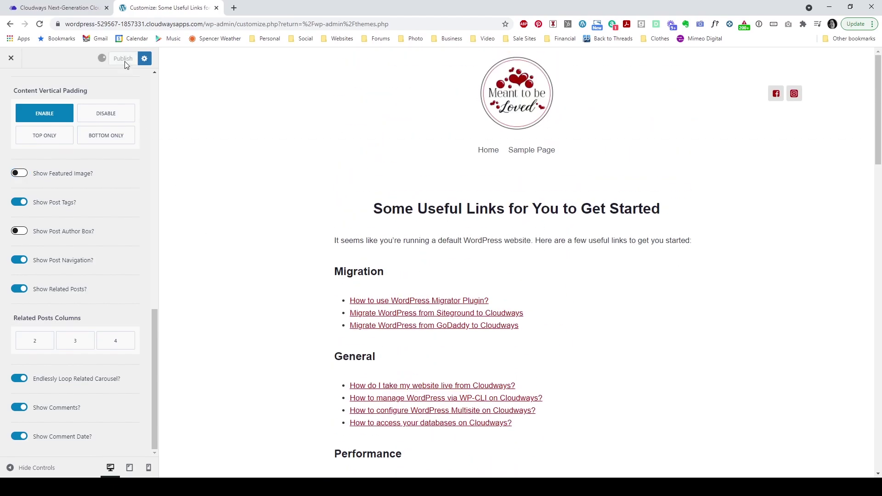
{"action": "scroll", "coordinate": [17, 114], "scroll_direction": "up", "scroll_amount": 5}
{"action": "scroll", "coordinate": [17, 114], "scroll_direction": "up", "scroll_amount": 5}
Step: Open the Archive Layout settings and load the blog archive in the preview
{"action": "left_click", "coordinate": [8, 86]}
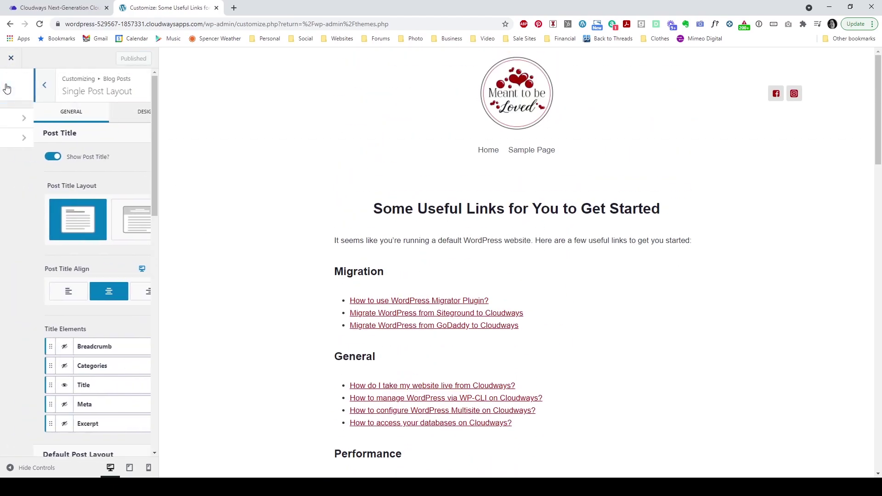
{"action": "left_click", "coordinate": [21, 138]}
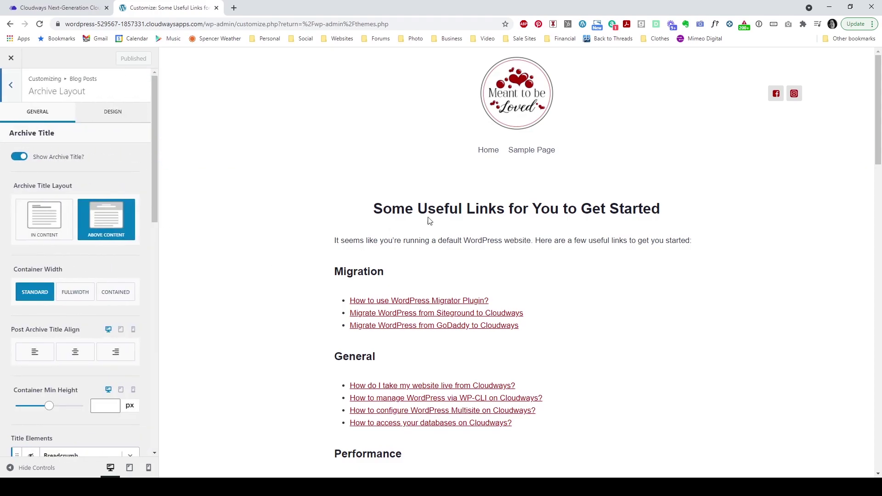
{"action": "left_click", "coordinate": [488, 152]}
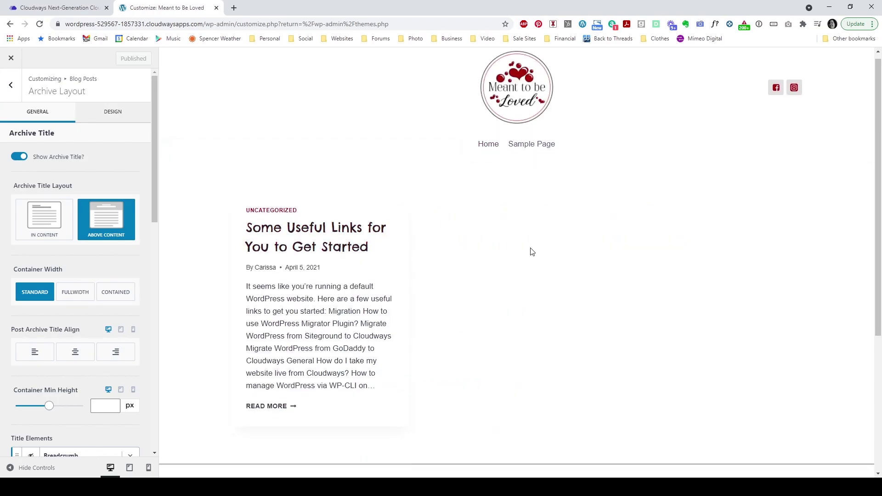
Step: Set Archive Title Layout to In Content and centre-align the archive title
{"action": "scroll", "coordinate": [338, 227], "scroll_direction": "down", "scroll_amount": 1}
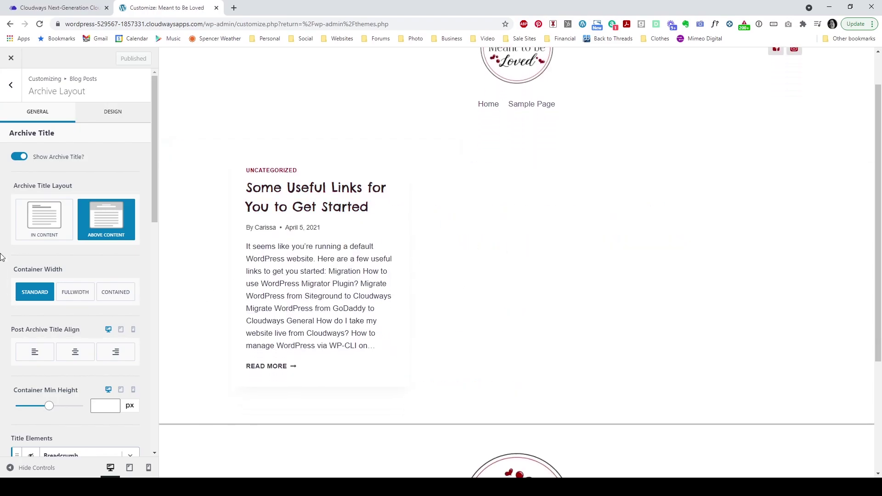
{"action": "left_click", "coordinate": [38, 236]}
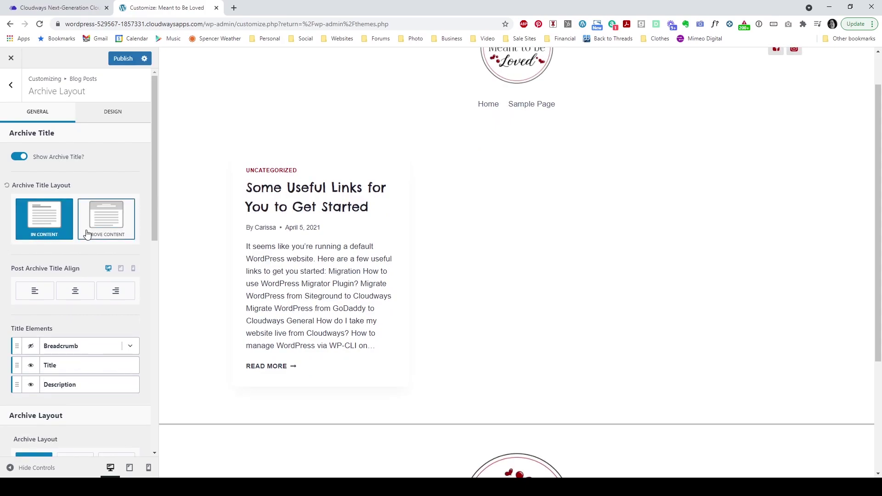
{"action": "scroll", "coordinate": [75, 243], "scroll_direction": "down", "scroll_amount": 1}
{"action": "left_click", "coordinate": [75, 254]}
{"action": "scroll", "coordinate": [74, 255], "scroll_direction": "down", "scroll_amount": 4}
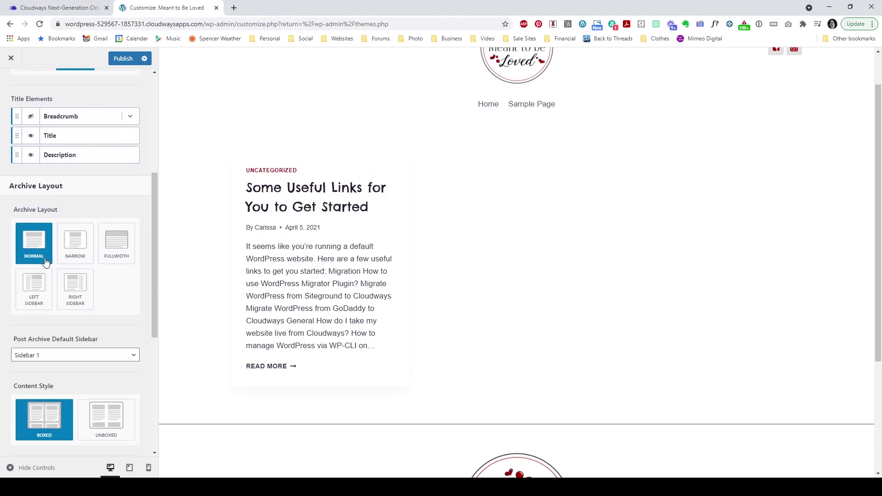
{"action": "scroll", "coordinate": [40, 262], "scroll_direction": "down", "scroll_amount": 3}
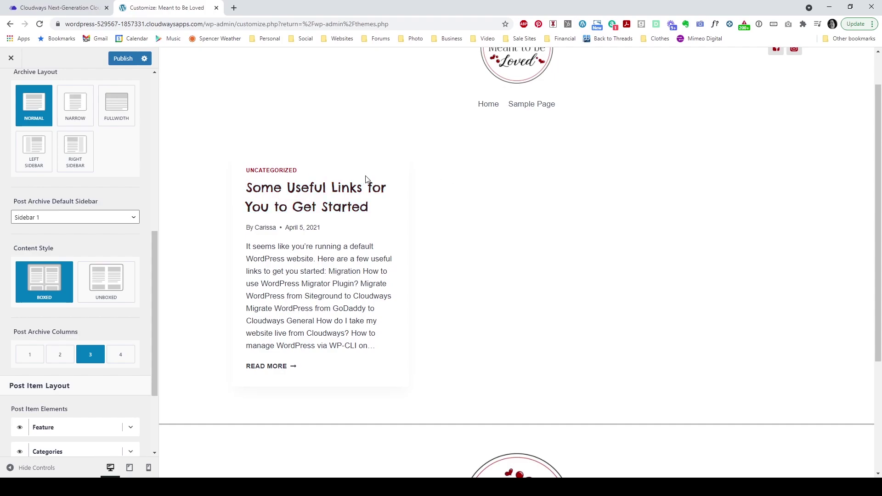
{"action": "scroll", "coordinate": [132, 345], "scroll_direction": "down", "scroll_amount": 3}
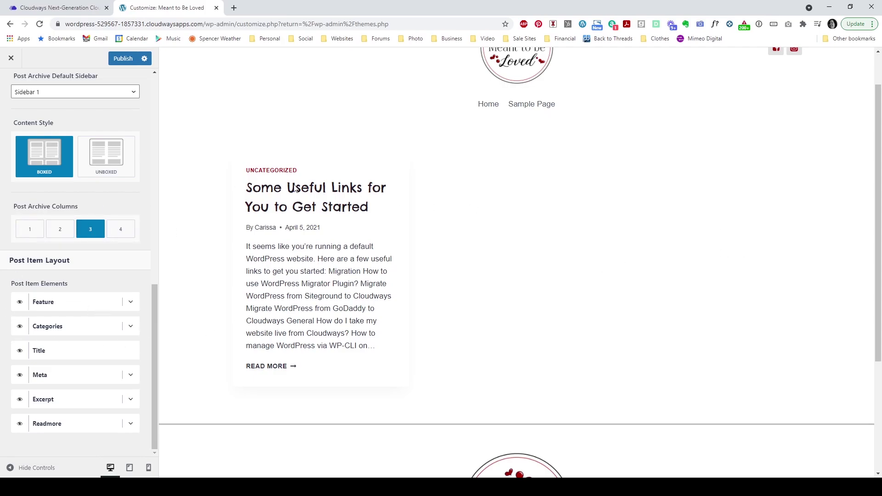
Step: Keep archive posts at 3 columns after trying 1, and hide the Meta line
{"action": "left_click", "coordinate": [22, 230]}
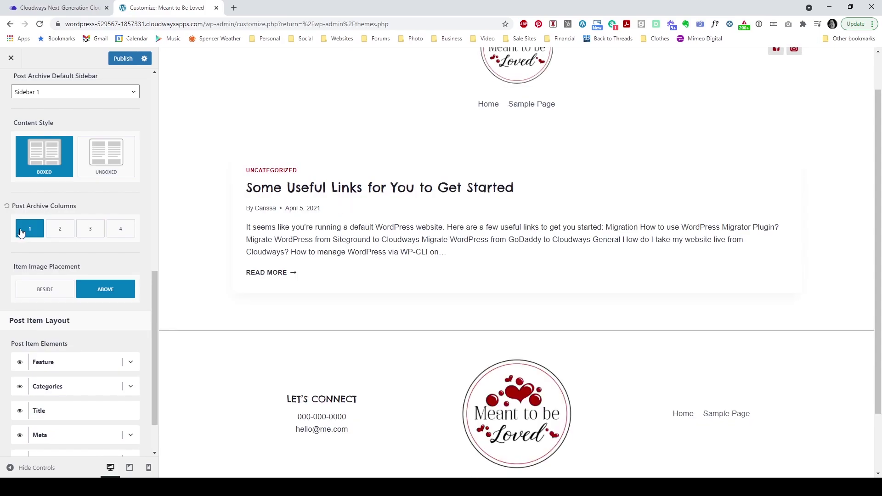
{"action": "left_click", "coordinate": [91, 232]}
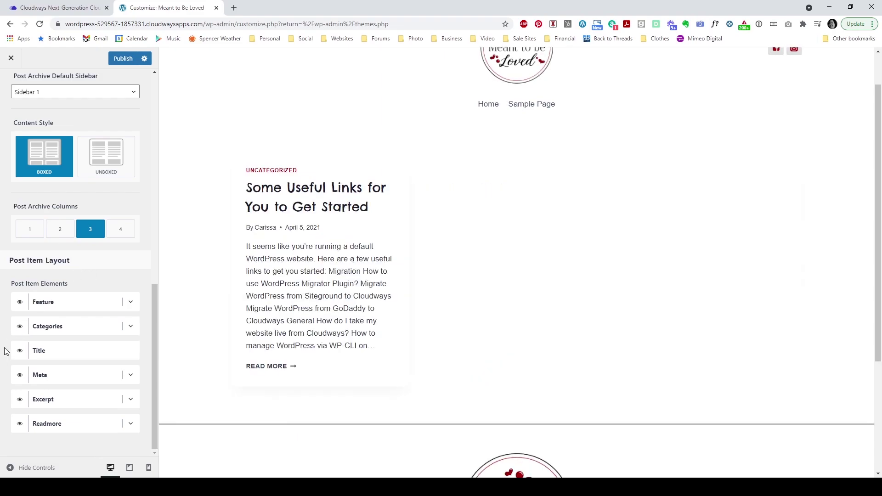
{"action": "left_click", "coordinate": [20, 380]}
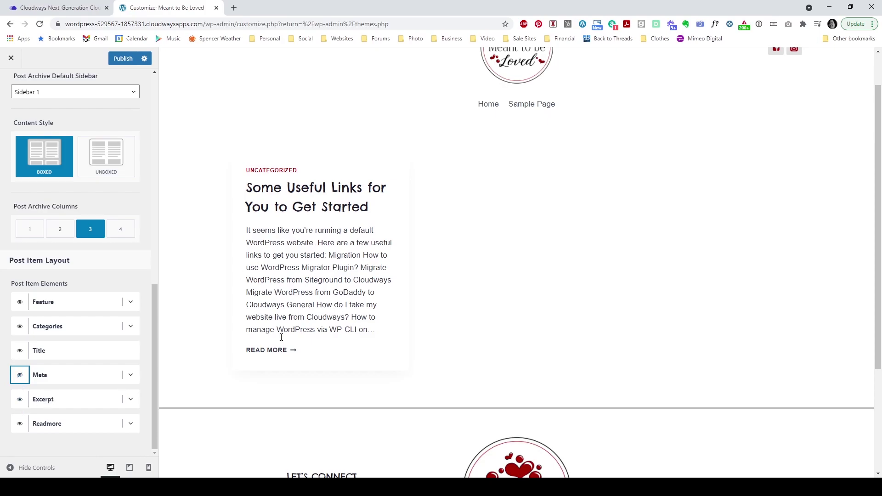
Step: Set the archive Excerpt Word Count to 40
{"action": "left_click", "coordinate": [131, 399]}
{"action": "scroll", "coordinate": [130, 404], "scroll_direction": "down", "scroll_amount": 2}
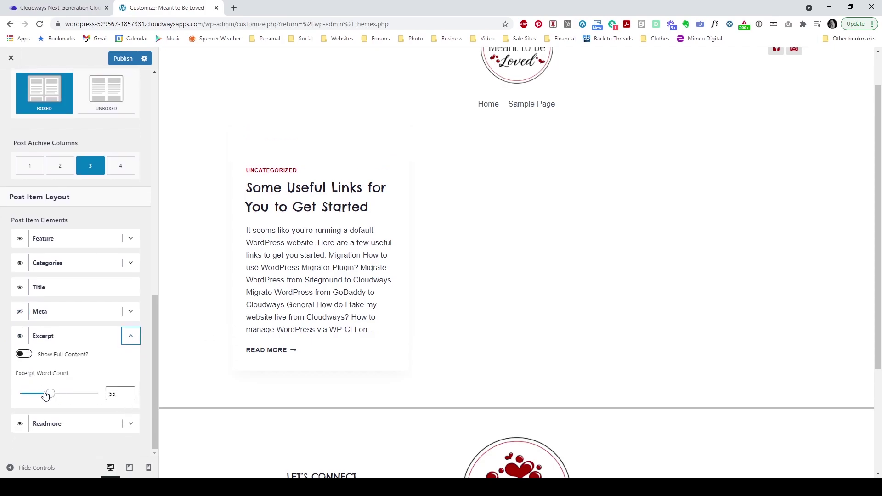
{"action": "left_click_drag", "start_coordinate": [45, 395], "coordinate": [41, 398]}
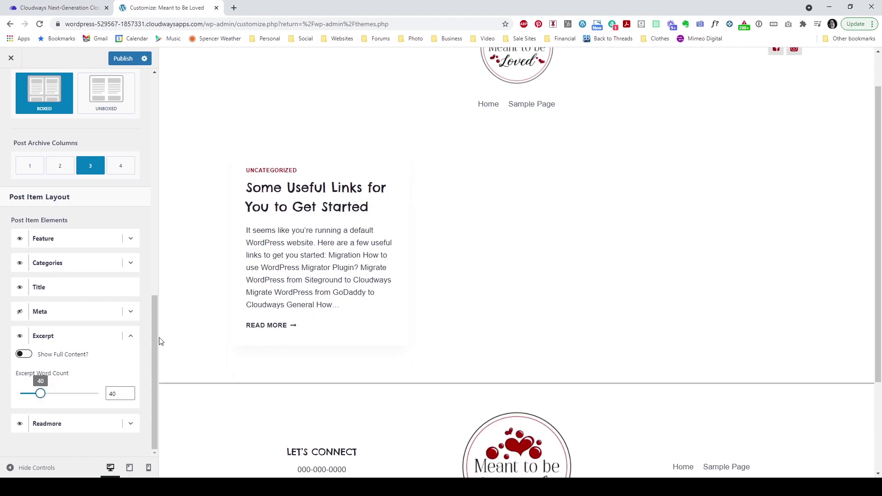
{"action": "left_click", "coordinate": [130, 336]}
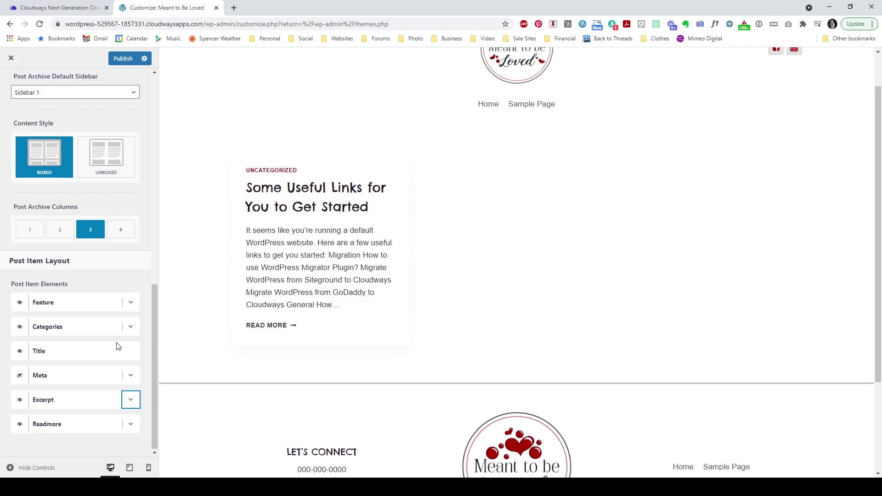
{"action": "scroll", "coordinate": [118, 346], "scroll_direction": "up", "scroll_amount": 5}
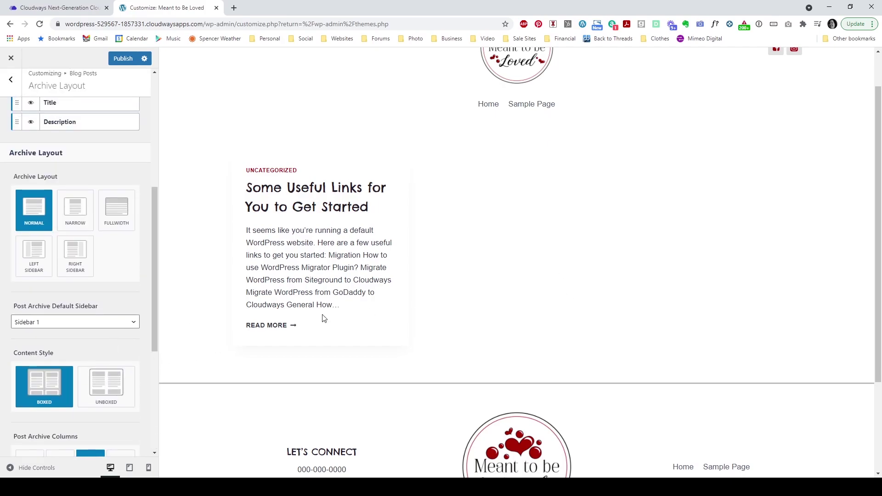
{"action": "scroll", "coordinate": [81, 337], "scroll_direction": "up", "scroll_amount": 5}
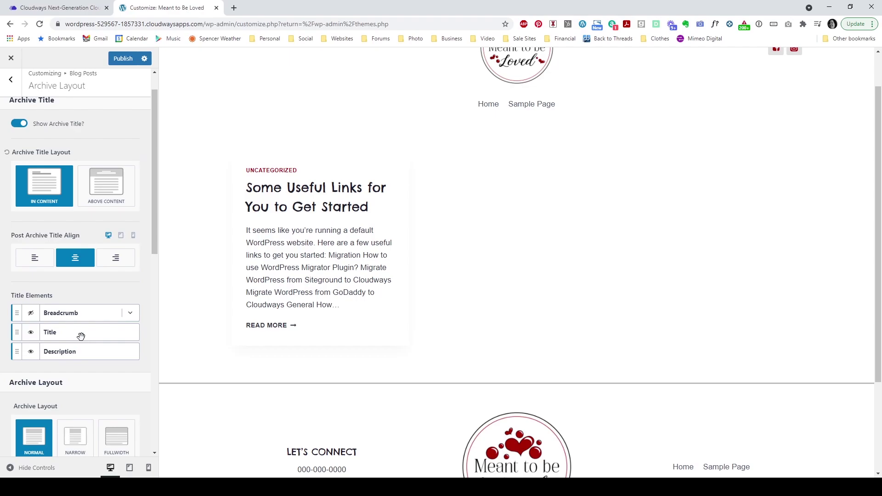
{"action": "scroll", "coordinate": [81, 336], "scroll_direction": "up", "scroll_amount": 1}
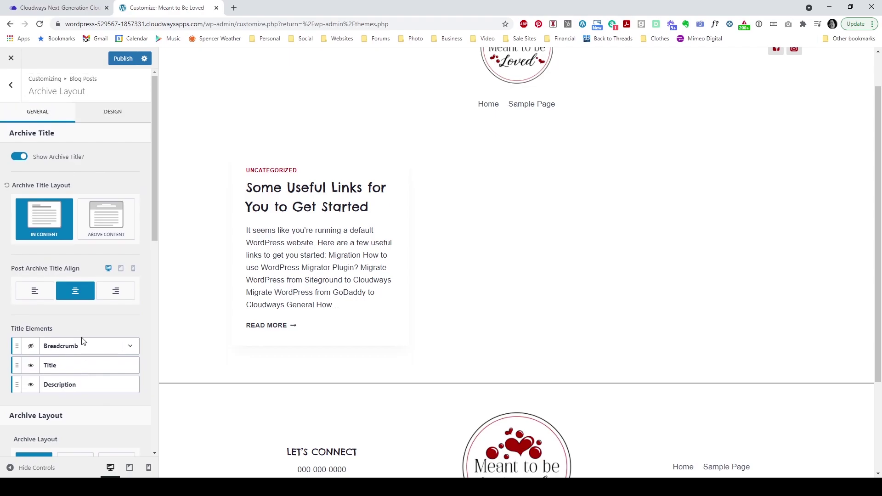
Step: Publish the archive settings, preview the Uncategorized archive, and go back to the main customizer menu
{"action": "left_click", "coordinate": [122, 58]}
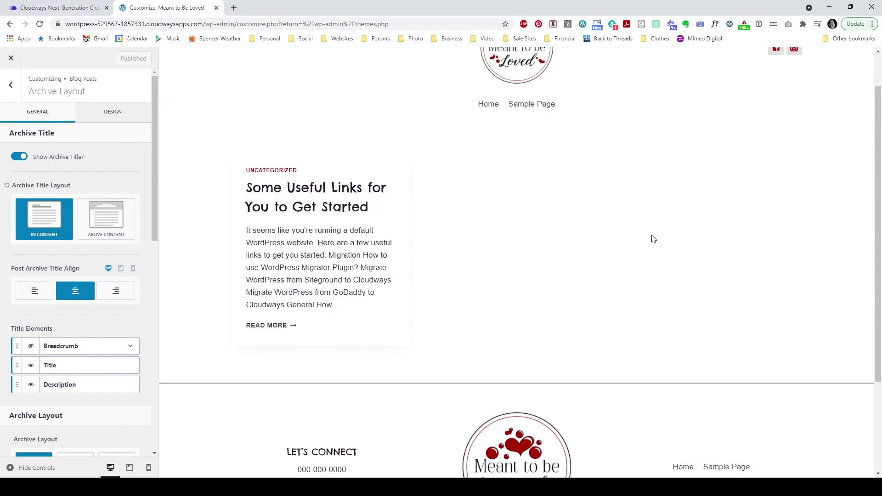
{"action": "left_click", "coordinate": [276, 171]}
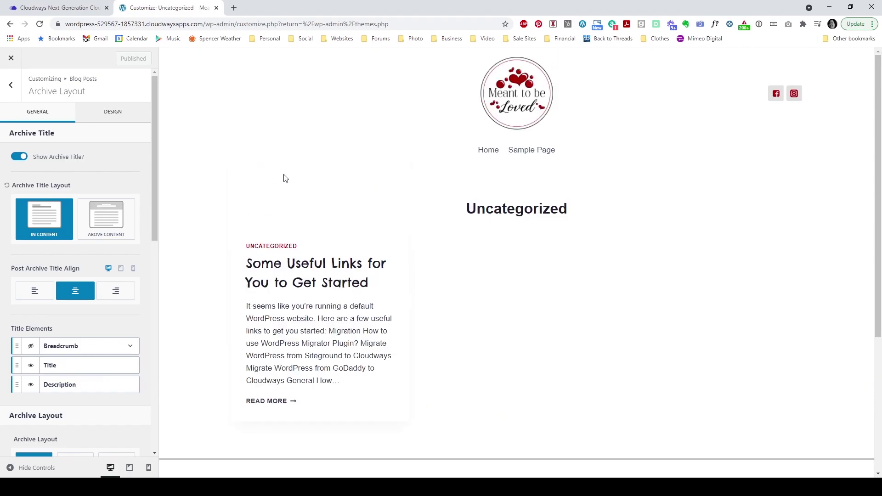
{"action": "left_click_drag", "start_coordinate": [453, 214], "coordinate": [595, 209]}
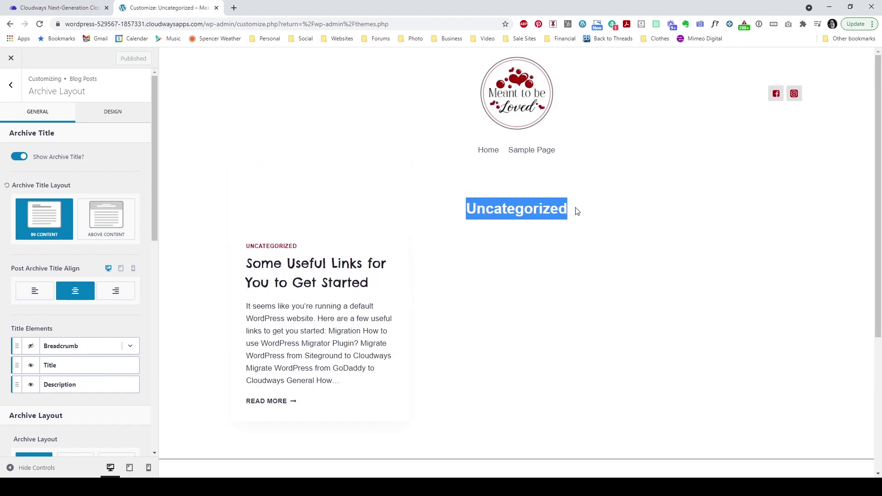
{"action": "left_click", "coordinate": [577, 211]}
{"action": "left_click_drag", "start_coordinate": [452, 214], "coordinate": [599, 217]}
{"action": "left_click", "coordinate": [599, 217]}
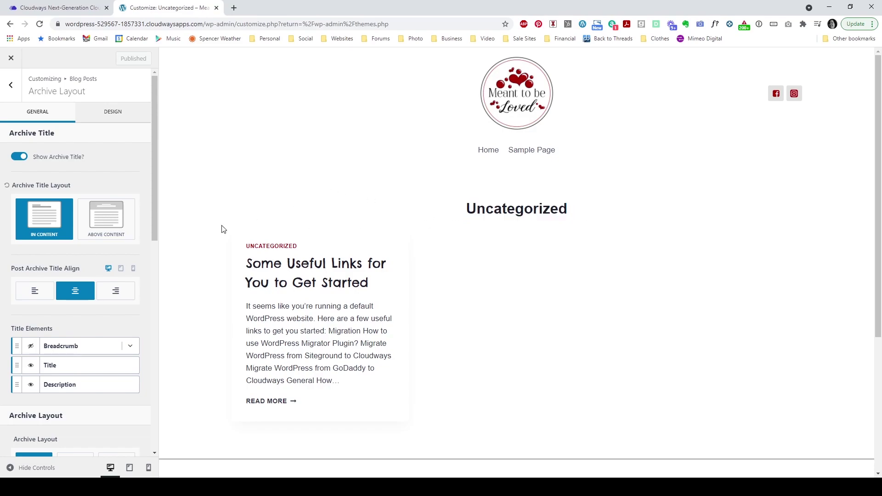
{"action": "left_click", "coordinate": [11, 88]}
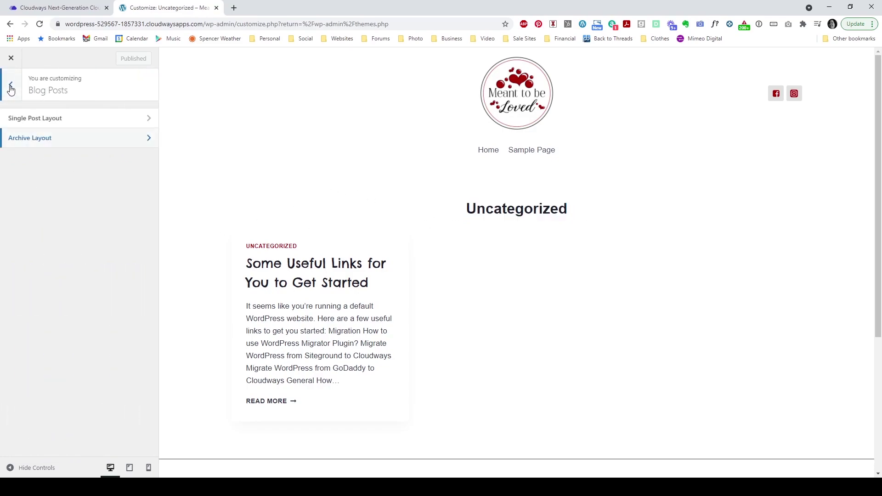
{"action": "left_click", "coordinate": [11, 89]}
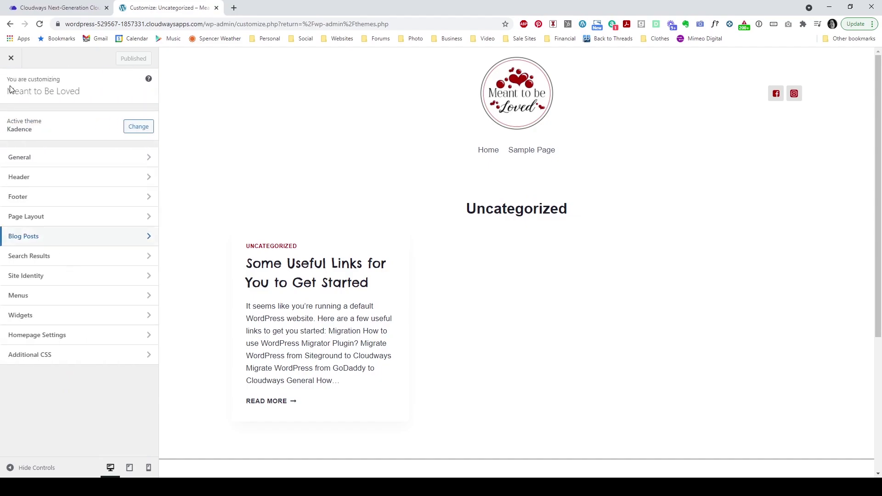
Step: Open Site Identity settings and review the site icon guidance text
{"action": "left_click", "coordinate": [67, 277]}
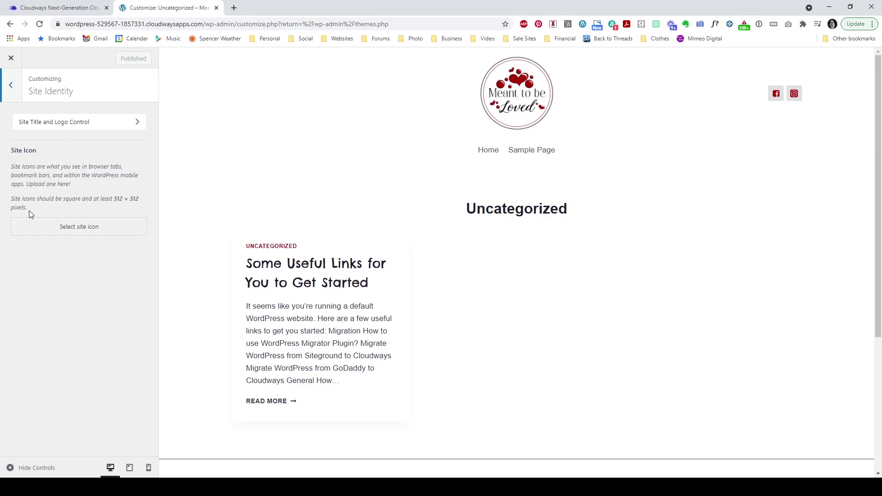
{"action": "left_click_drag", "start_coordinate": [31, 210], "coordinate": [7, 201]}
{"action": "left_click", "coordinate": [20, 191]}
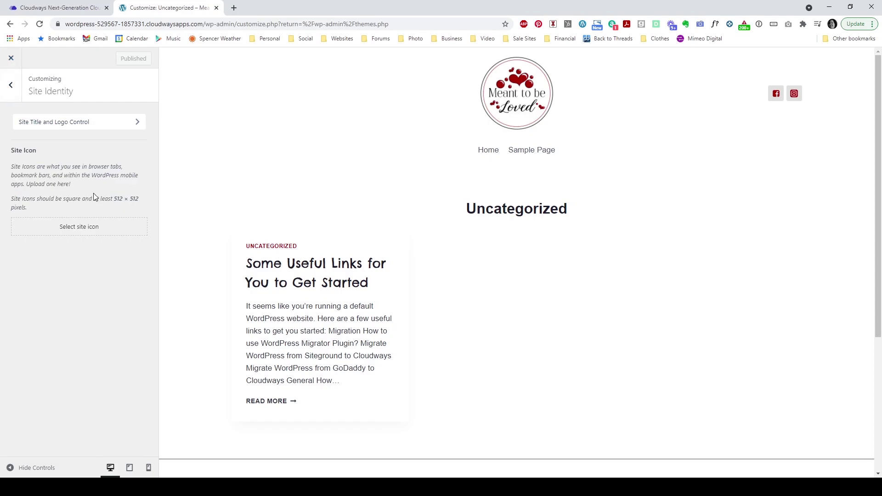
{"action": "left_click_drag", "start_coordinate": [24, 208], "coordinate": [10, 207]}
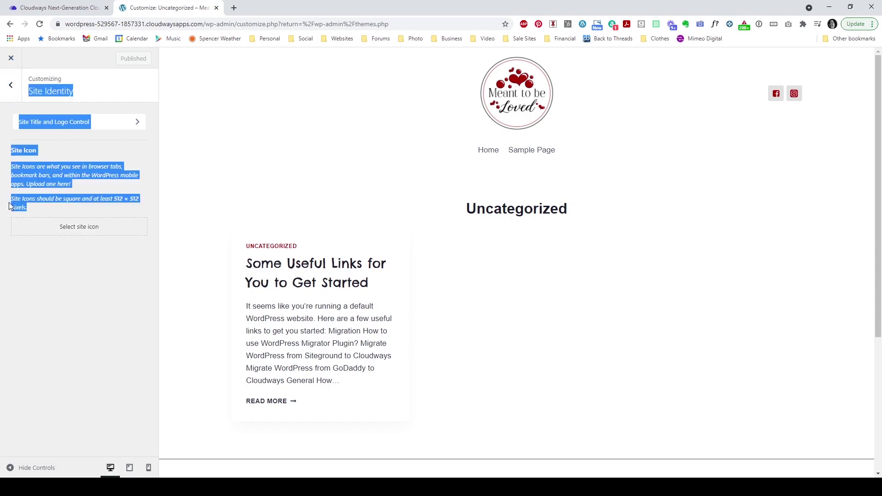
{"action": "left_click", "coordinate": [30, 193]}
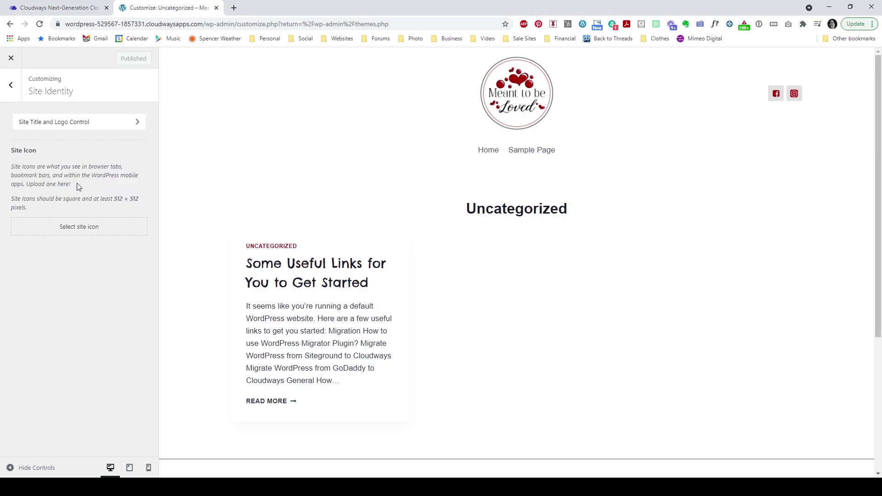
Step: Return to the main customizer sections and close the customizer
{"action": "left_click", "coordinate": [12, 93]}
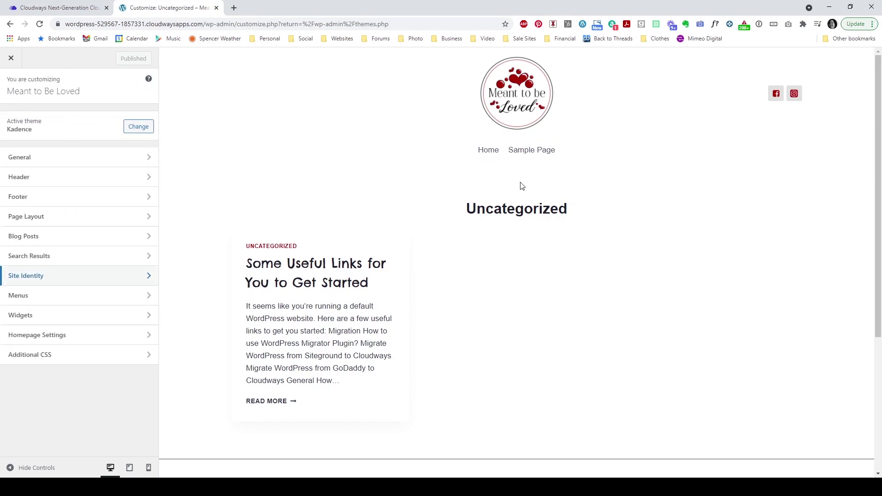
{"action": "scroll", "coordinate": [729, 268], "scroll_direction": "down", "scroll_amount": 4}
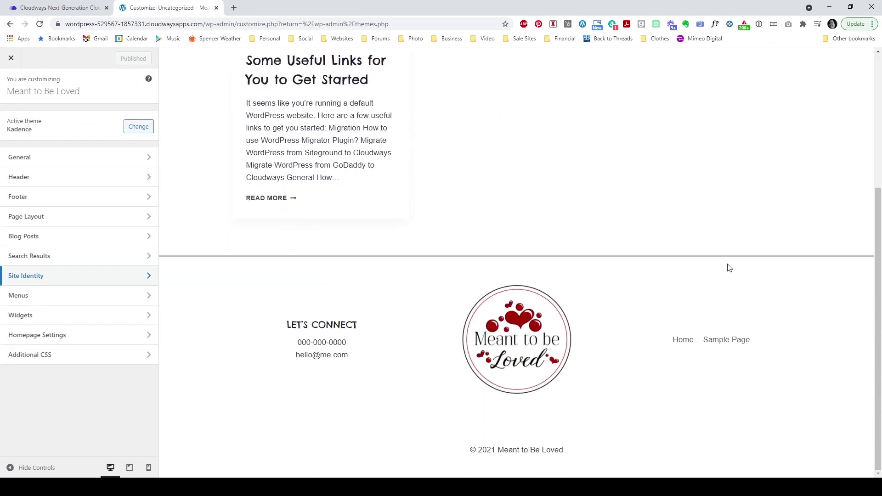
{"action": "scroll", "coordinate": [729, 268], "scroll_direction": "up", "scroll_amount": 4}
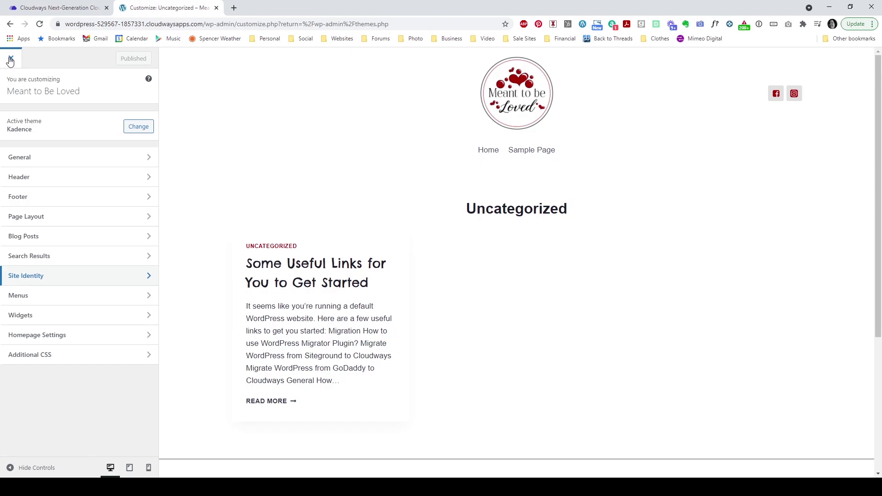
{"action": "left_click", "coordinate": [11, 60]}
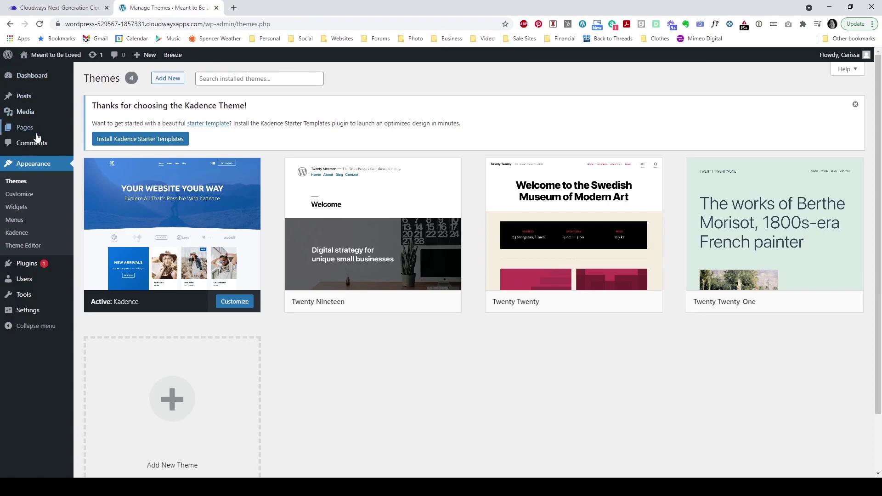
Step: Open All Pages from the Pages menu in the admin sidebar
{"action": "mouse_move", "coordinate": [36, 136]}
{"action": "left_click", "coordinate": [94, 130]}
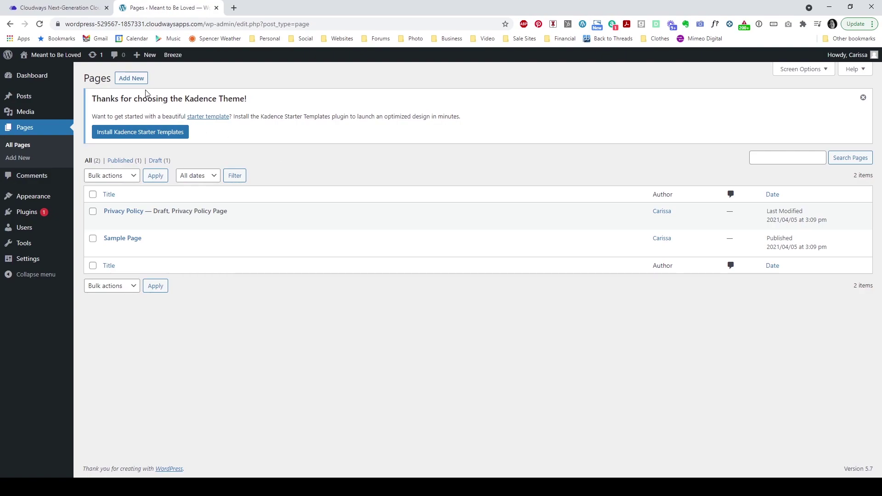
Step: Create and publish new pages titled 'Home' and 'About'
{"action": "left_click", "coordinate": [132, 80]}
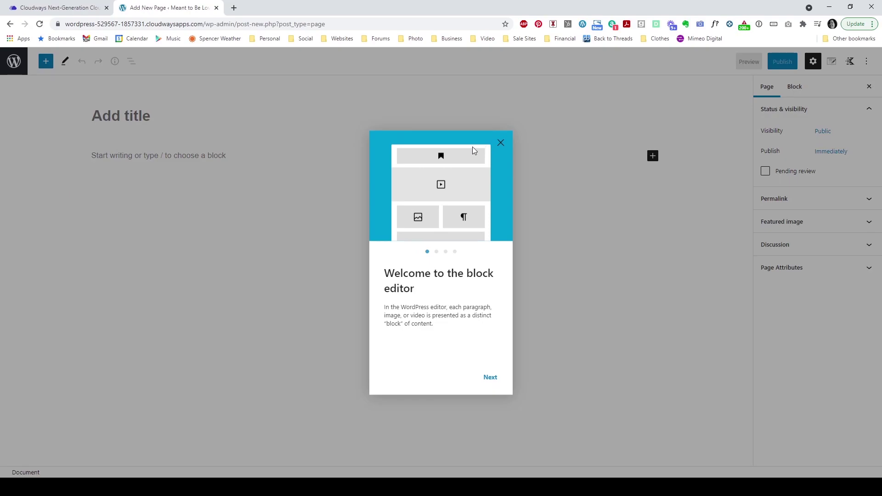
{"action": "left_click", "coordinate": [504, 142]}
{"action": "left_click", "coordinate": [166, 123]}
{"action": "type", "text": "Home"}
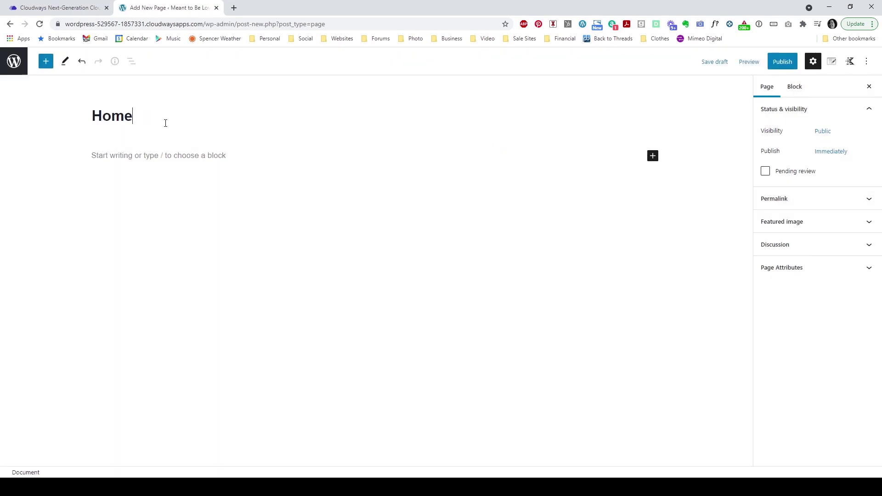
{"action": "left_click", "coordinate": [777, 68]}
{"action": "left_click", "coordinate": [778, 69]}
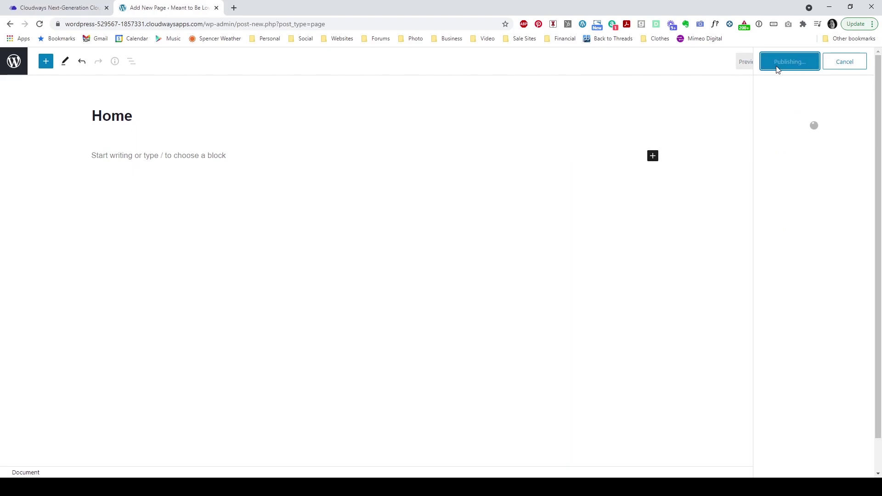
{"action": "left_click", "coordinate": [13, 69]}
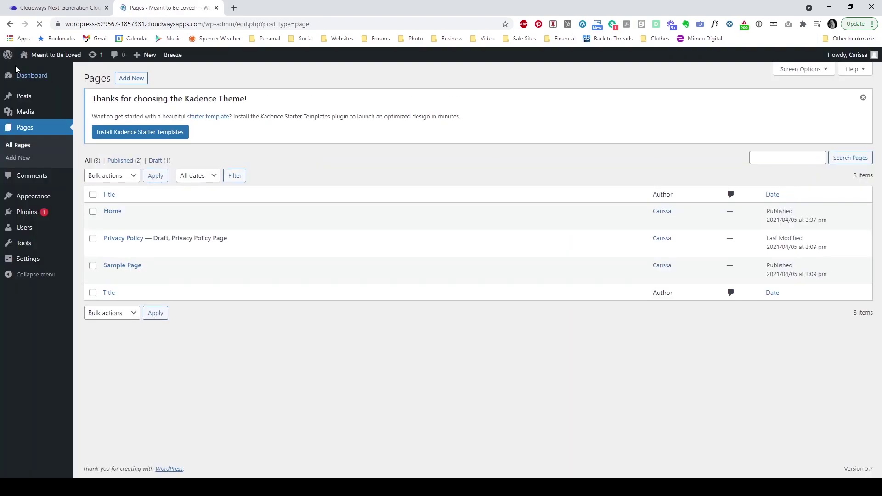
{"action": "left_click", "coordinate": [131, 79]}
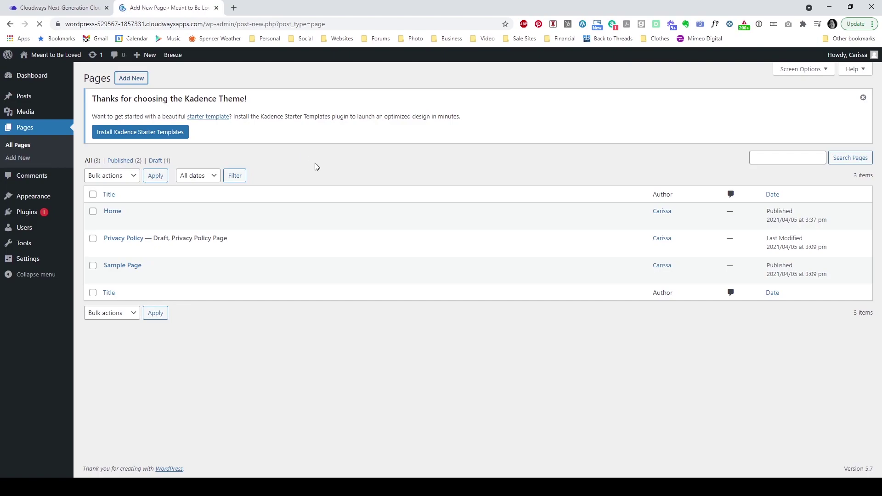
{"action": "type", "text": "About"}
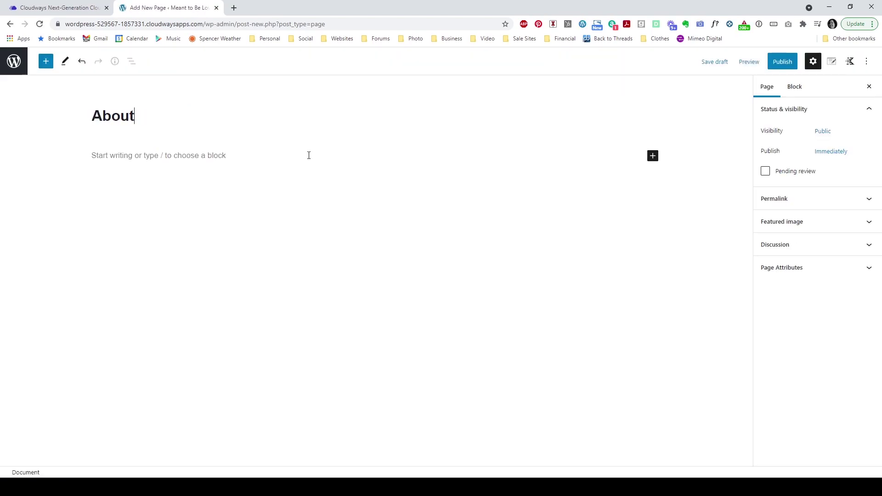
{"action": "left_click", "coordinate": [781, 62]}
{"action": "left_click", "coordinate": [777, 63]}
{"action": "left_click", "coordinate": [14, 64]}
Step: Create and publish new pages titled 'Contact' and 'Blog'
{"action": "left_click", "coordinate": [138, 78]}
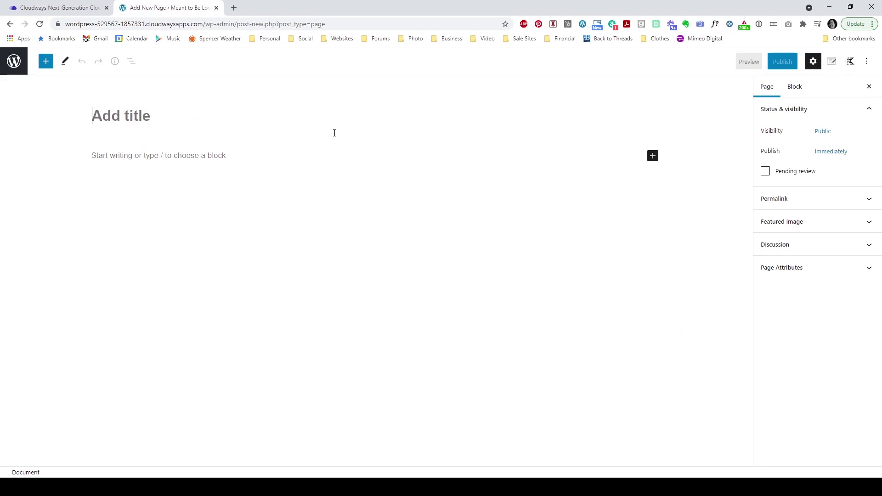
{"action": "type", "text": "Contact"}
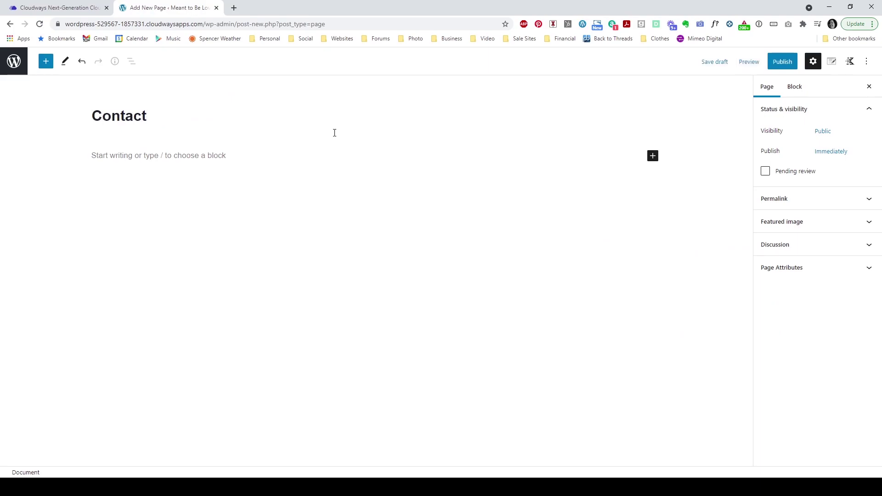
{"action": "left_click", "coordinate": [783, 61]}
{"action": "left_click", "coordinate": [787, 61]}
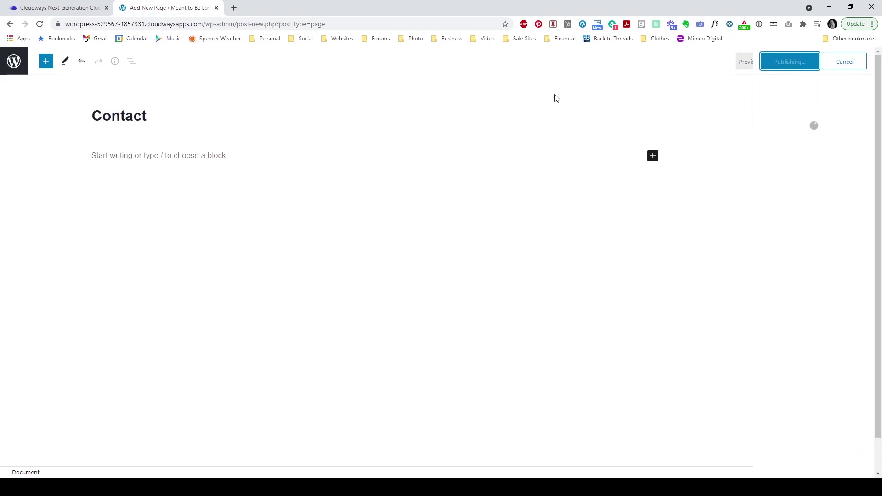
{"action": "left_click", "coordinate": [7, 63]}
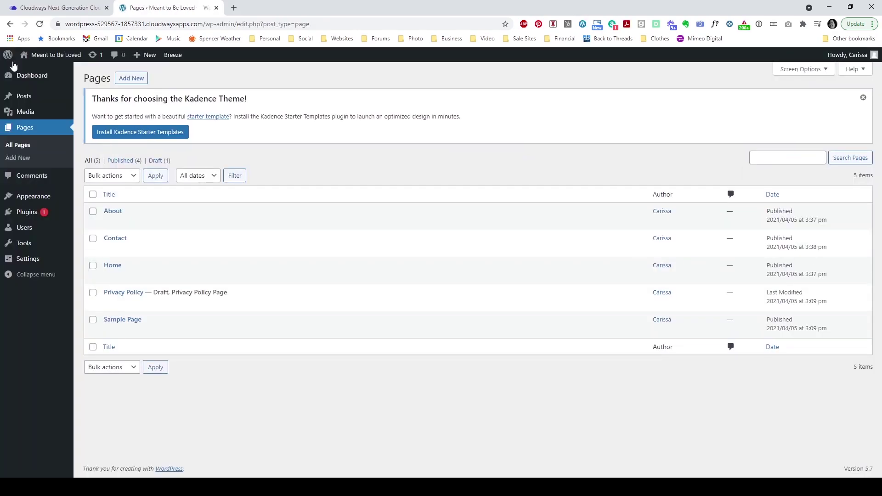
{"action": "left_click", "coordinate": [128, 80]}
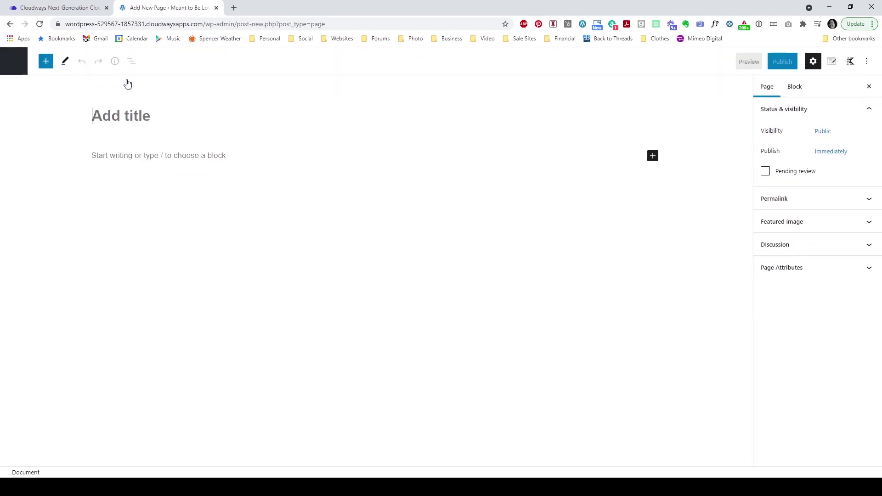
{"action": "type", "text": "Blog"}
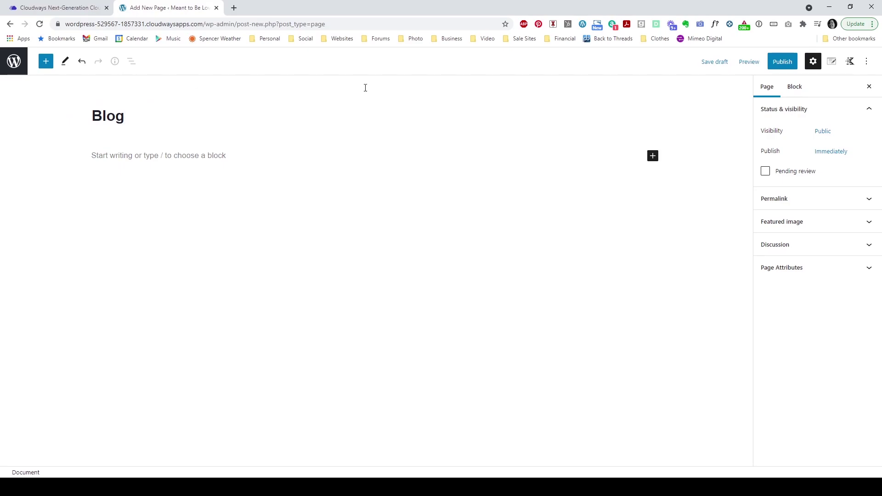
{"action": "left_click", "coordinate": [783, 61]}
{"action": "left_click", "coordinate": [784, 62]}
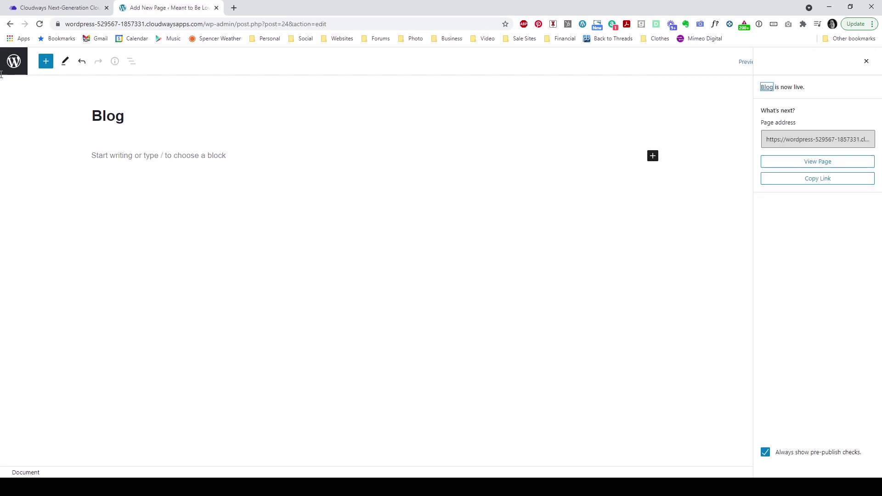
{"action": "left_click", "coordinate": [13, 61]}
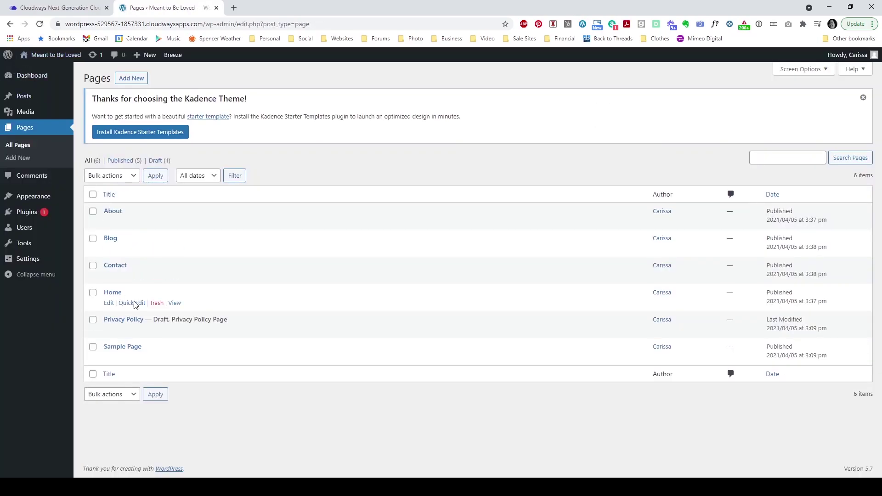
Step: Move the Sample Page and Privacy Policy pages to the trash
{"action": "left_click", "coordinate": [93, 347]}
{"action": "left_click", "coordinate": [93, 320]}
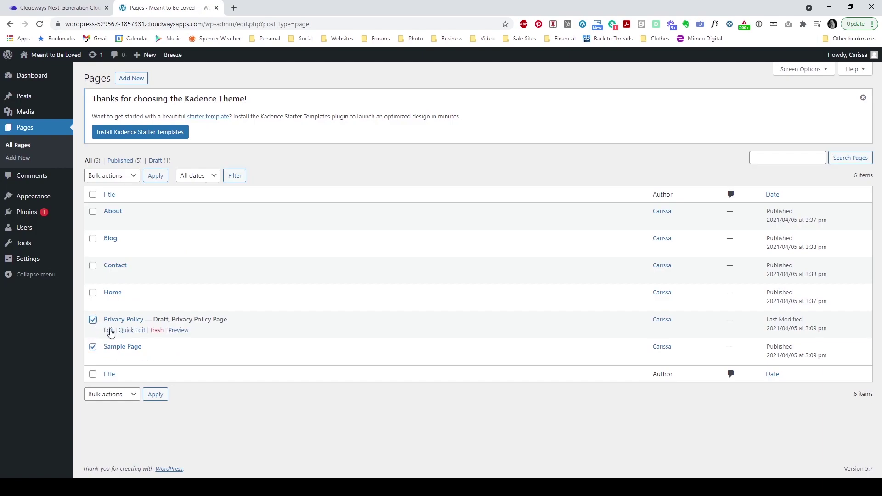
{"action": "left_click", "coordinate": [128, 179]}
{"action": "left_click", "coordinate": [124, 203]}
{"action": "left_click", "coordinate": [159, 176]}
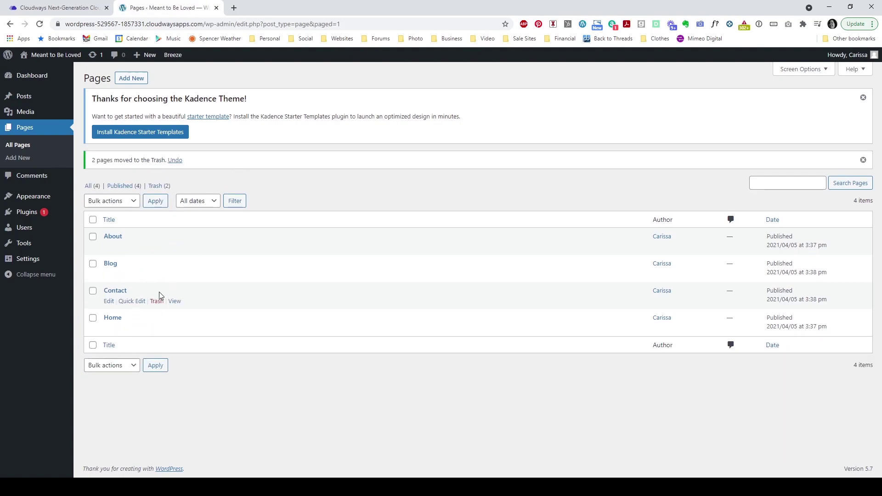
{"action": "mouse_move", "coordinate": [53, 262]}
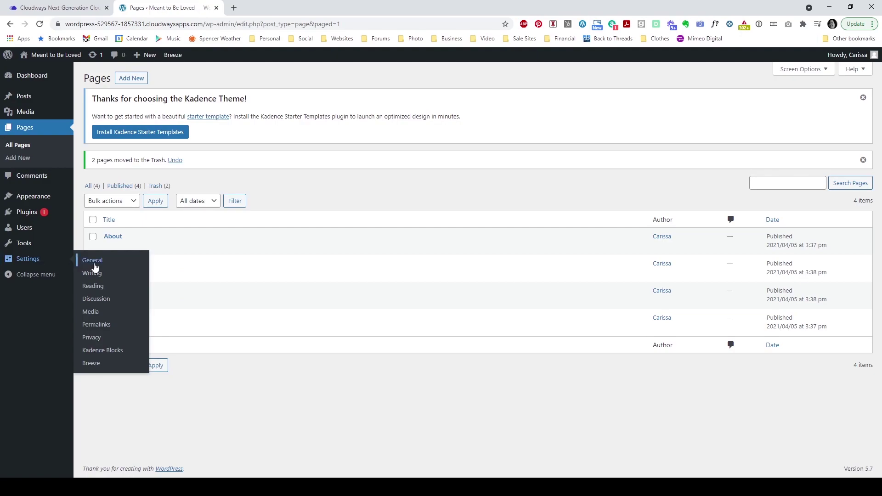
Step: Set a static front page with Home as homepage and Blog as posts page, then save
{"action": "left_click", "coordinate": [93, 286]}
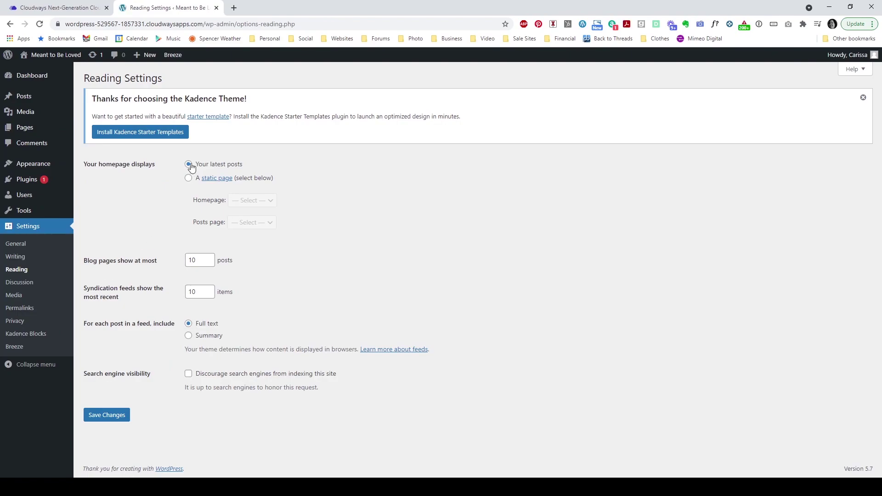
{"action": "left_click", "coordinate": [189, 179]}
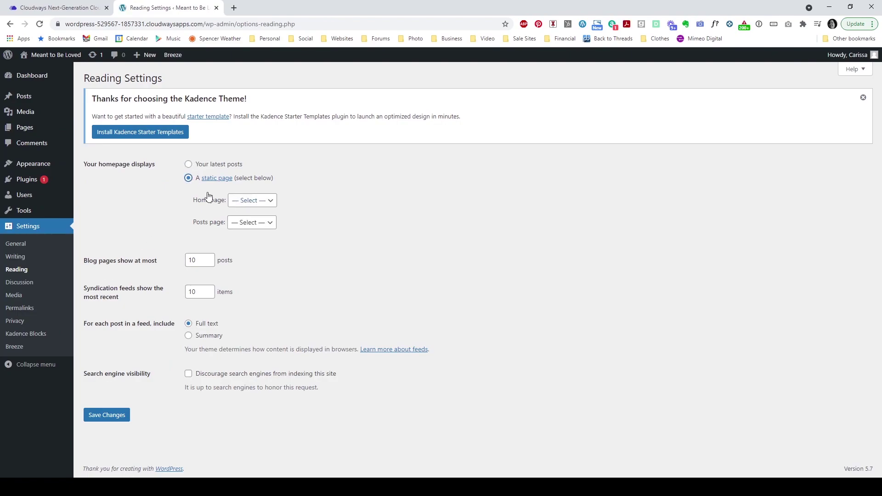
{"action": "left_click", "coordinate": [262, 204]}
{"action": "left_click", "coordinate": [255, 248]}
{"action": "left_click", "coordinate": [242, 224]}
{"action": "left_click", "coordinate": [243, 251]}
{"action": "left_click", "coordinate": [286, 263]}
{"action": "left_click", "coordinate": [109, 416]}
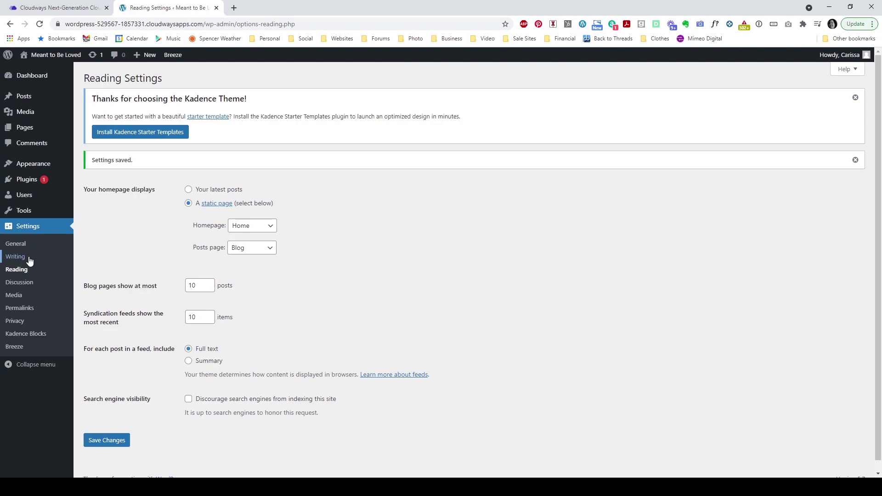
{"action": "mouse_move", "coordinate": [49, 170]}
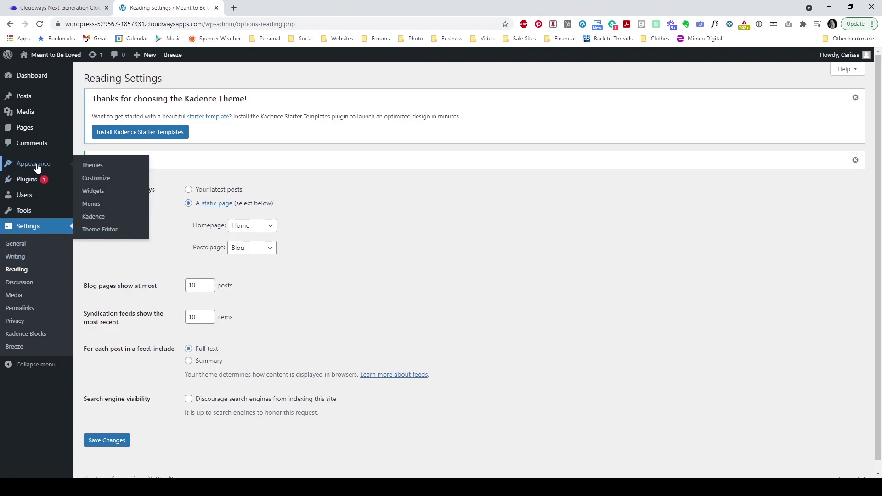
Step: Create a new Main Menu assigned to the Mobile and Footer locations
{"action": "left_click", "coordinate": [84, 207]}
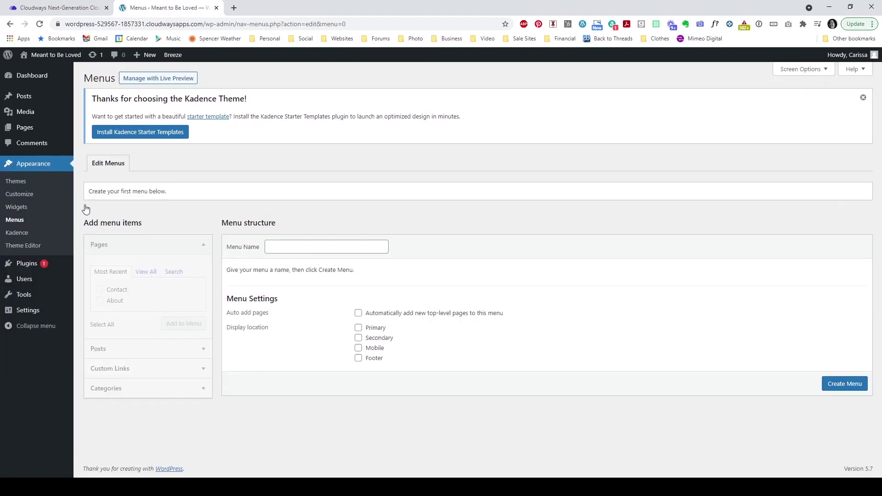
{"action": "left_click", "coordinate": [296, 245]}
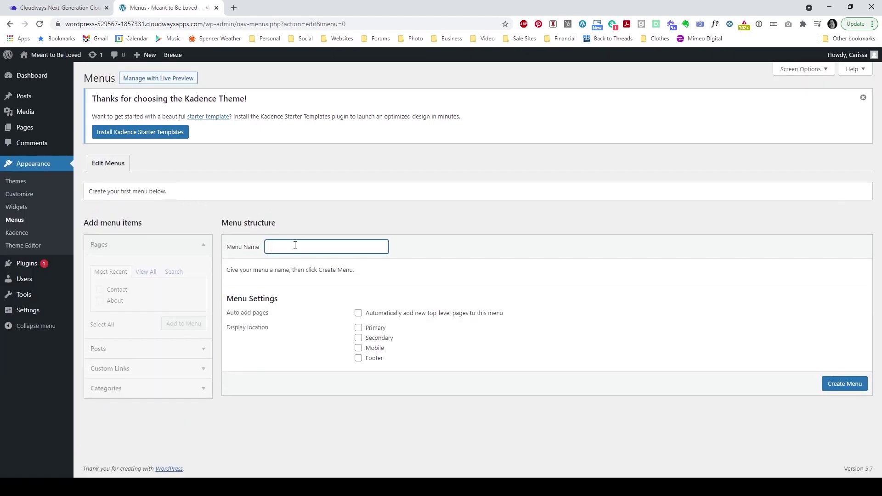
{"action": "type", "text": "Main Menu"}
{"action": "left_click", "coordinate": [424, 262]}
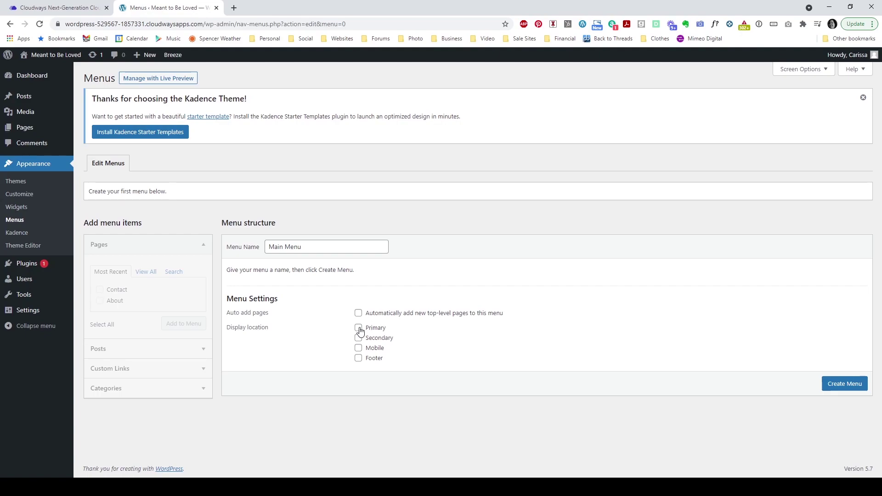
{"action": "left_click", "coordinate": [359, 347]}
{"action": "left_click", "coordinate": [359, 358]}
{"action": "left_click", "coordinate": [845, 385]}
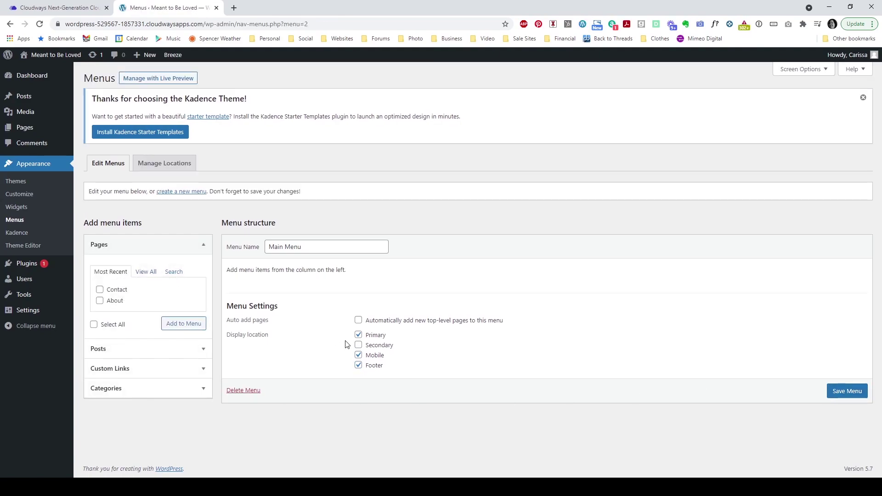
Step: Add all four pages to the menu in order Home, About, Contact, Blog and save
{"action": "left_click", "coordinate": [147, 275]}
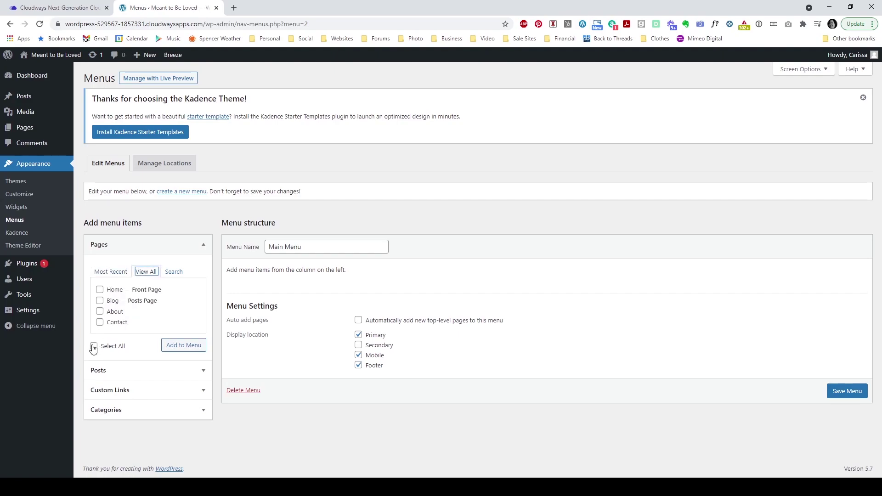
{"action": "left_click", "coordinate": [94, 346]}
{"action": "left_click", "coordinate": [170, 346]}
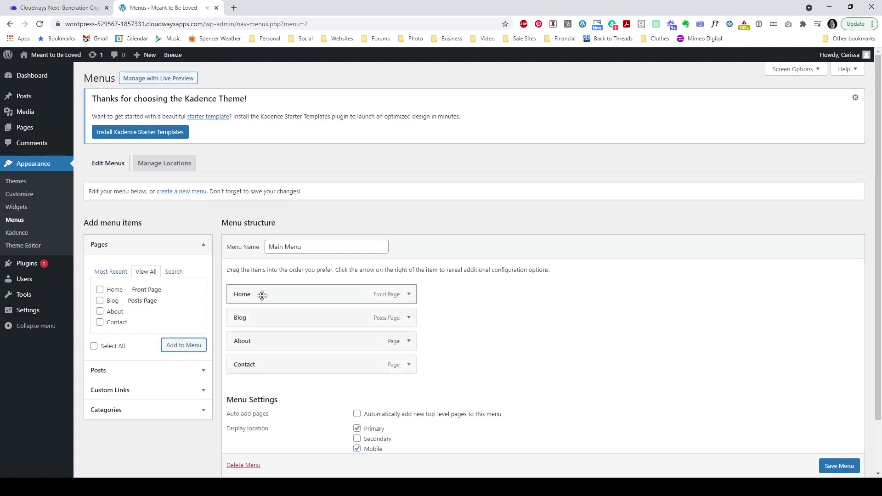
{"action": "scroll", "coordinate": [291, 289], "scroll_direction": "down", "scroll_amount": 1}
{"action": "mouse_move", "coordinate": [246, 295]}
{"action": "left_mouse_down"}
{"action": "mouse_move", "coordinate": [246, 274]}
{"action": "mouse_move", "coordinate": [214, 282]}
{"action": "mouse_move", "coordinate": [235, 284]}
{"action": "left_mouse_up"}
{"action": "left_click_drag", "start_coordinate": [246, 331], "coordinate": [230, 305]}
{"action": "left_click", "coordinate": [847, 448]}
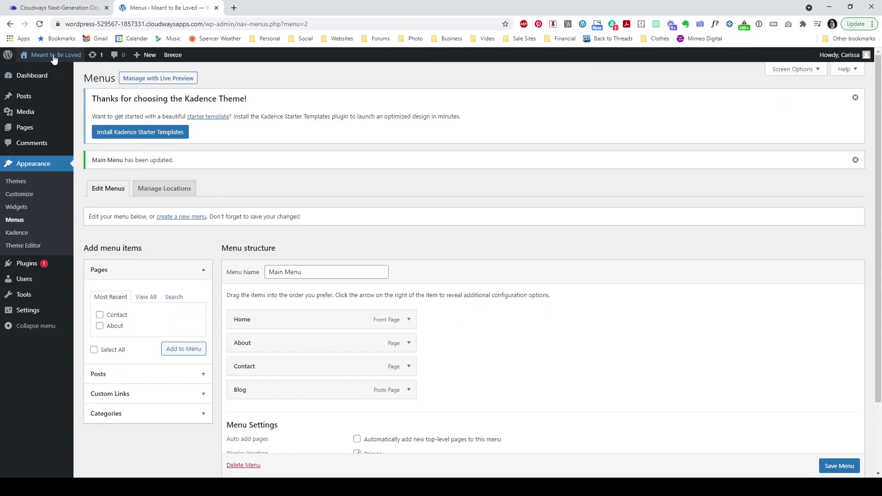
Step: Open the live site in a new tab to view its front page menu
{"action": "middle_click", "coordinate": [65, 64]}
{"action": "left_click", "coordinate": [258, 11]}
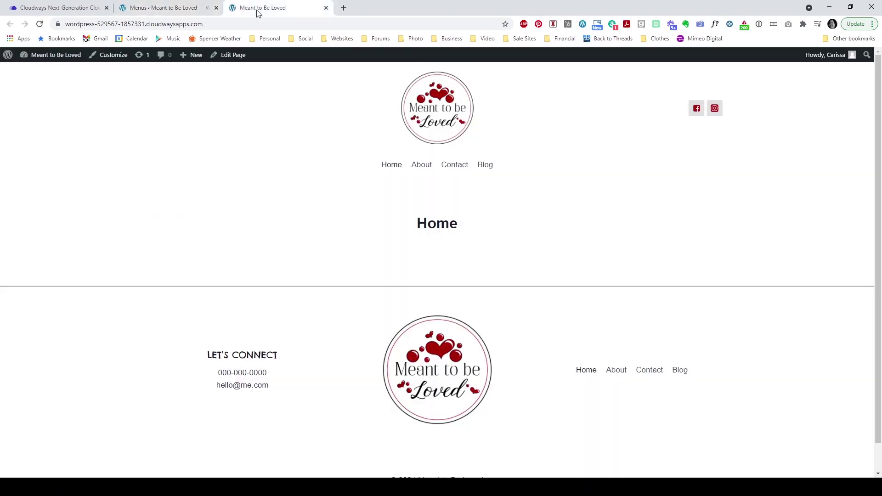
{"action": "left_click_drag", "start_coordinate": [360, 165], "coordinate": [529, 173]}
{"action": "left_click", "coordinate": [271, 163]}
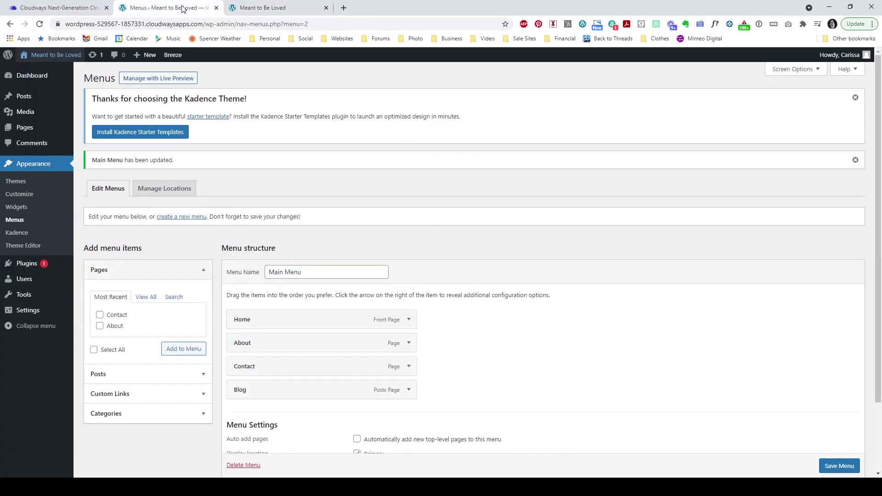
{"action": "left_click", "coordinate": [166, 8]}
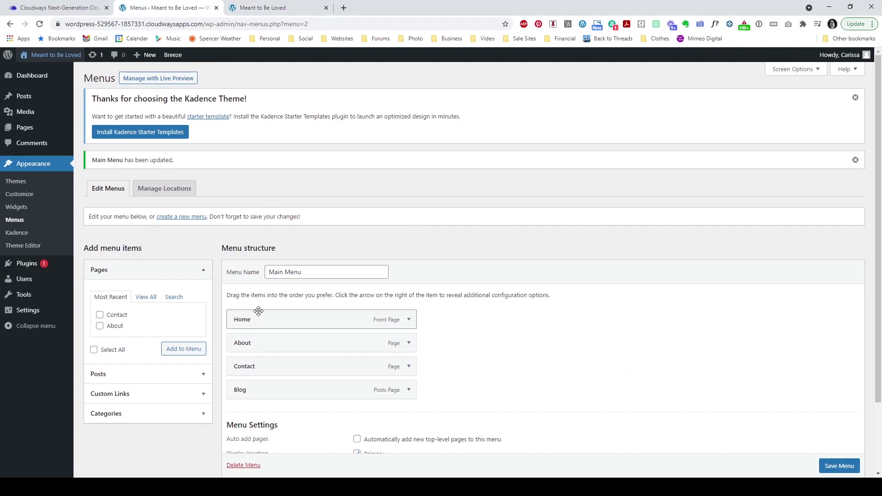
Step: Nest Contact under About, save the menu, and reload the live site to check the submenu
{"action": "mouse_move", "coordinate": [246, 369]}
{"action": "left_mouse_down"}
{"action": "mouse_move", "coordinate": [271, 364]}
{"action": "mouse_move", "coordinate": [257, 368]}
{"action": "left_mouse_up"}
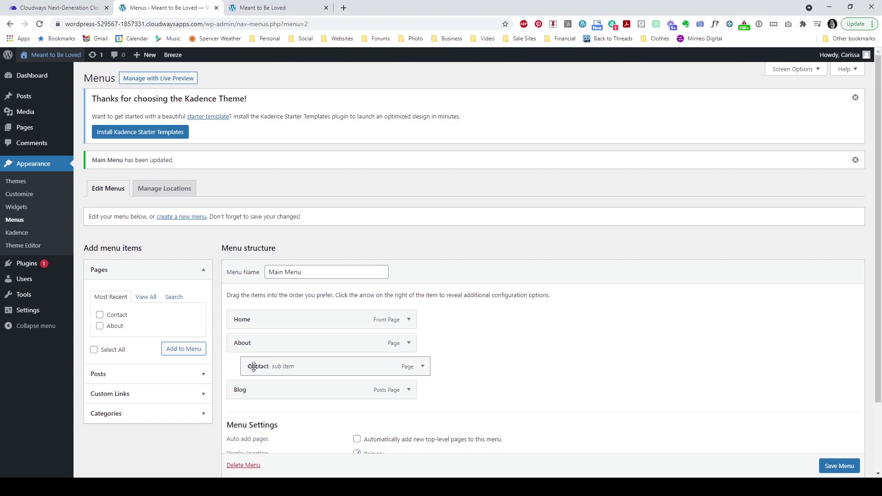
{"action": "scroll", "coordinate": [833, 473], "scroll_direction": "down", "scroll_amount": 1}
{"action": "left_click", "coordinate": [834, 473]}
{"action": "left_click", "coordinate": [264, 8]}
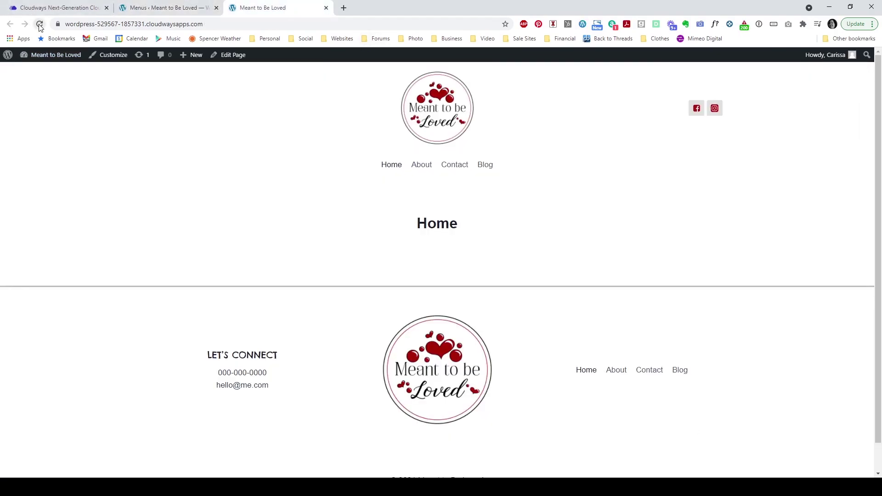
{"action": "left_click", "coordinate": [40, 26]}
{"action": "mouse_move", "coordinate": [437, 171]}
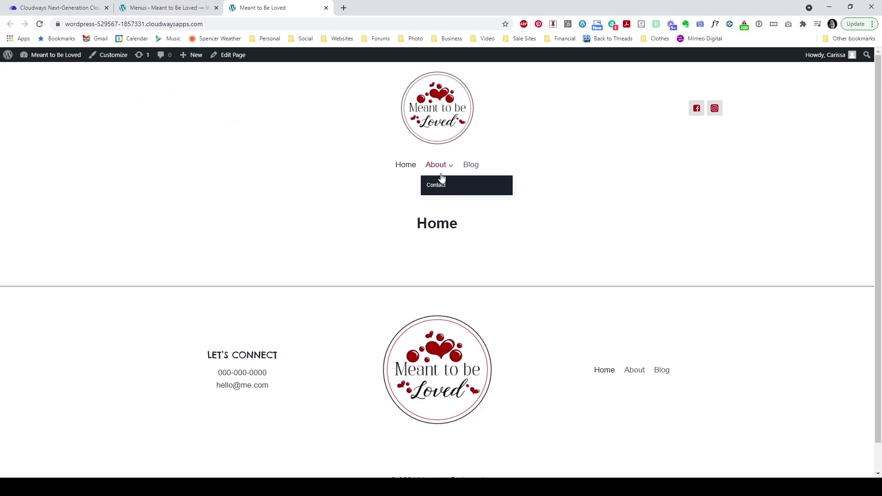
Step: Make Contact a top-level item again, save, and reload the site to confirm the flat menu
{"action": "left_click", "coordinate": [179, 7]}
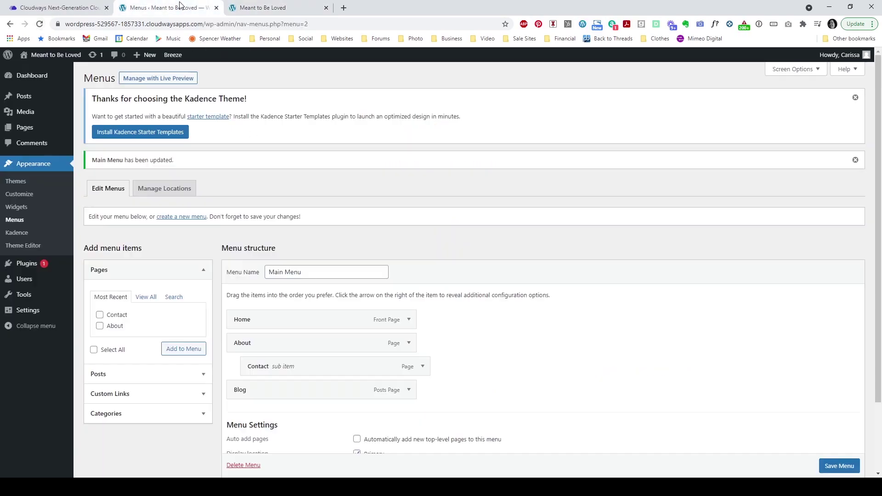
{"action": "left_click_drag", "start_coordinate": [256, 367], "coordinate": [235, 367]}
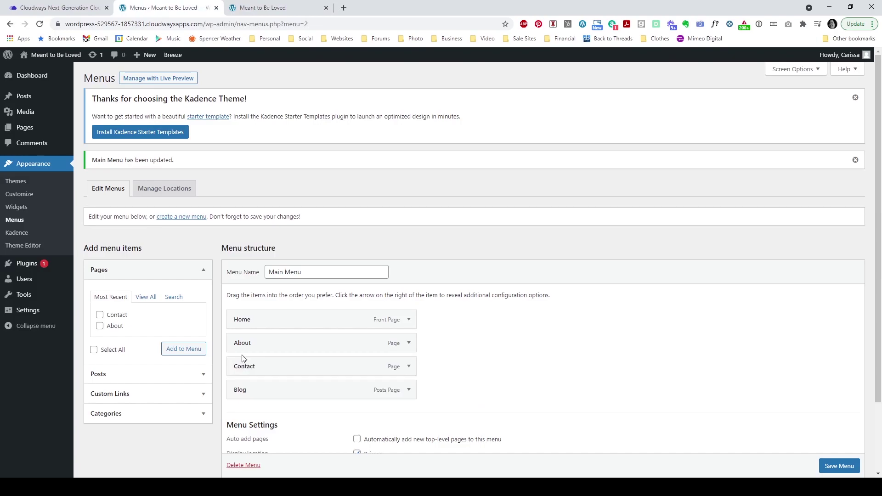
{"action": "scroll", "coordinate": [823, 466], "scroll_direction": "down", "scroll_amount": 1}
{"action": "left_click", "coordinate": [828, 466]}
{"action": "left_click", "coordinate": [274, 15]}
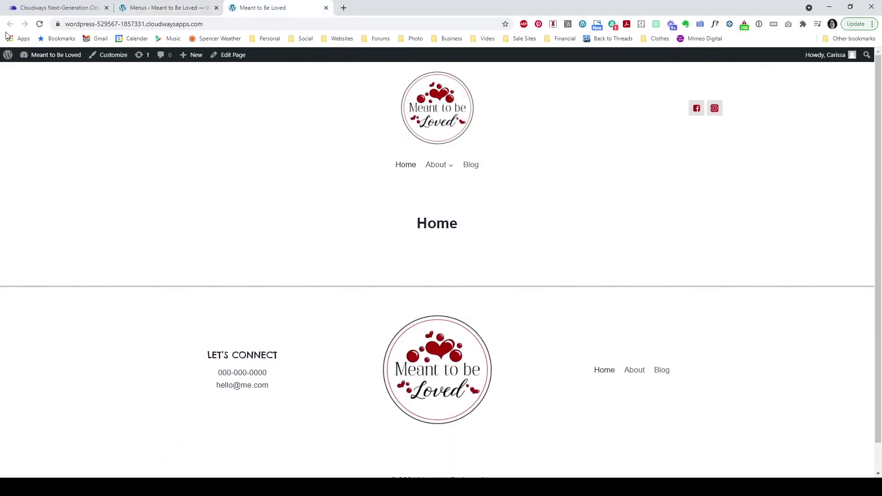
{"action": "left_click", "coordinate": [40, 23]}
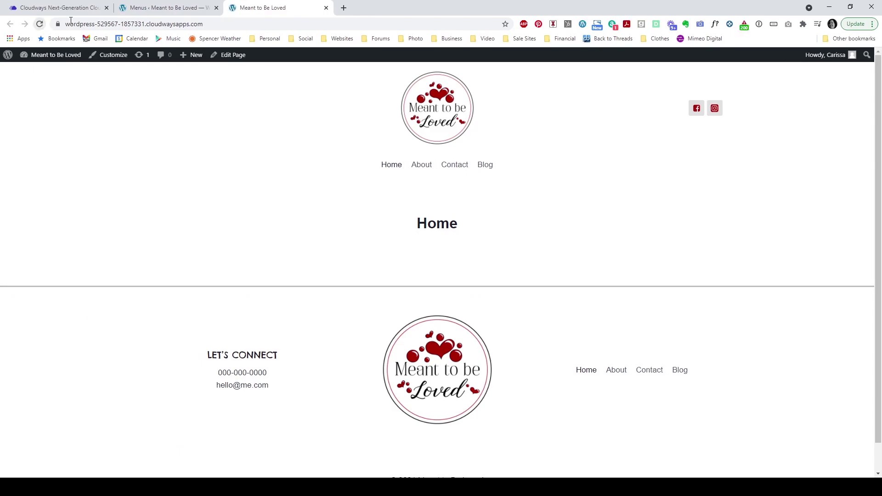
{"action": "left_click", "coordinate": [187, 13]}
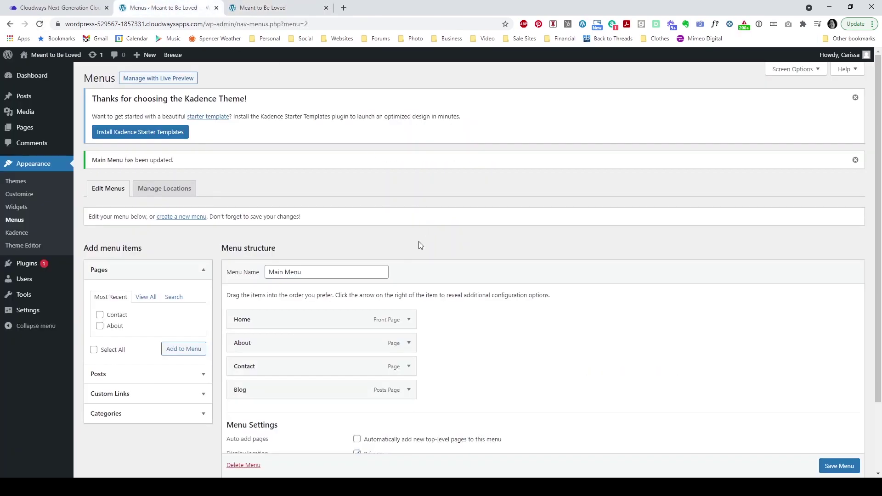
{"action": "mouse_move", "coordinate": [26, 133]}
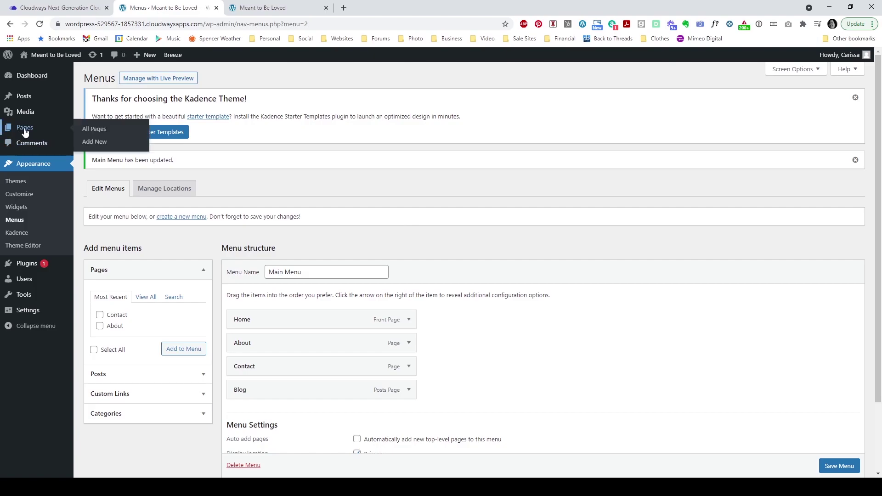
Step: Edit the Home page from All Pages and show block choices for its empty first paragraph
{"action": "left_click", "coordinate": [94, 129]}
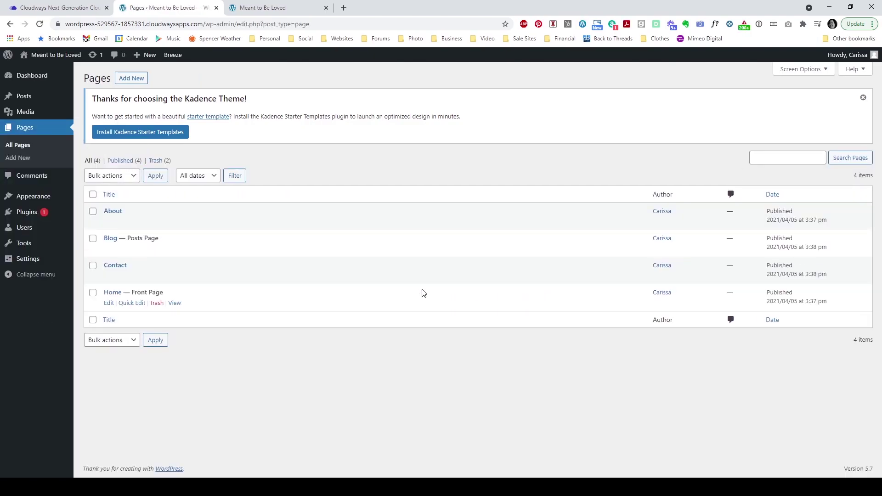
{"action": "left_click", "coordinate": [108, 305]}
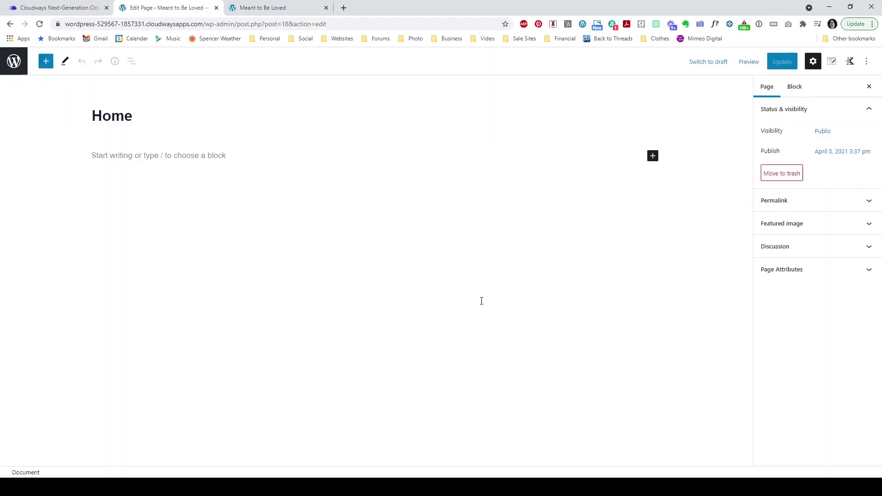
{"action": "left_click", "coordinate": [297, 164]}
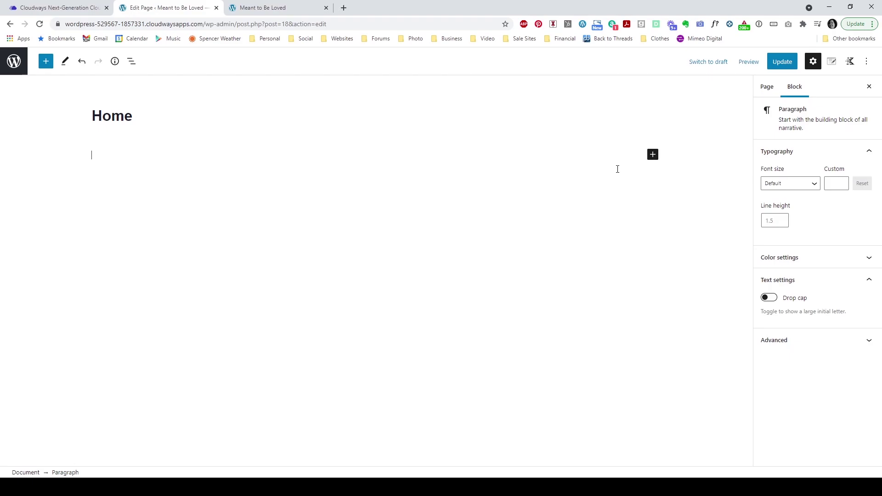
{"action": "left_click", "coordinate": [653, 156]}
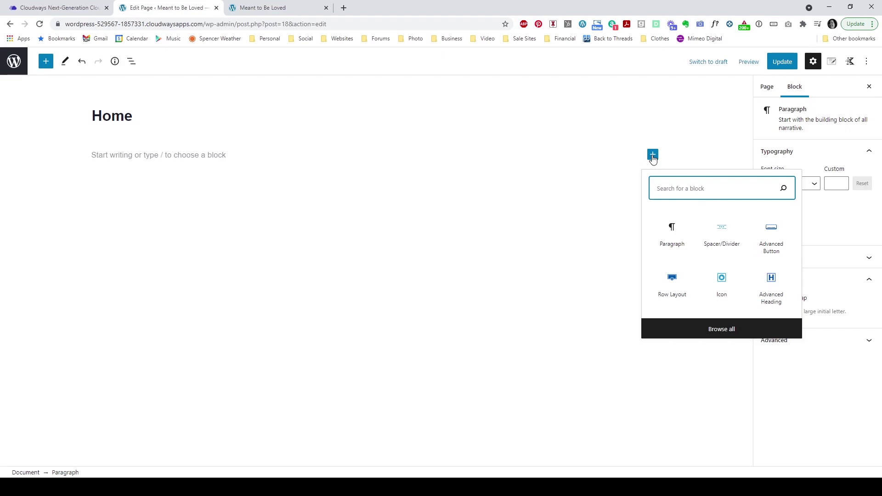
Step: Browse all blocks in the inserter sidebar, scrolling through categories back up to Kadence Blocks
{"action": "left_click", "coordinate": [729, 329]}
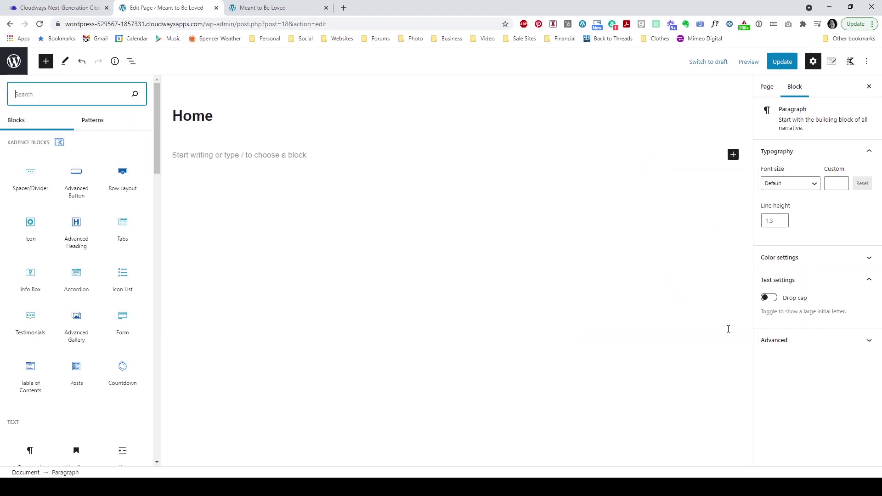
{"action": "scroll", "coordinate": [98, 172], "scroll_direction": "down", "scroll_amount": 10}
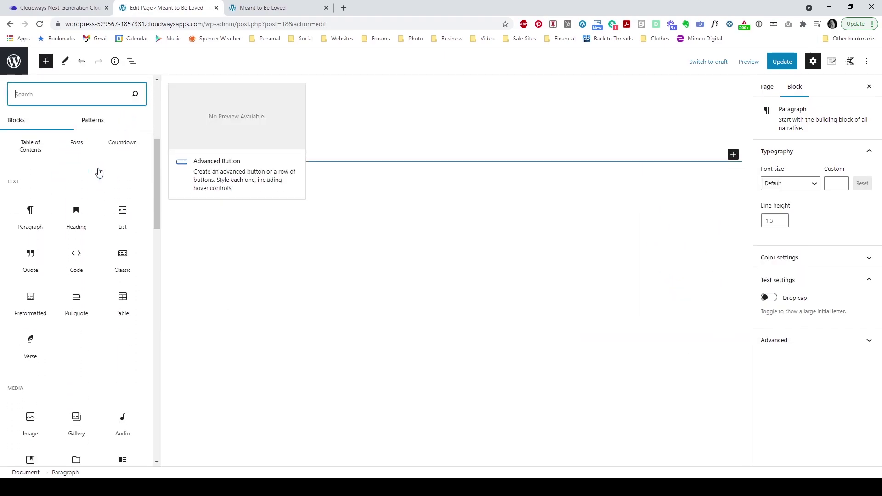
{"action": "scroll", "coordinate": [99, 172], "scroll_direction": "down", "scroll_amount": 1}
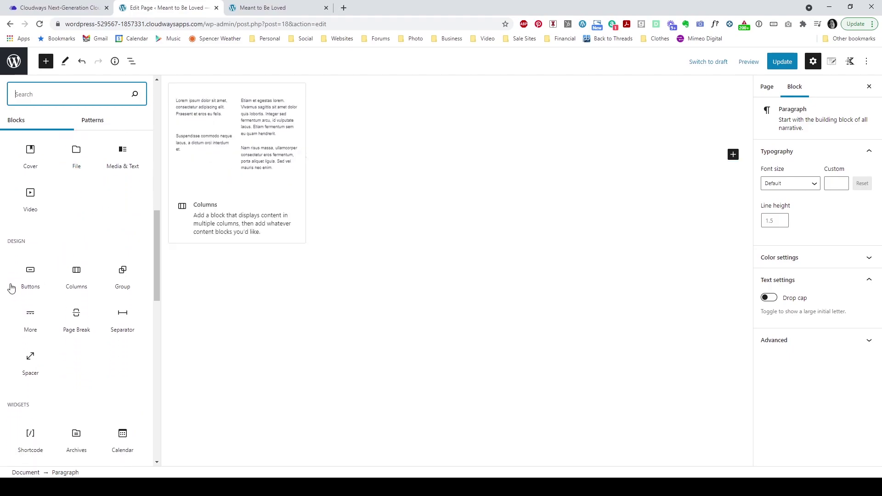
{"action": "scroll", "coordinate": [92, 315], "scroll_direction": "down", "scroll_amount": 1}
{"action": "scroll", "coordinate": [92, 315], "scroll_direction": "down", "scroll_amount": 8}
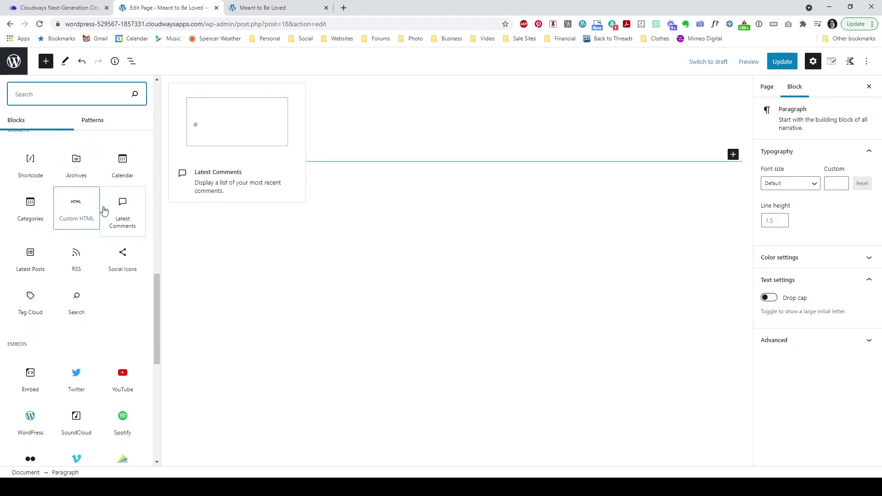
{"action": "scroll", "coordinate": [91, 289], "scroll_direction": "down", "scroll_amount": 6}
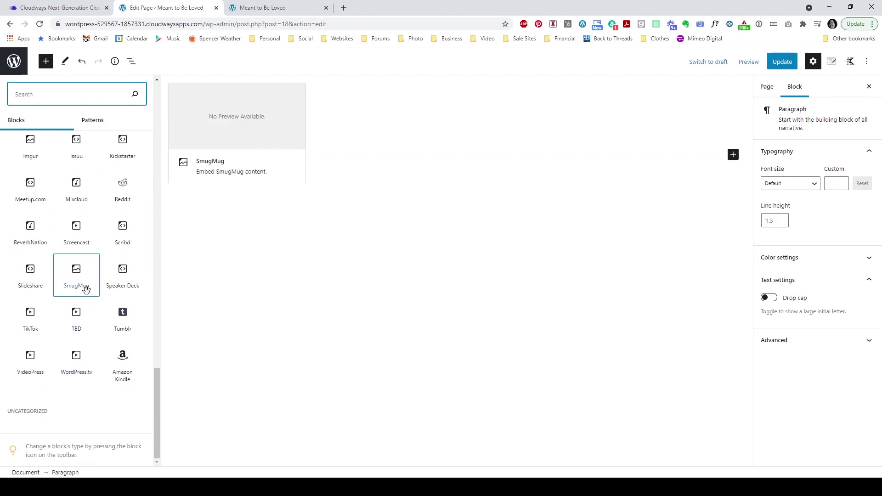
{"action": "scroll", "coordinate": [64, 276], "scroll_direction": "up", "scroll_amount": 7}
{"action": "scroll", "coordinate": [69, 265], "scroll_direction": "up", "scroll_amount": 15}
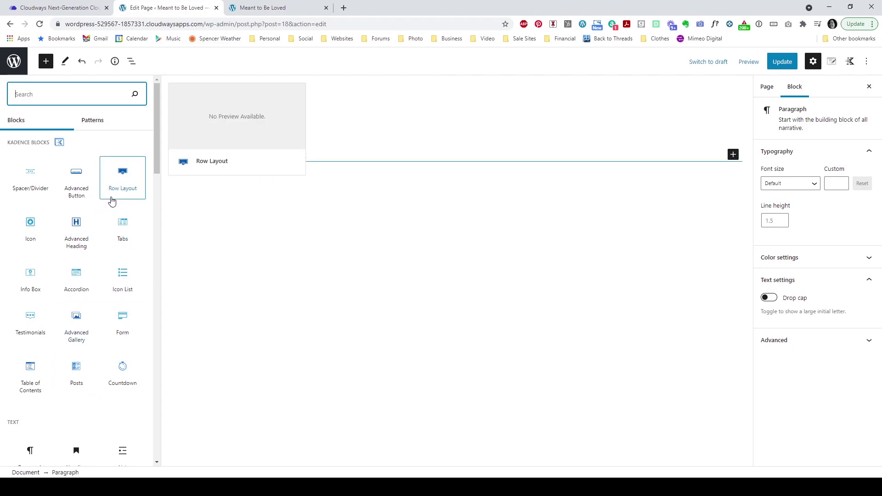
Step: Insert a Kadence Row Layout block using the Three: Equal column layout
{"action": "left_click", "coordinate": [119, 178]}
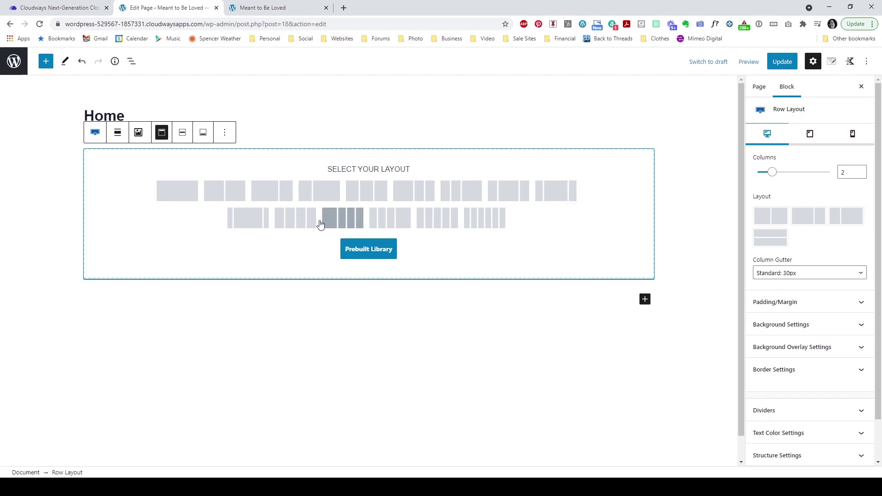
{"action": "left_click", "coordinate": [374, 196]}
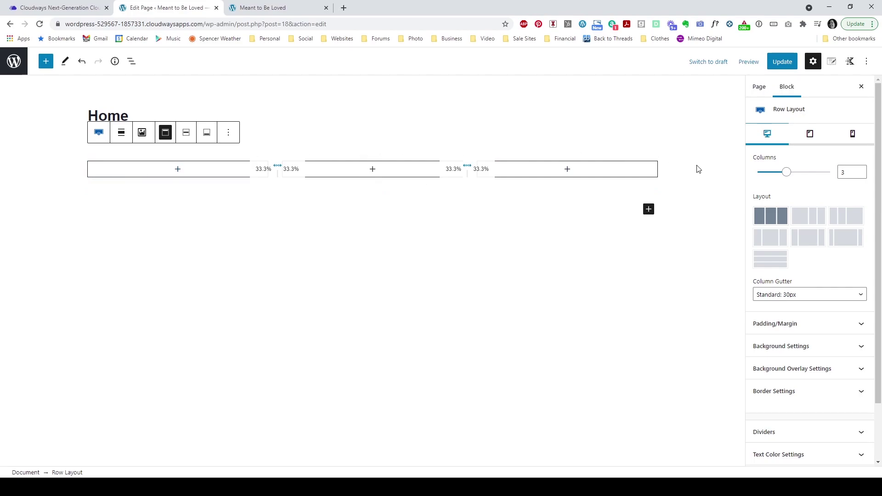
{"action": "left_click", "coordinate": [123, 141]}
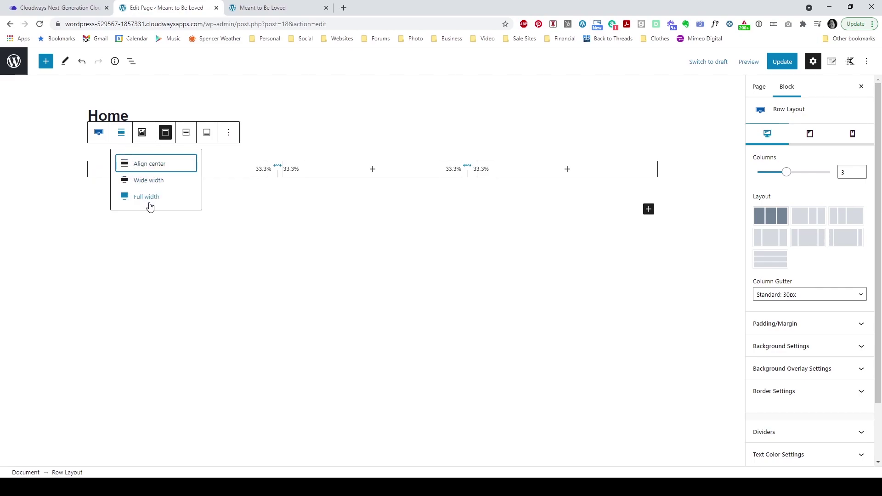
{"action": "left_click", "coordinate": [712, 171]}
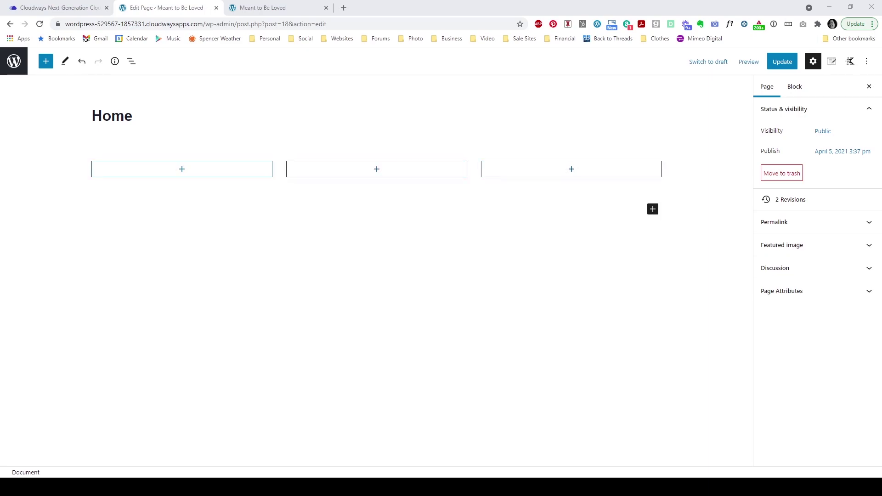
Step: Add an Image block showing Header1.jpg from the Media Library to the first column
{"action": "left_click", "coordinate": [181, 172]}
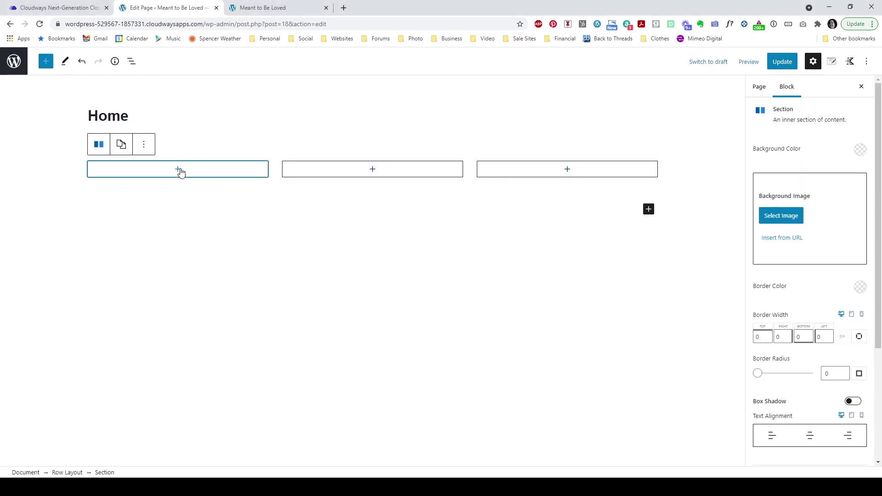
{"action": "left_click", "coordinate": [179, 170]}
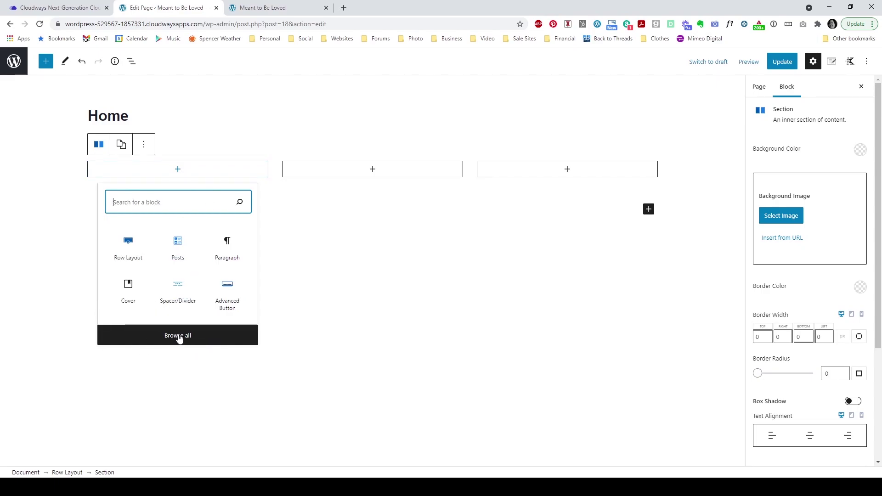
{"action": "left_click", "coordinate": [178, 343]}
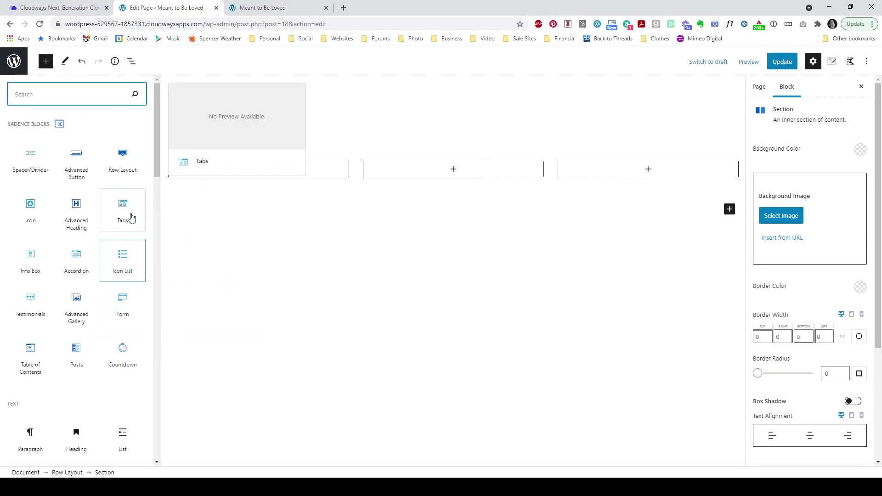
{"action": "scroll", "coordinate": [116, 238], "scroll_direction": "down", "scroll_amount": 1}
{"action": "scroll", "coordinate": [116, 239], "scroll_direction": "down", "scroll_amount": 6}
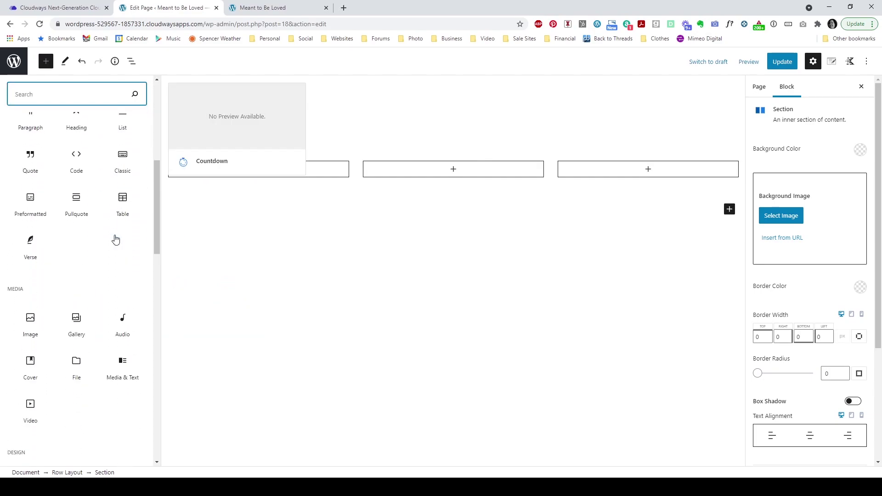
{"action": "left_click", "coordinate": [26, 319]}
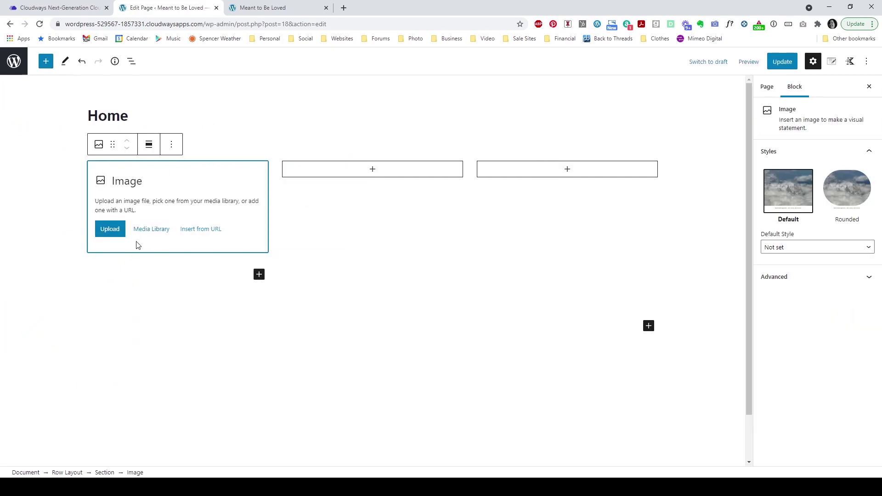
{"action": "left_click", "coordinate": [155, 234]}
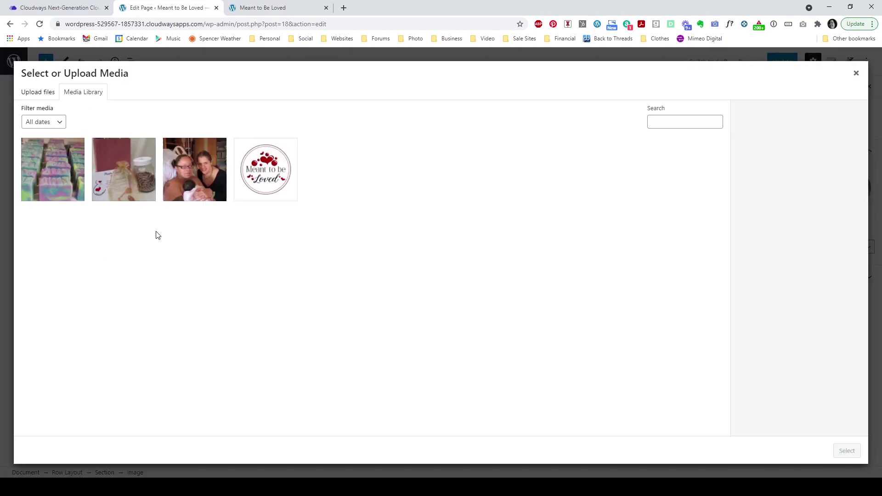
{"action": "left_click", "coordinate": [195, 188]}
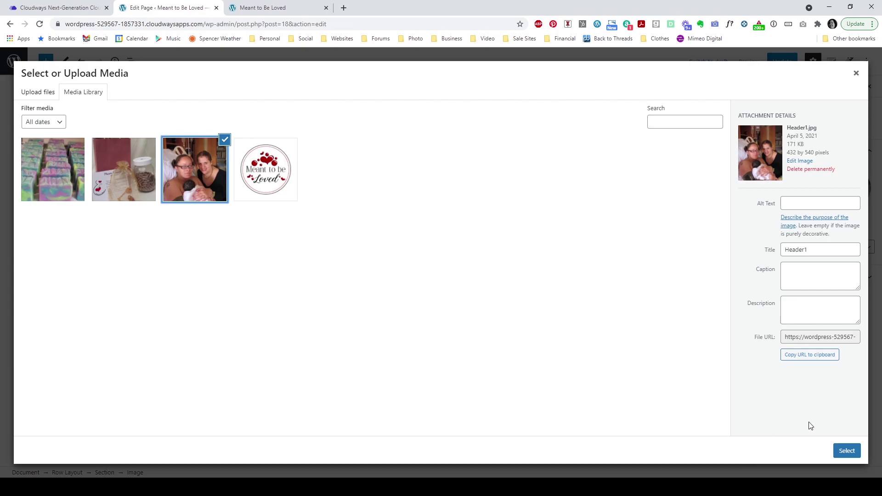
{"action": "left_click", "coordinate": [844, 453]}
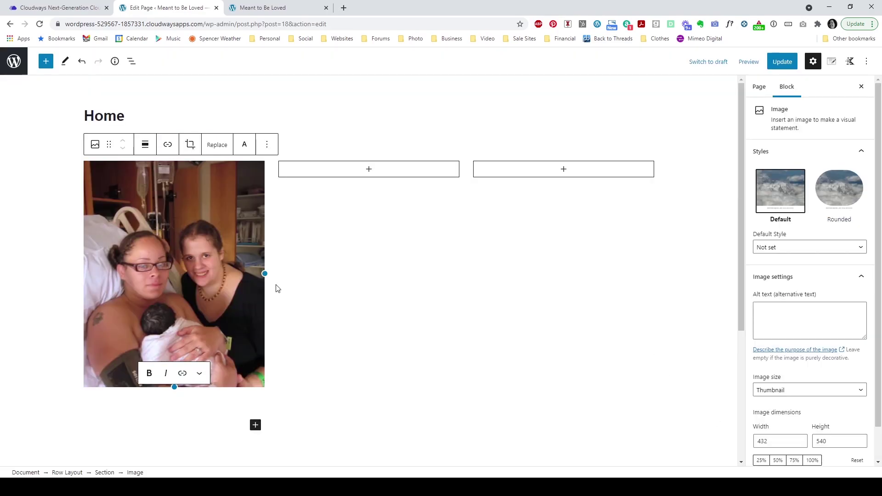
Step: Add an Image block with the bag-and-jar photo to the middle column
{"action": "left_click", "coordinate": [370, 175]}
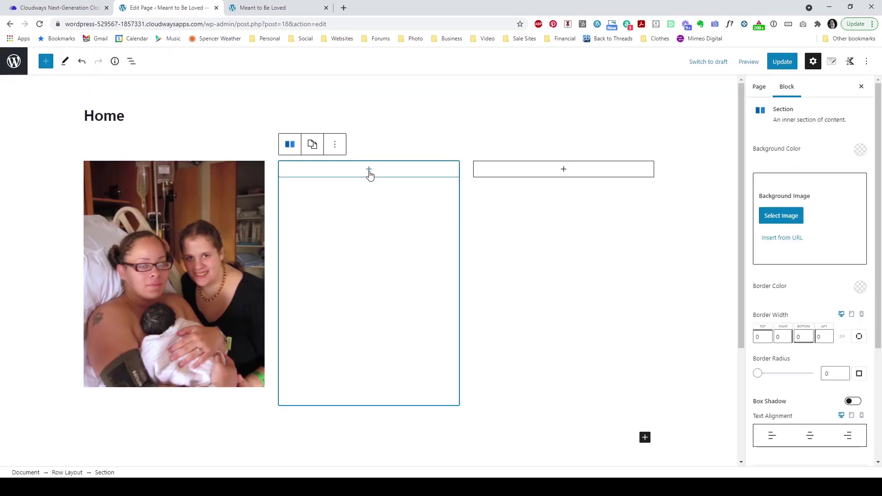
{"action": "left_click", "coordinate": [369, 170]}
{"action": "left_click", "coordinate": [368, 328]}
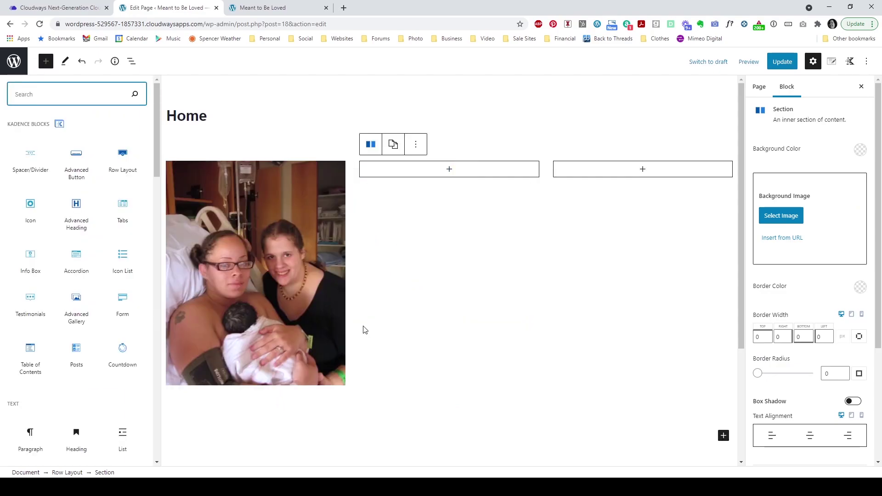
{"action": "type", "text": "ima"}
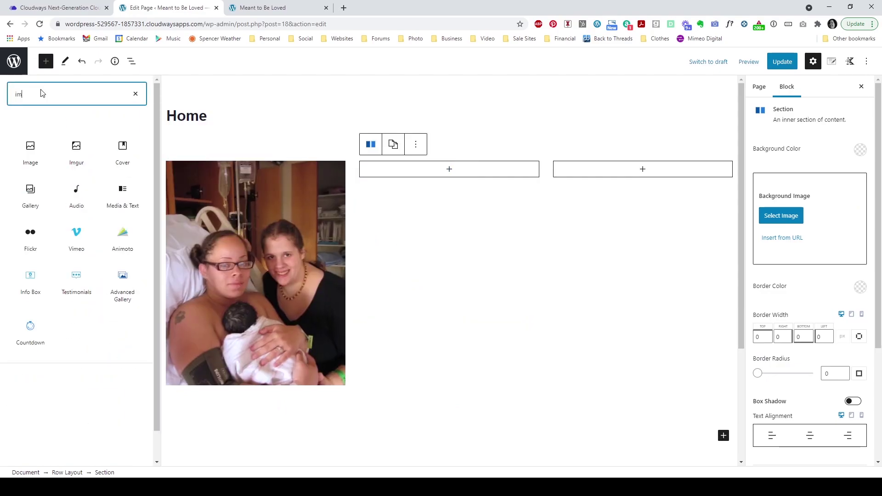
{"action": "left_click", "coordinate": [31, 156]}
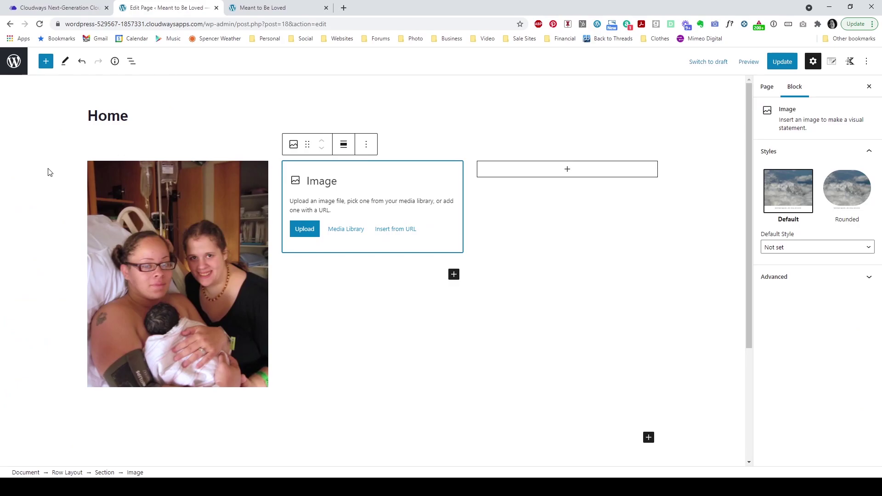
{"action": "left_click", "coordinate": [348, 232]}
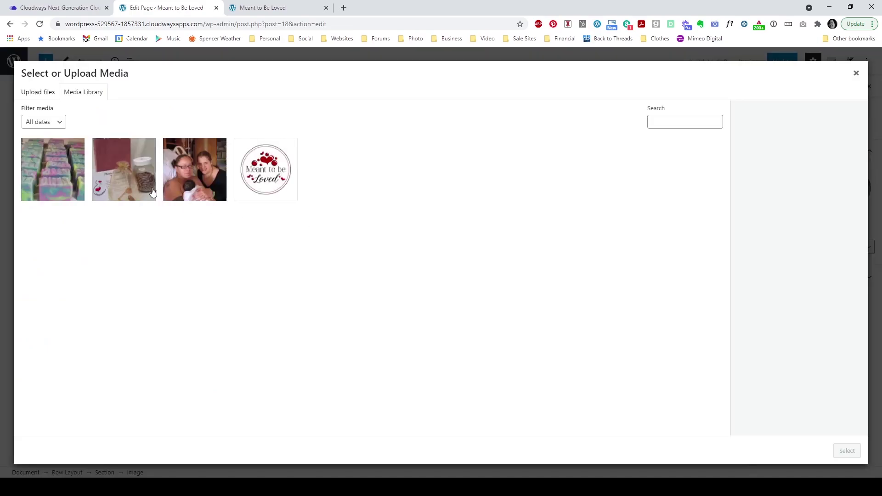
{"action": "left_click", "coordinate": [136, 189]}
{"action": "left_click", "coordinate": [839, 453]}
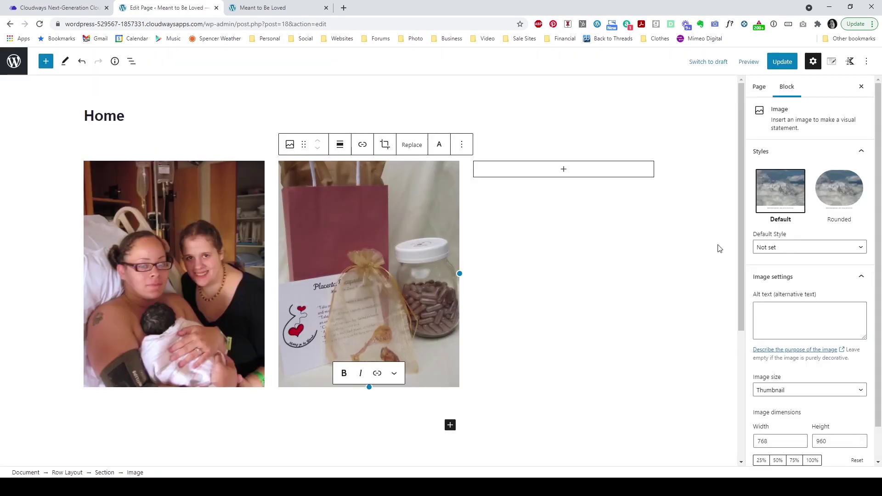
Step: Add an Image block with the Header3.jpg soap photo to the third column
{"action": "left_click", "coordinate": [566, 174]}
{"action": "left_click", "coordinate": [564, 170]}
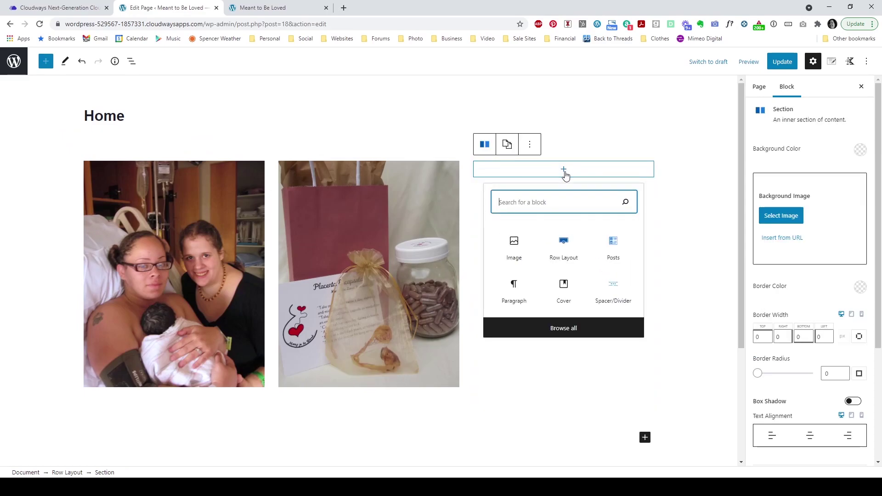
{"action": "left_click", "coordinate": [515, 243]}
{"action": "left_click", "coordinate": [541, 229]}
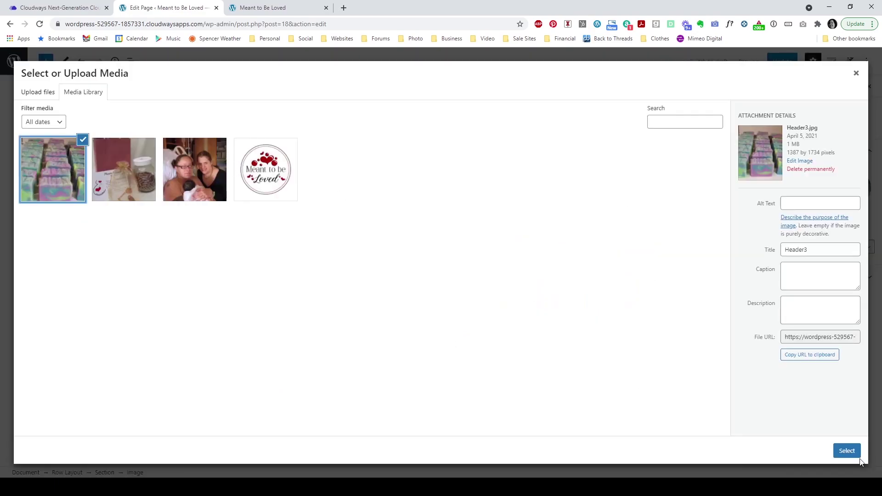
{"action": "left_click", "coordinate": [849, 452]}
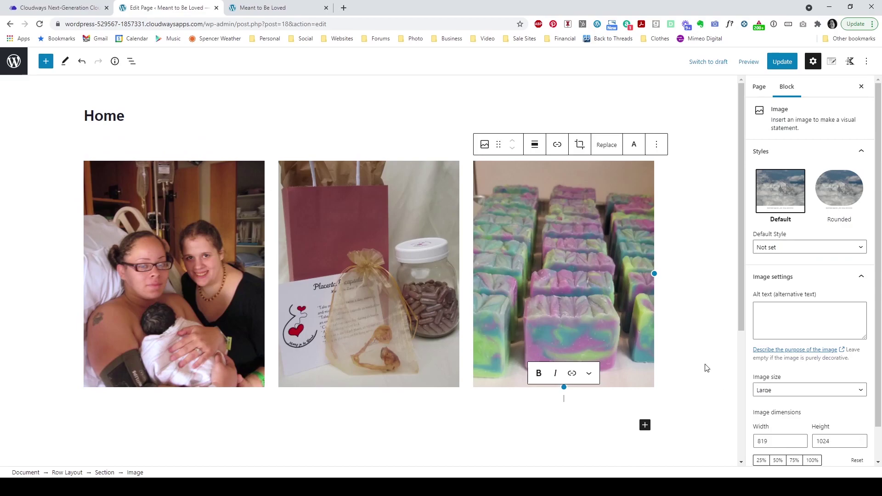
{"action": "left_click", "coordinate": [30, 274]}
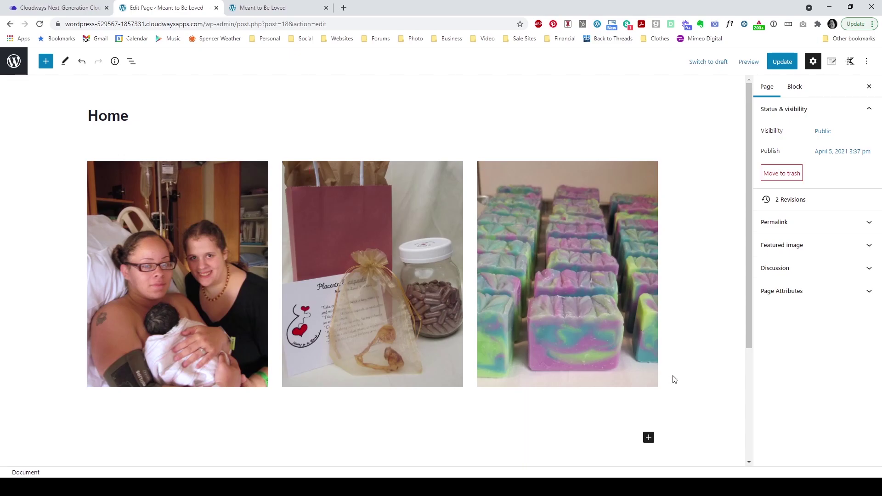
Step: Add a centred Advanced Heading reading 'Birth Services' under the family photo
{"action": "left_click", "coordinate": [265, 391]}
{"action": "left_click", "coordinate": [264, 391]}
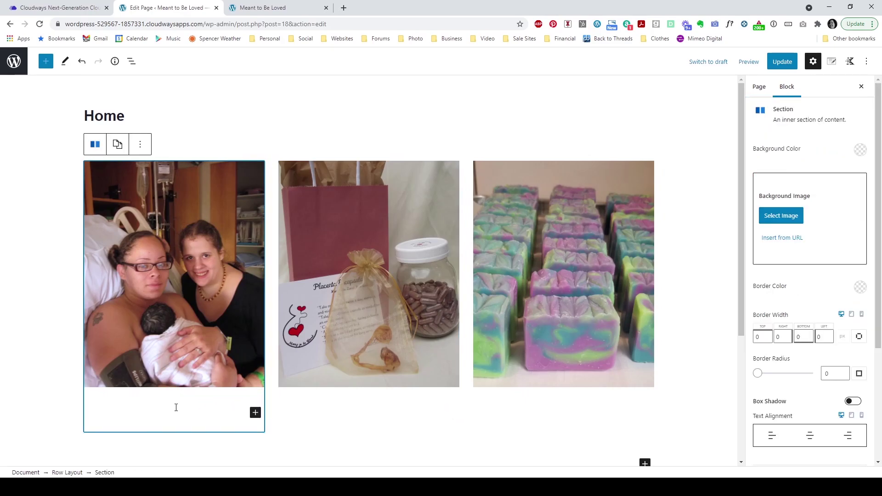
{"action": "left_click", "coordinate": [176, 408]}
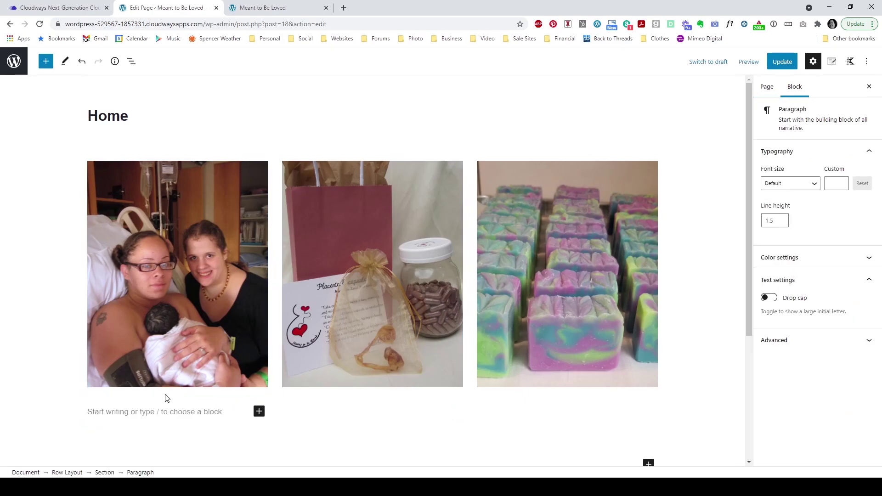
{"action": "left_click", "coordinate": [259, 411]}
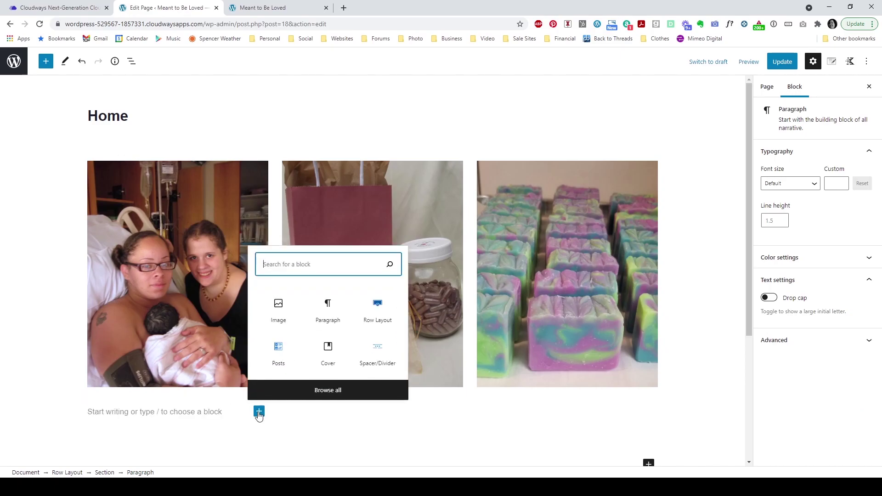
{"action": "left_click", "coordinate": [328, 391]}
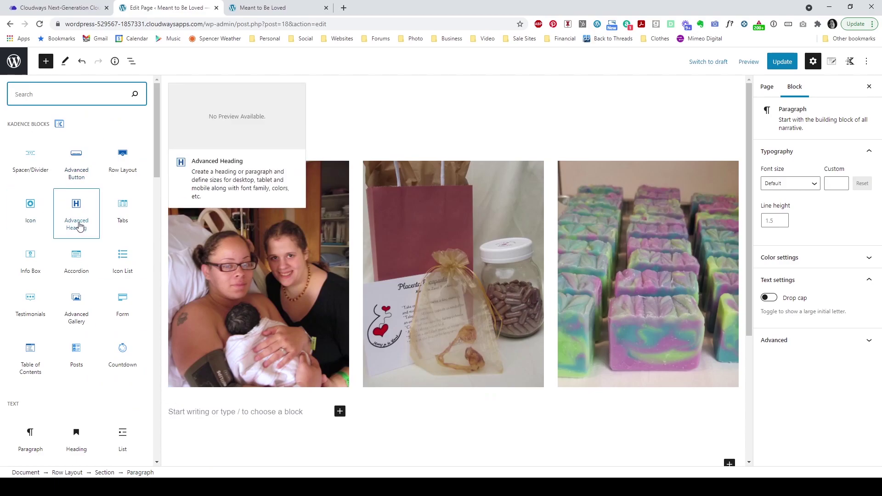
{"action": "left_click", "coordinate": [77, 213]}
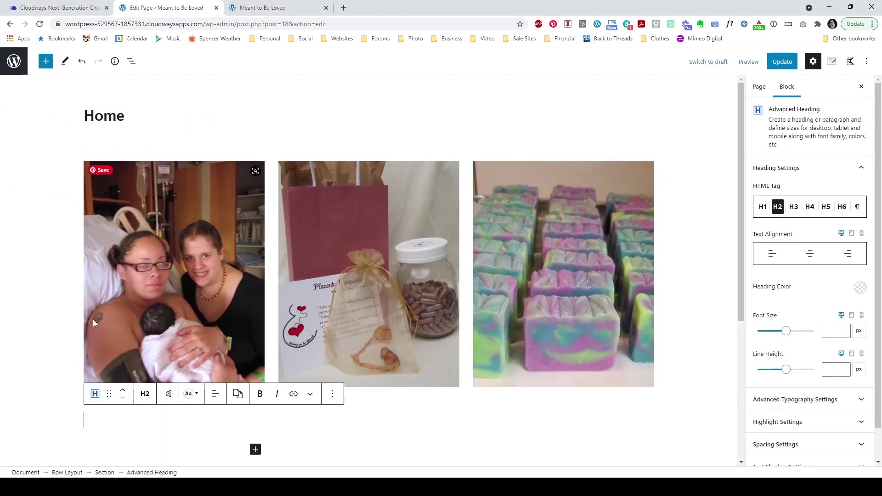
{"action": "type", "text": "Birth Services"}
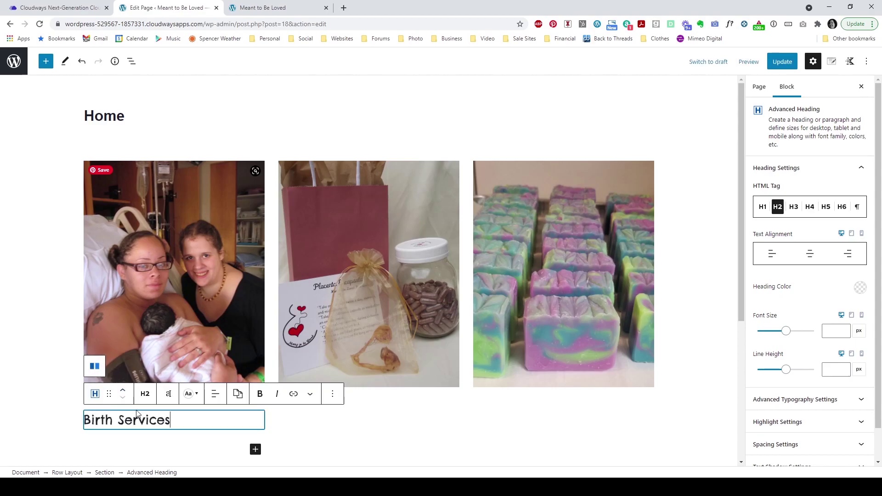
{"action": "left_click", "coordinate": [219, 397]}
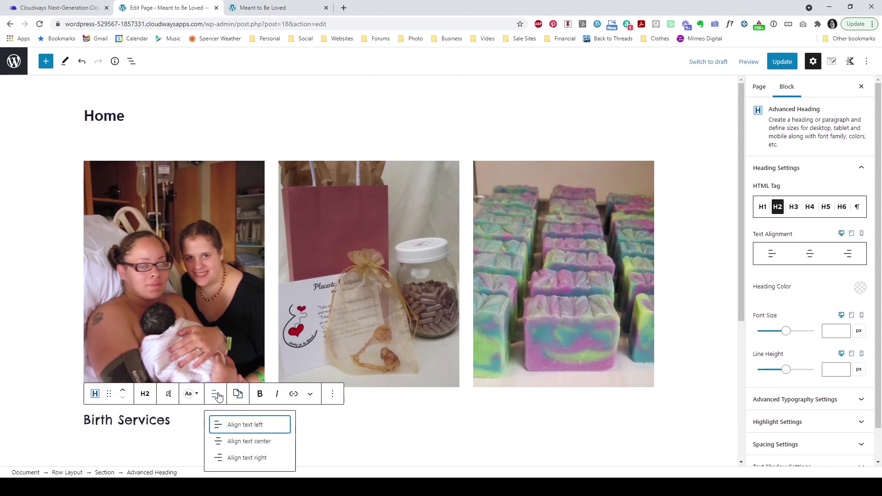
{"action": "left_click", "coordinate": [230, 441]}
{"action": "left_click", "coordinate": [181, 428]}
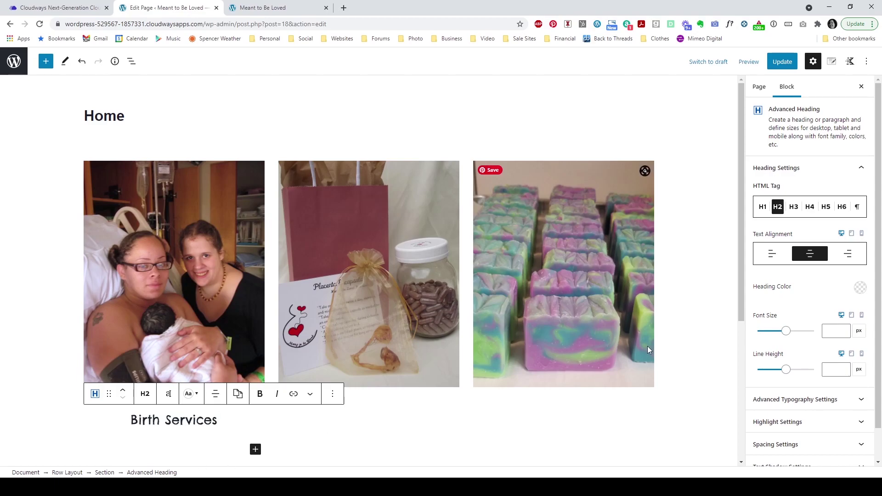
Step: Check the heading's advanced typography settings, then select the middle column below the bag photo
{"action": "scroll", "coordinate": [796, 329], "scroll_direction": "down", "scroll_amount": 1}
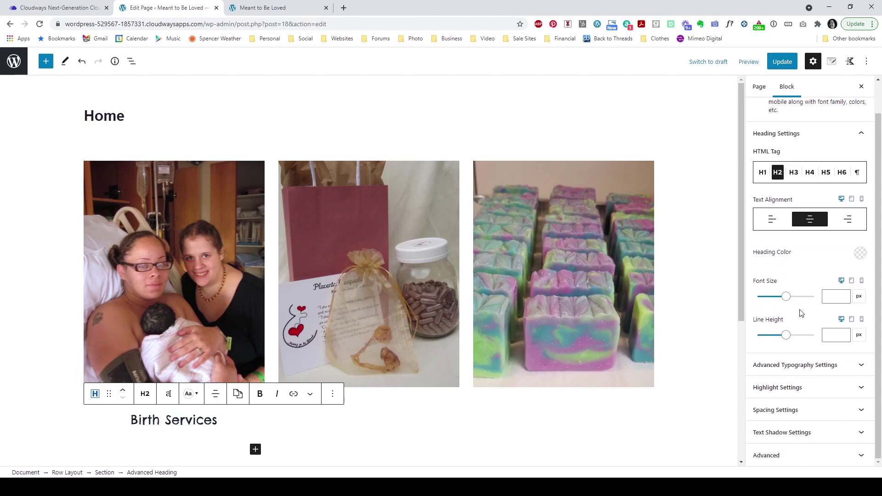
{"action": "left_click", "coordinate": [815, 368]}
{"action": "scroll", "coordinate": [813, 356], "scroll_direction": "down", "scroll_amount": 1}
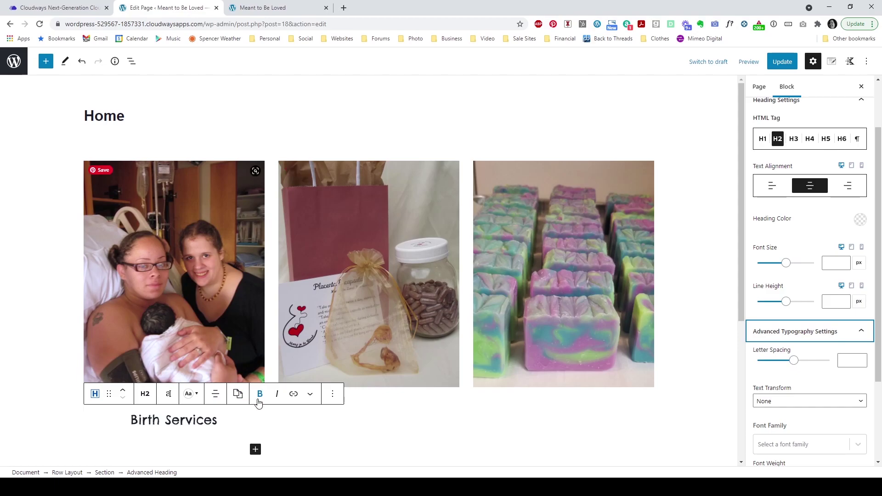
{"action": "left_click", "coordinate": [372, 407]}
{"action": "left_click", "coordinate": [450, 413]}
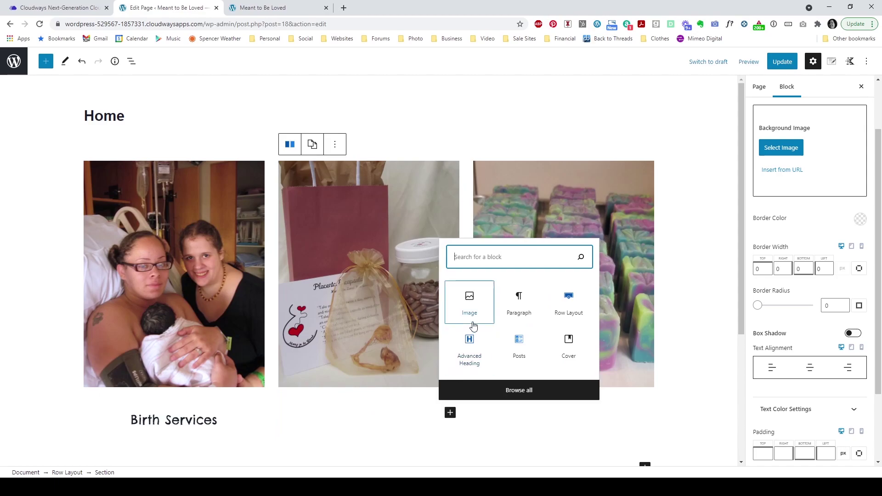
Step: Add a centred Advanced Heading reading 'Encapsulation' under the middle photo
{"action": "left_click", "coordinate": [476, 352]}
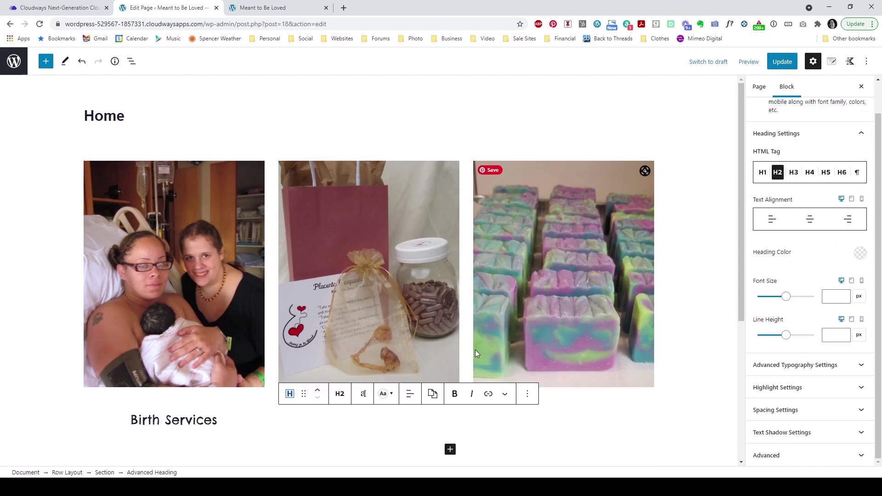
{"action": "type", "text": "Encapsulation"}
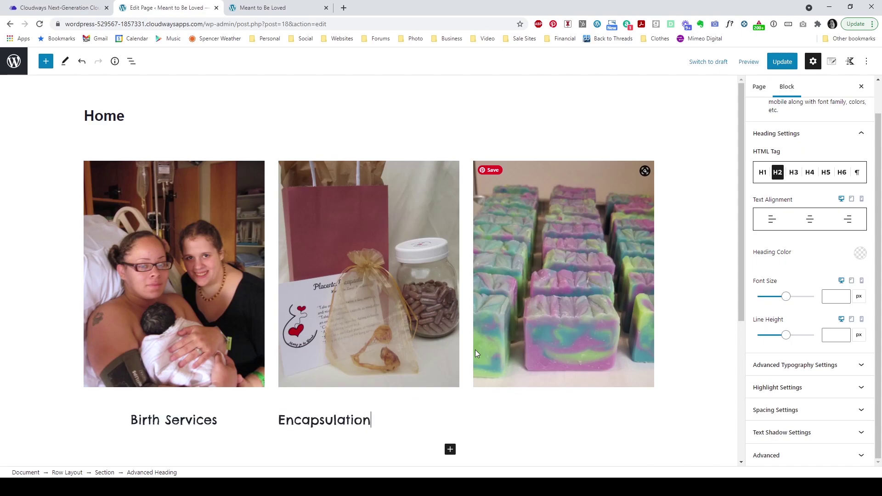
{"action": "left_click", "coordinate": [410, 394]}
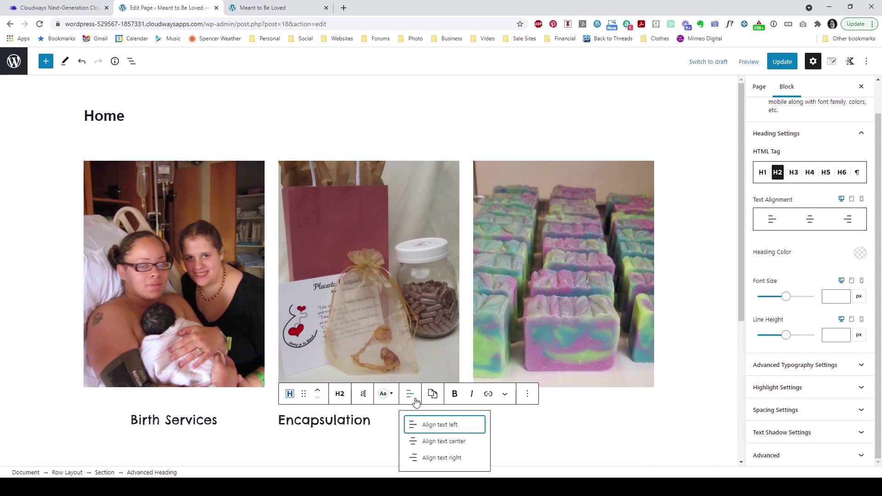
{"action": "left_click", "coordinate": [426, 440]}
Step: Add a centred Advanced Heading reading 'Soaps' under the third-column soap photo
{"action": "left_click", "coordinate": [578, 352]}
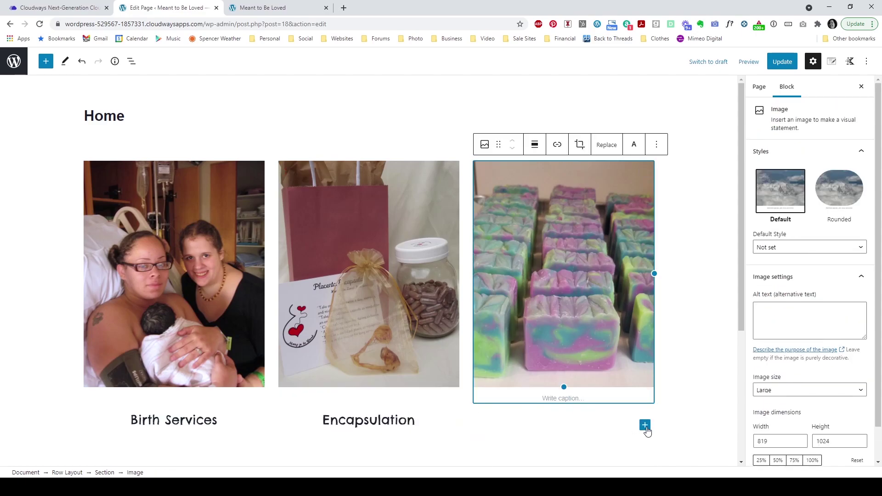
{"action": "left_click", "coordinate": [646, 430]}
{"action": "left_click", "coordinate": [645, 413]}
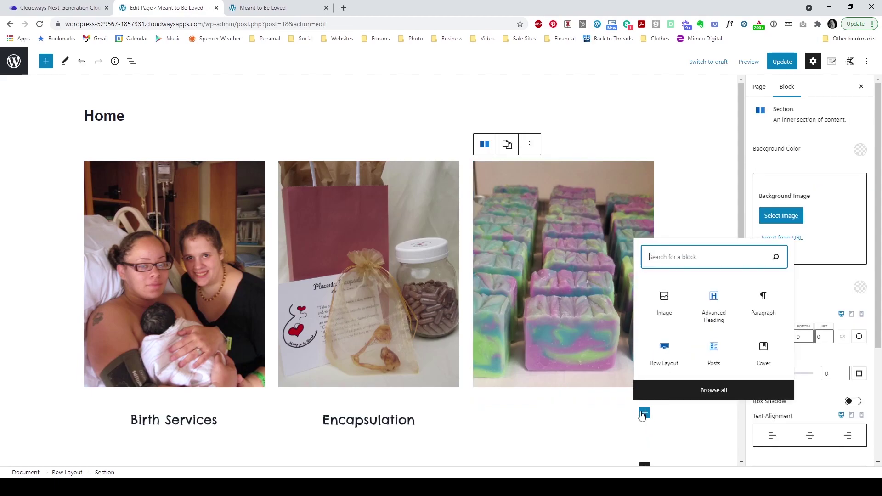
{"action": "left_click", "coordinate": [710, 324]}
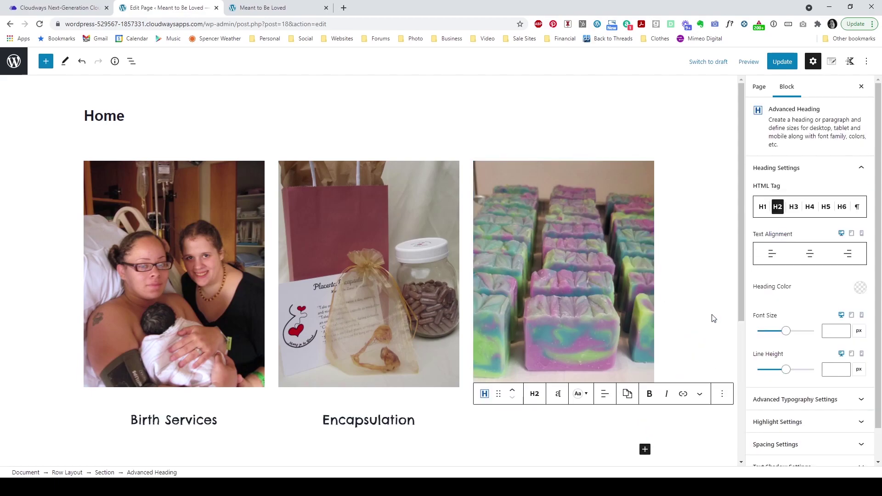
{"action": "type", "text": "Soaps"}
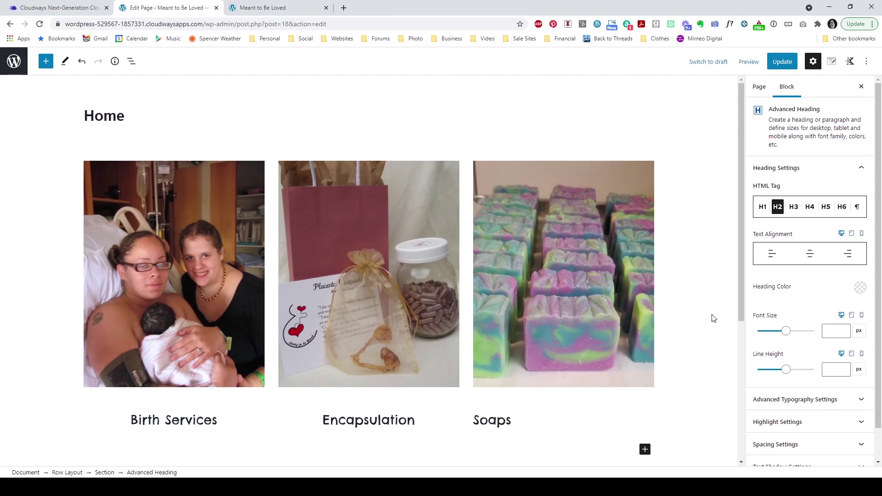
{"action": "left_click", "coordinate": [605, 394]}
{"action": "left_click", "coordinate": [616, 440]}
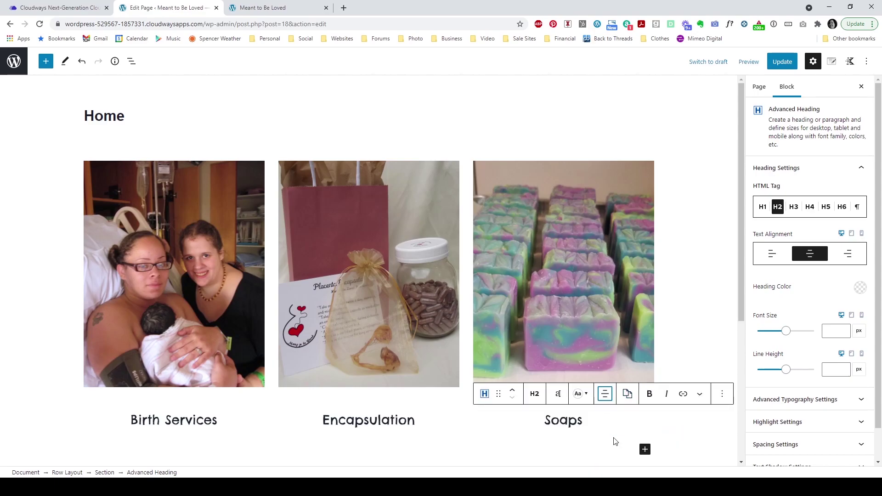
{"action": "left_click", "coordinate": [675, 330]}
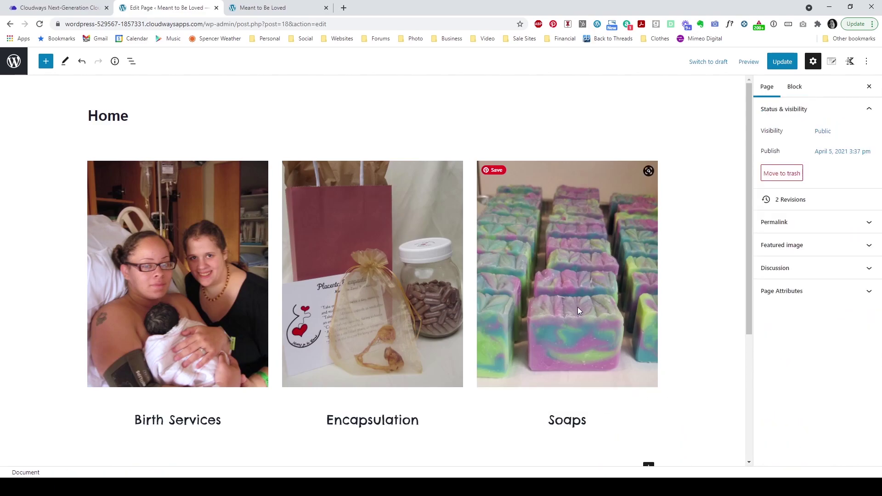
Step: Review the three images' settings and the Birth Services heading text, then scroll down
{"action": "left_click", "coordinate": [226, 329]}
{"action": "left_click", "coordinate": [370, 276]}
{"action": "left_click", "coordinate": [548, 273]}
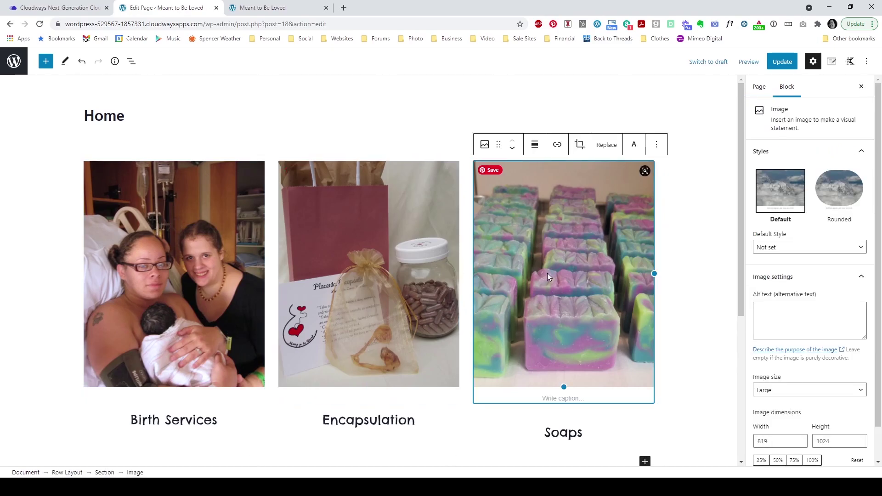
{"action": "left_click", "coordinate": [679, 336]}
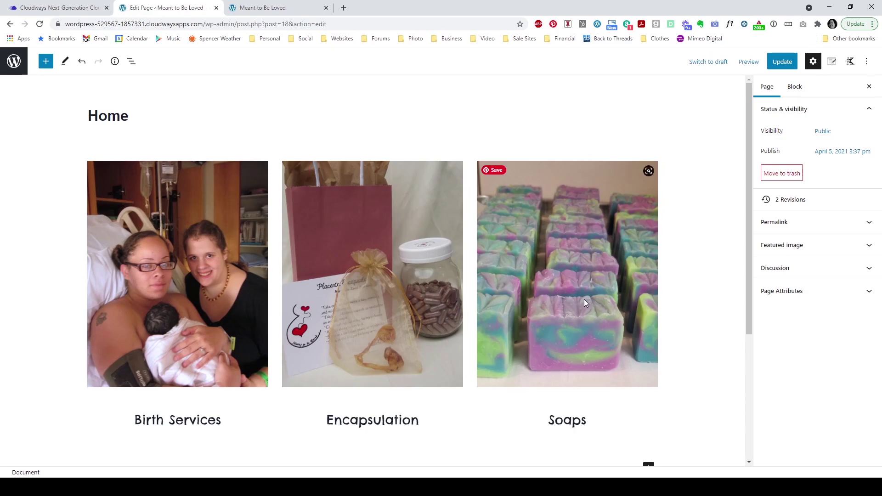
{"action": "left_click", "coordinate": [207, 270]}
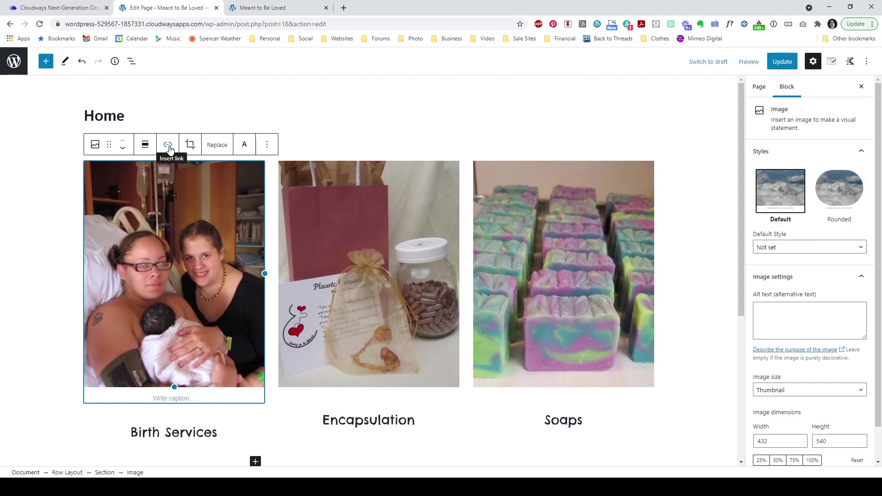
{"action": "left_click", "coordinate": [214, 441]}
{"action": "left_click_drag", "start_coordinate": [222, 420], "coordinate": [128, 430]}
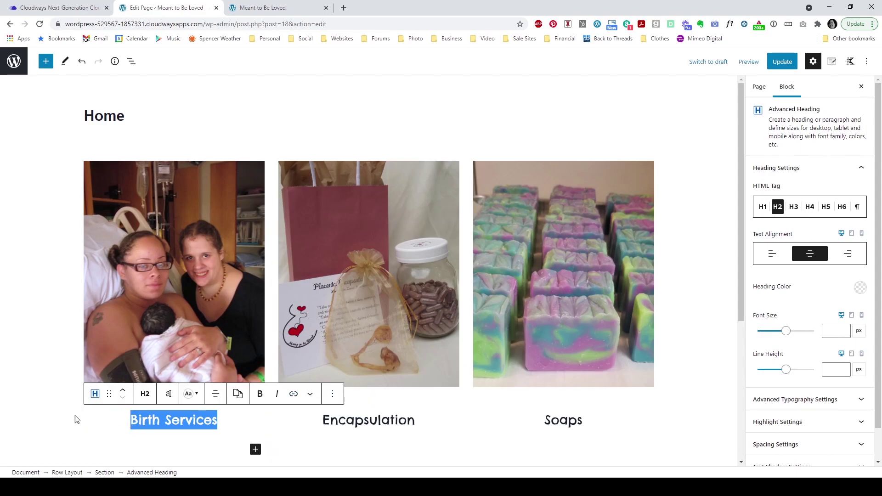
{"action": "left_click", "coordinate": [42, 382]}
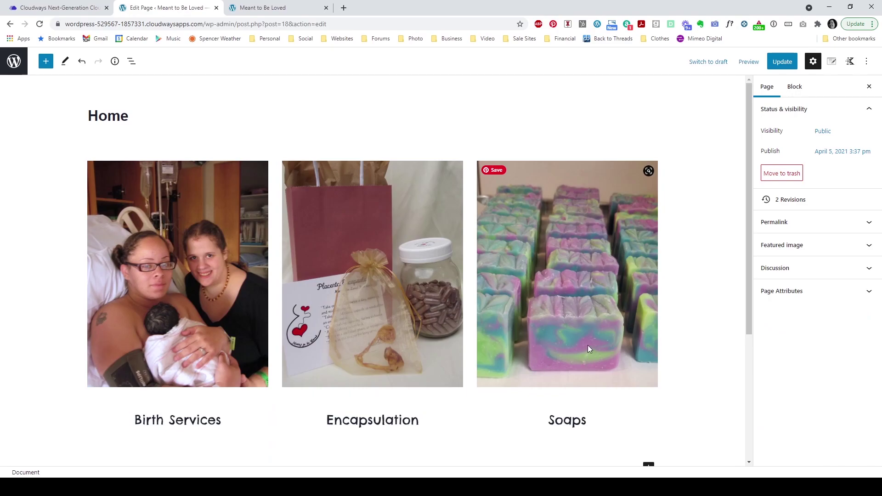
{"action": "scroll", "coordinate": [603, 337], "scroll_direction": "down", "scroll_amount": 2}
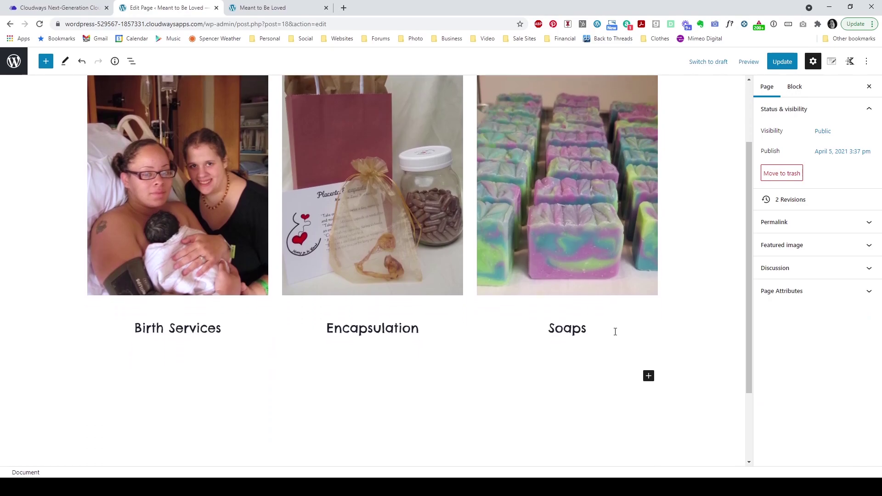
{"action": "scroll", "coordinate": [615, 332], "scroll_direction": "down", "scroll_amount": 2}
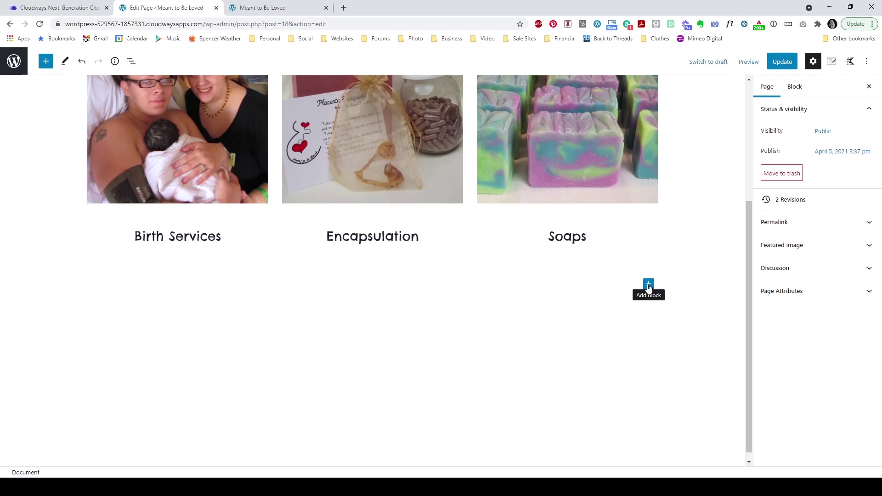
Step: Add a full-width one-column Row Layout below the headings and start choosing its background image
{"action": "left_click", "coordinate": [649, 286]}
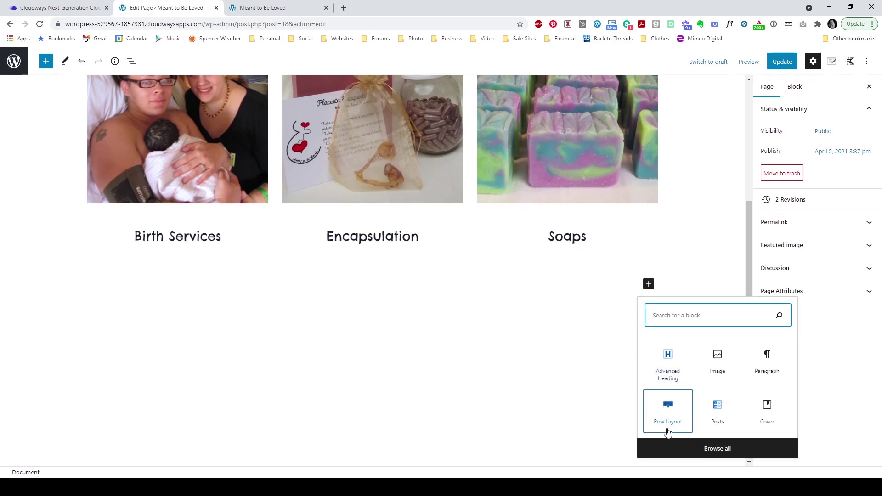
{"action": "left_click", "coordinate": [672, 425]}
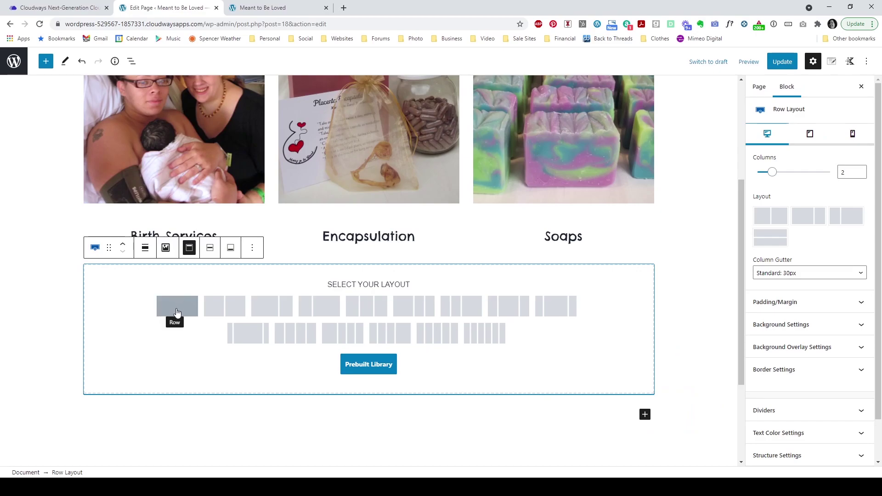
{"action": "left_click", "coordinate": [175, 309]}
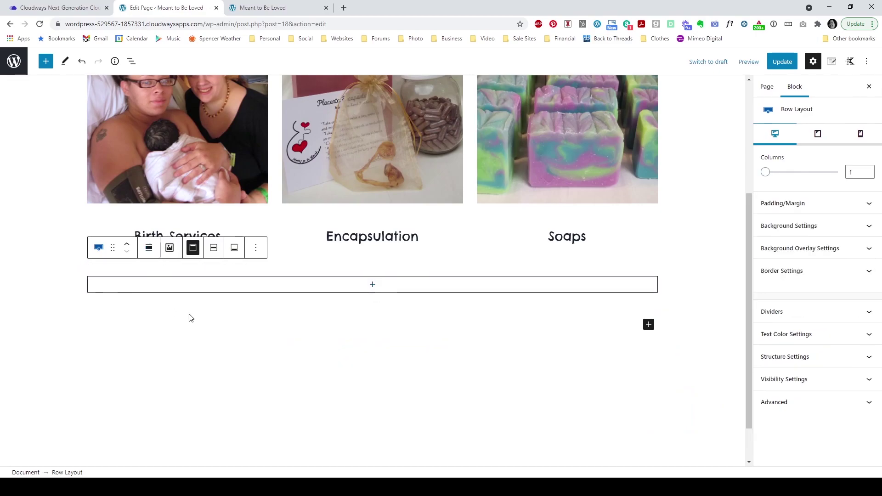
{"action": "left_click", "coordinate": [149, 253]}
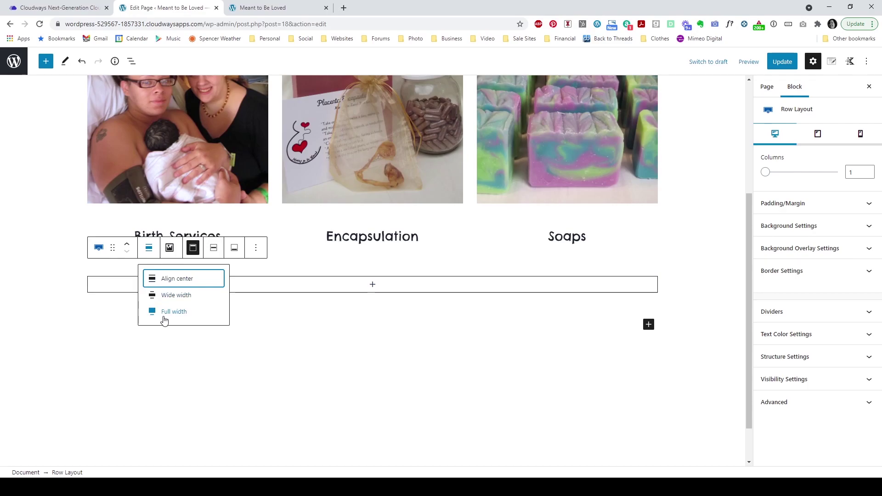
{"action": "left_click", "coordinate": [165, 316]}
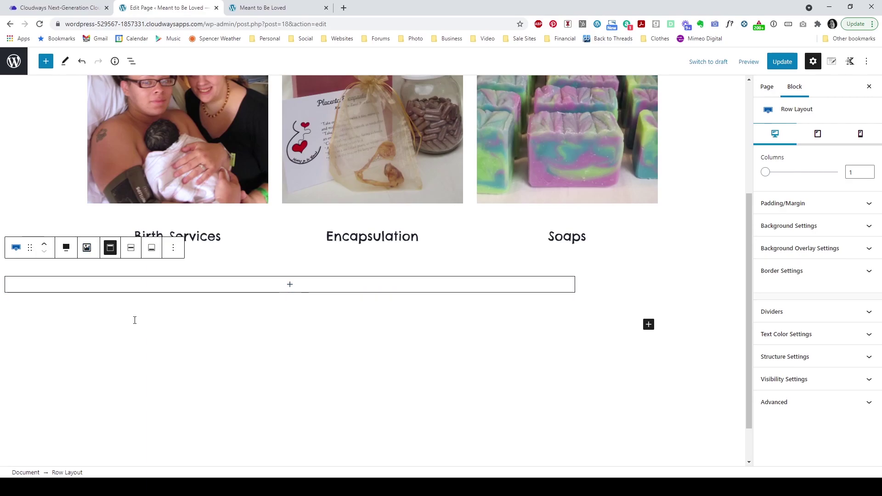
{"action": "left_click", "coordinate": [86, 249]}
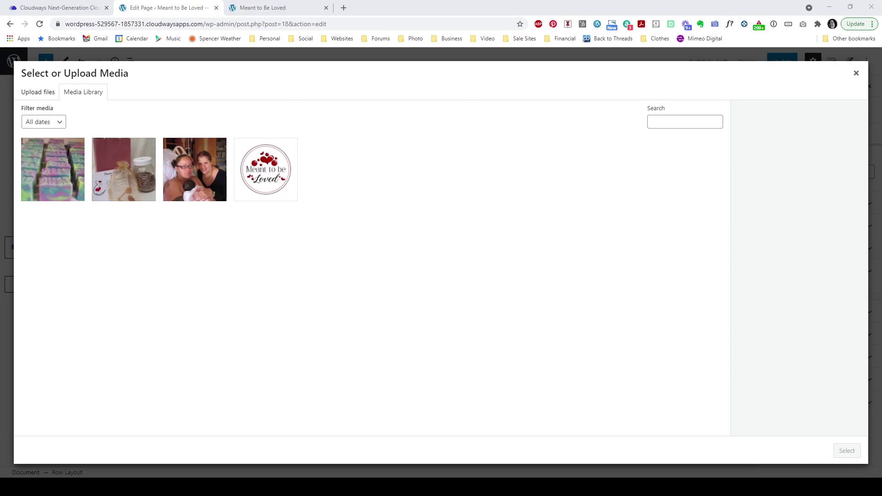
Step: Upload a colourful soap photo as the row's background image, then select the row's inner Section
{"action": "left_click_drag", "start_coordinate": [115, 495], "coordinate": [115, 335]}
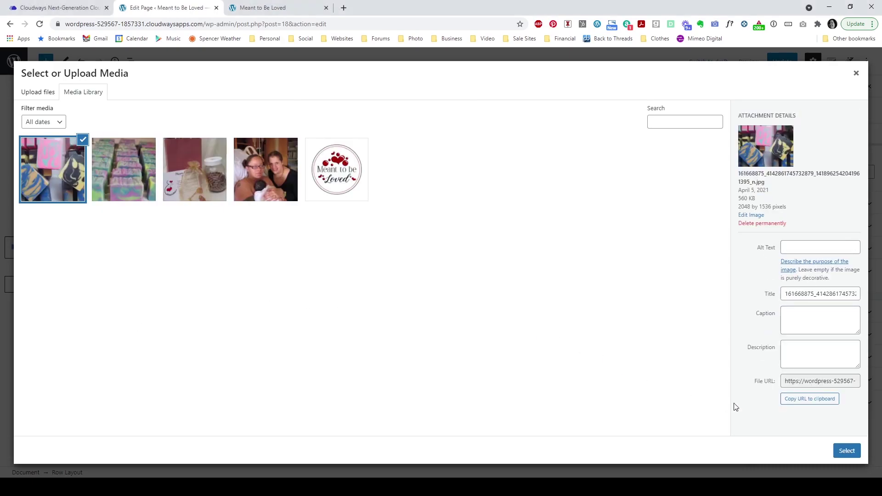
{"action": "left_click", "coordinate": [850, 452]}
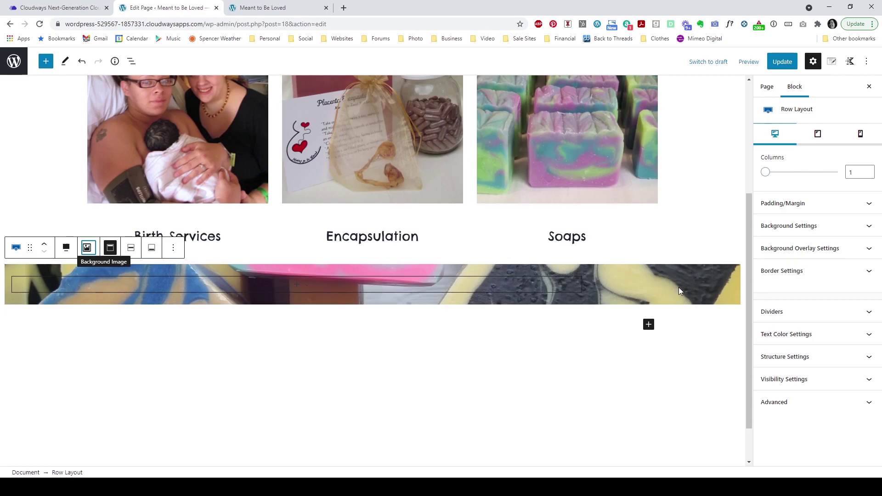
{"action": "mouse_move", "coordinate": [665, 295]}
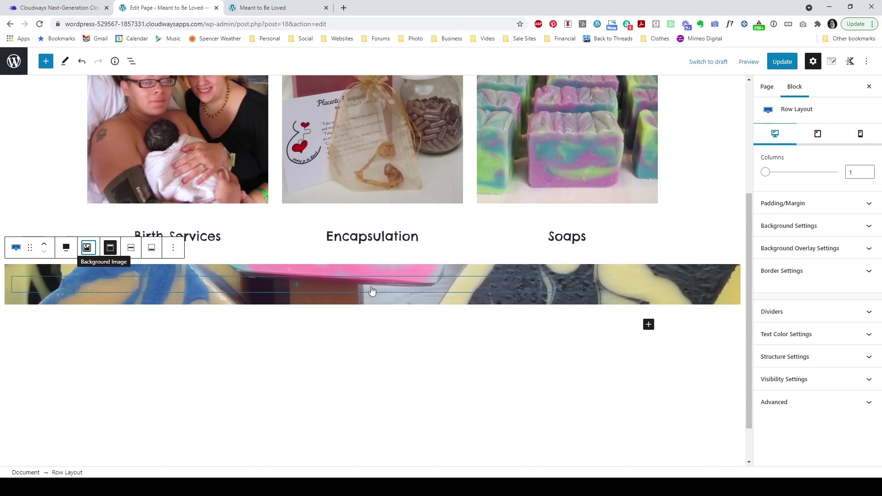
{"action": "left_click", "coordinate": [263, 282]}
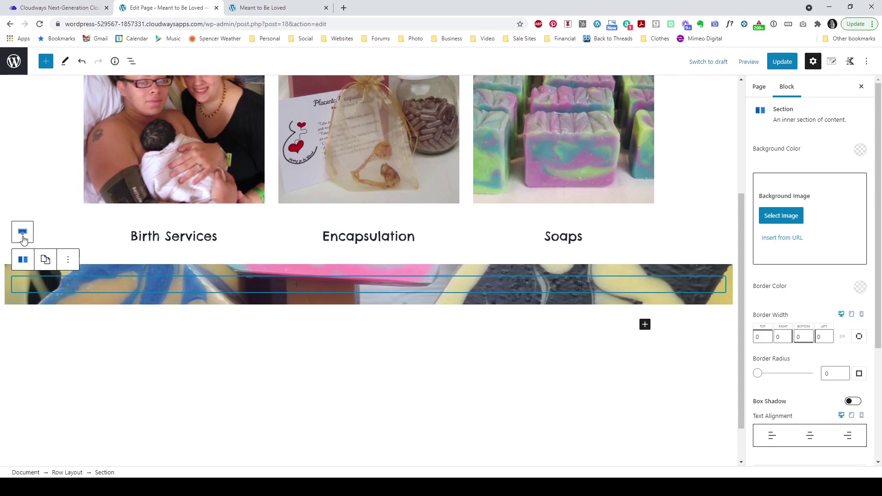
Step: Switch the parent row's padding unit to % for 25% top and bottom padding
{"action": "left_click", "coordinate": [24, 234]}
{"action": "mouse_move", "coordinate": [189, 300]}
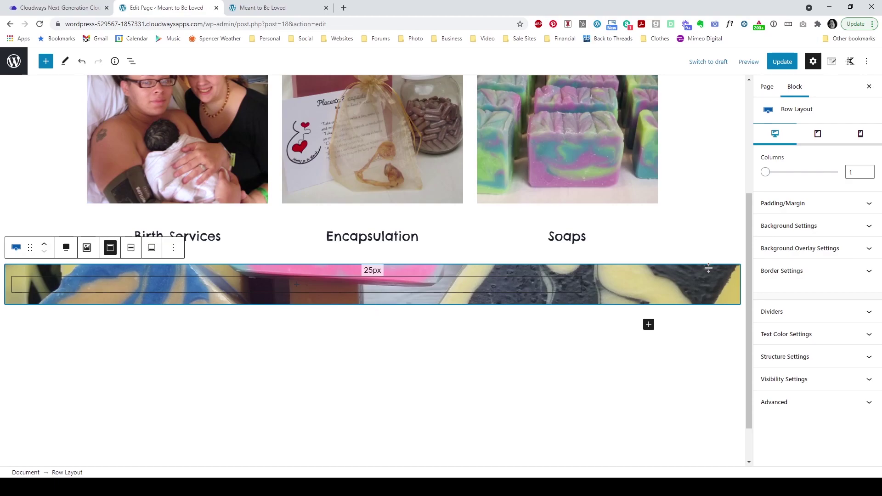
{"action": "left_click", "coordinate": [766, 211]}
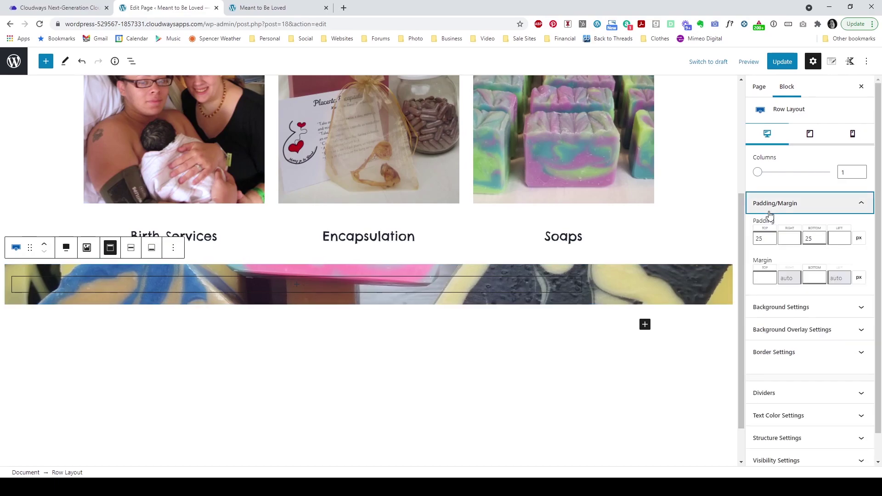
{"action": "left_click", "coordinate": [859, 238]}
{"action": "left_click", "coordinate": [861, 323]}
{"action": "scroll", "coordinate": [648, 266], "scroll_direction": "down", "scroll_amount": 2}
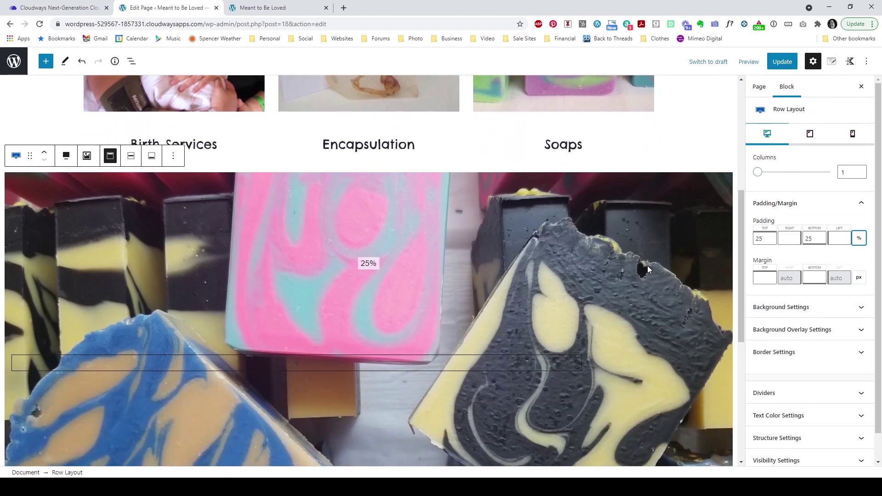
{"action": "scroll", "coordinate": [647, 265], "scroll_direction": "down", "scroll_amount": 2}
Step: Insert a Paragraph block in the soap row's Section and select its placeholder 'Text'
{"action": "left_click", "coordinate": [788, 67]}
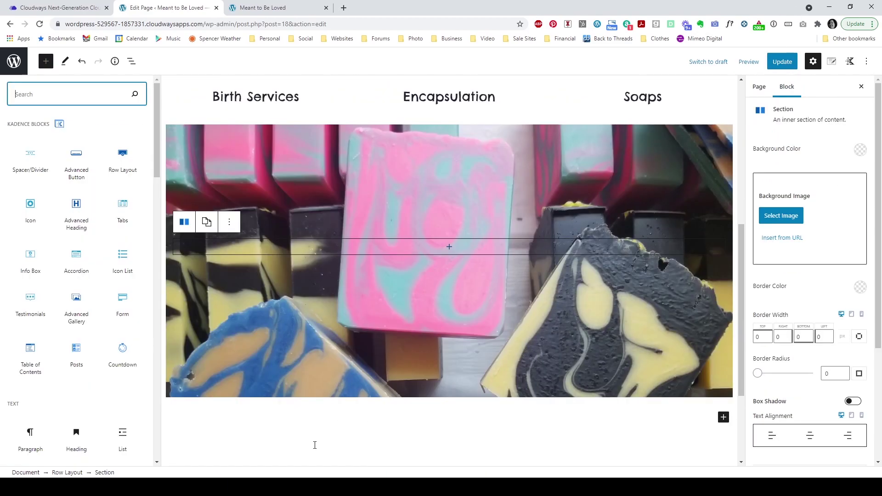
{"action": "scroll", "coordinate": [49, 297], "scroll_direction": "down", "scroll_amount": 3}
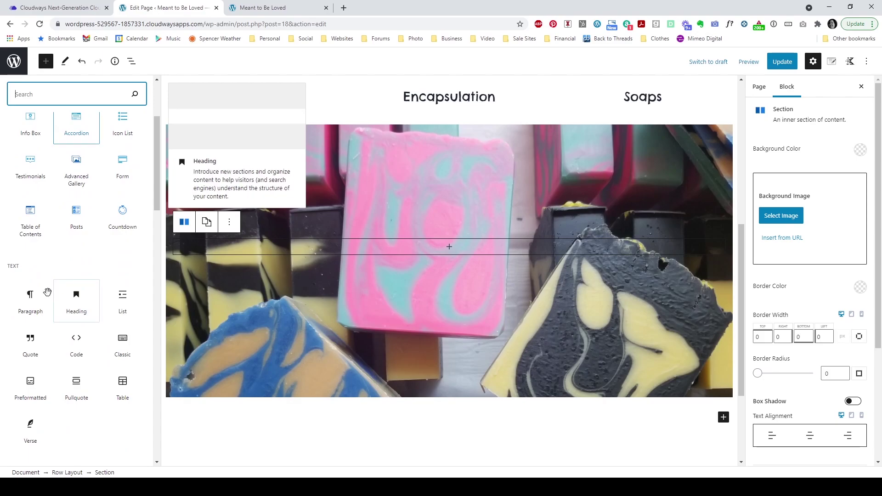
{"action": "left_click", "coordinate": [31, 297]}
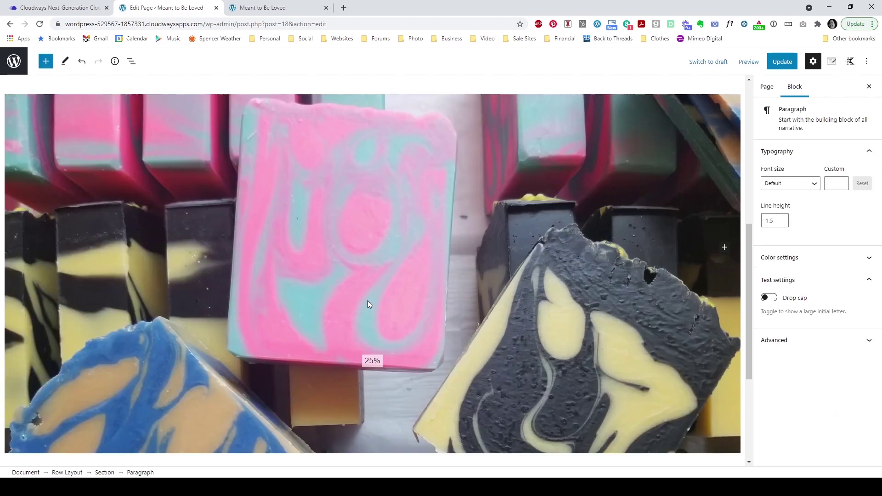
{"action": "scroll", "coordinate": [368, 300], "scroll_direction": "down", "scroll_amount": 2}
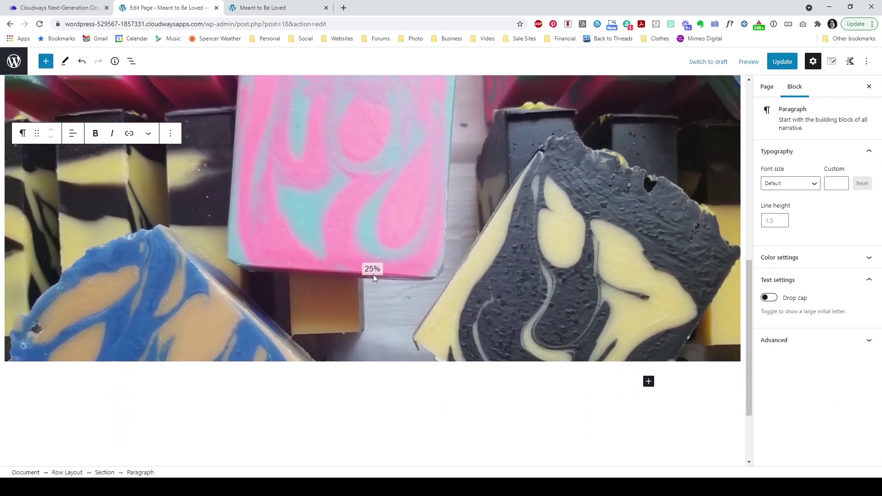
{"action": "left_click", "coordinate": [210, 147]}
{"action": "left_click", "coordinate": [32, 155]}
{"action": "left_click_drag", "start_coordinate": [32, 156], "coordinate": [11, 156]}
Step: Update the Home page and reload the live site to check the taller soap-photo band
{"action": "left_click", "coordinate": [783, 61]}
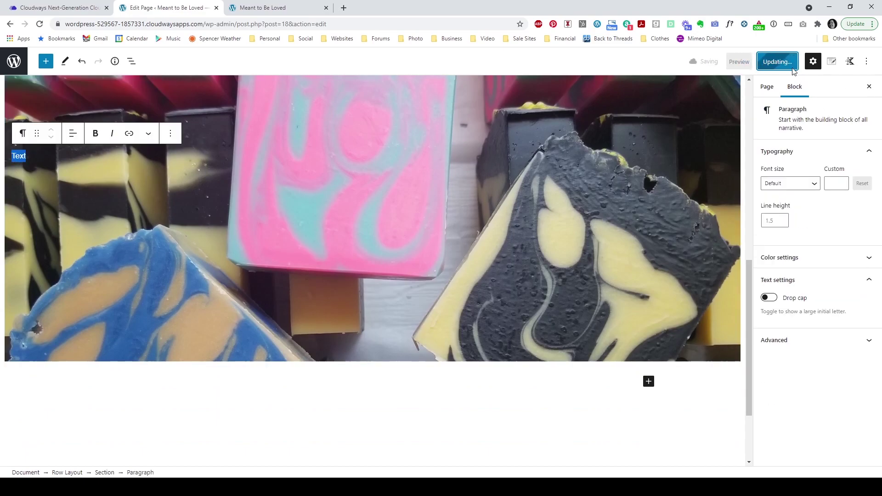
{"action": "left_click", "coordinate": [249, 8]}
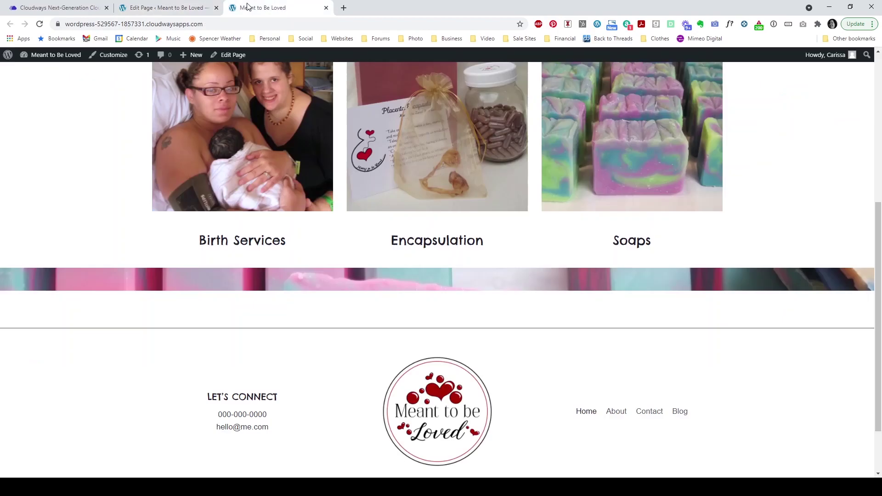
{"action": "left_click", "coordinate": [40, 24]}
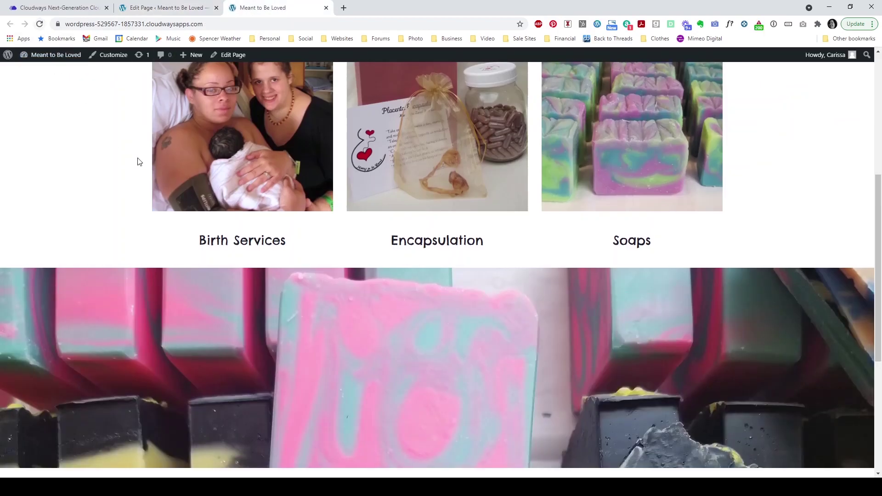
{"action": "scroll", "coordinate": [116, 174], "scroll_direction": "up", "scroll_amount": 2}
{"action": "scroll", "coordinate": [116, 174], "scroll_direction": "up", "scroll_amount": 2}
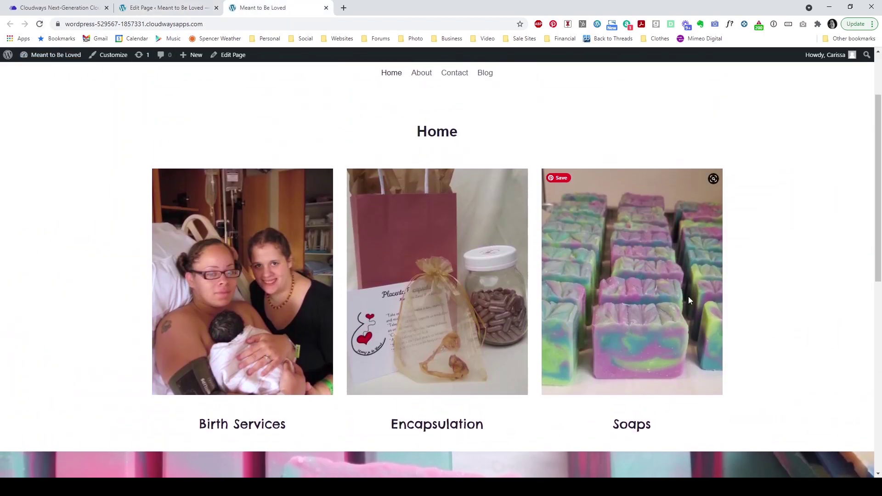
{"action": "scroll", "coordinate": [93, 203], "scroll_direction": "down", "scroll_amount": 8}
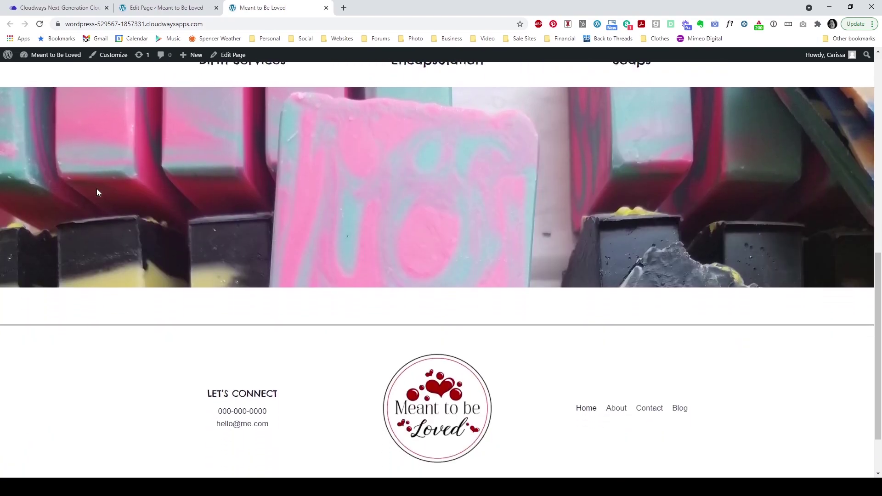
{"action": "scroll", "coordinate": [97, 191], "scroll_direction": "up", "scroll_amount": 2}
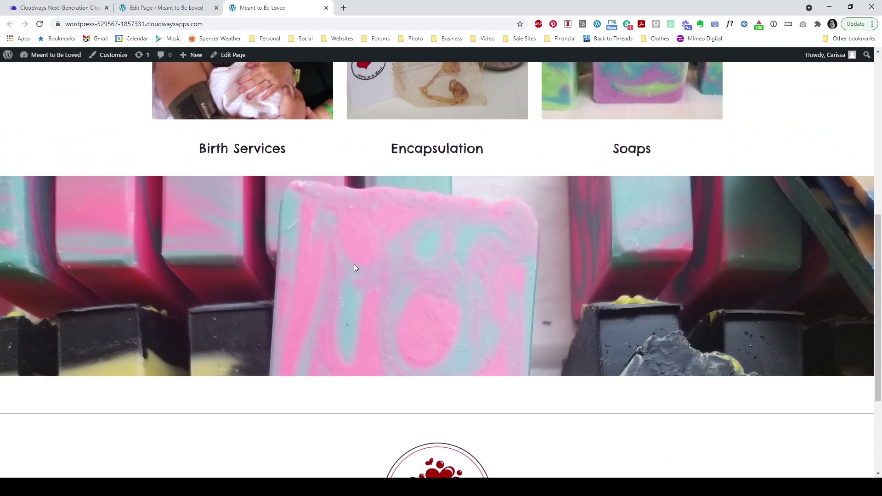
Step: Select the section inside the soap row and give it the white background preset
{"action": "left_click", "coordinate": [140, 9]}
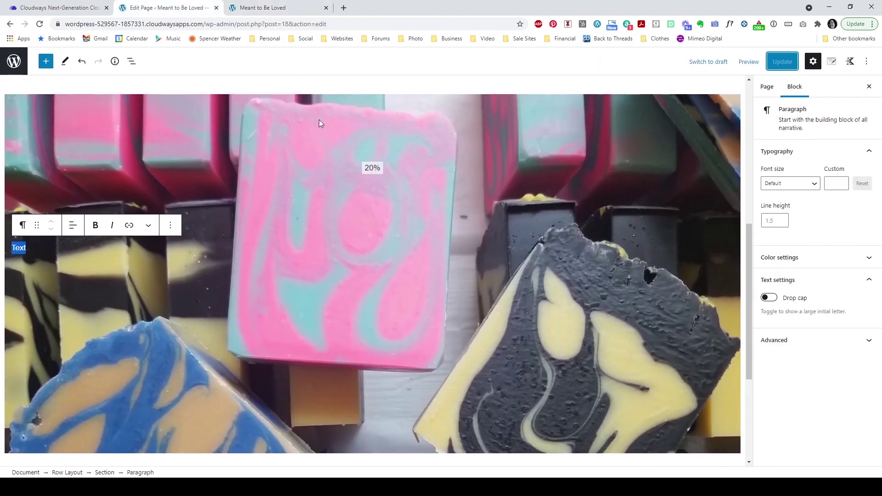
{"action": "left_click", "coordinate": [260, 112]}
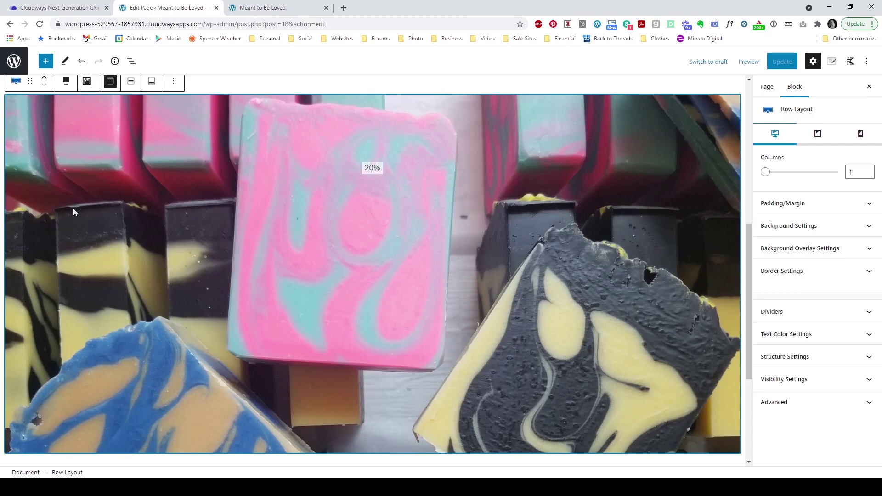
{"action": "left_click", "coordinate": [117, 244]}
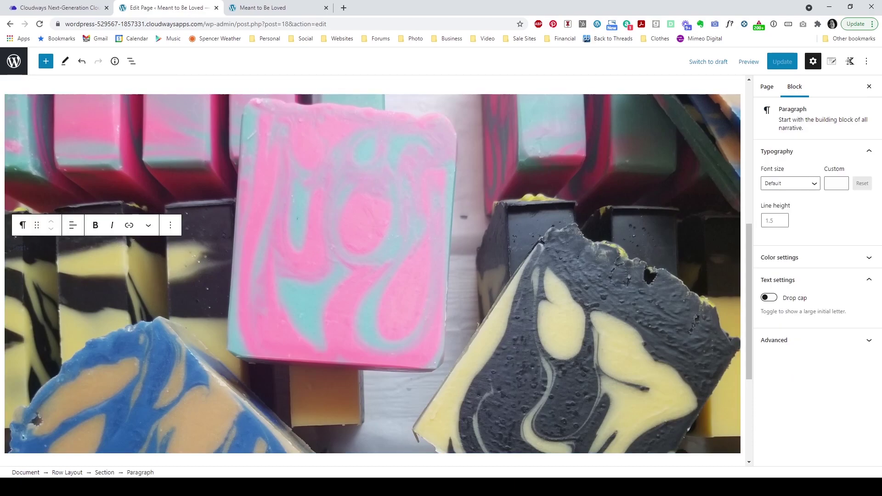
{"action": "left_click", "coordinate": [242, 217]}
{"action": "left_click", "coordinate": [44, 246]}
{"action": "mouse_move", "coordinate": [23, 225]}
{"action": "left_click", "coordinate": [21, 197]}
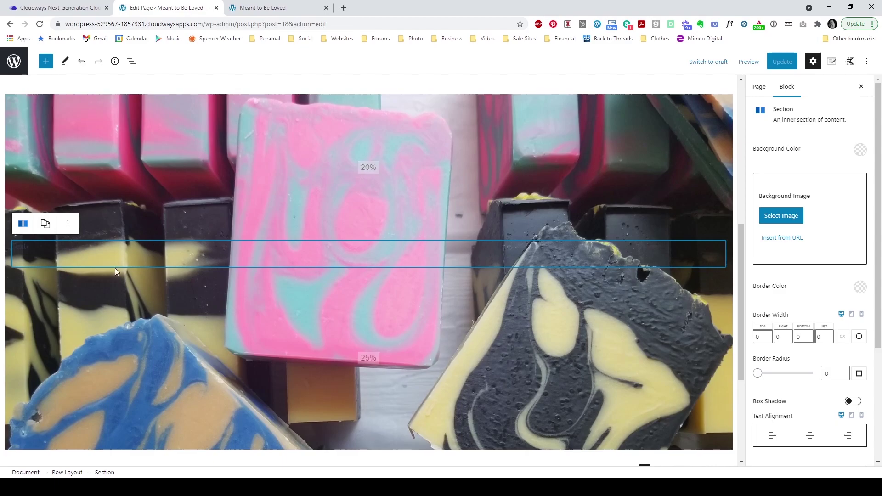
{"action": "mouse_move", "coordinate": [27, 228]}
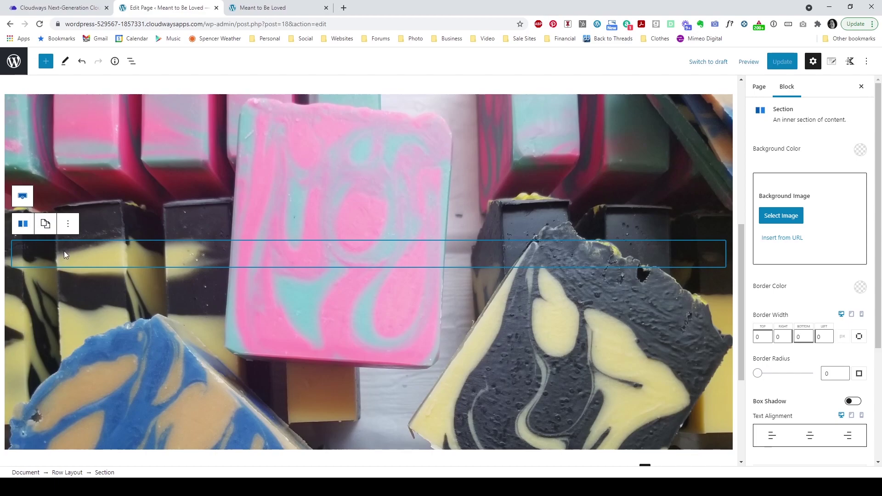
{"action": "left_click", "coordinate": [64, 250]}
{"action": "left_click", "coordinate": [23, 196]}
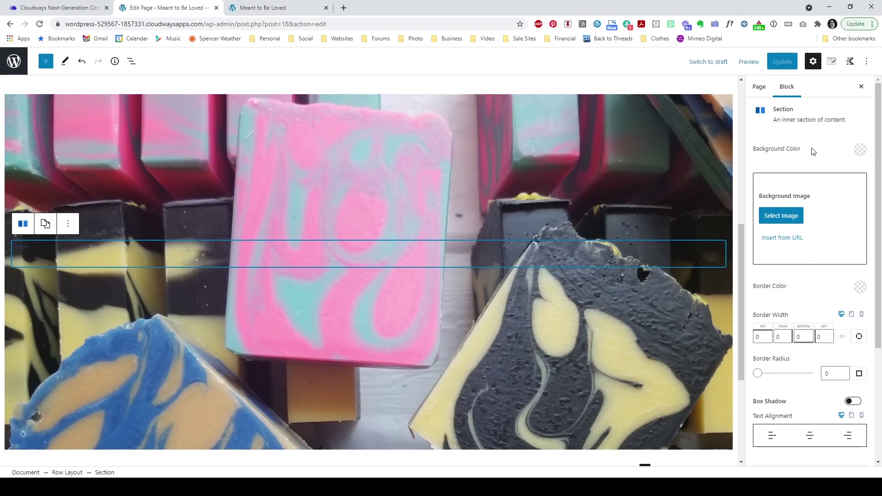
{"action": "left_click", "coordinate": [860, 150]}
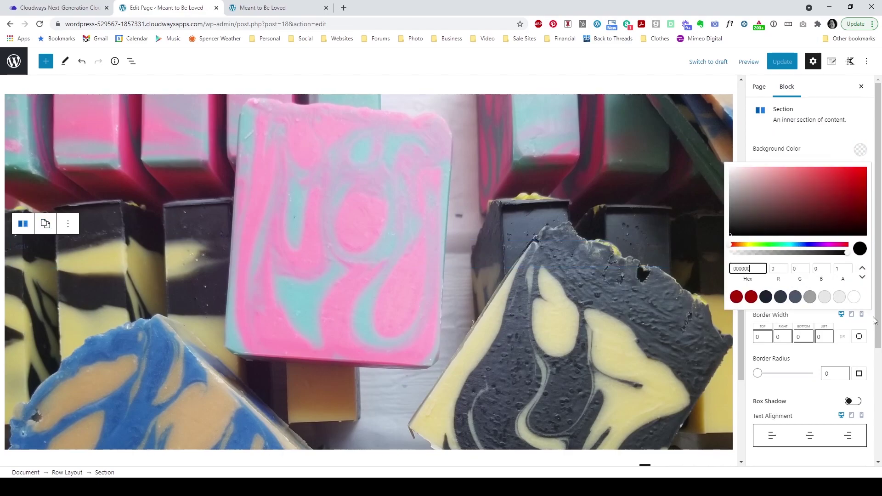
{"action": "left_click", "coordinate": [854, 297]}
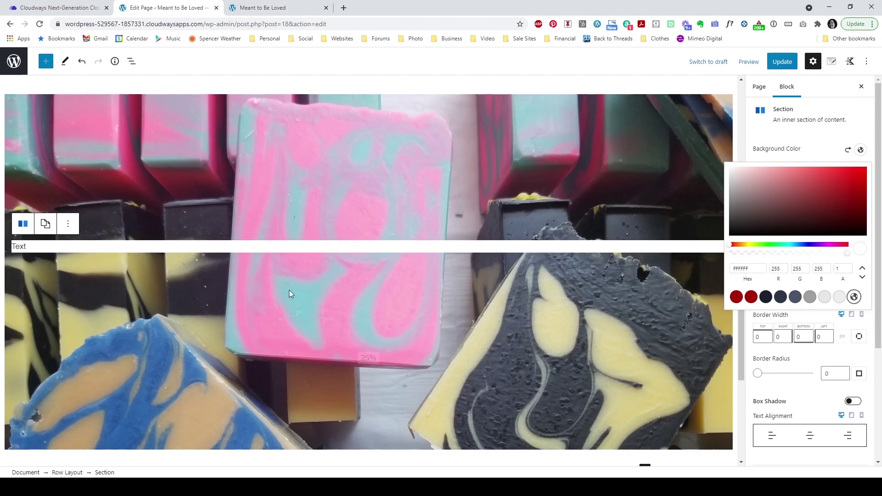
Step: Set the section's padding to 10% on all four sides
{"action": "left_click", "coordinate": [36, 249]}
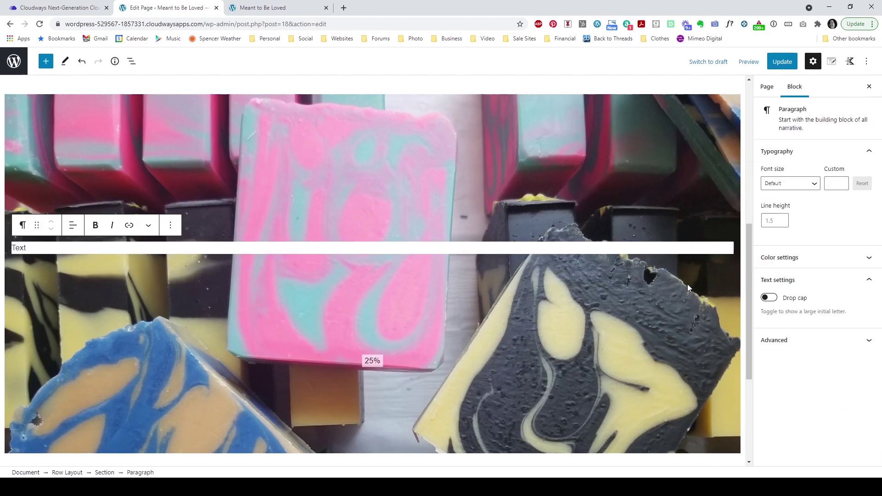
{"action": "left_click", "coordinate": [22, 198]}
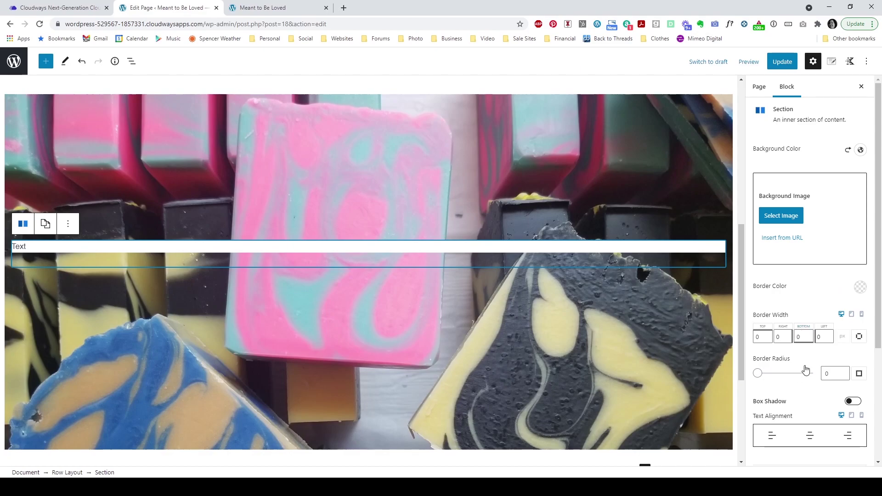
{"action": "scroll", "coordinate": [818, 281], "scroll_direction": "down", "scroll_amount": 4}
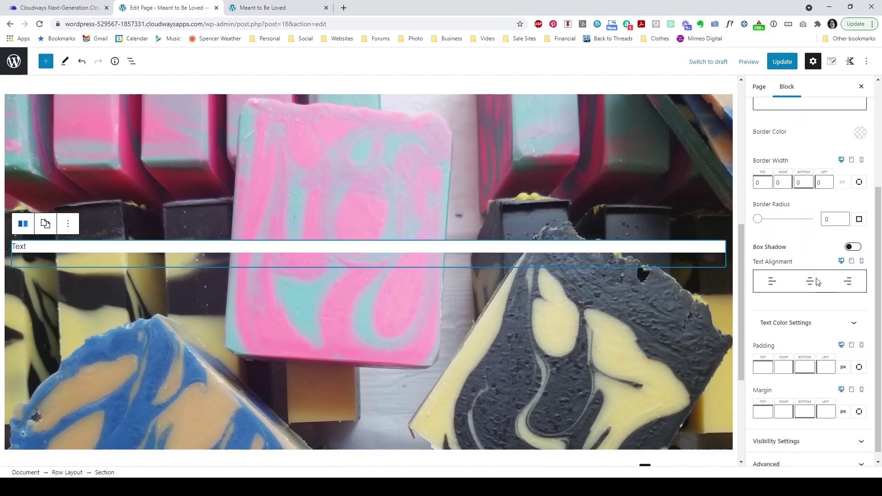
{"action": "left_click", "coordinate": [843, 358]}
{"action": "left_click", "coordinate": [840, 449]}
{"action": "left_click", "coordinate": [764, 358]}
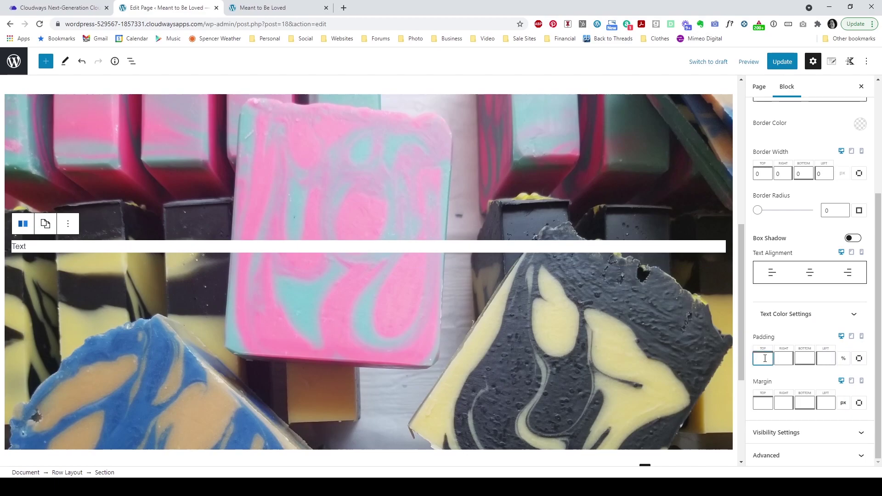
{"action": "type", "text": "10"}
{"action": "left_click", "coordinate": [783, 359]}
{"action": "type", "text": "10"}
{"action": "left_click", "coordinate": [802, 358]}
{"action": "type", "text": "10"}
{"action": "left_click", "coordinate": [826, 359]}
{"action": "type", "text": "10"}
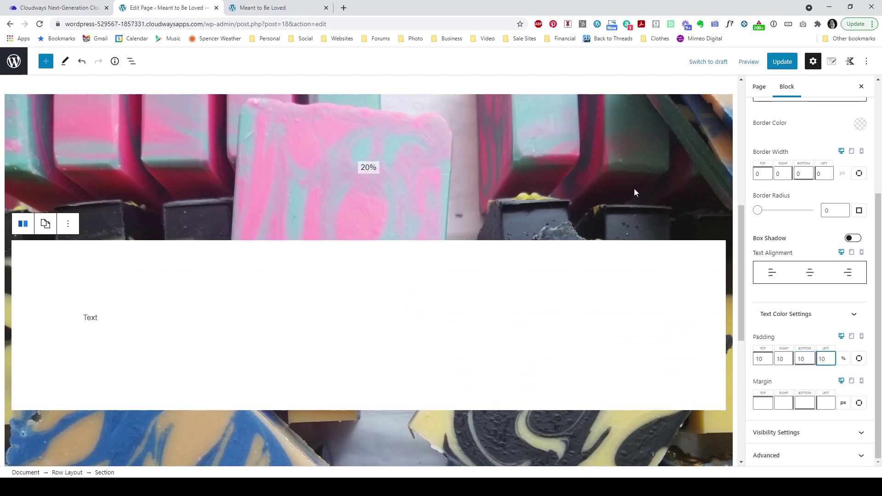
Step: Update the page, reload the live site to check the white padded section, then return to the editor
{"action": "left_click", "coordinate": [782, 61]}
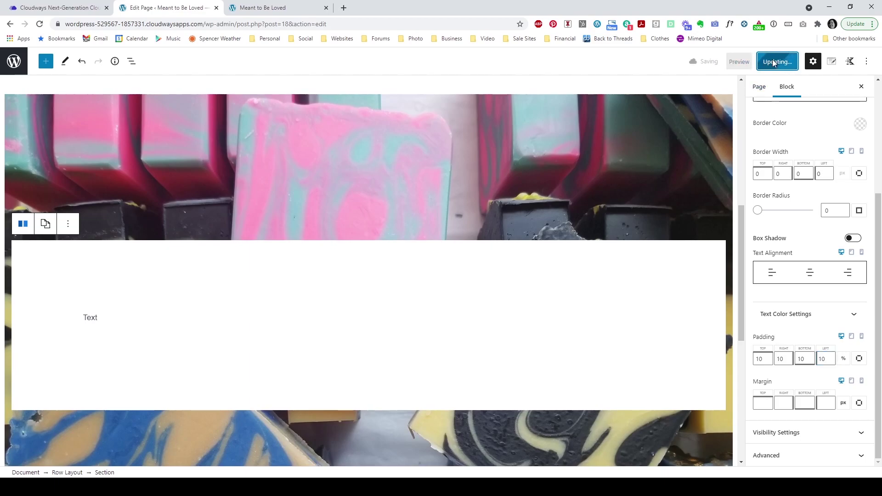
{"action": "left_click", "coordinate": [262, 7]}
{"action": "left_click", "coordinate": [39, 24]}
{"action": "scroll", "coordinate": [98, 185], "scroll_direction": "down", "scroll_amount": 3}
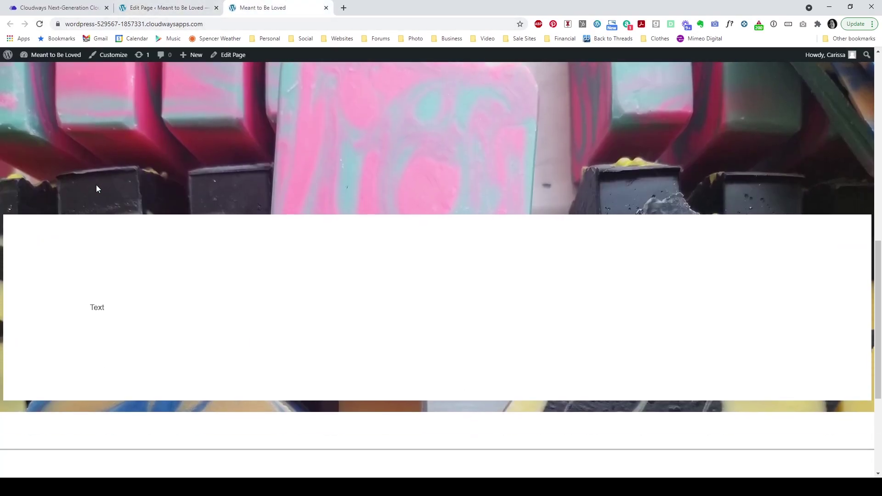
{"action": "scroll", "coordinate": [96, 189], "scroll_direction": "down", "scroll_amount": 1}
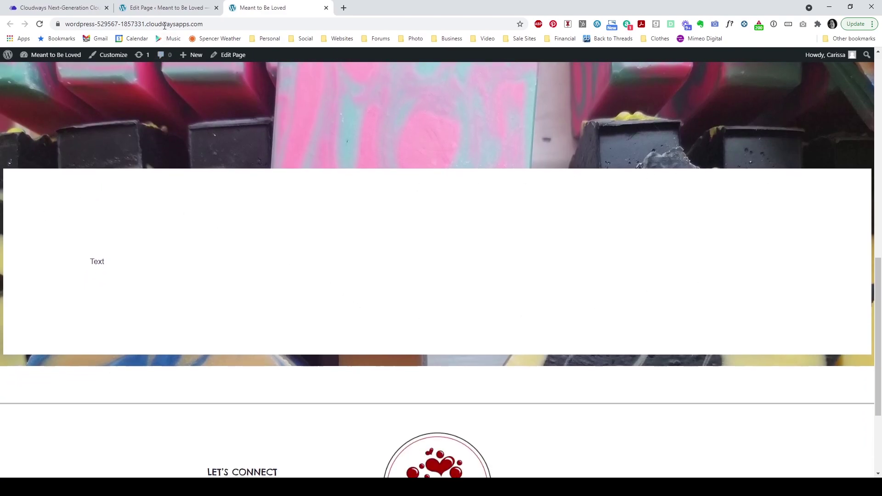
{"action": "left_click", "coordinate": [171, 8]}
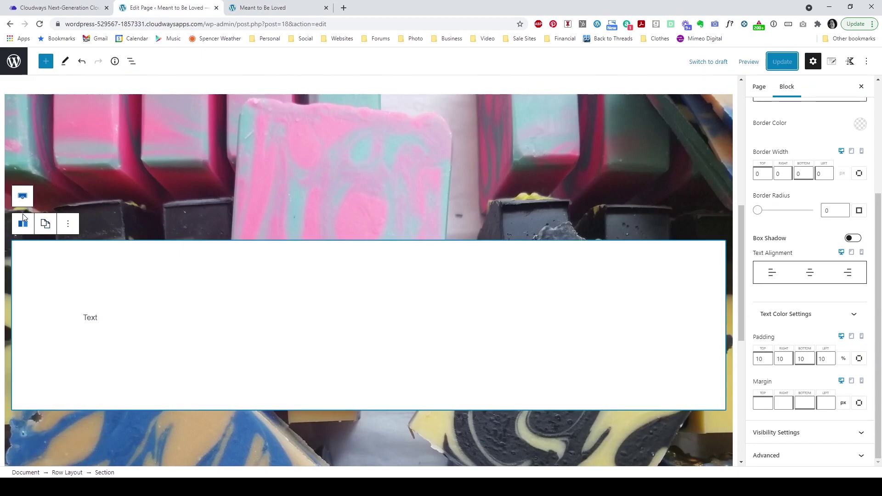
Step: Set the soap row's padding to 20% top and bottom and 10% left and right
{"action": "left_click", "coordinate": [22, 196]}
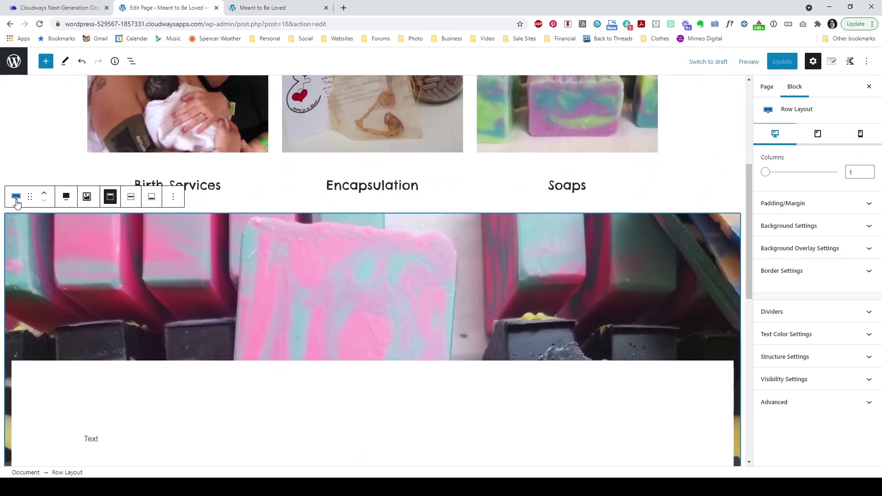
{"action": "scroll", "coordinate": [35, 250], "scroll_direction": "down", "scroll_amount": 1}
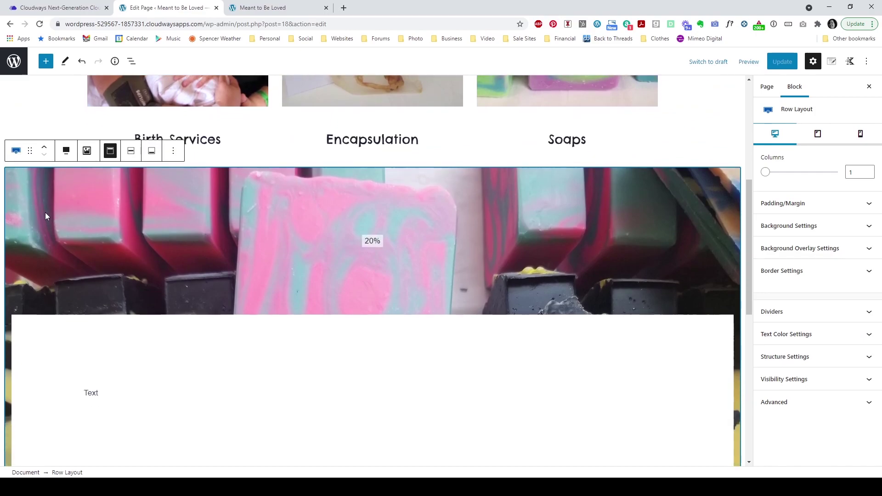
{"action": "left_click", "coordinate": [834, 203]}
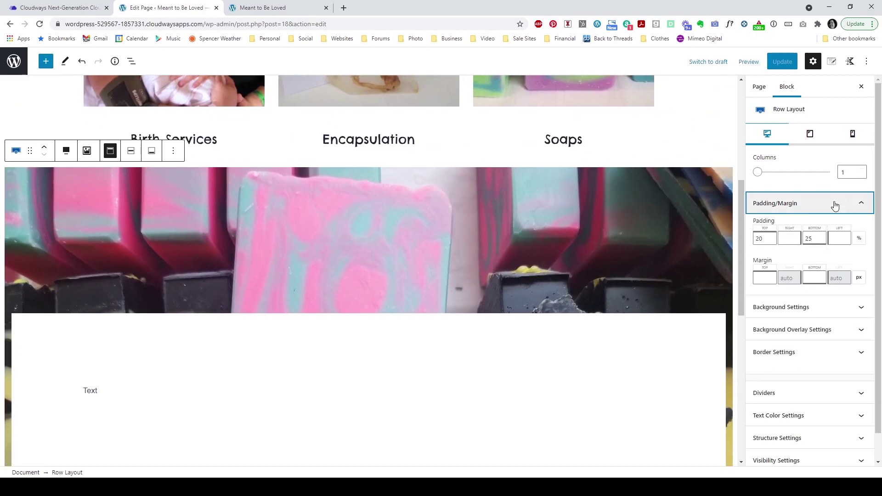
{"action": "scroll", "coordinate": [529, 253], "scroll_direction": "down", "scroll_amount": 3}
{"action": "scroll", "coordinate": [579, 235], "scroll_direction": "up", "scroll_amount": 1}
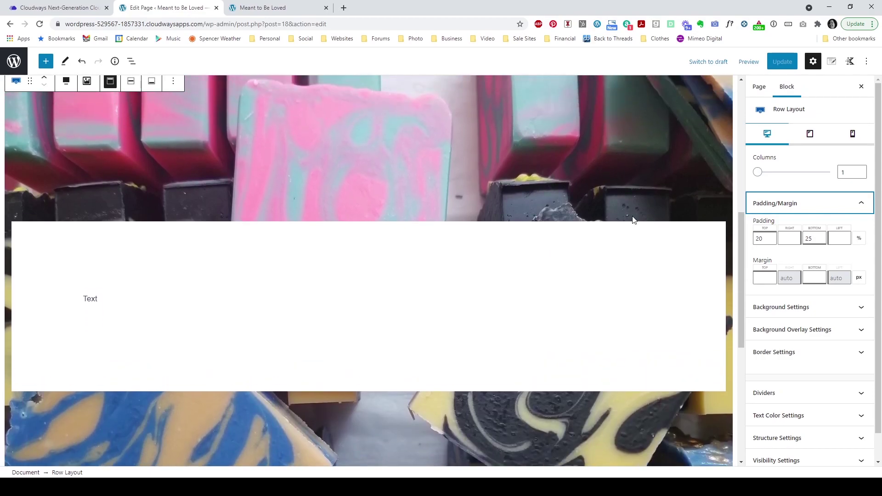
{"action": "left_click_drag", "start_coordinate": [768, 241], "coordinate": [754, 247]}
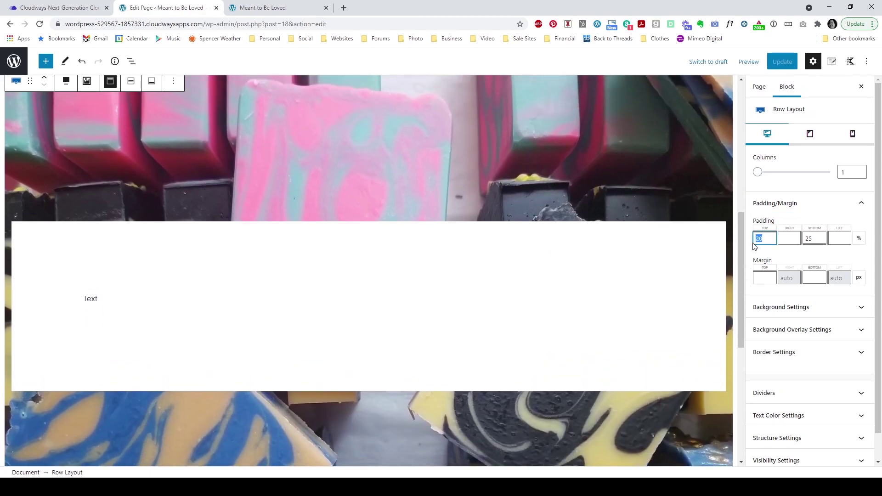
{"action": "left_click", "coordinate": [814, 239]}
{"action": "type", "text": "0"}
{"action": "left_click", "coordinate": [788, 239]}
{"action": "type", "text": "10"}
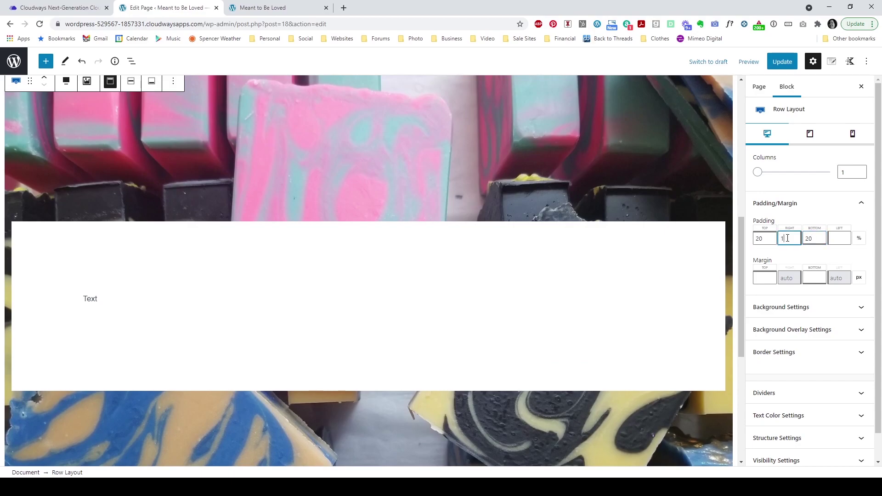
{"action": "left_click", "coordinate": [831, 237]}
{"action": "type", "text": "10"}
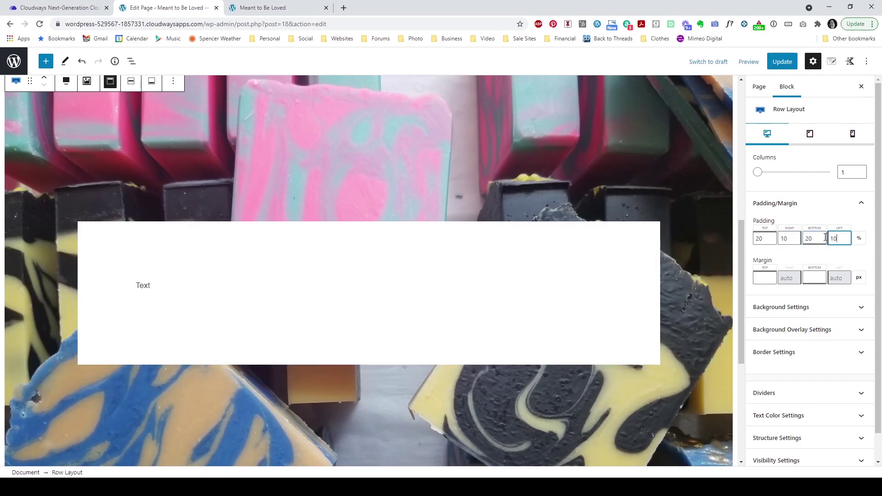
Step: Update the page and check the row on the reloaded live site before returning to the editor
{"action": "left_click", "coordinate": [783, 62]}
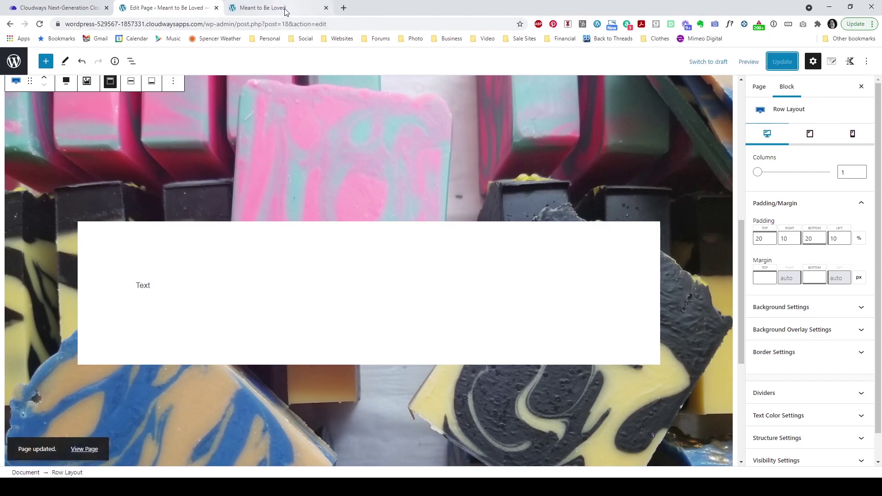
{"action": "left_click", "coordinate": [285, 9]}
{"action": "left_click", "coordinate": [40, 24]}
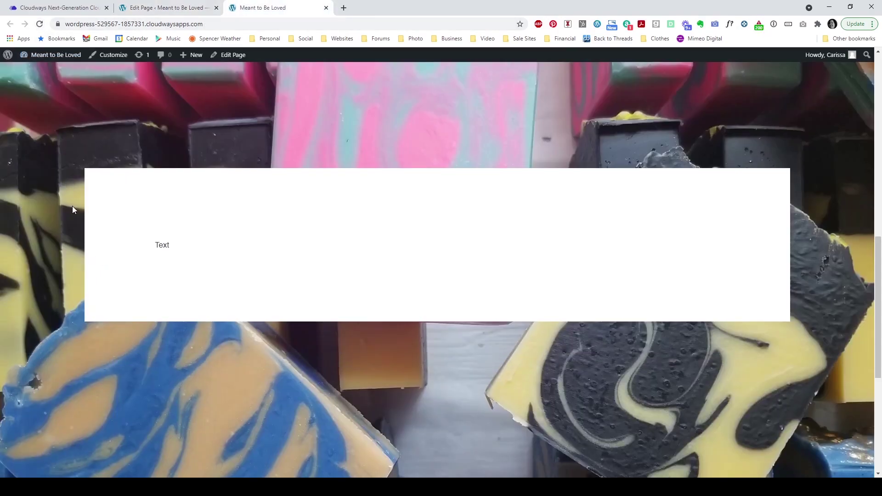
{"action": "scroll", "coordinate": [73, 206], "scroll_direction": "up", "scroll_amount": 5}
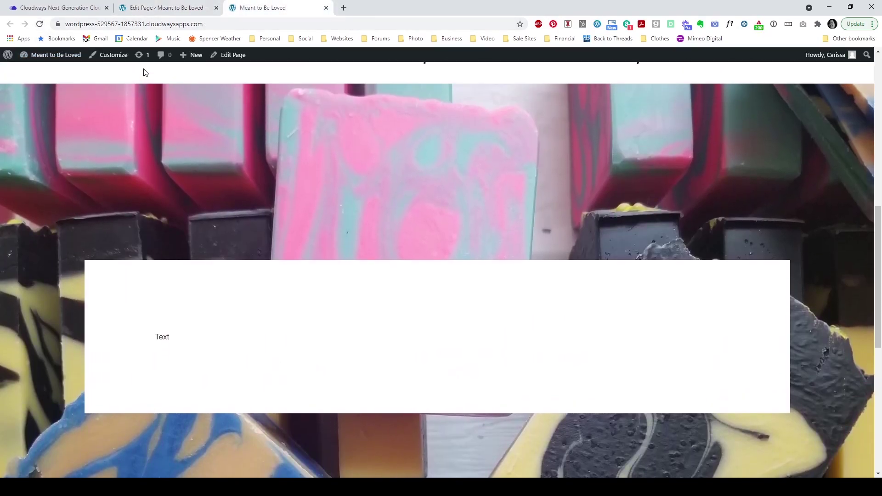
{"action": "left_click", "coordinate": [151, 8]}
Step: Change the soap row's top and bottom padding values to 10
{"action": "left_click_drag", "start_coordinate": [767, 238], "coordinate": [752, 247]}
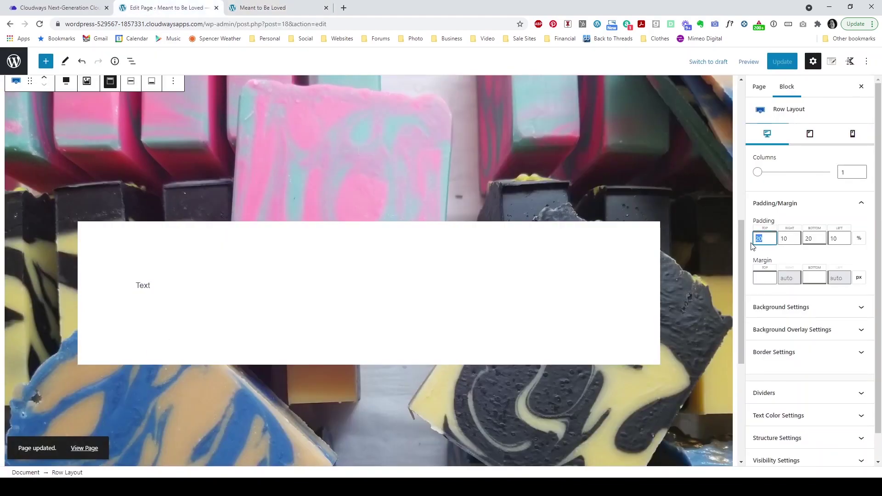
{"action": "type", "text": "10"}
{"action": "left_click_drag", "start_coordinate": [816, 238], "coordinate": [798, 242]}
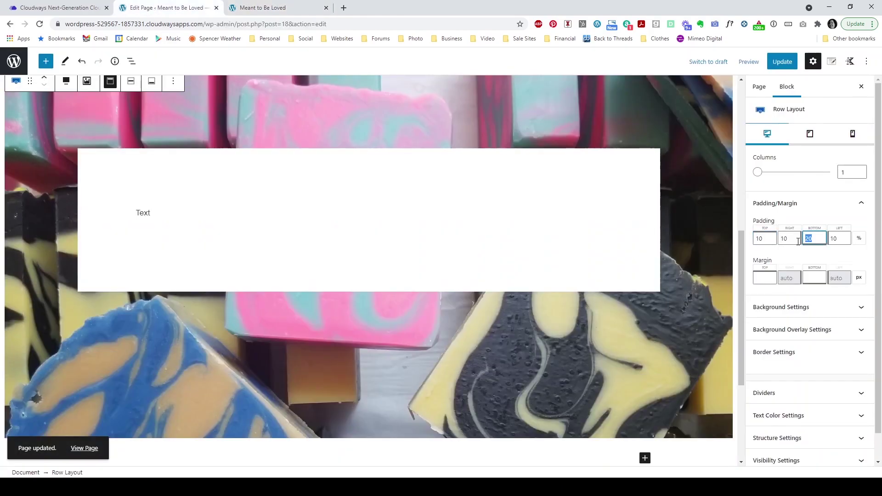
{"action": "type", "text": "10"}
Step: Set the row's Background Image Attachment to Fixed
{"action": "scroll", "coordinate": [310, 234], "scroll_direction": "up", "scroll_amount": 2}
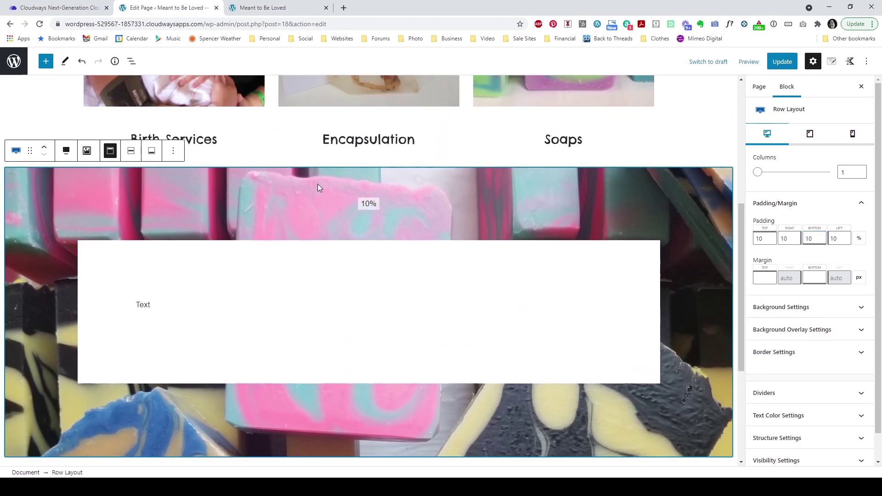
{"action": "left_click", "coordinate": [827, 308]}
{"action": "scroll", "coordinate": [820, 289], "scroll_direction": "down", "scroll_amount": 3}
{"action": "left_click_drag", "start_coordinate": [800, 265], "coordinate": [804, 274]}
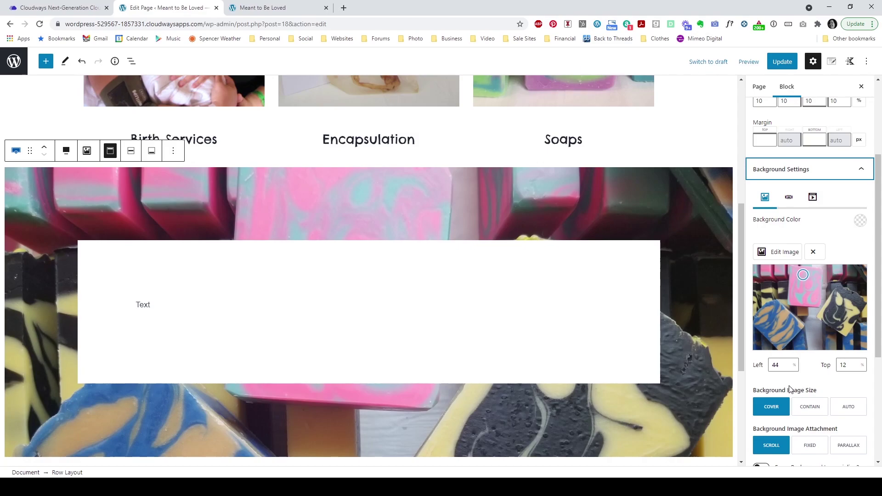
{"action": "left_click", "coordinate": [809, 446]}
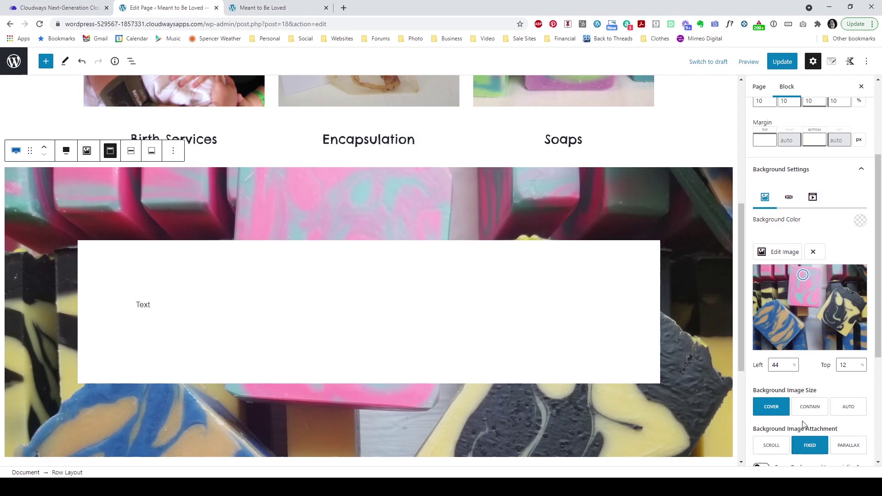
Step: Update the page and review the fixed background on the reloaded live site
{"action": "left_click", "coordinate": [781, 62]}
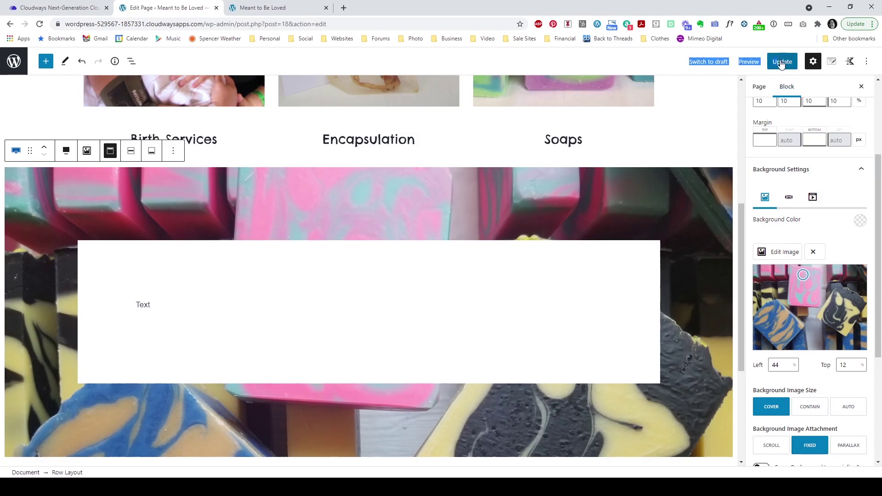
{"action": "left_click", "coordinate": [279, 8]}
{"action": "left_click", "coordinate": [40, 24]}
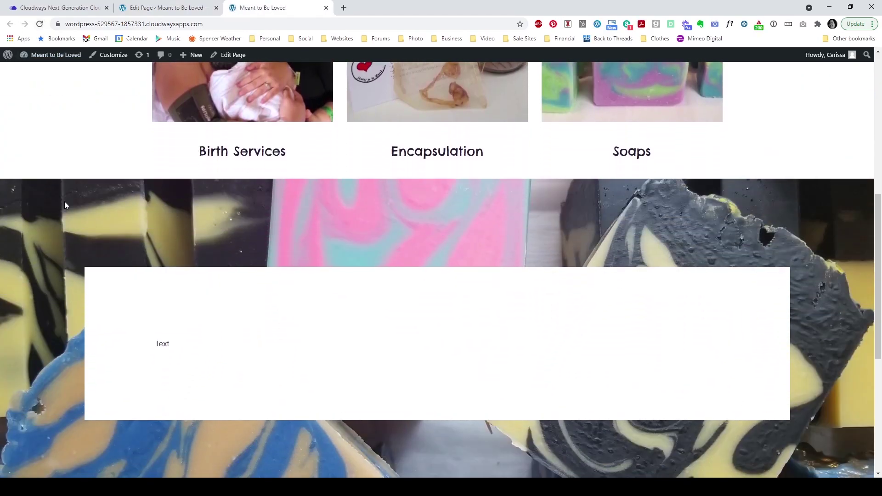
{"action": "scroll", "coordinate": [64, 201], "scroll_direction": "down", "scroll_amount": 3}
{"action": "scroll", "coordinate": [65, 202], "scroll_direction": "up", "scroll_amount": 9}
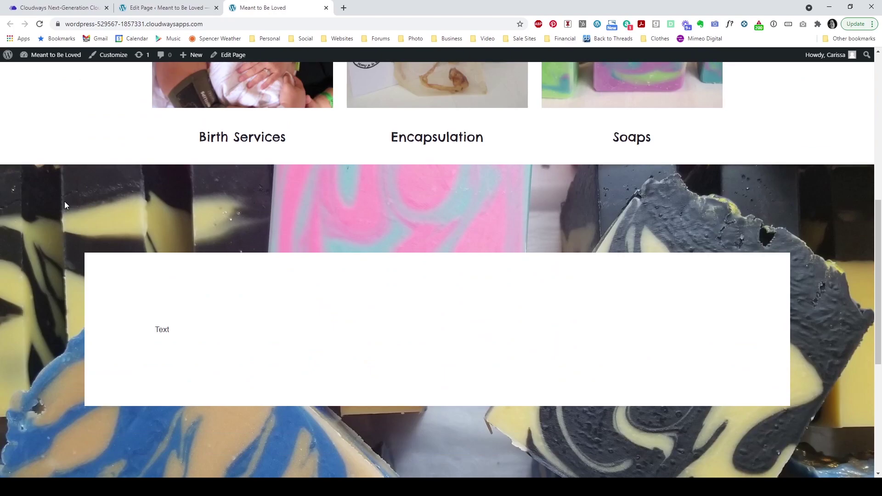
{"action": "scroll", "coordinate": [65, 205], "scroll_direction": "down", "scroll_amount": 5}
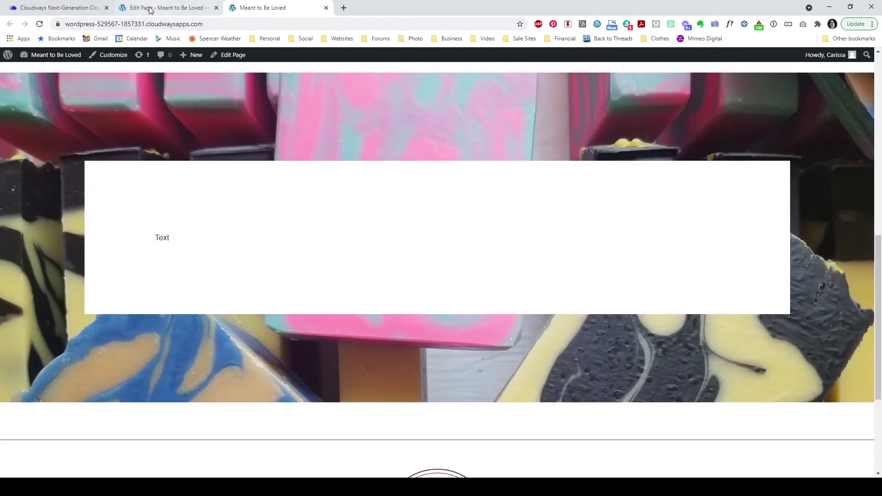
{"action": "left_click", "coordinate": [150, 8]}
Step: Insert a centre-aligned Advanced Heading 'Welcome to Meant To Be Loved' above the Text paragraph
{"action": "left_click", "coordinate": [169, 306]}
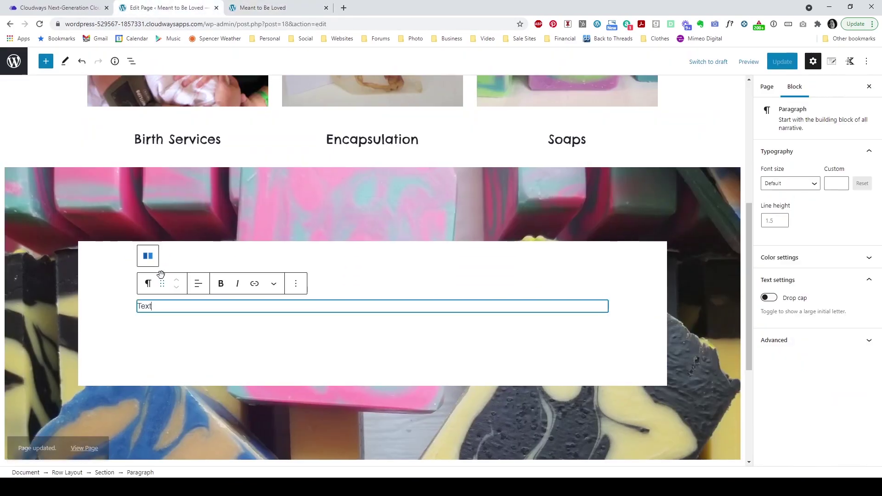
{"action": "left_click", "coordinate": [477, 330]}
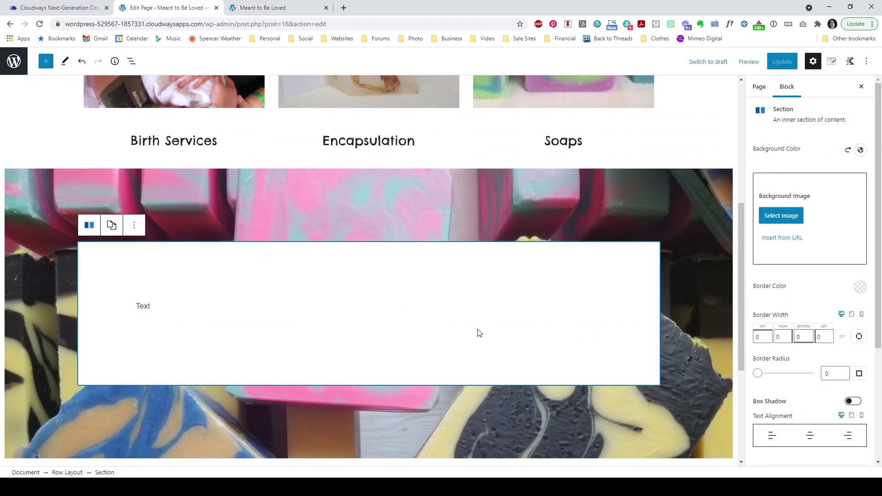
{"action": "left_click", "coordinate": [137, 308]}
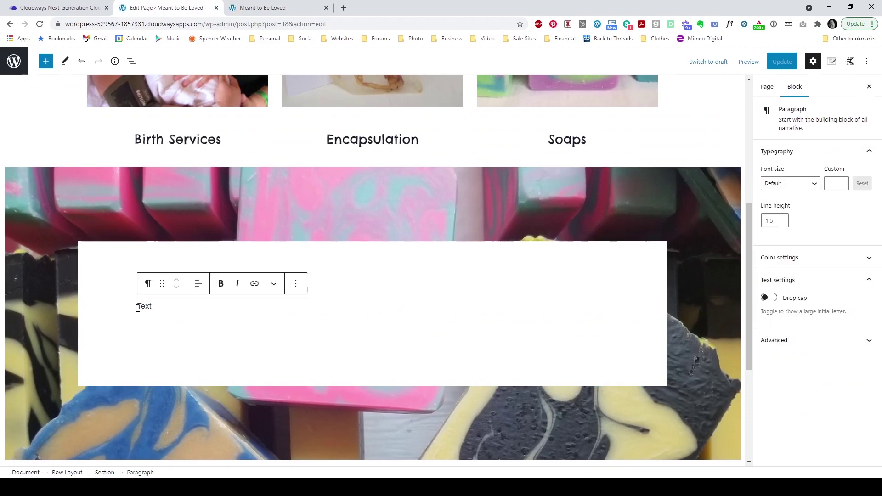
{"action": "key", "text": "Return"}
{"action": "left_click", "coordinate": [318, 267]}
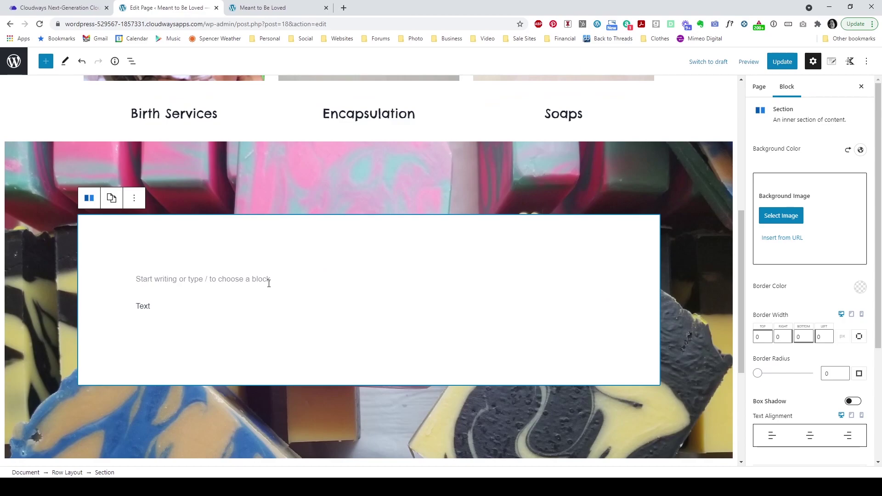
{"action": "left_click", "coordinate": [267, 281]}
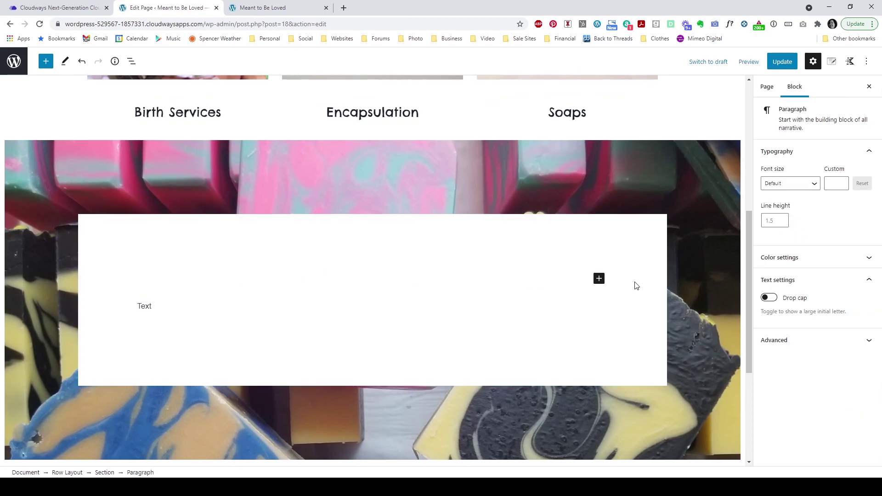
{"action": "left_click", "coordinate": [599, 279]}
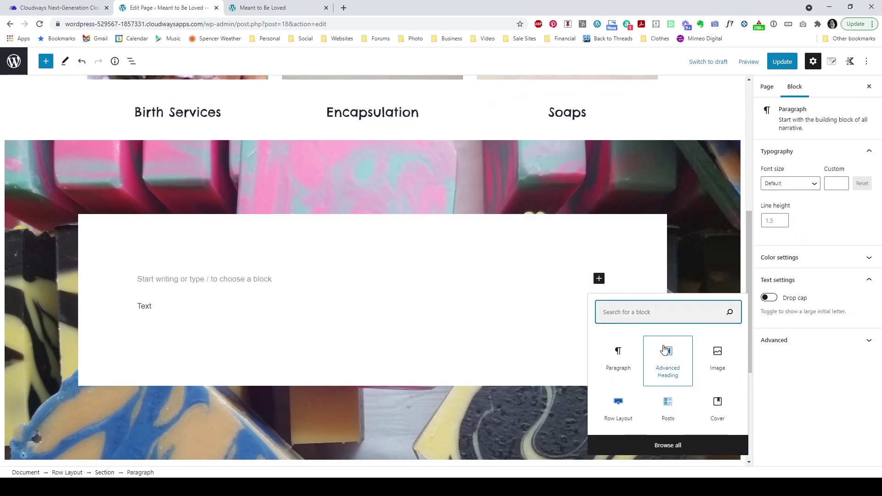
{"action": "left_click", "coordinate": [664, 349]}
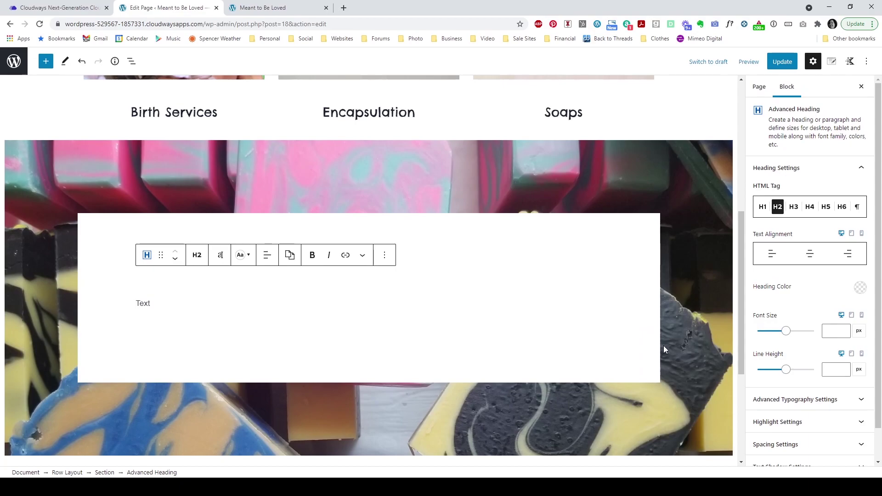
{"action": "type", "text": "Welcome to Meant T"}
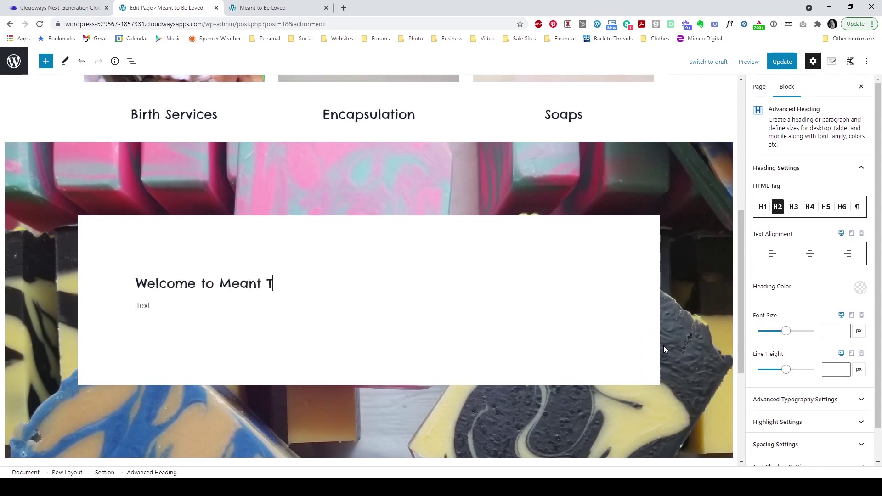
{"action": "type", "text": "o Be Loved"}
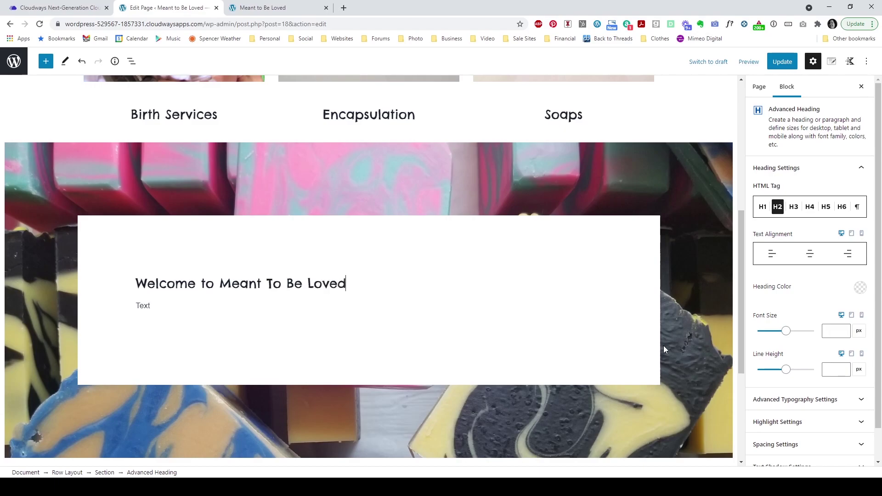
{"action": "left_click", "coordinate": [268, 258]}
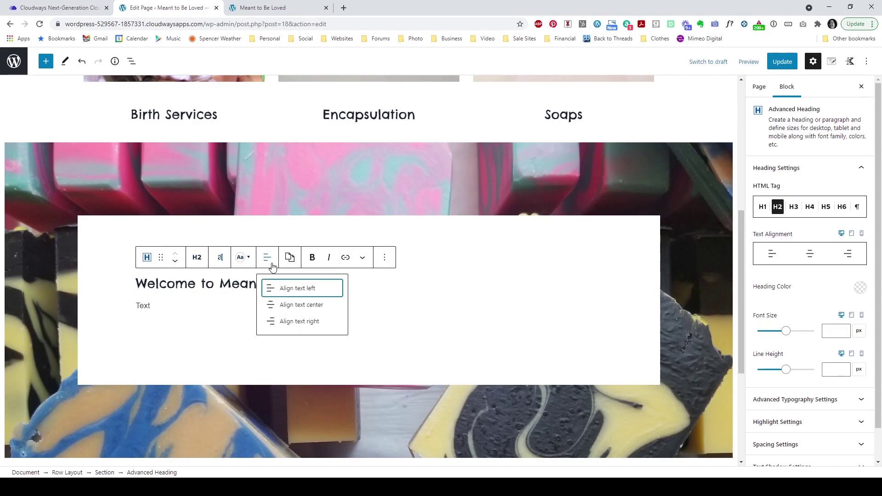
{"action": "left_click", "coordinate": [278, 302]}
Step: Update the page to save the new welcome heading
{"action": "left_click", "coordinate": [242, 308]}
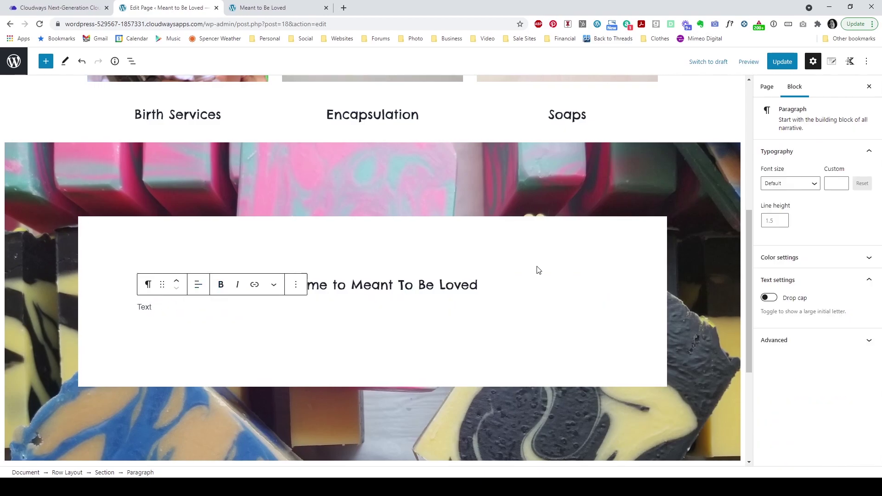
{"action": "scroll", "coordinate": [539, 269], "scroll_direction": "up", "scroll_amount": 1}
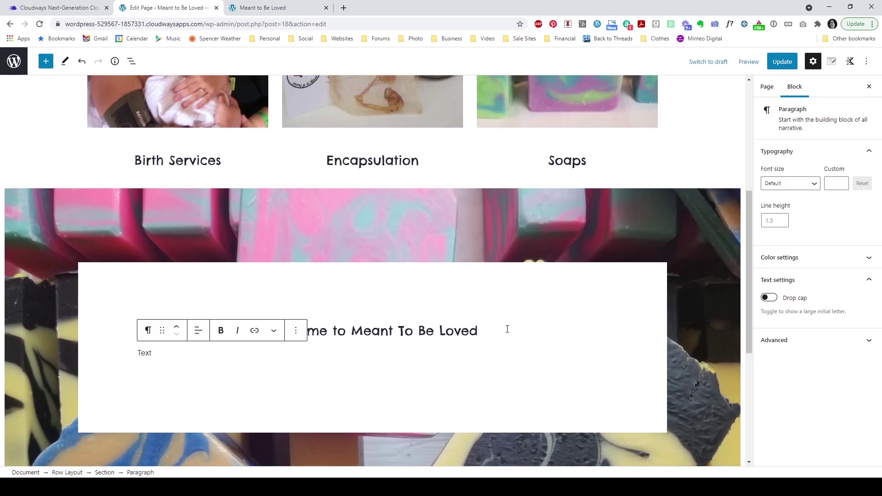
{"action": "left_click", "coordinate": [501, 325]}
{"action": "left_click", "coordinate": [148, 360]}
{"action": "left_click", "coordinate": [783, 61]}
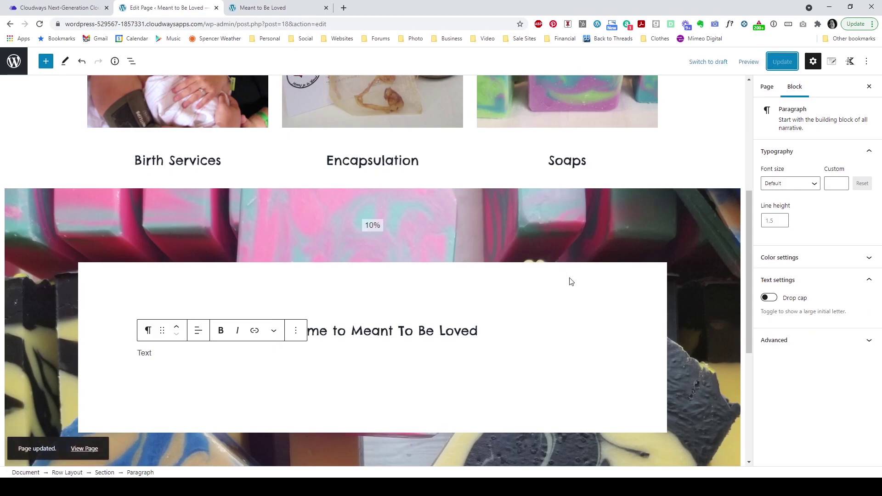
{"action": "scroll", "coordinate": [572, 282], "scroll_direction": "down", "scroll_amount": 2}
{"action": "scroll", "coordinate": [574, 281], "scroll_direction": "down", "scroll_amount": 2}
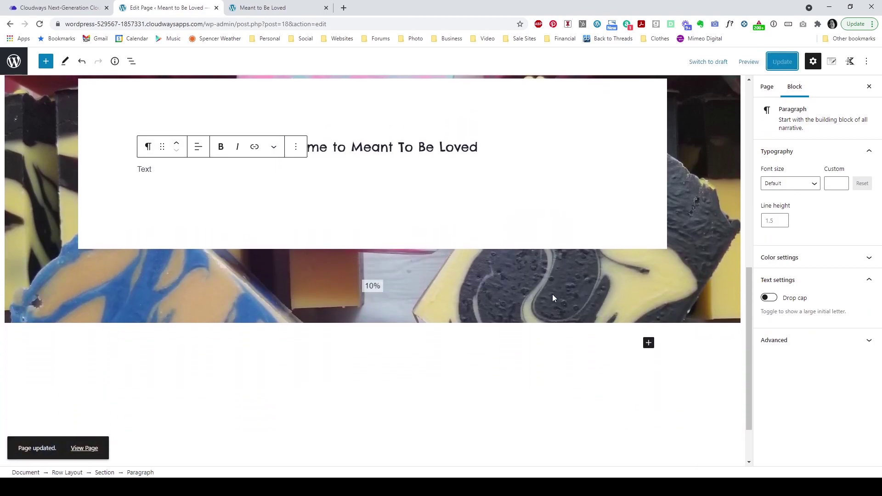
Step: Insert a Row Layout block below the soap row with two equal 50/50 columns
{"action": "scroll", "coordinate": [515, 336], "scroll_direction": "down", "scroll_amount": 2}
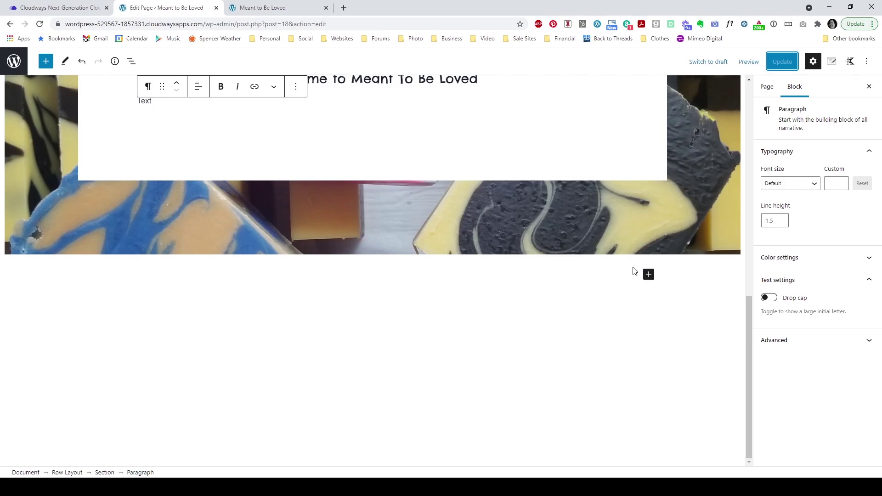
{"action": "left_click", "coordinate": [649, 275]}
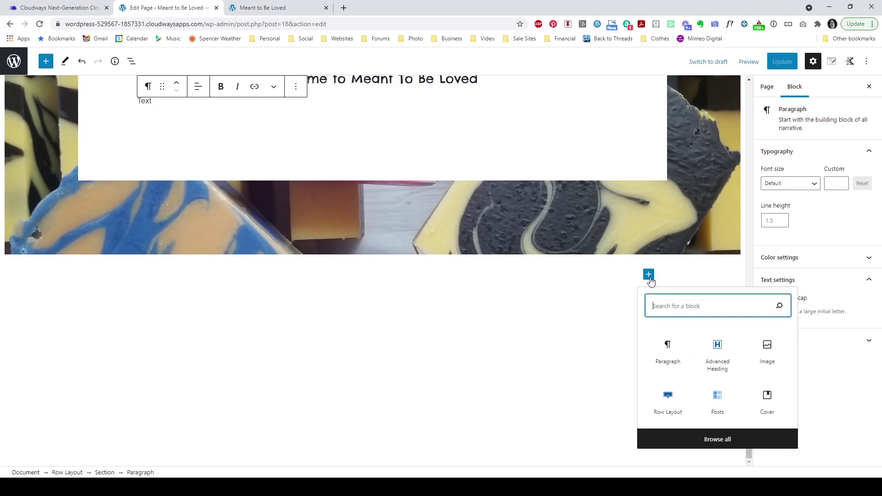
{"action": "left_click", "coordinate": [669, 402]}
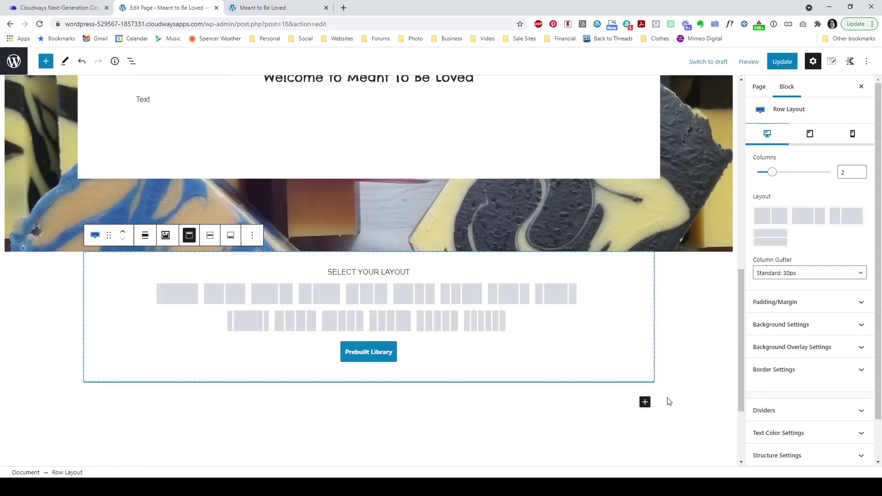
{"action": "left_click", "coordinate": [233, 297]}
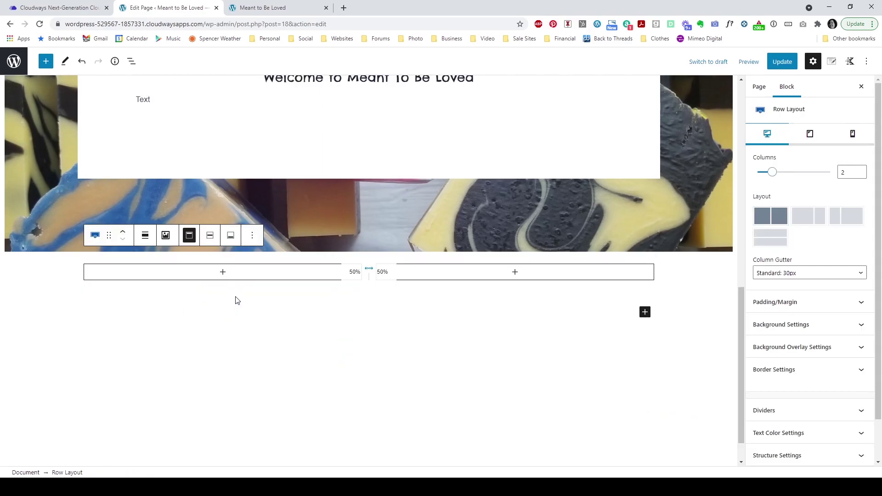
Step: Make the new row Full width and expand its Background Settings
{"action": "mouse_move", "coordinate": [188, 289]}
{"action": "left_click", "coordinate": [145, 235]}
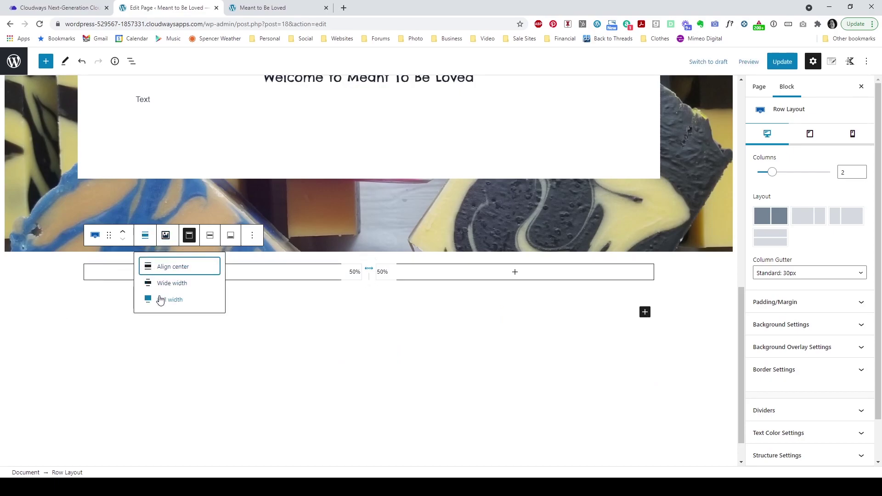
{"action": "left_click", "coordinate": [159, 300]}
{"action": "left_click", "coordinate": [59, 298]}
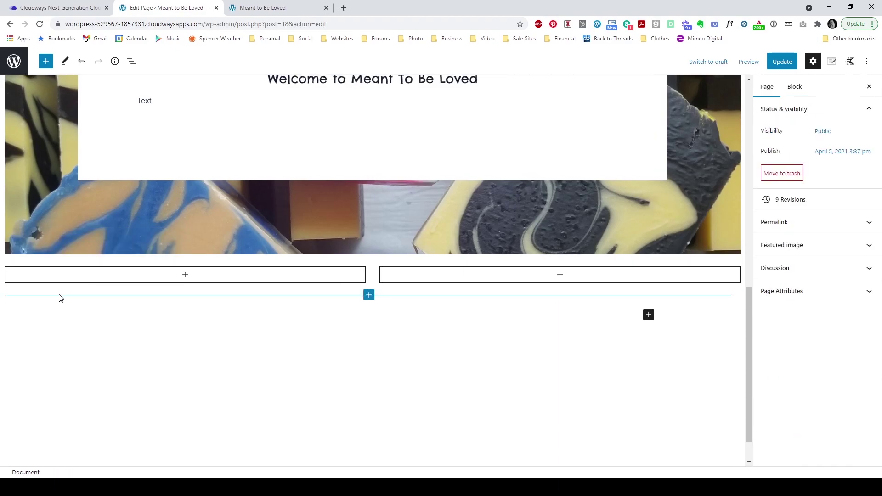
{"action": "left_click", "coordinate": [38, 263]}
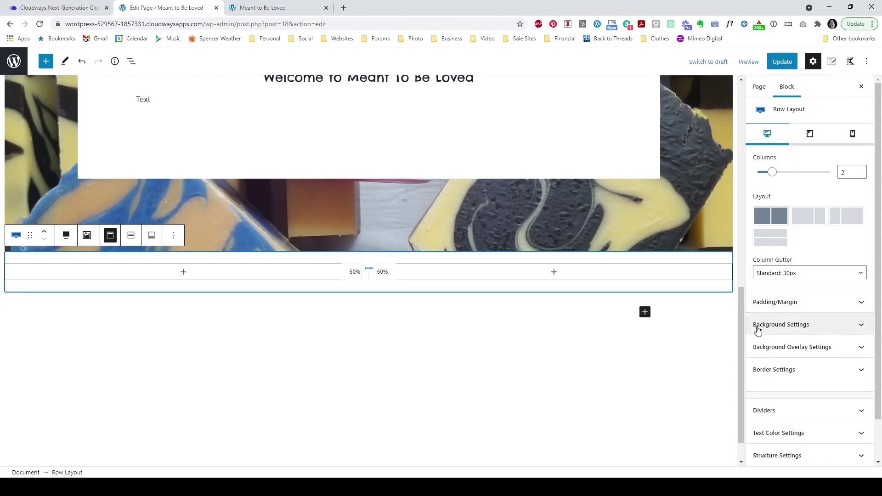
{"action": "left_click", "coordinate": [837, 329]}
{"action": "scroll", "coordinate": [848, 318], "scroll_direction": "down", "scroll_amount": 3}
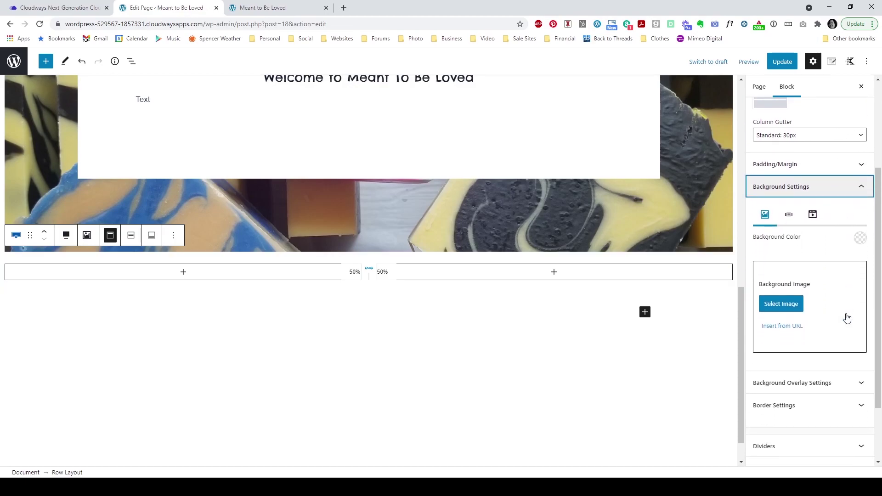
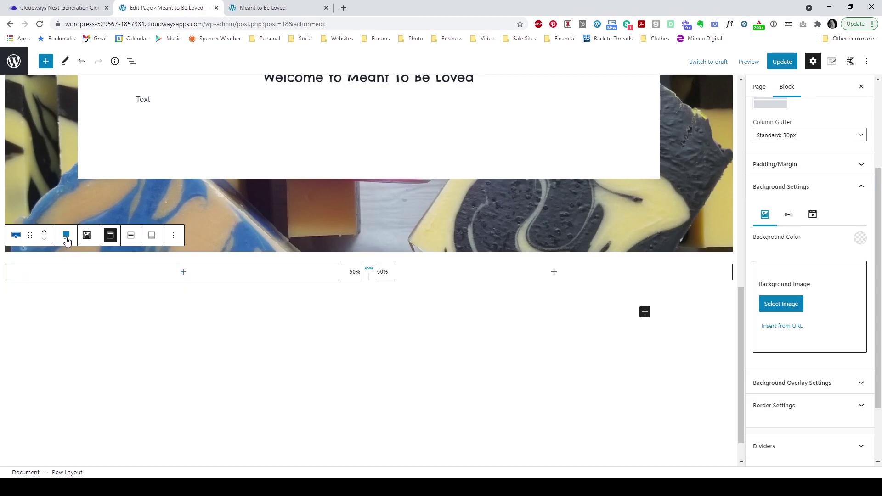
Step: Set the empty two-column row to Wide width and add an empty paragraph below it
{"action": "left_click", "coordinate": [66, 234]}
{"action": "left_click", "coordinate": [86, 285]}
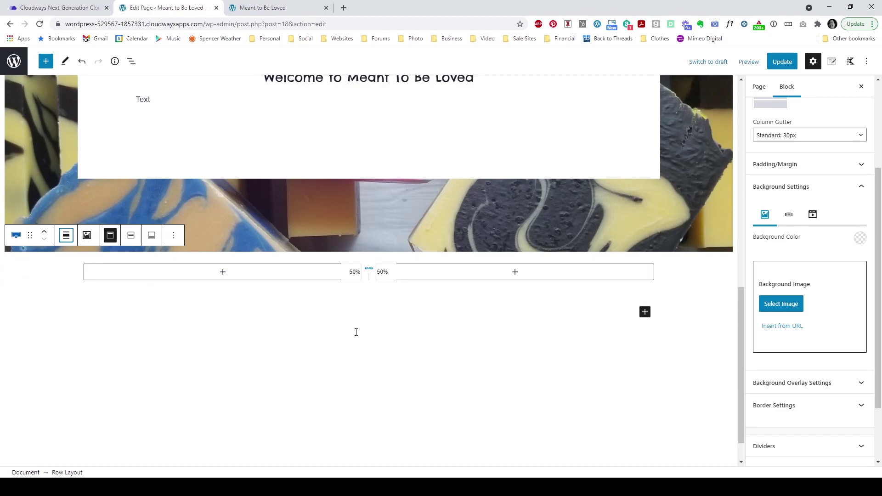
{"action": "left_click", "coordinate": [445, 339]}
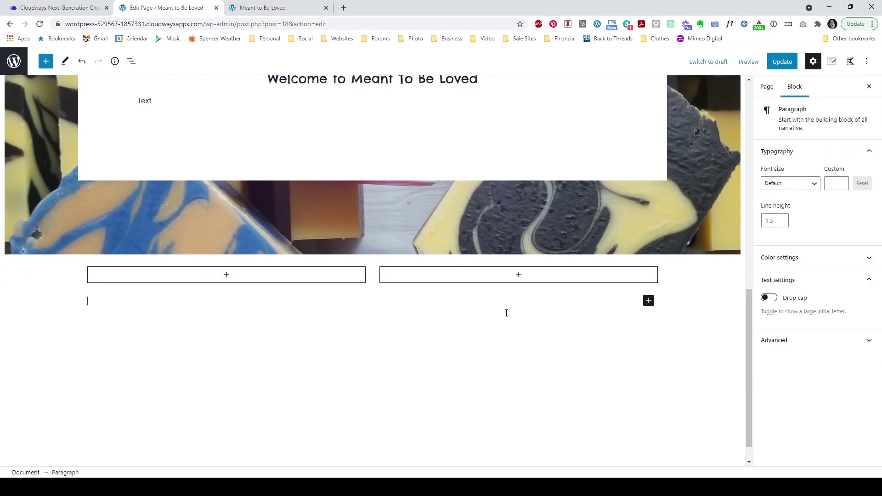
{"action": "scroll", "coordinate": [506, 313], "scroll_direction": "up", "scroll_amount": 2}
{"action": "scroll", "coordinate": [506, 312], "scroll_direction": "down", "scroll_amount": 2}
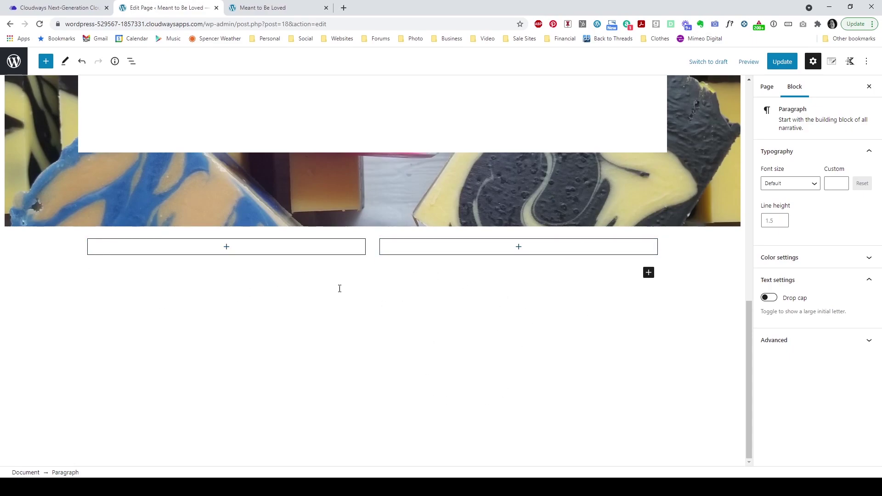
{"action": "left_click", "coordinate": [219, 250]}
Step: Add an Image block to the left column using a newly uploaded photo of a mother holding a baby
{"action": "left_click", "coordinate": [223, 247]}
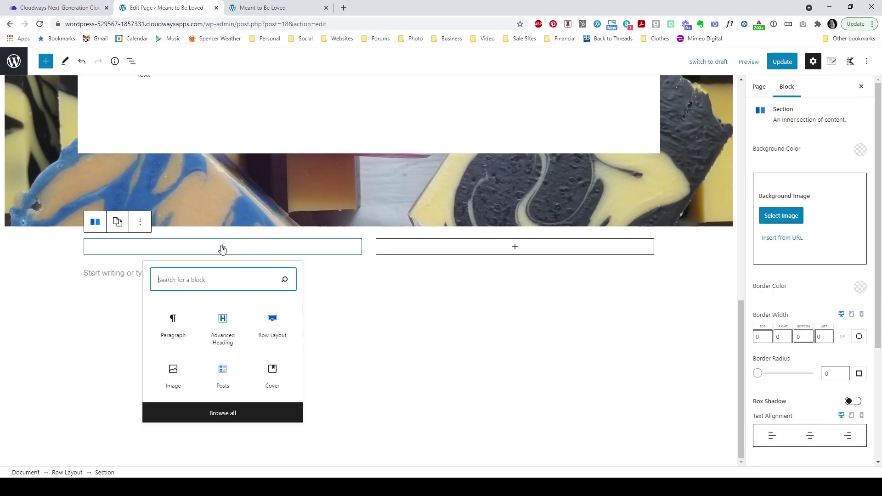
{"action": "left_click", "coordinate": [178, 369]}
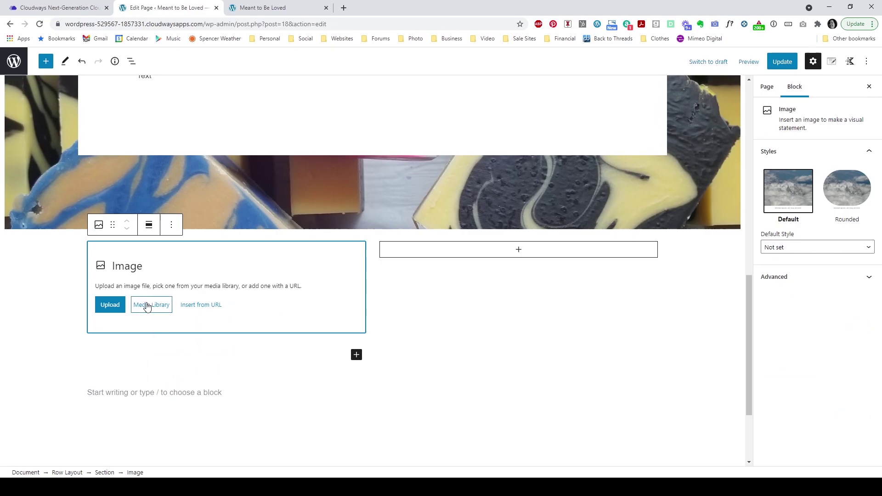
{"action": "left_click", "coordinate": [148, 306]}
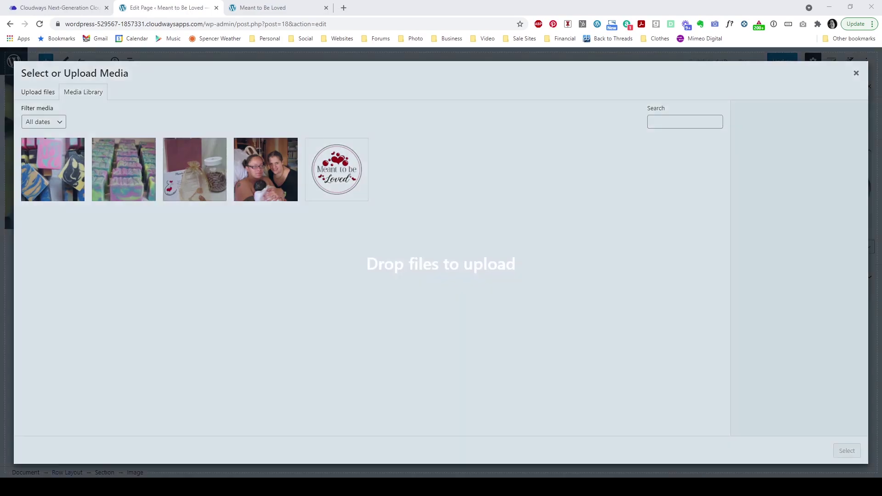
{"action": "left_click_drag", "start_coordinate": [322, 276], "coordinate": [161, 333]}
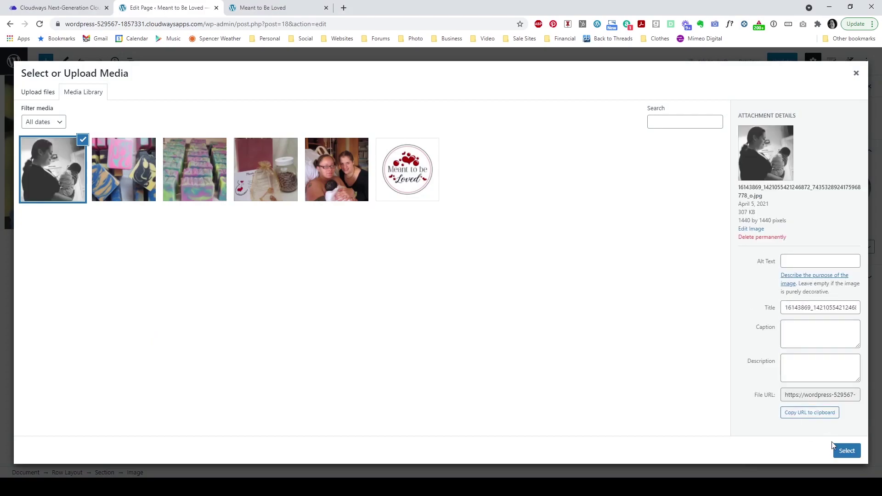
{"action": "left_click", "coordinate": [845, 452]}
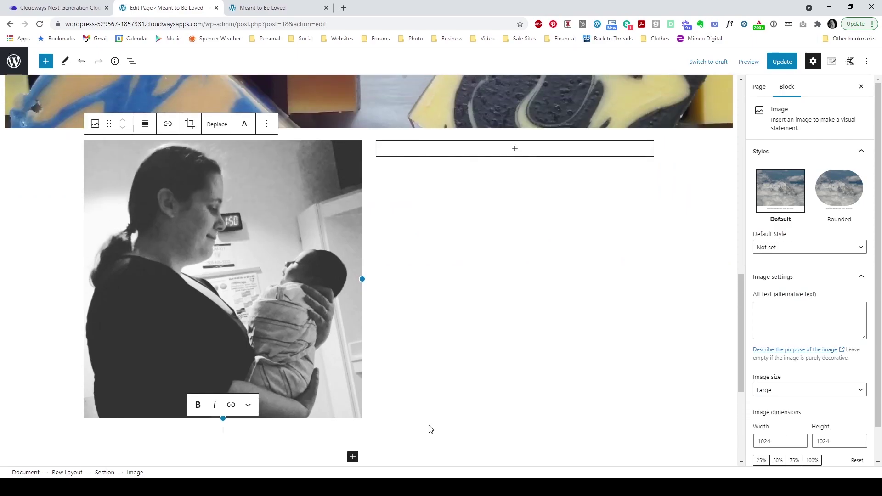
Step: Add an Advanced Heading 'Hi, I'm Amanda' and a paragraph 'This is where the about' to the right column
{"action": "left_click", "coordinate": [516, 152]}
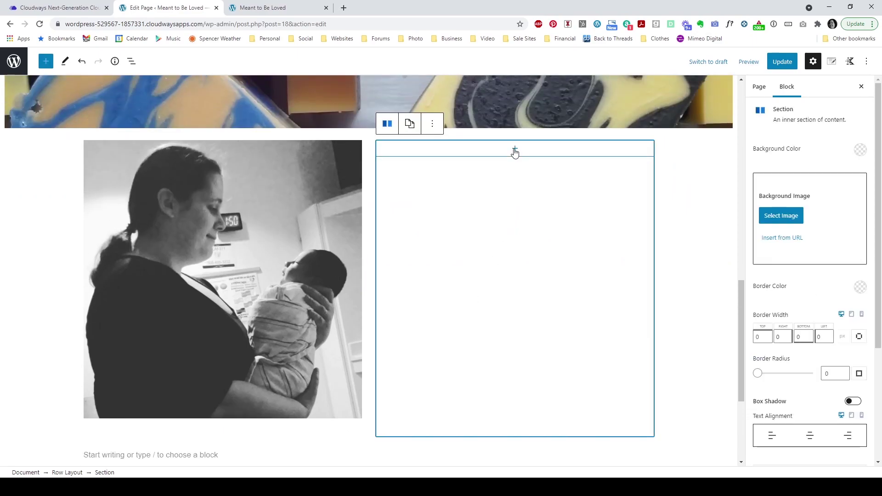
{"action": "left_click", "coordinate": [515, 150]}
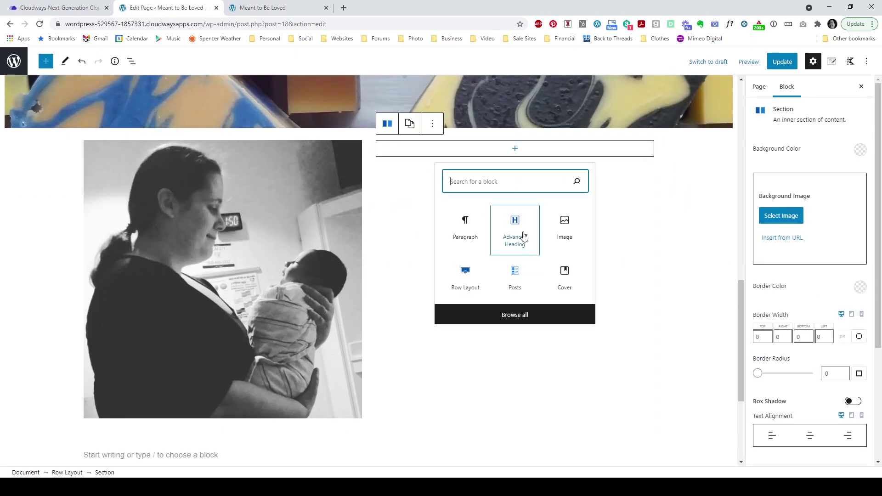
{"action": "left_click", "coordinate": [520, 236]}
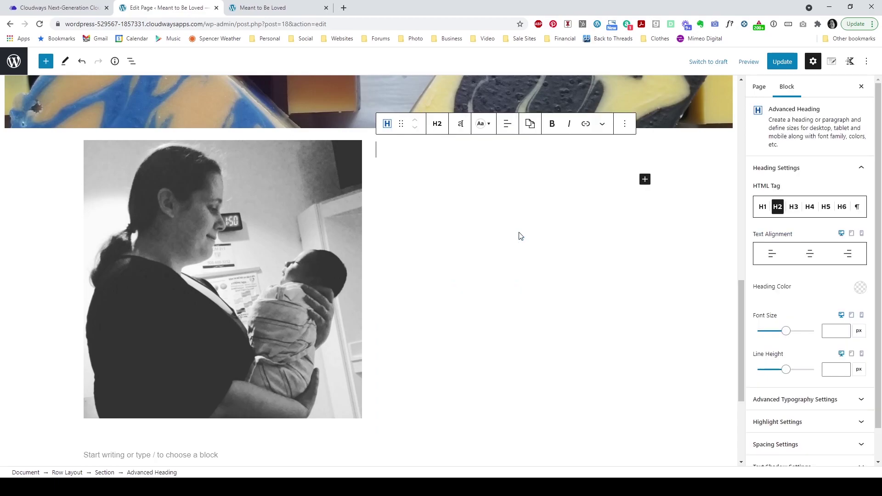
{"action": "type", "text": "Hi, I'm"}
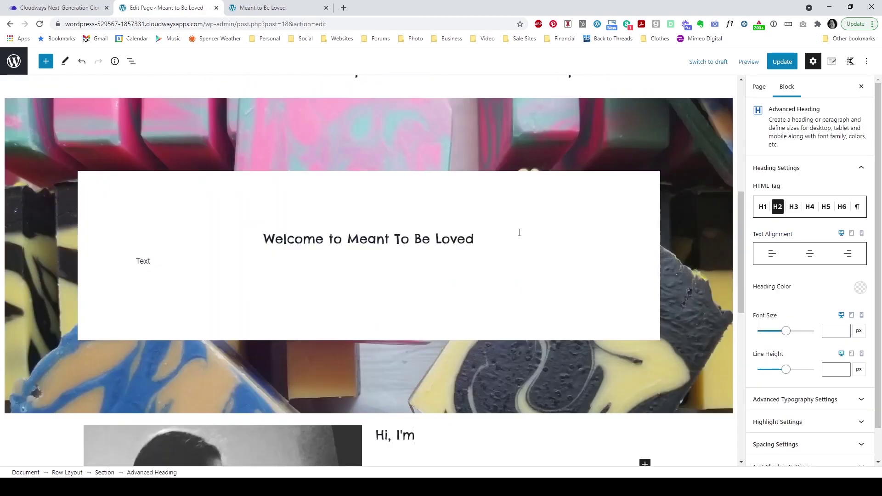
{"action": "type", "text": " Amanda"}
{"action": "scroll", "coordinate": [520, 233], "scroll_direction": "down", "scroll_amount": 6}
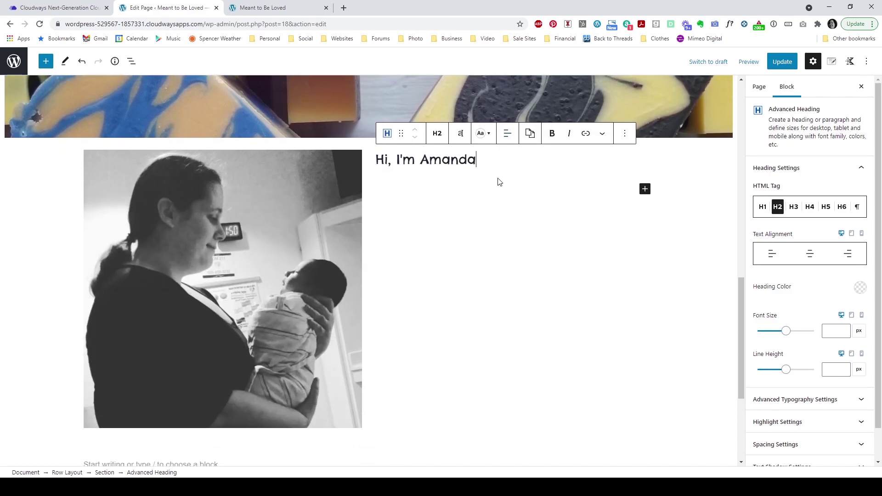
{"action": "left_click", "coordinate": [646, 190]}
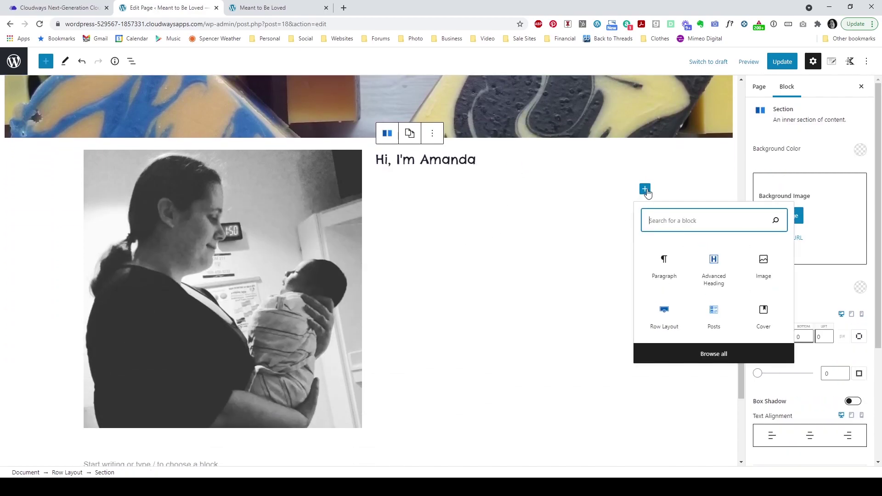
{"action": "left_click", "coordinate": [671, 288]}
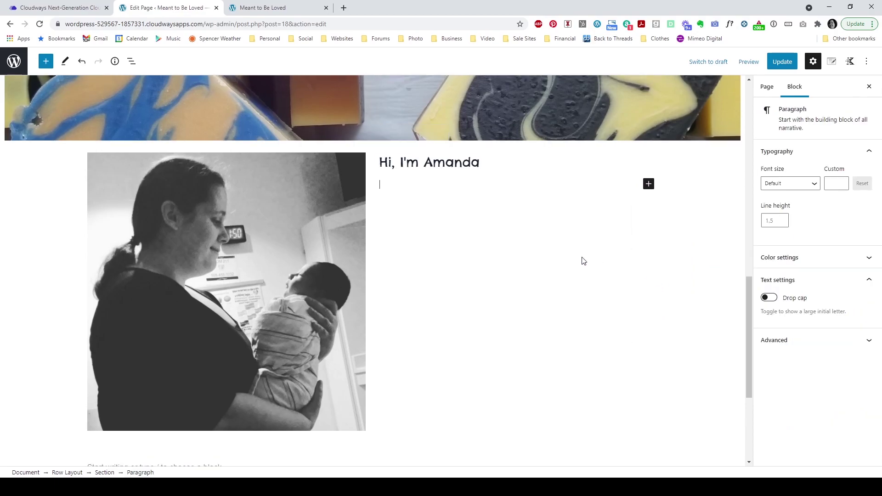
{"action": "type", "text": "This is where the about info goes"}
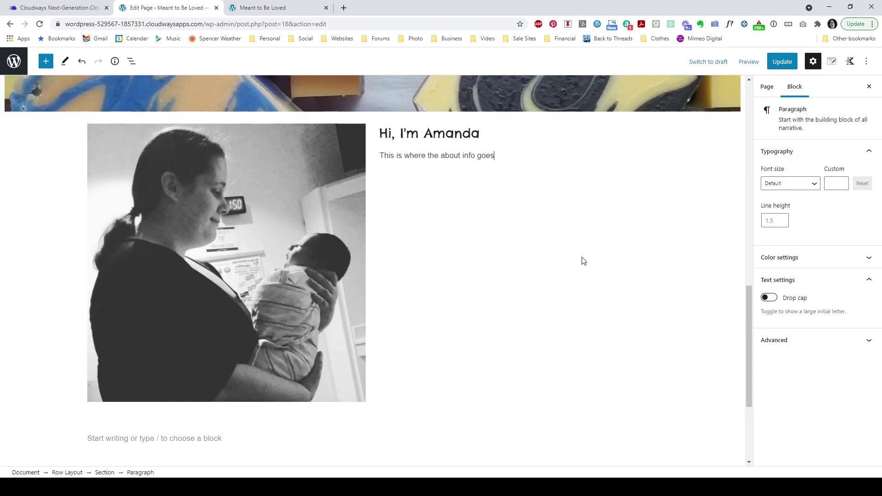
Step: Vertically align the row's column content to the middle
{"action": "left_click", "coordinate": [485, 213]}
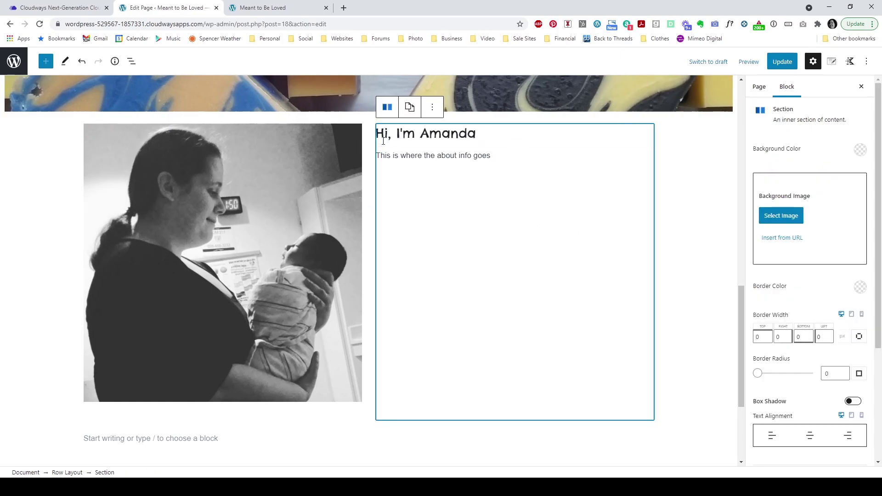
{"action": "left_click", "coordinate": [457, 157]}
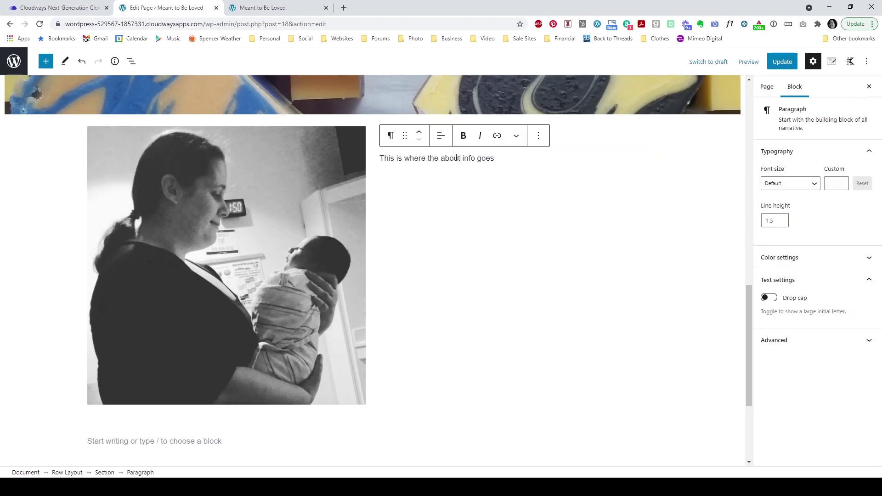
{"action": "left_click", "coordinate": [442, 138]}
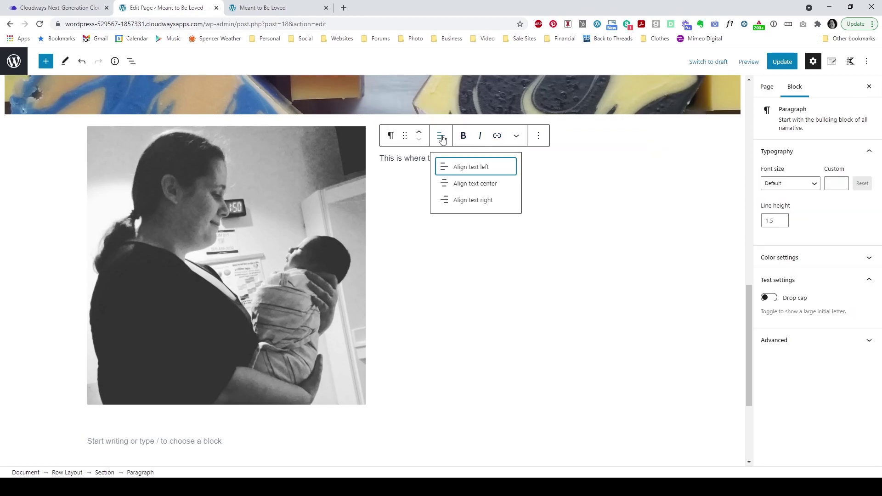
{"action": "left_click", "coordinate": [407, 194]}
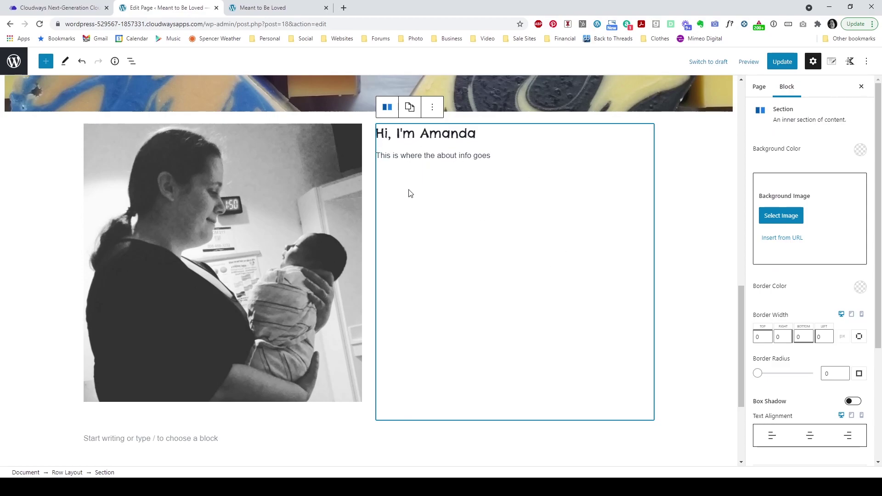
{"action": "mouse_move", "coordinate": [389, 108]}
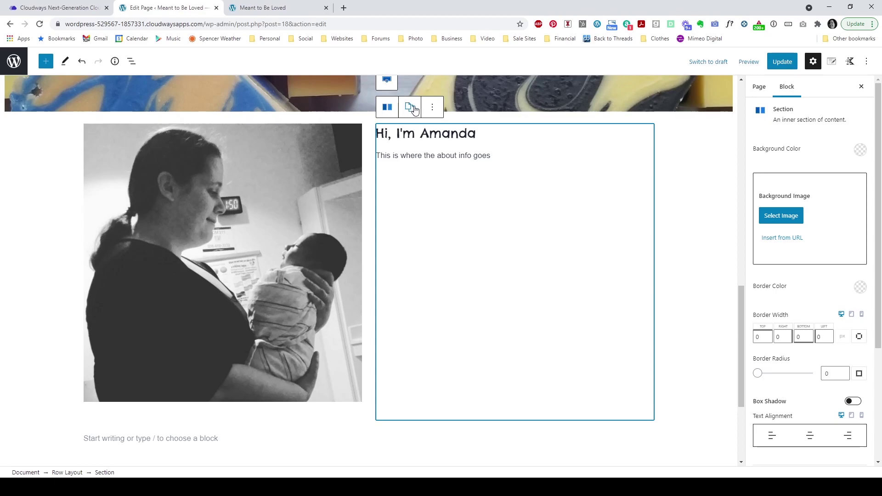
{"action": "left_click", "coordinate": [387, 80]}
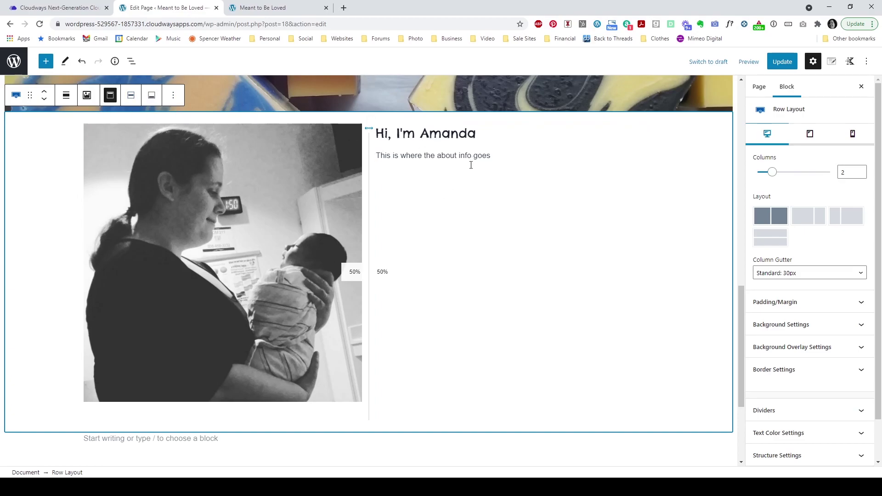
{"action": "left_click", "coordinate": [131, 95]}
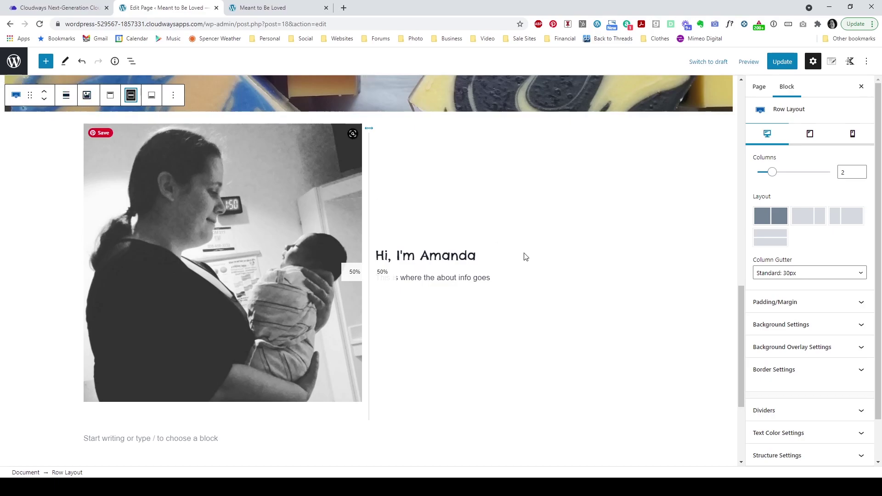
Step: Centre the about paragraph and greeting heading, then update the page
{"action": "left_click", "coordinate": [454, 279]}
{"action": "left_click", "coordinate": [442, 258]}
{"action": "left_click", "coordinate": [461, 305]}
{"action": "left_click", "coordinate": [516, 225]}
{"action": "left_click", "coordinate": [471, 259]}
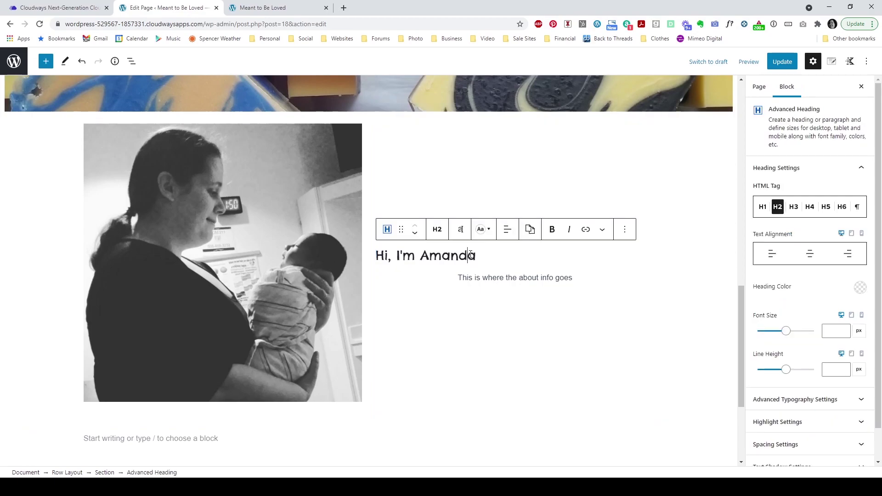
{"action": "left_click", "coordinate": [507, 229]}
{"action": "left_click", "coordinate": [540, 276]}
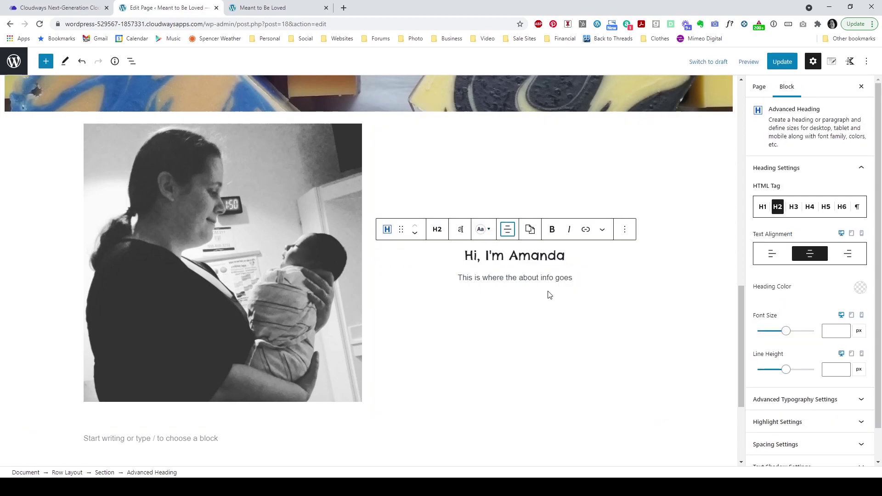
{"action": "left_click", "coordinate": [555, 303]}
{"action": "left_click", "coordinate": [783, 61]}
Step: Reload the live front page and scroll through it to review the new greeting section
{"action": "left_click", "coordinate": [309, 10]}
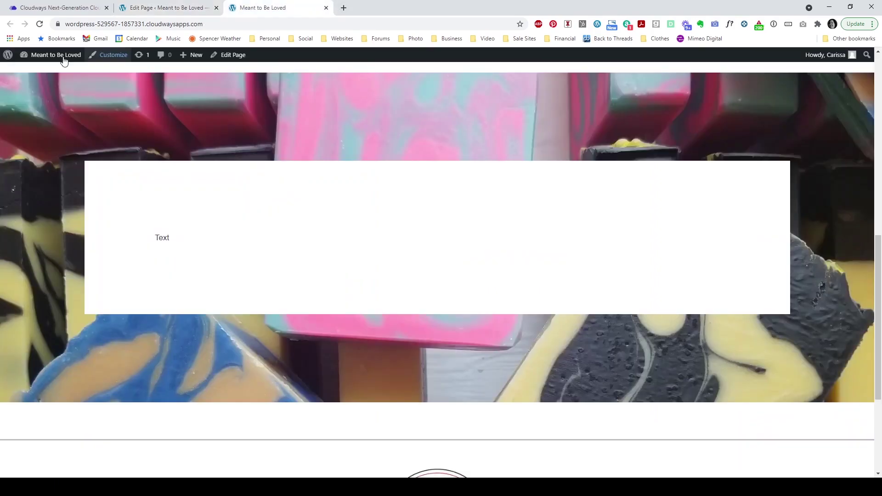
{"action": "left_click", "coordinate": [39, 24]}
{"action": "scroll", "coordinate": [178, 161], "scroll_direction": "down", "scroll_amount": 7}
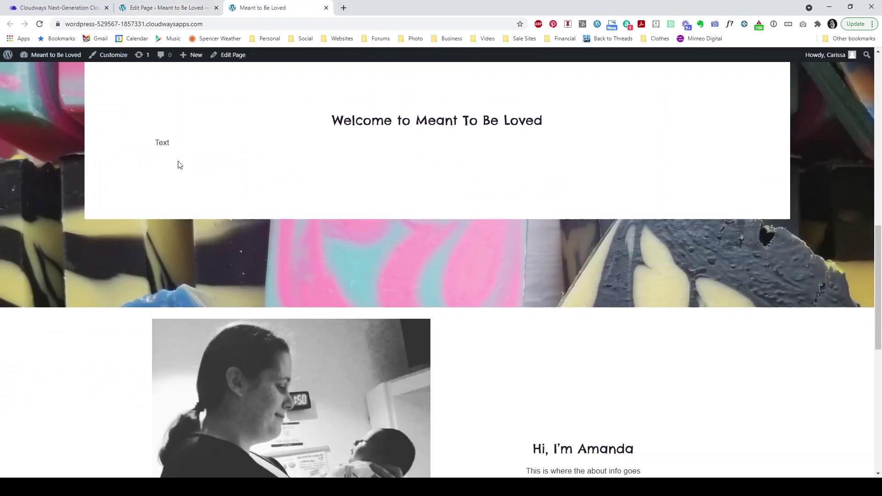
{"action": "scroll", "coordinate": [180, 165], "scroll_direction": "down", "scroll_amount": 3}
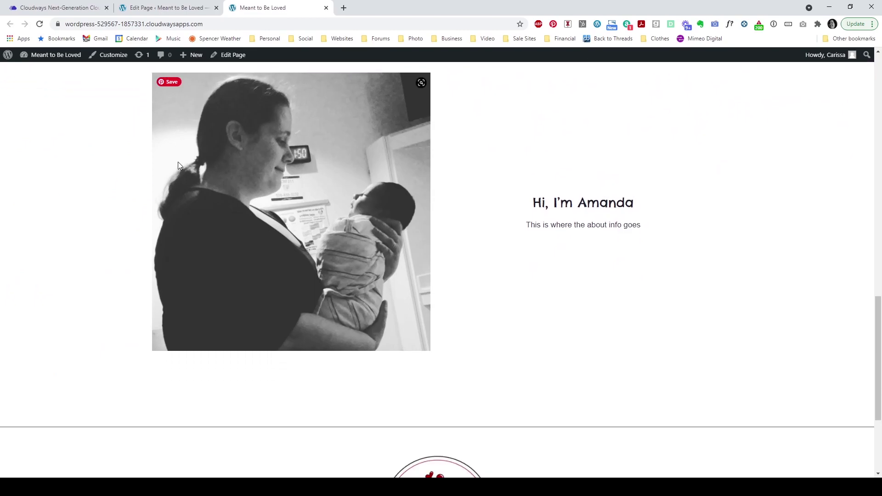
{"action": "scroll", "coordinate": [179, 166], "scroll_direction": "up", "scroll_amount": 5}
{"action": "scroll", "coordinate": [177, 166], "scroll_direction": "down", "scroll_amount": 5}
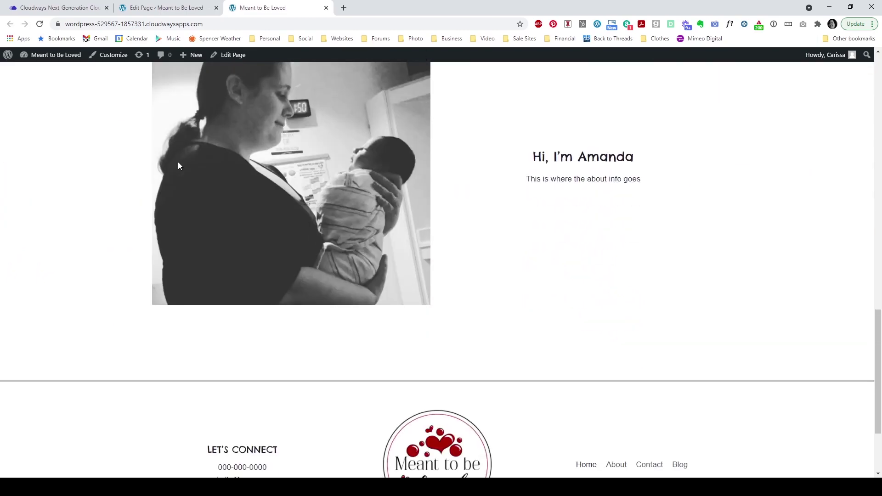
{"action": "scroll", "coordinate": [118, 279], "scroll_direction": "up", "scroll_amount": 10}
{"action": "scroll", "coordinate": [118, 280], "scroll_direction": "up", "scroll_amount": 5}
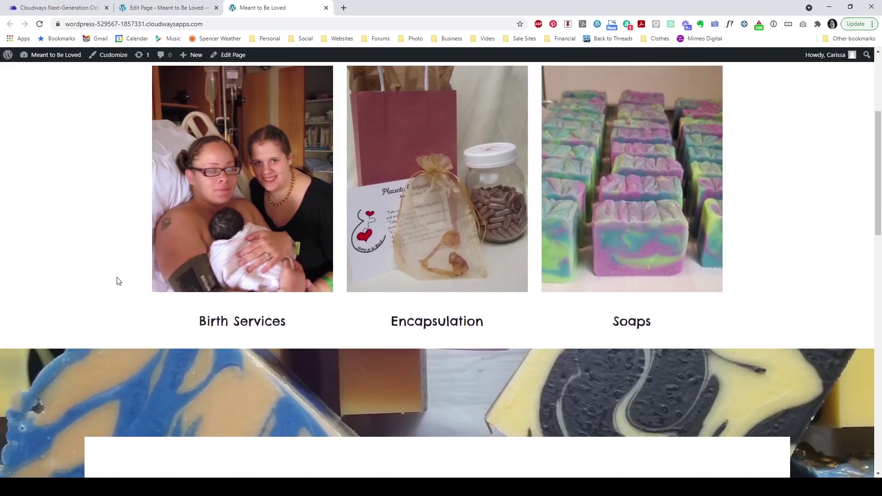
{"action": "scroll", "coordinate": [122, 286], "scroll_direction": "down", "scroll_amount": 15}
Step: Back in the editor, insert a single-column Row Layout below the Amanda section
{"action": "left_click", "coordinate": [183, 10]}
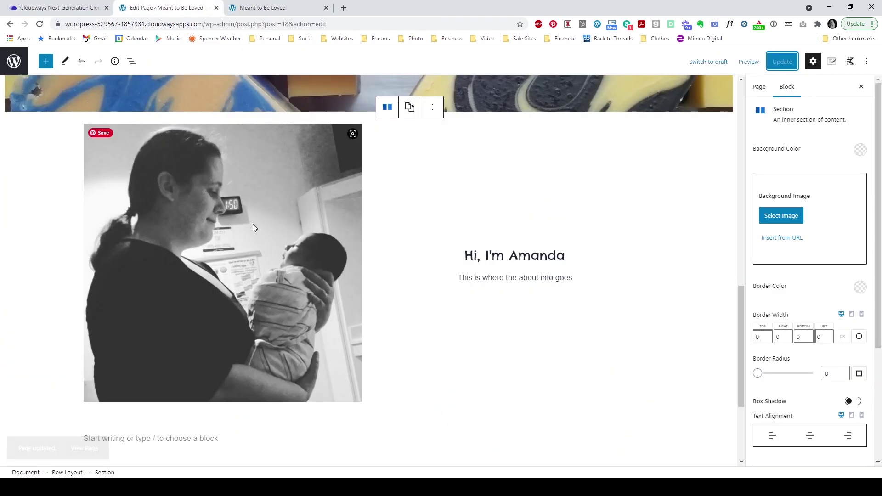
{"action": "scroll", "coordinate": [400, 268], "scroll_direction": "down", "scroll_amount": 1}
{"action": "left_click", "coordinate": [214, 343]}
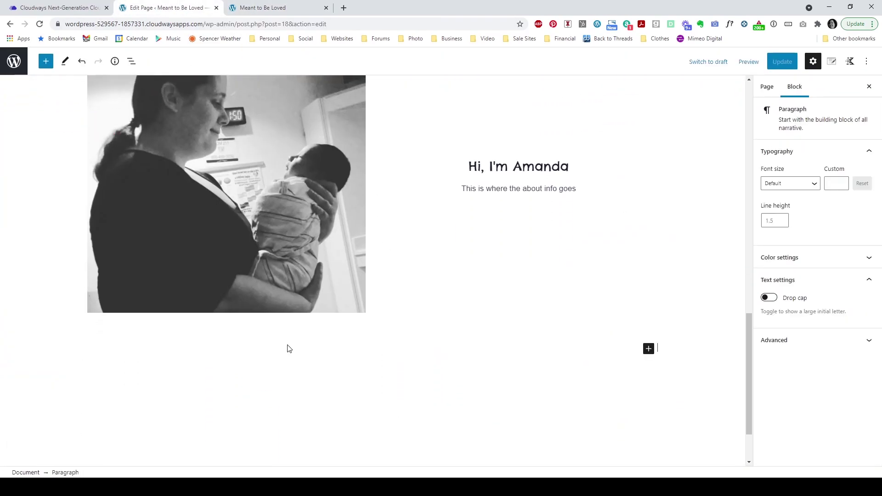
{"action": "left_click", "coordinate": [648, 351]}
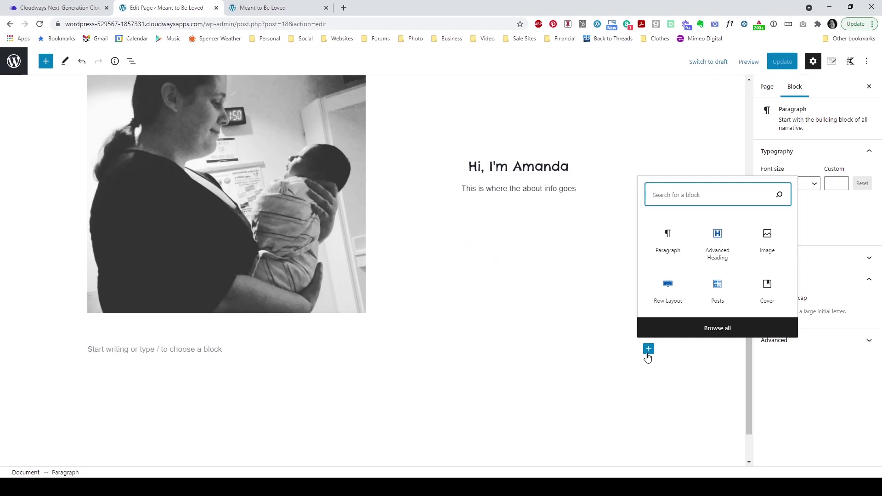
{"action": "left_click", "coordinate": [668, 289]}
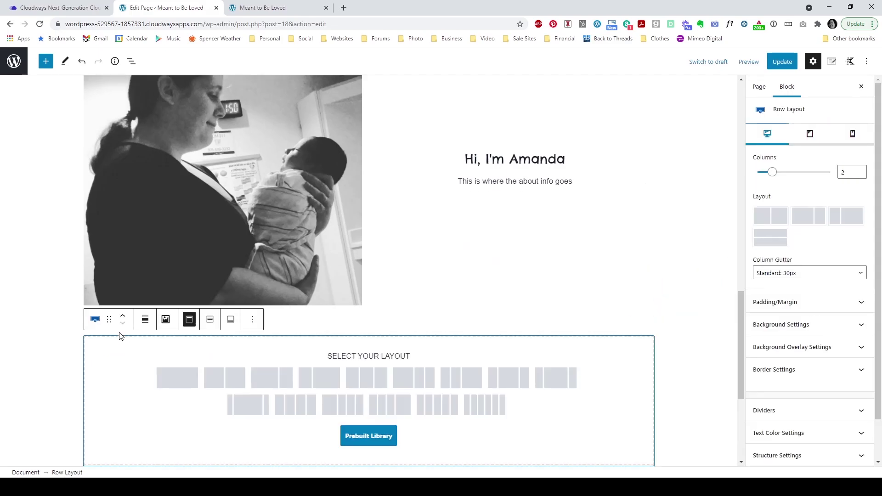
{"action": "left_click", "coordinate": [175, 382]}
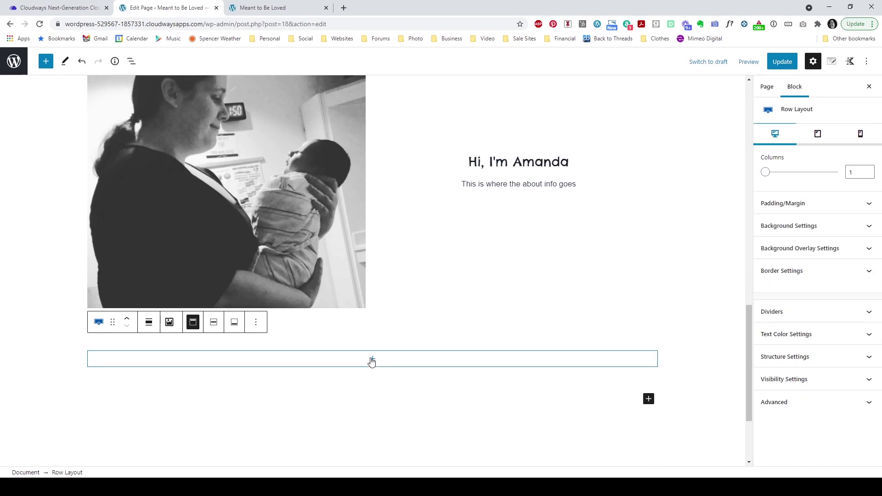
Step: Add a Testimonials block inside the new row using the first style
{"action": "left_click", "coordinate": [373, 362]}
{"action": "left_click", "coordinate": [371, 363]}
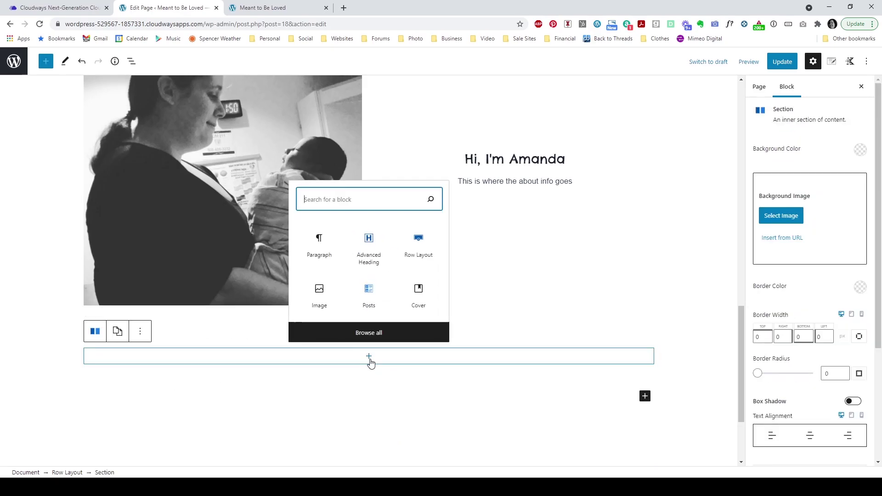
{"action": "left_click", "coordinate": [367, 333]}
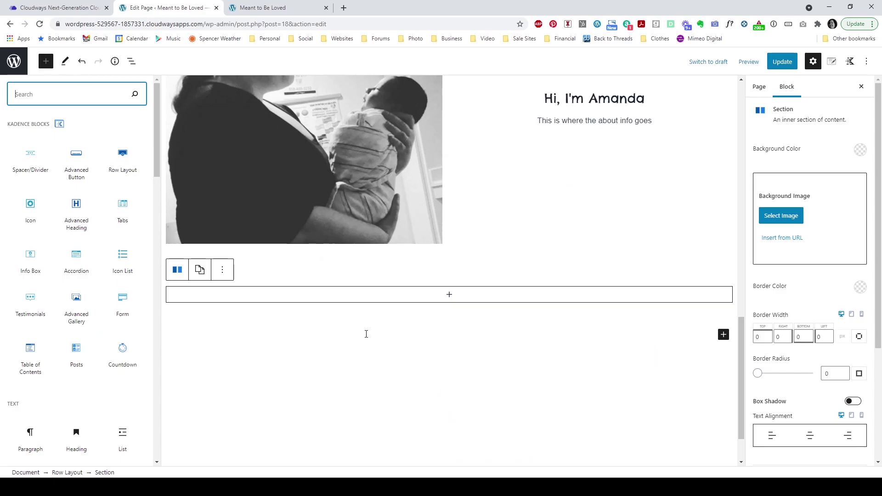
{"action": "left_click", "coordinate": [32, 316]}
{"action": "scroll", "coordinate": [506, 283], "scroll_direction": "down", "scroll_amount": 2}
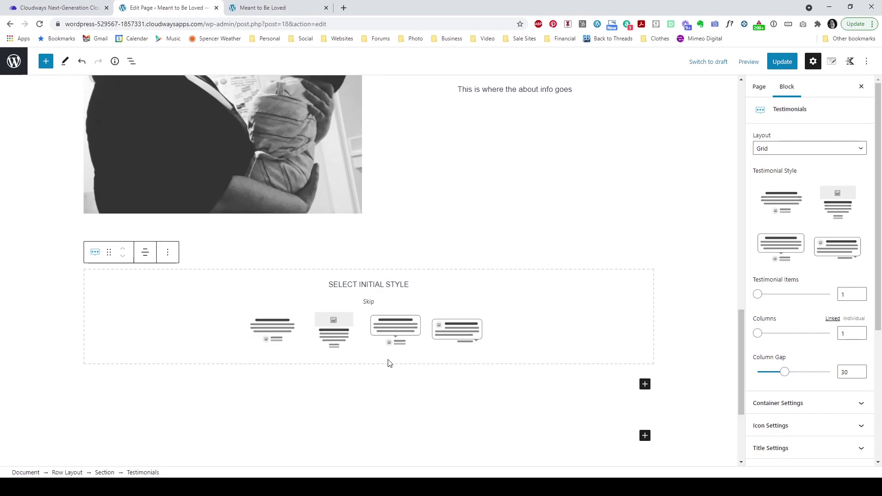
{"action": "left_click", "coordinate": [257, 348]}
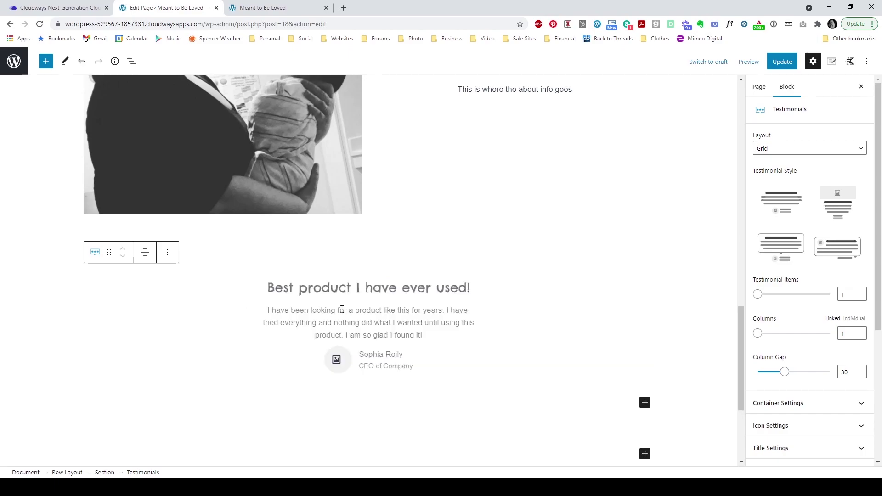
Step: Select the testimonial's parent Row Layout and make it Full width
{"action": "left_click", "coordinate": [102, 315]}
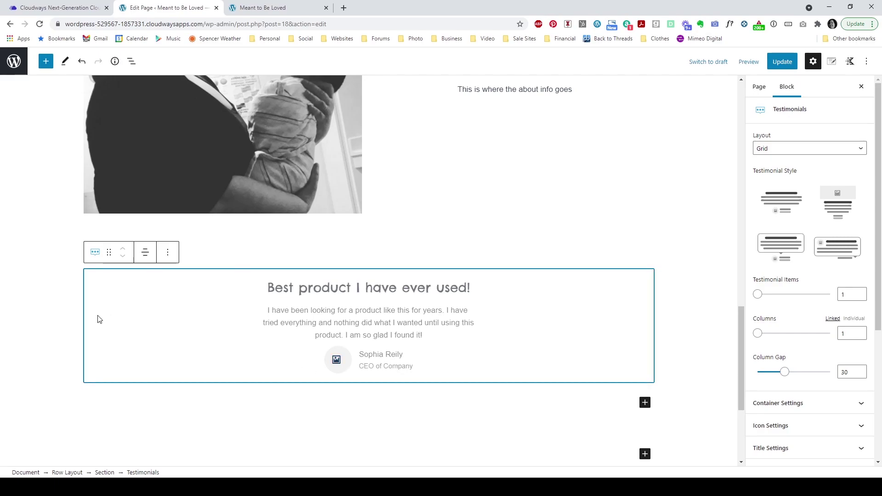
{"action": "mouse_move", "coordinate": [95, 252]}
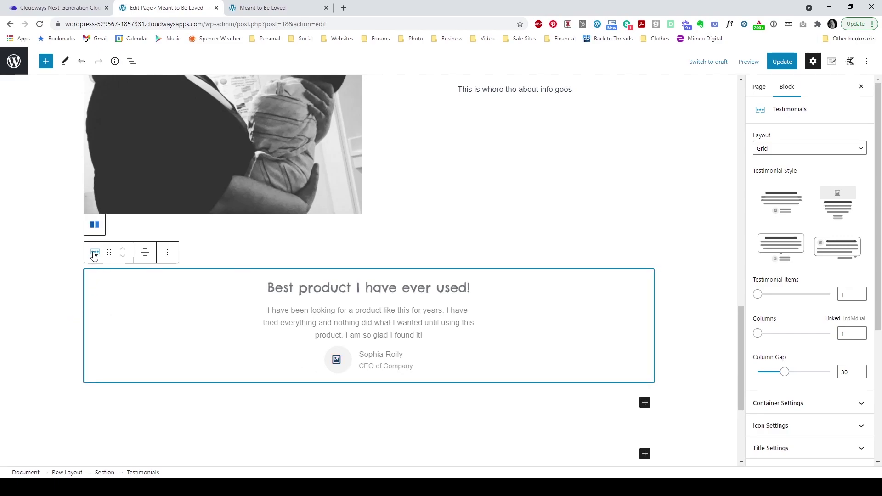
{"action": "left_click", "coordinate": [93, 224]}
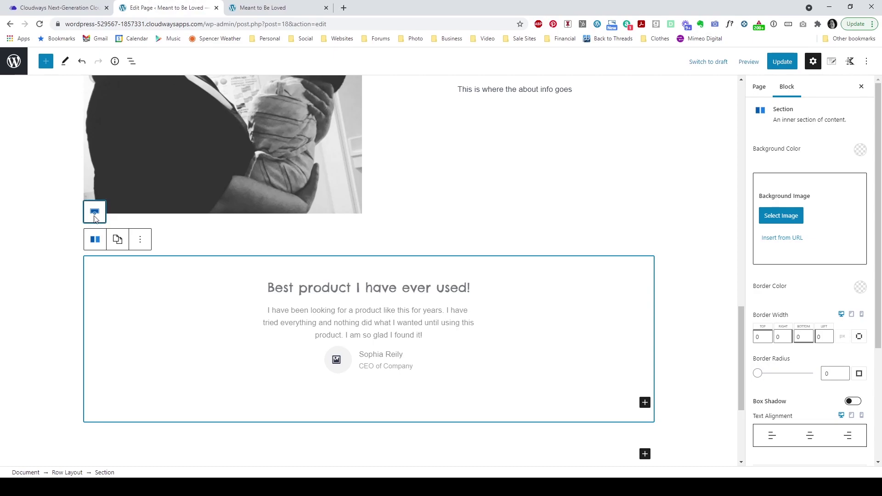
{"action": "left_click", "coordinate": [94, 215]}
{"action": "left_click", "coordinate": [151, 231]}
{"action": "left_click", "coordinate": [171, 295]}
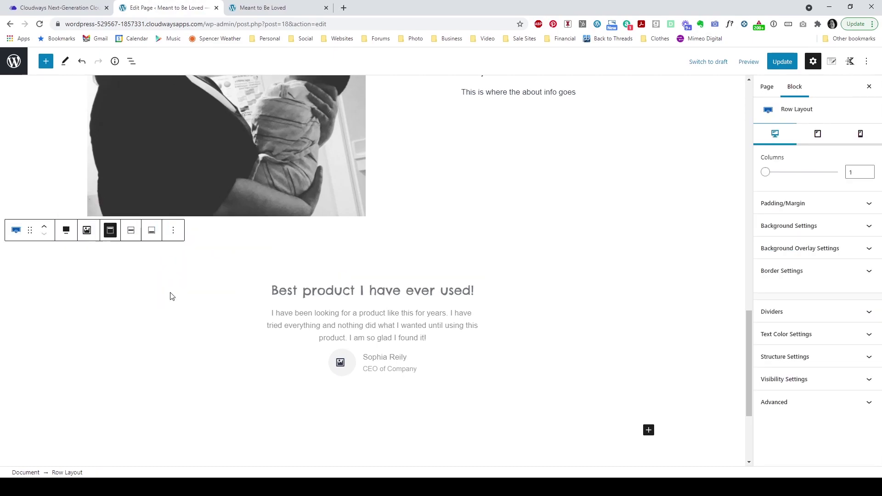
Step: Set the row's background colour to light grey #EEEEEE
{"action": "left_click", "coordinate": [799, 232]}
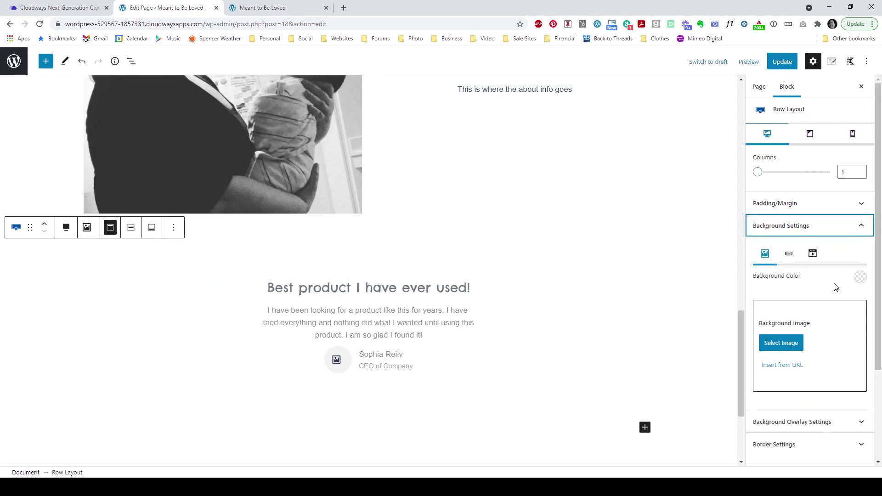
{"action": "left_click", "coordinate": [860, 278]}
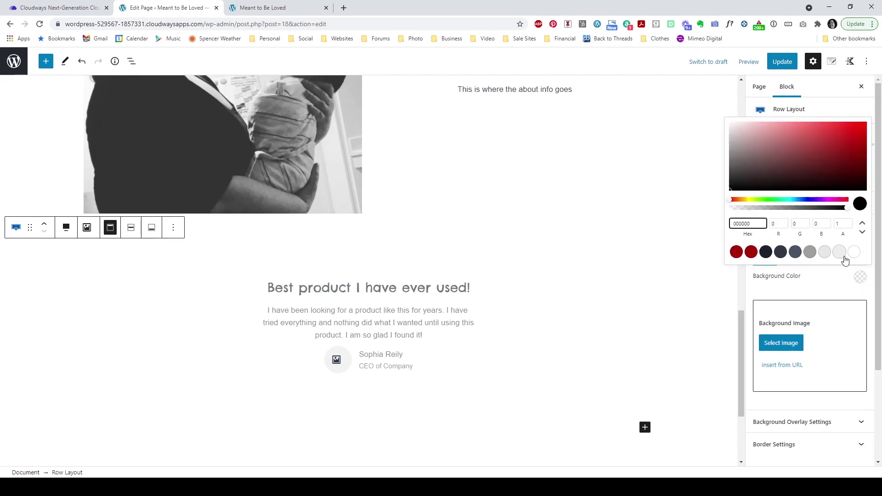
{"action": "left_click", "coordinate": [840, 252]}
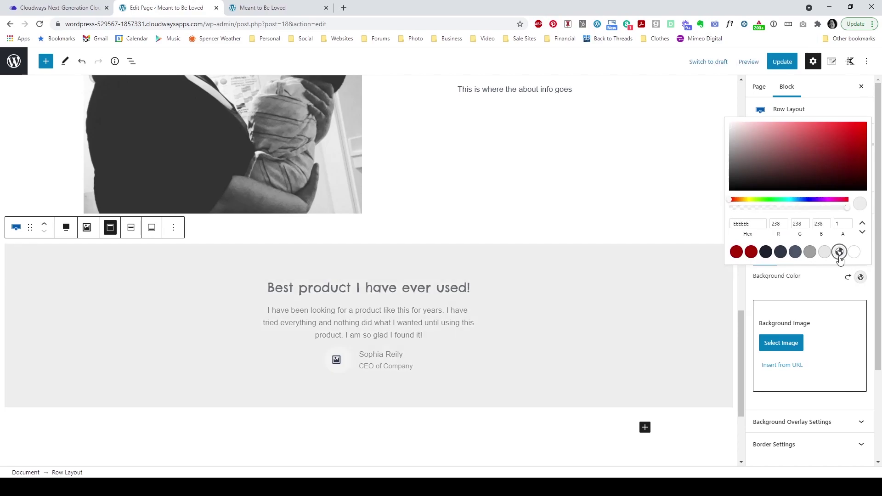
{"action": "left_click", "coordinate": [521, 337]}
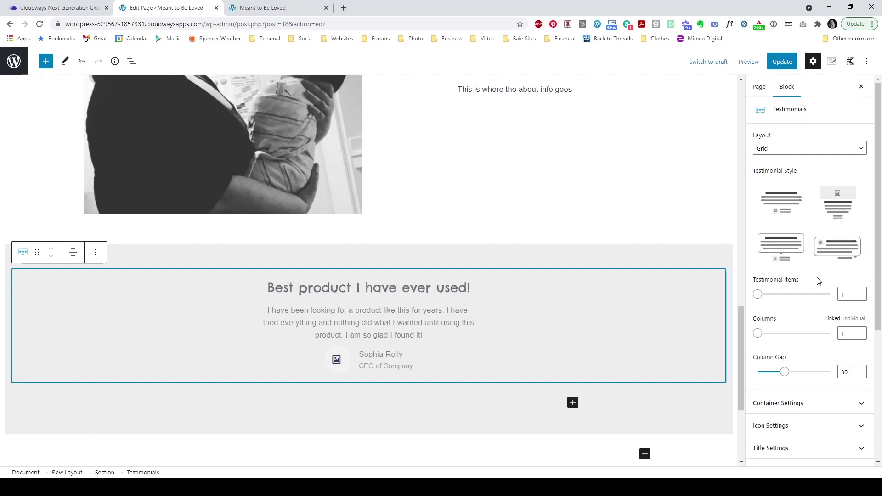
Step: Turn off the testimonial's occupation line and media avatar
{"action": "scroll", "coordinate": [819, 278], "scroll_direction": "down", "scroll_amount": 1}
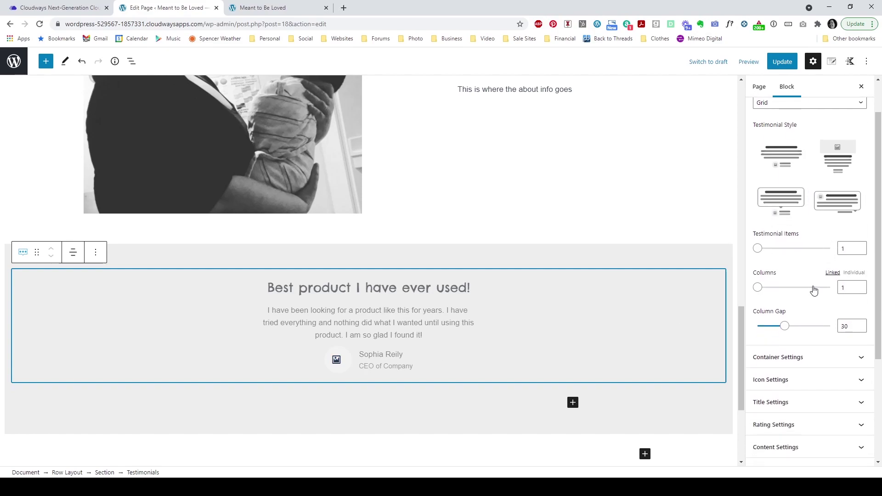
{"action": "scroll", "coordinate": [814, 293], "scroll_direction": "down", "scroll_amount": 2}
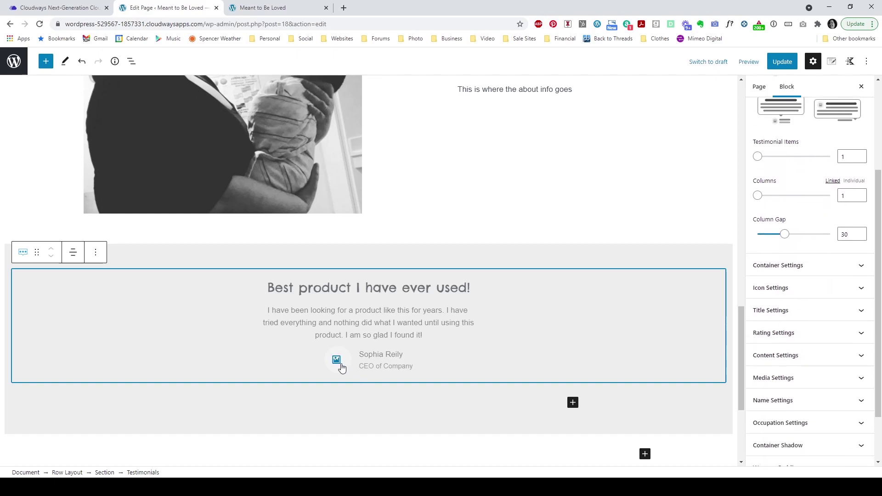
{"action": "scroll", "coordinate": [786, 335], "scroll_direction": "down", "scroll_amount": 1}
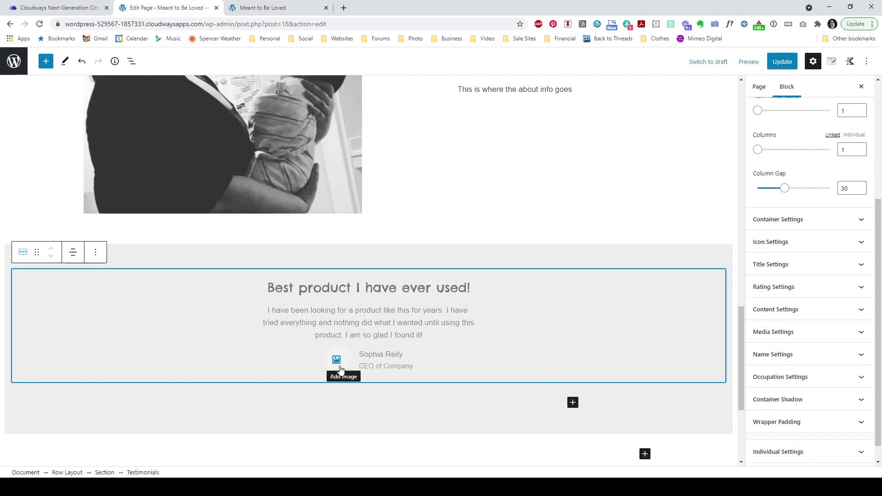
{"action": "left_click", "coordinate": [800, 377]}
{"action": "left_click", "coordinate": [761, 282]}
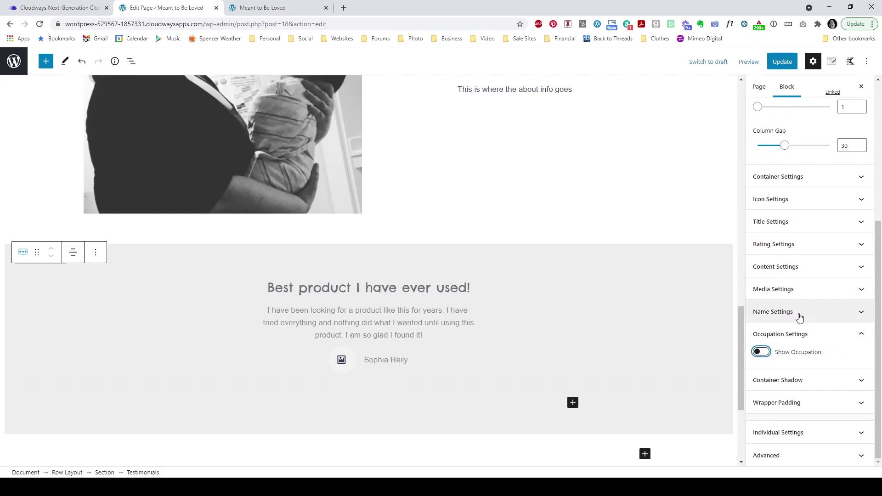
{"action": "left_click", "coordinate": [798, 313]}
{"action": "left_click", "coordinate": [810, 273]}
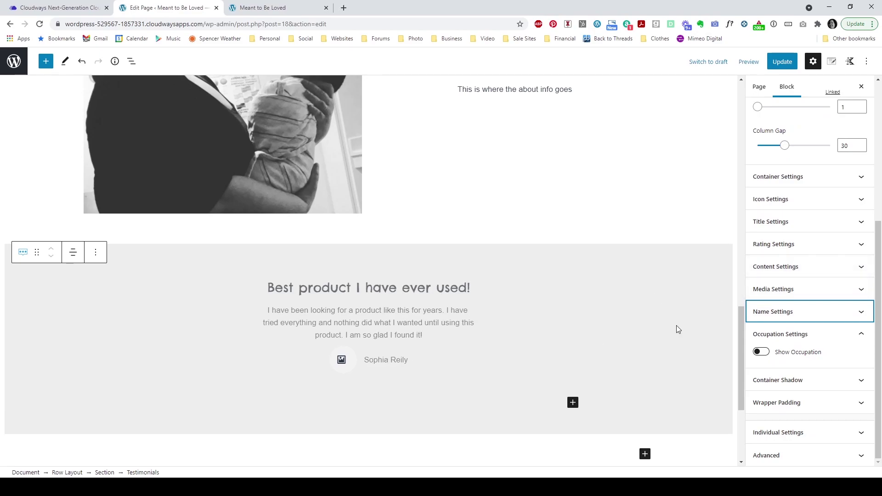
{"action": "left_click", "coordinate": [823, 290]}
{"action": "left_click", "coordinate": [762, 189]}
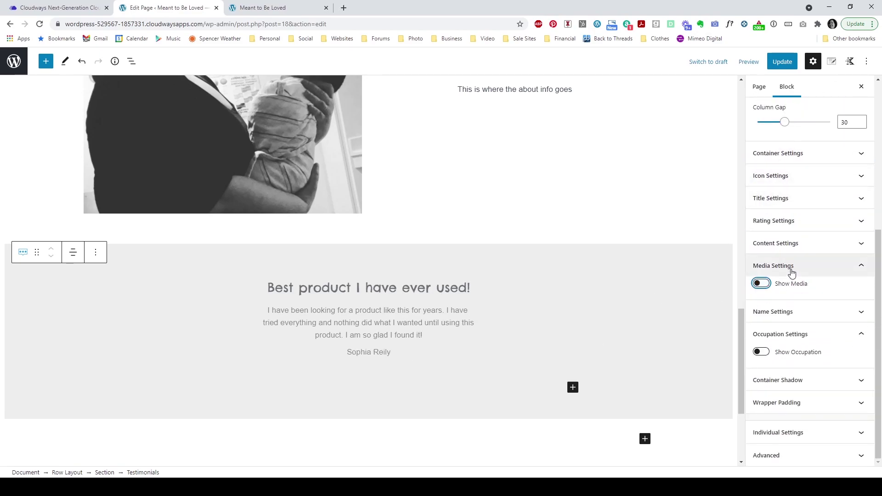
{"action": "left_click", "coordinate": [773, 267]}
Step: Turn on the star rating and colour the stars dark red
{"action": "left_click", "coordinate": [795, 250]}
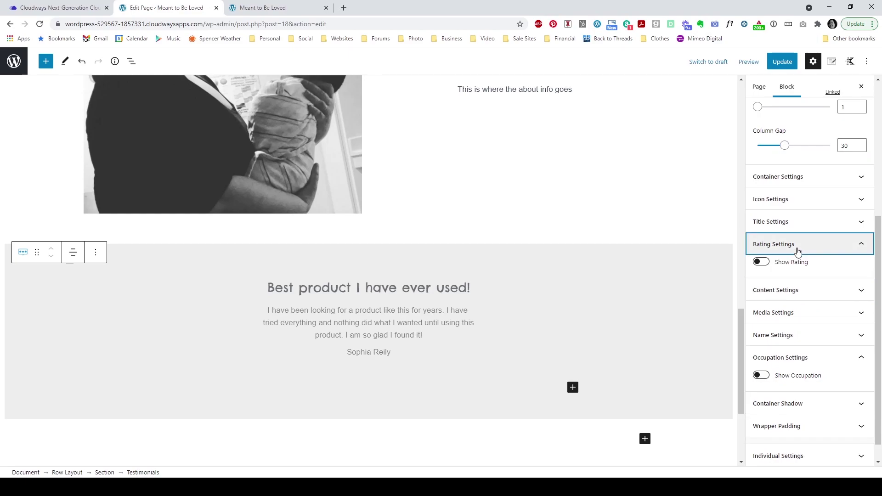
{"action": "left_click", "coordinate": [763, 263]}
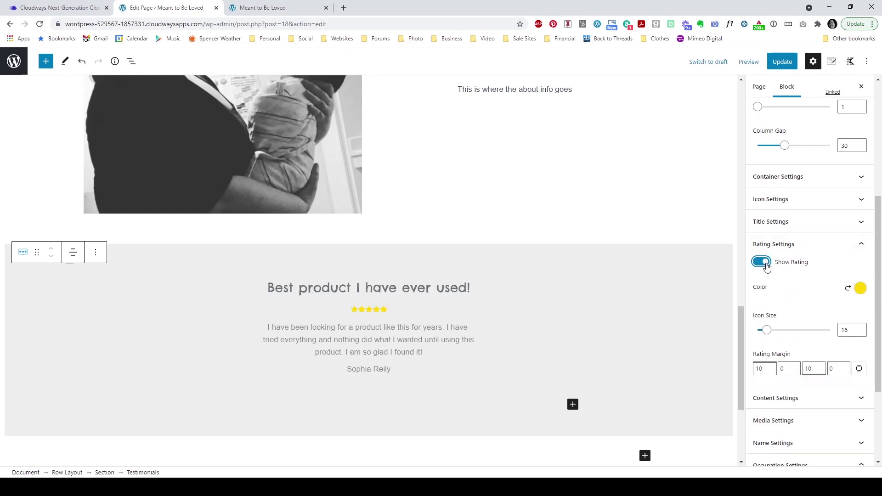
{"action": "left_click", "coordinate": [861, 288]}
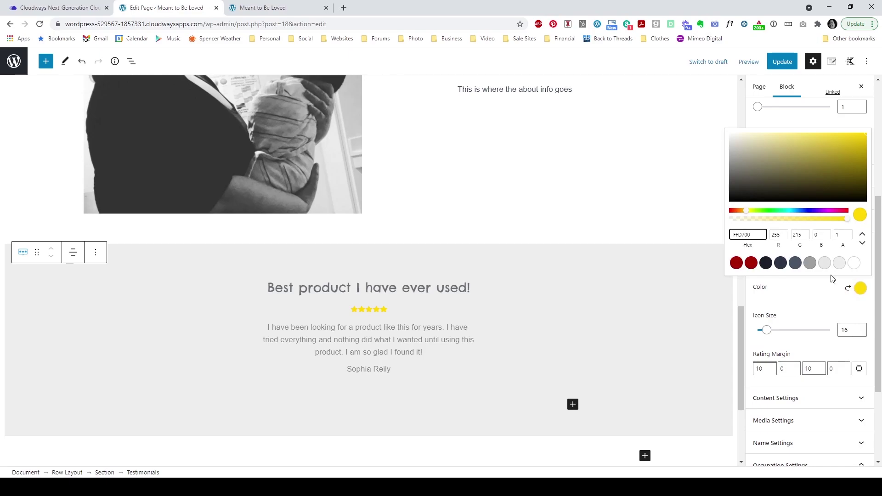
{"action": "left_click", "coordinate": [811, 263]}
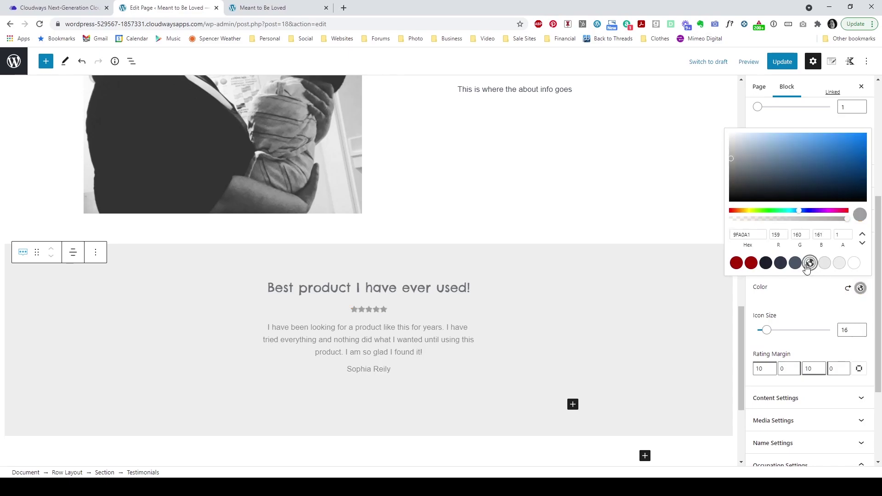
{"action": "left_click", "coordinate": [737, 263]}
{"action": "left_click", "coordinate": [751, 307]}
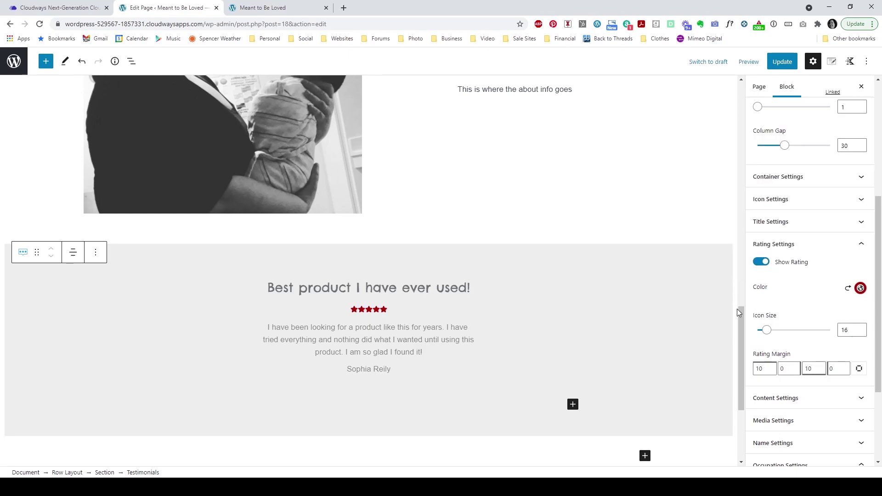
Step: Update the page and reload the live site to check the testimonial styling
{"action": "scroll", "coordinate": [568, 318], "scroll_direction": "up", "scroll_amount": 2}
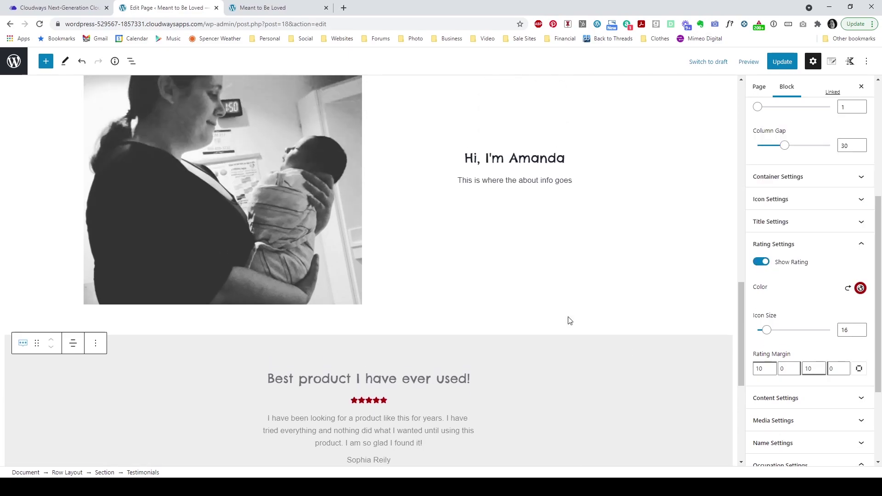
{"action": "scroll", "coordinate": [624, 306], "scroll_direction": "up", "scroll_amount": 3}
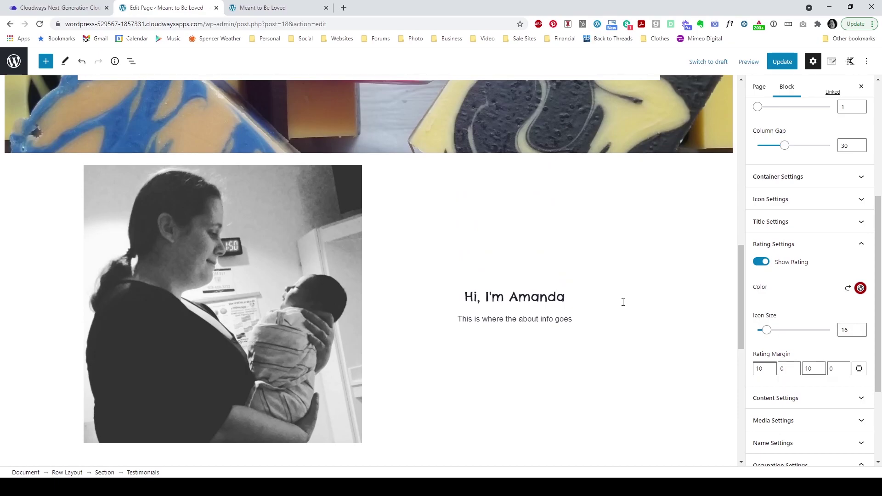
{"action": "left_click", "coordinate": [782, 61]}
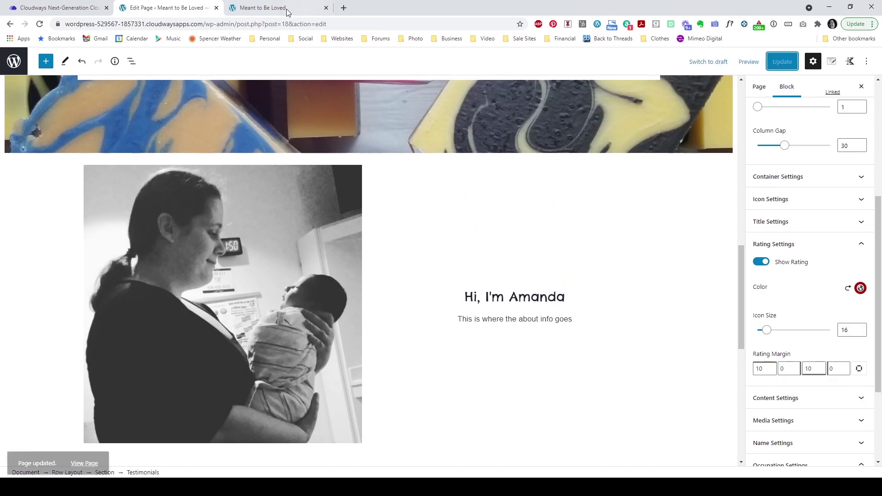
{"action": "left_click", "coordinate": [276, 8]}
{"action": "left_click", "coordinate": [40, 24]}
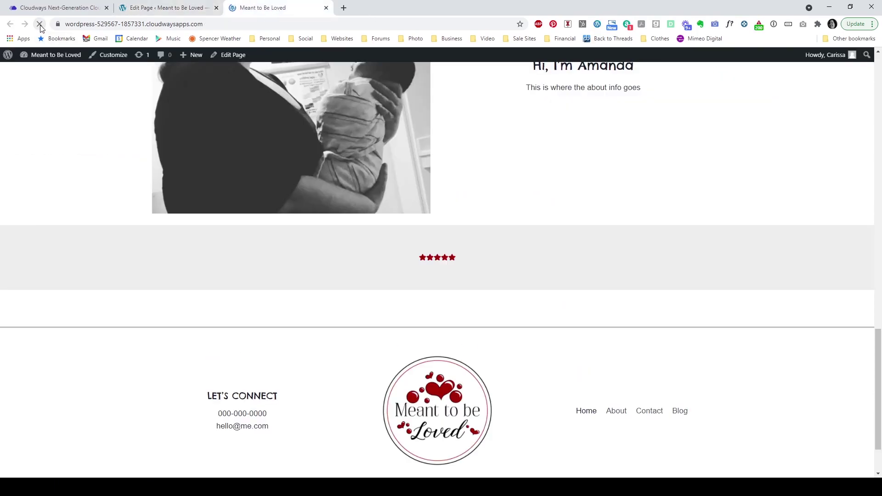
{"action": "left_click", "coordinate": [151, 11]}
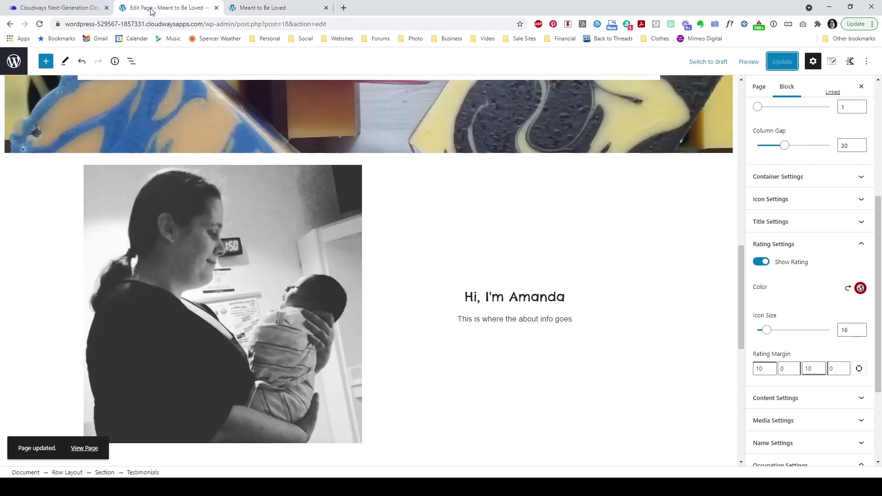
Step: Replace the testimonial title, text and name with 'Testimonial Header', 'Testimonial goes here' and 'Reviewer Name'
{"action": "scroll", "coordinate": [425, 274], "scroll_direction": "down", "scroll_amount": 6}
{"action": "triple_click", "coordinate": [462, 242]}
{"action": "key", "text": "BackSpace"}
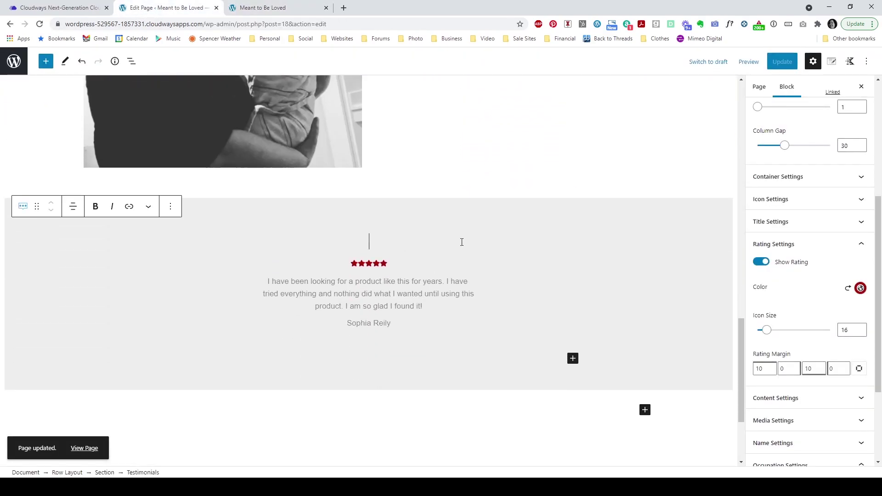
{"action": "type", "text": "Tes"}
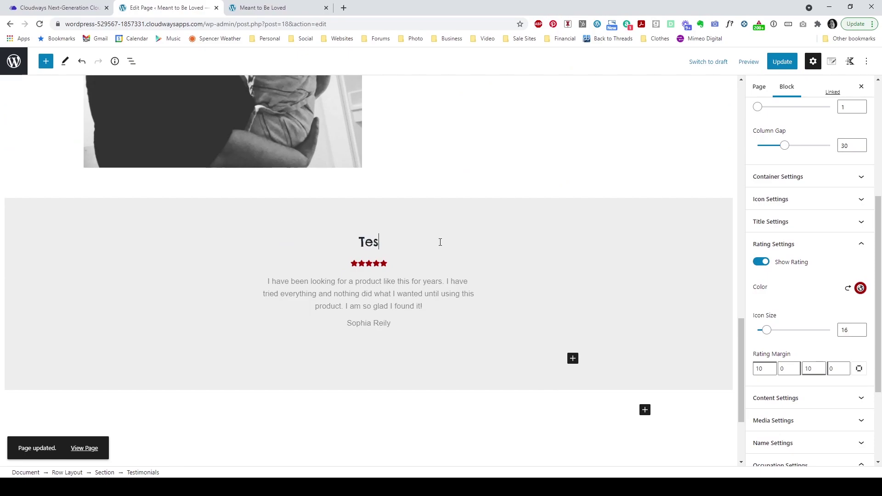
{"action": "type", "text": "timonial Header"}
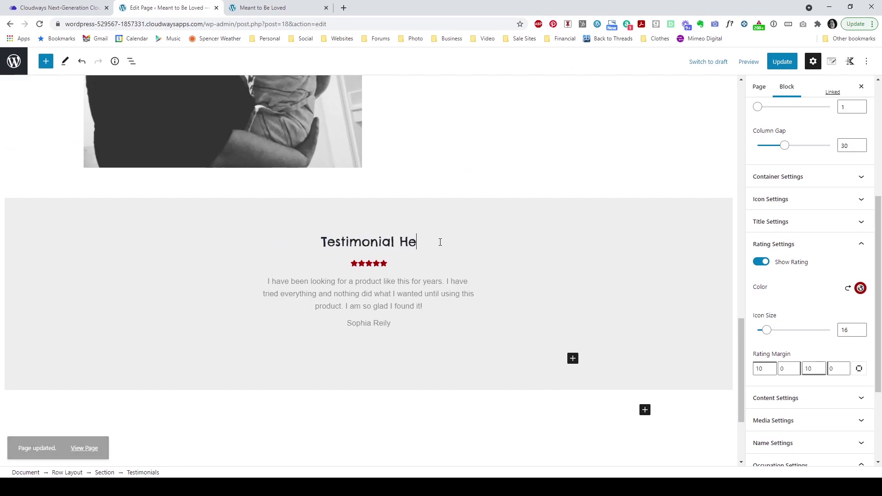
{"action": "left_click", "coordinate": [427, 305]}
{"action": "key", "text": "ctrl+a"}
{"action": "key", "text": "BackSpace"}
{"action": "type", "text": "Testim"}
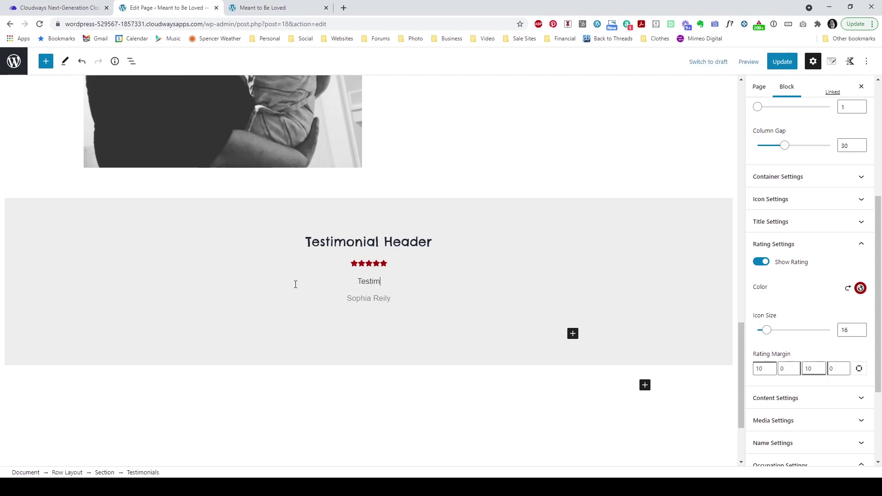
{"action": "type", "text": "onial goes here"}
{"action": "left_click", "coordinate": [348, 298]}
{"action": "key", "text": "ctrl+a"}
{"action": "key", "text": "BackSpace"}
{"action": "type", "text": "Re"}
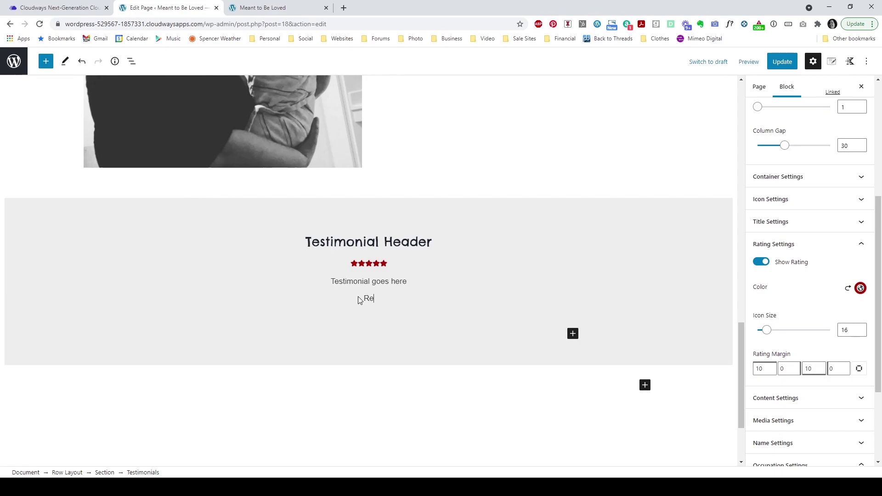
{"action": "type", "text": "viewer Name"}
Step: Save the edited testimonial and verify the placeholder text on the live page
{"action": "left_click", "coordinate": [783, 61]}
{"action": "left_click", "coordinate": [288, 8]}
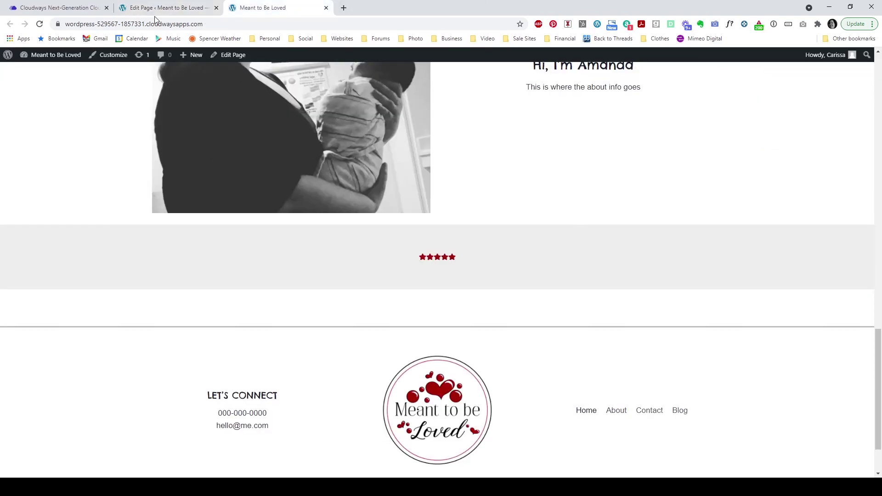
{"action": "left_click", "coordinate": [40, 25]}
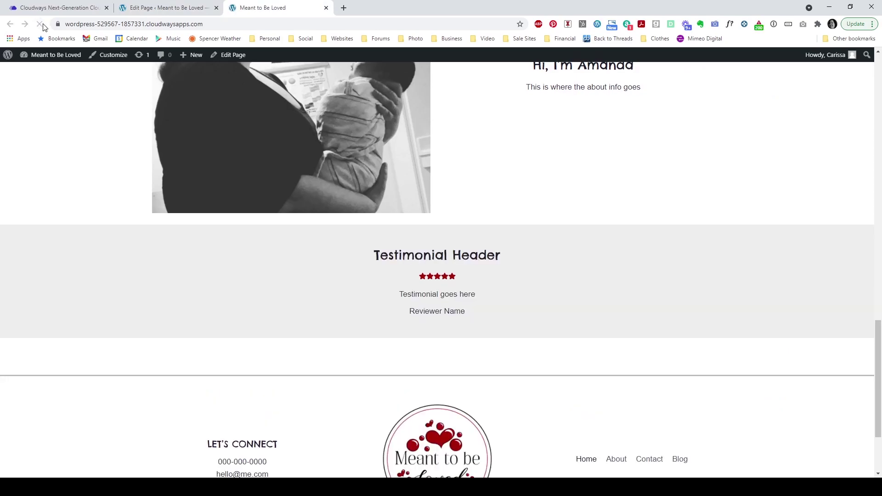
{"action": "scroll", "coordinate": [727, 223], "scroll_direction": "down", "scroll_amount": 1}
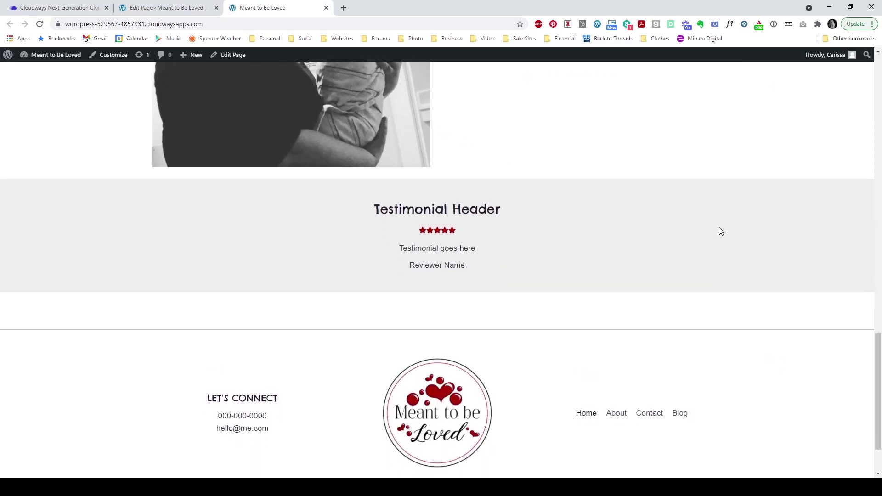
{"action": "scroll", "coordinate": [719, 234], "scroll_direction": "down", "scroll_amount": 1}
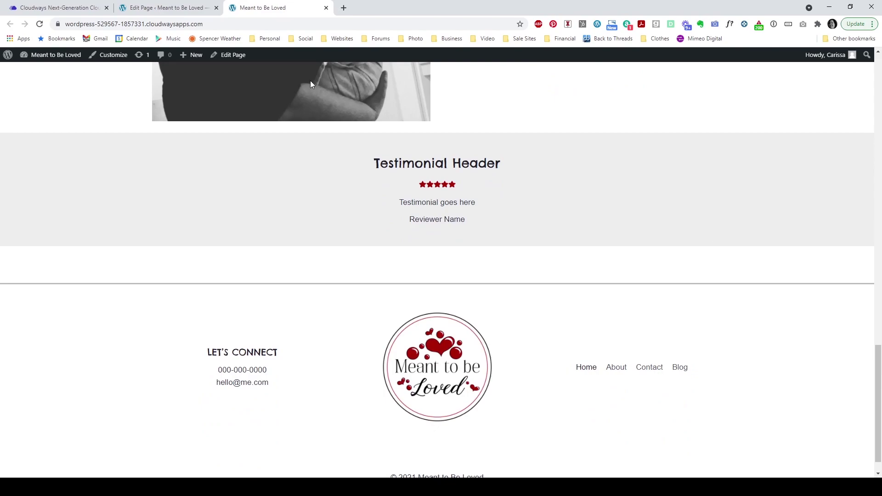
{"action": "left_click", "coordinate": [174, 8]}
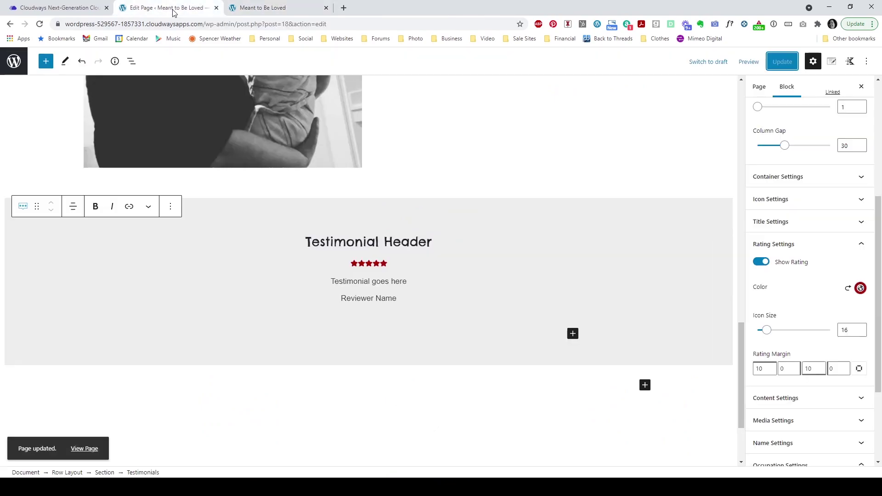
{"action": "scroll", "coordinate": [643, 315], "scroll_direction": "down", "scroll_amount": 2}
{"action": "left_click", "coordinate": [248, 214]}
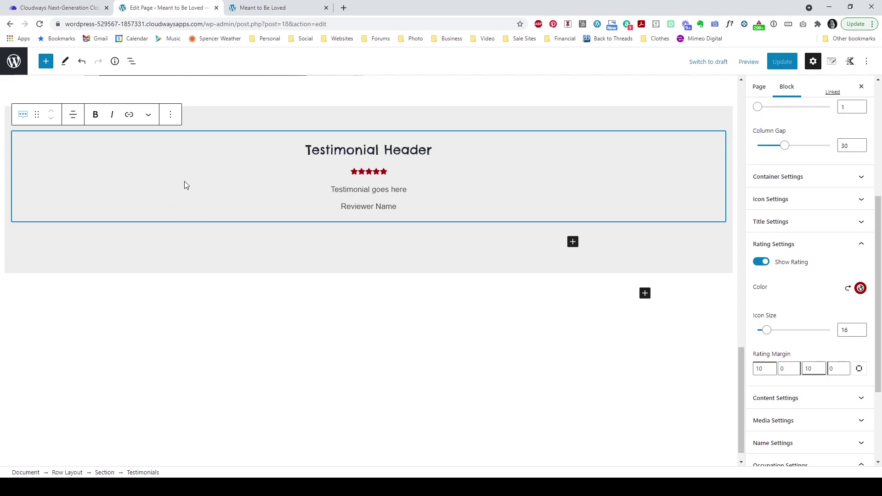
{"action": "left_click", "coordinate": [305, 144]}
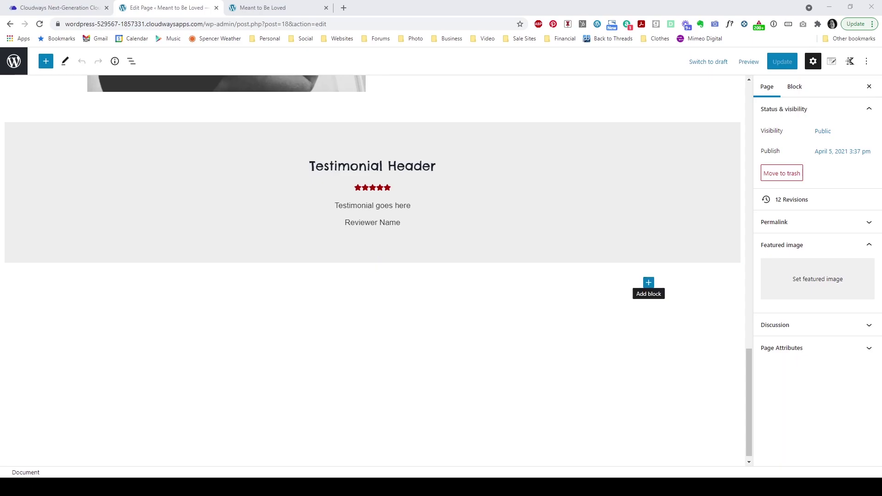
Step: Insert a Kadence Posts block and move it below the testimonial section
{"action": "left_click", "coordinate": [649, 282]}
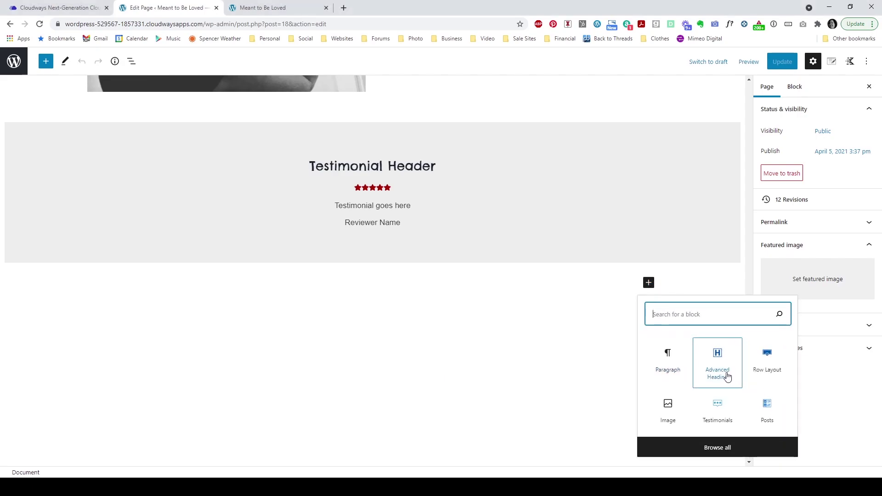
{"action": "left_click", "coordinate": [737, 452]}
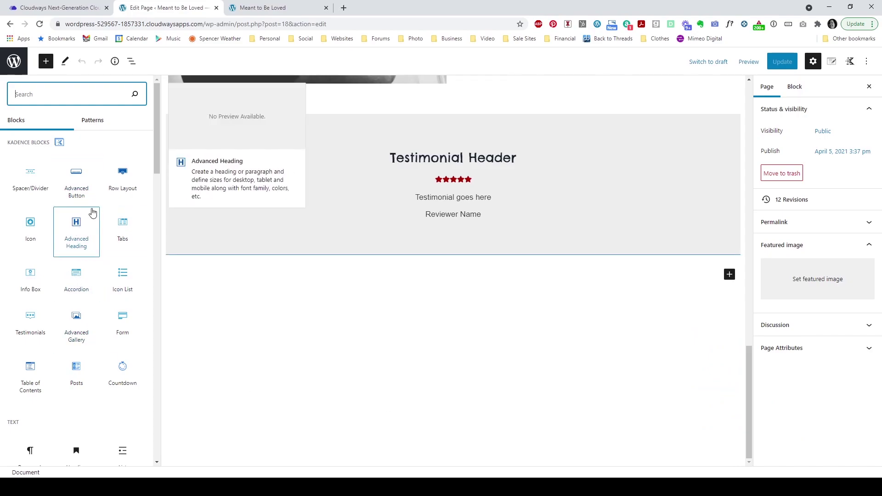
{"action": "left_click", "coordinate": [75, 374]}
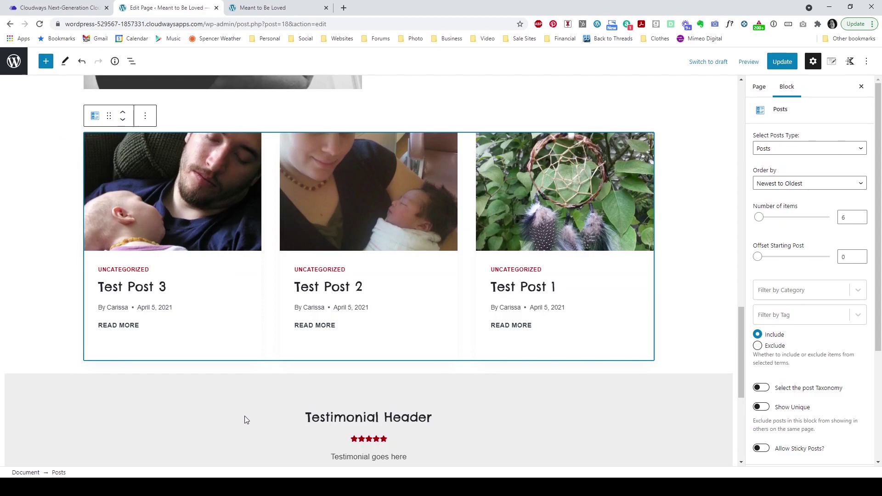
{"action": "left_click", "coordinate": [123, 119]}
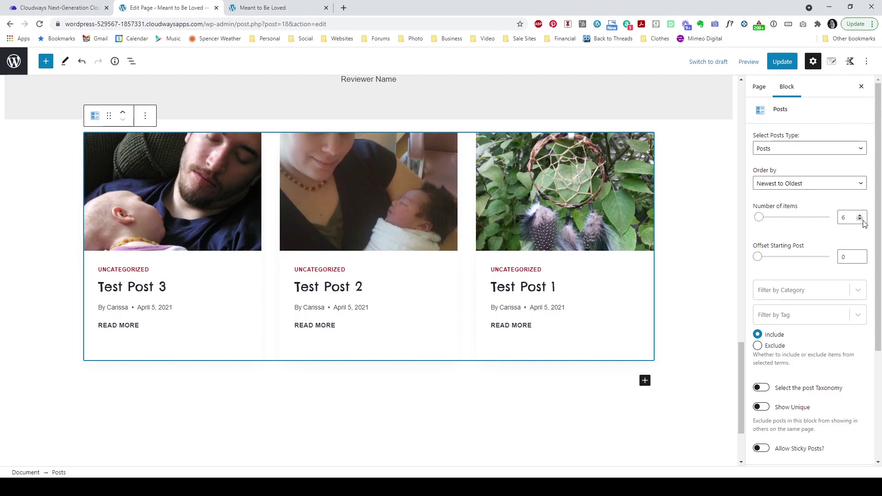
Step: Set the Posts block to show 3 items and expand its Layout Settings
{"action": "left_click", "coordinate": [861, 220]}
{"action": "left_click", "coordinate": [860, 220]}
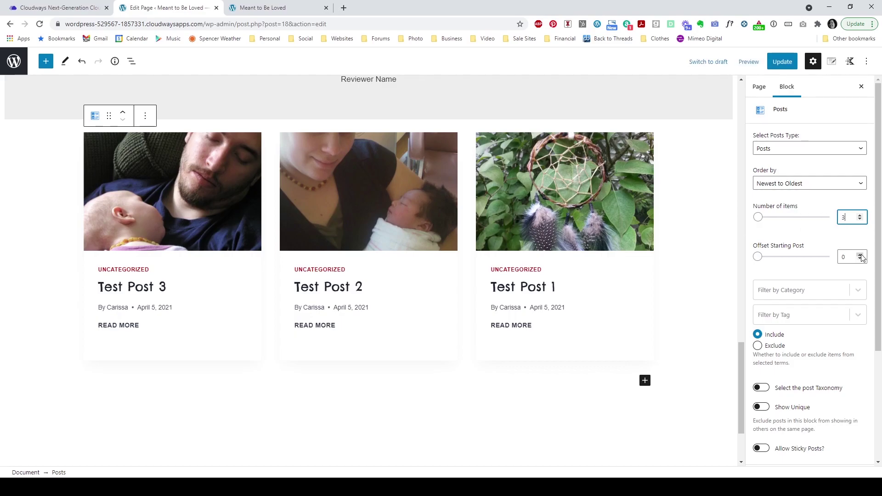
{"action": "scroll", "coordinate": [808, 252], "scroll_direction": "down", "scroll_amount": 1}
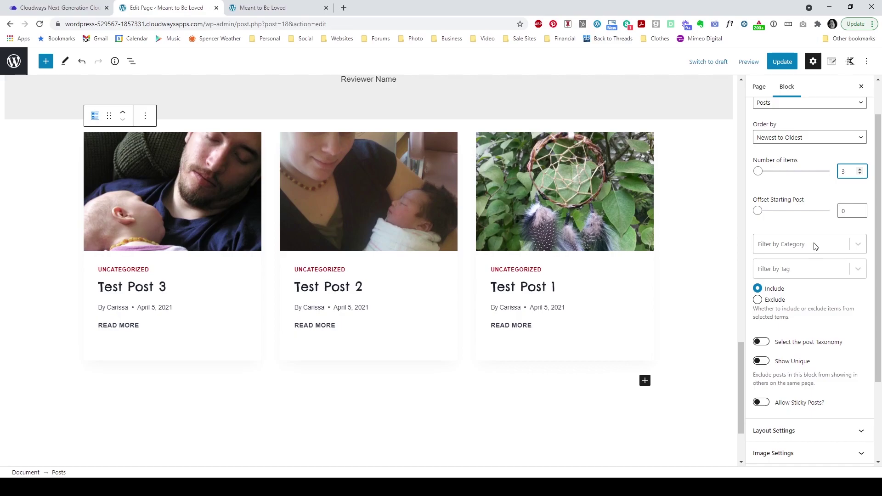
{"action": "left_click", "coordinate": [804, 250]}
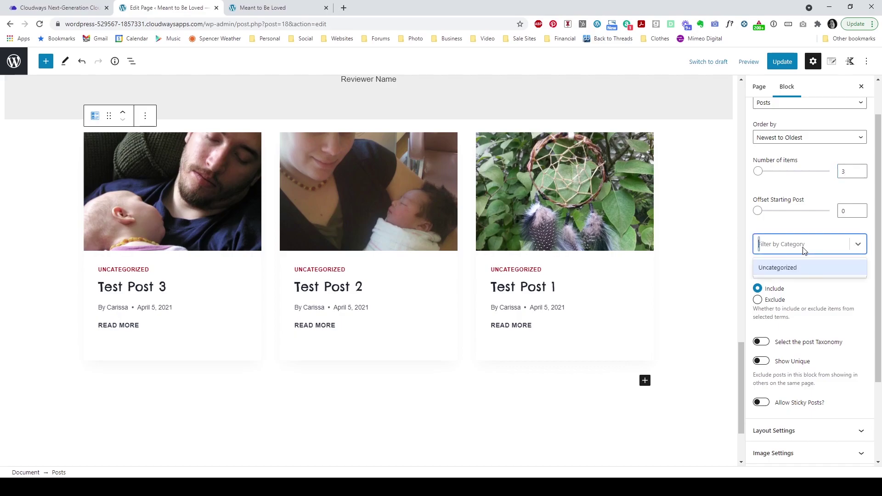
{"action": "left_click", "coordinate": [767, 226]}
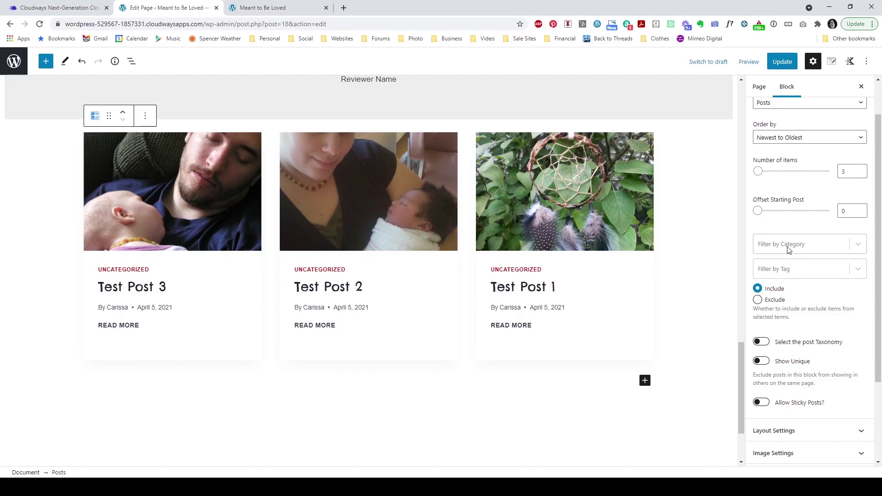
{"action": "scroll", "coordinate": [827, 264], "scroll_direction": "down", "scroll_amount": 3}
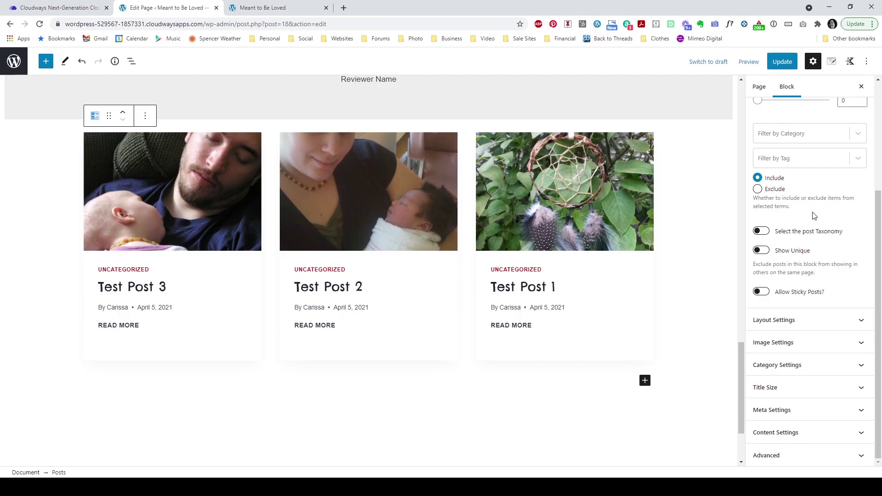
{"action": "left_click", "coordinate": [787, 320]}
{"action": "scroll", "coordinate": [879, 238], "scroll_direction": "down", "scroll_amount": 1}
{"action": "scroll", "coordinate": [819, 250], "scroll_direction": "down", "scroll_amount": 2}
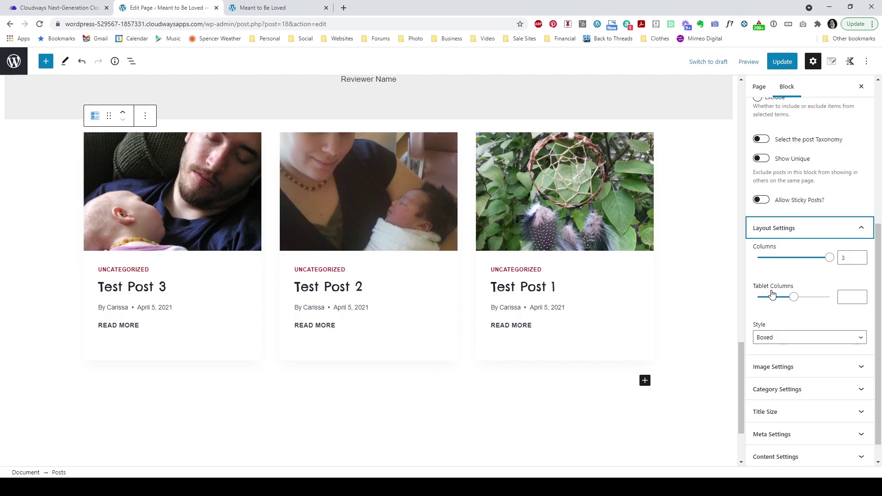
Step: Set the posts grid to 3 columns on tablets
{"action": "left_click", "coordinate": [860, 300]}
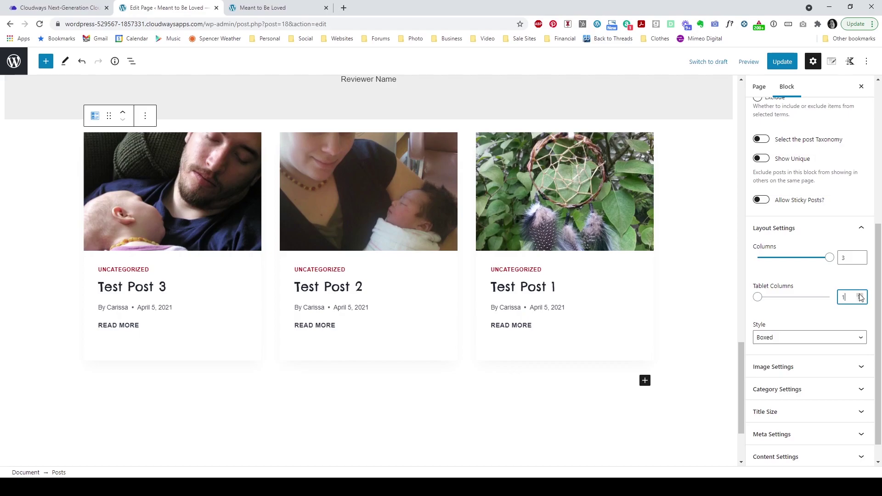
{"action": "left_click", "coordinate": [860, 295]}
{"action": "left_click", "coordinate": [860, 296]}
Step: Give the post cards the Boxed style and expand the Image Settings panel
{"action": "left_click", "coordinate": [803, 339]}
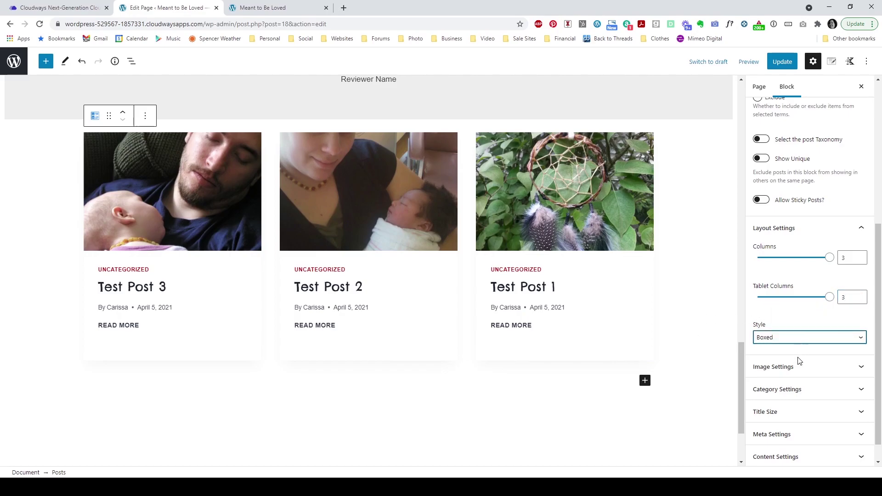
{"action": "left_click", "coordinate": [799, 361]}
{"action": "left_click", "coordinate": [821, 338]}
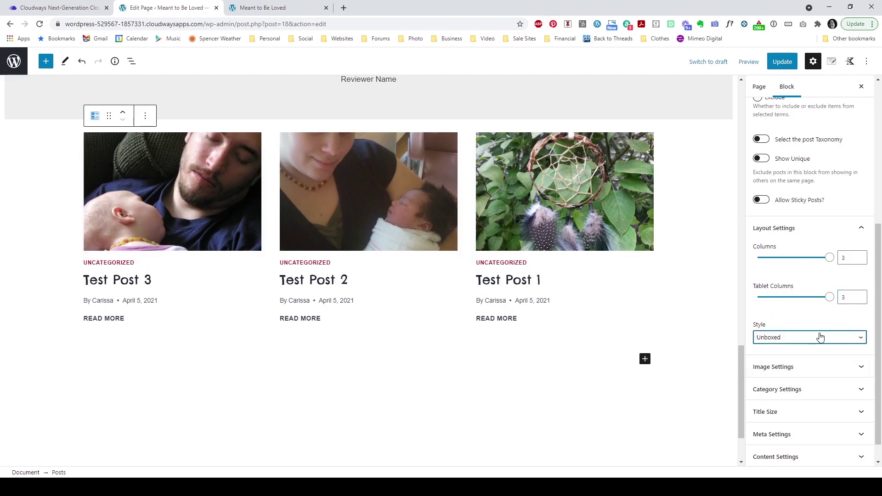
{"action": "left_click", "coordinate": [800, 352]}
{"action": "scroll", "coordinate": [792, 312], "scroll_direction": "down", "scroll_amount": 1}
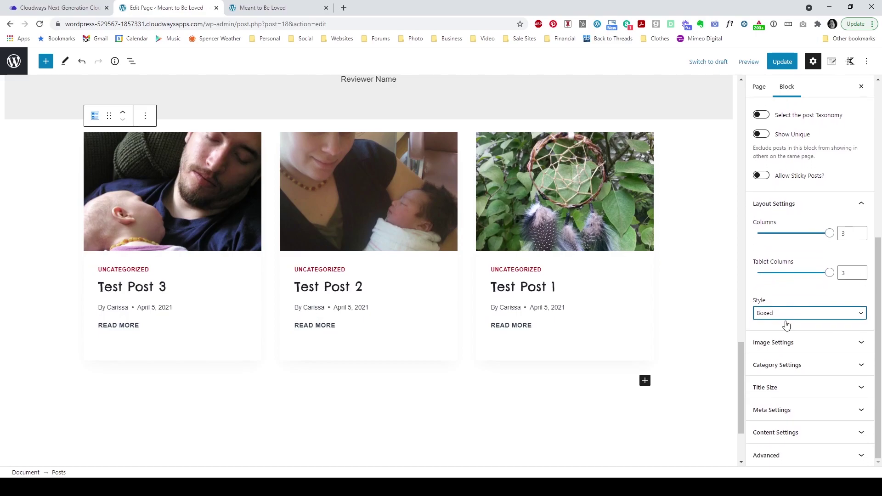
{"action": "left_click", "coordinate": [788, 344]}
{"action": "scroll", "coordinate": [800, 269], "scroll_direction": "down", "scroll_amount": 2}
{"action": "scroll", "coordinate": [800, 269], "scroll_direction": "down", "scroll_amount": 1}
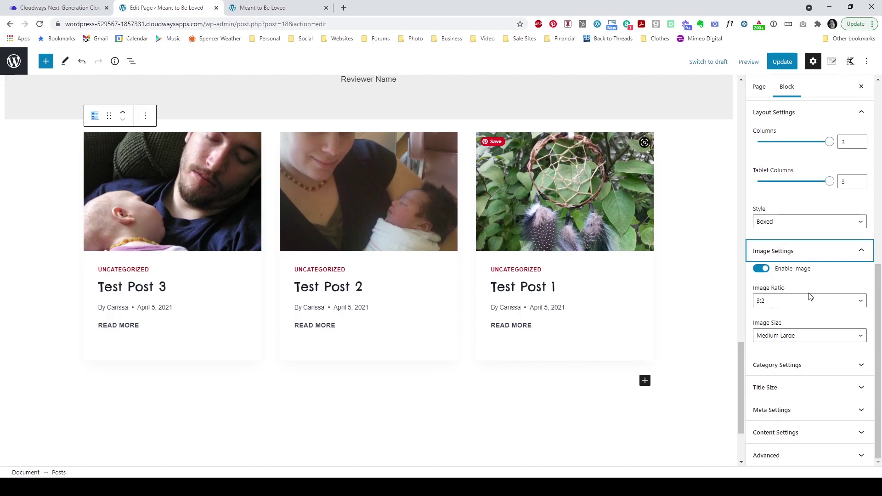
Step: Change the post card image ratio to square 1:1, after briefly trying 2:3 portrait
{"action": "left_click", "coordinate": [803, 301]}
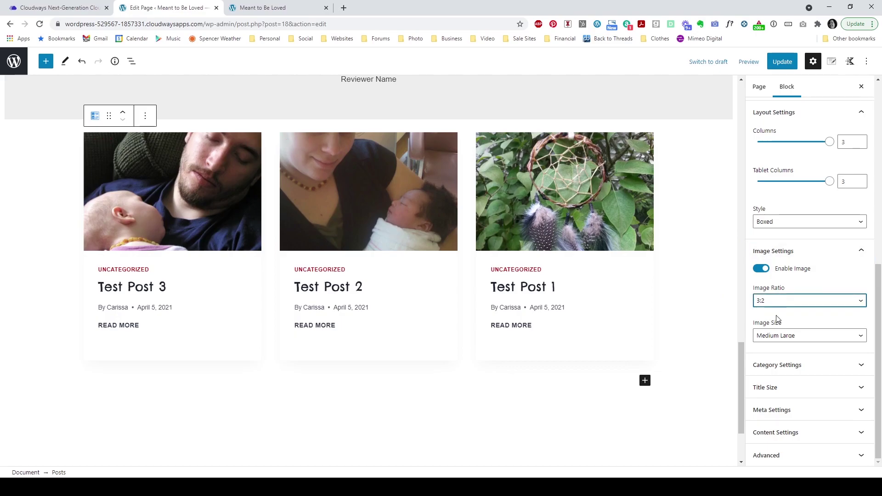
{"action": "left_click", "coordinate": [772, 379]}
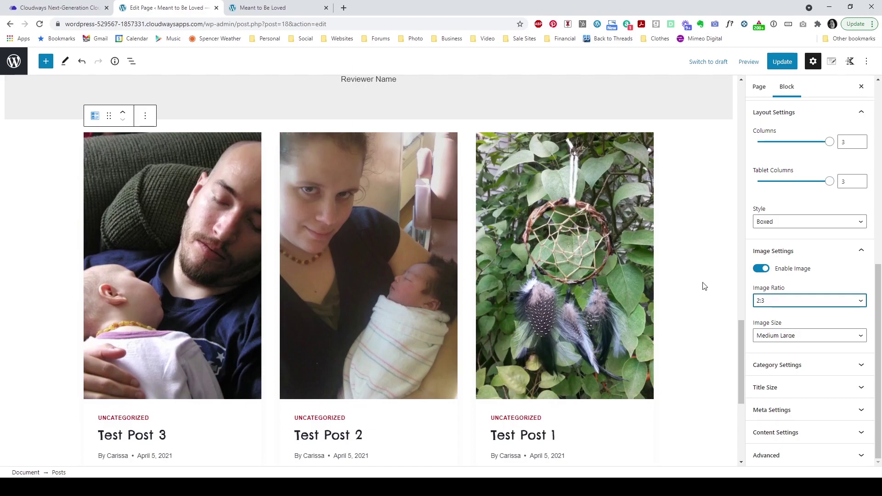
{"action": "scroll", "coordinate": [703, 287], "scroll_direction": "down", "scroll_amount": 1}
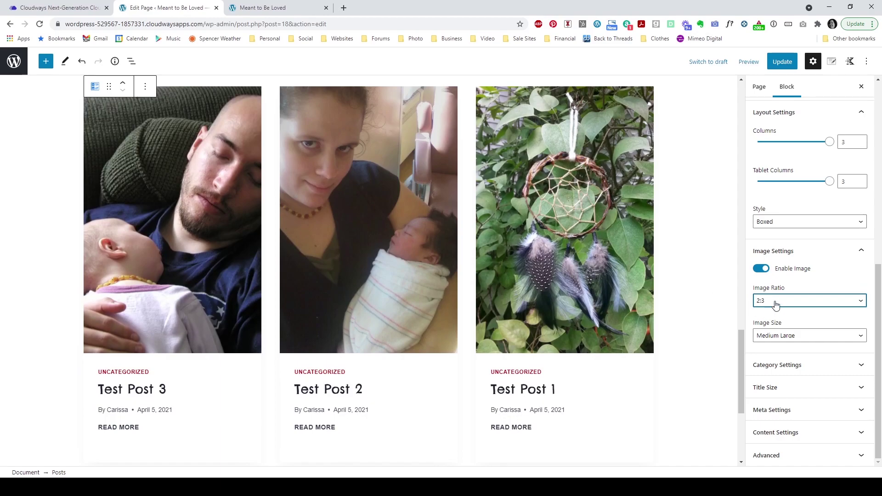
{"action": "left_click", "coordinate": [770, 324]}
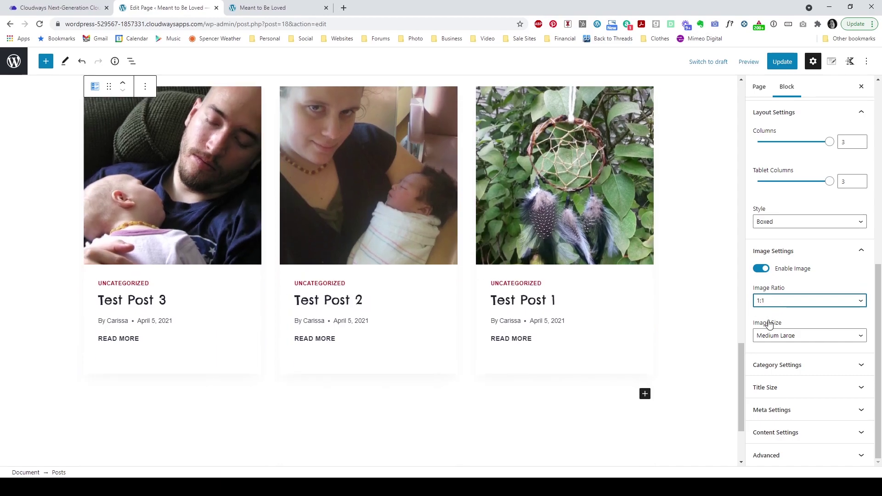
{"action": "scroll", "coordinate": [680, 262], "scroll_direction": "up", "scroll_amount": 1}
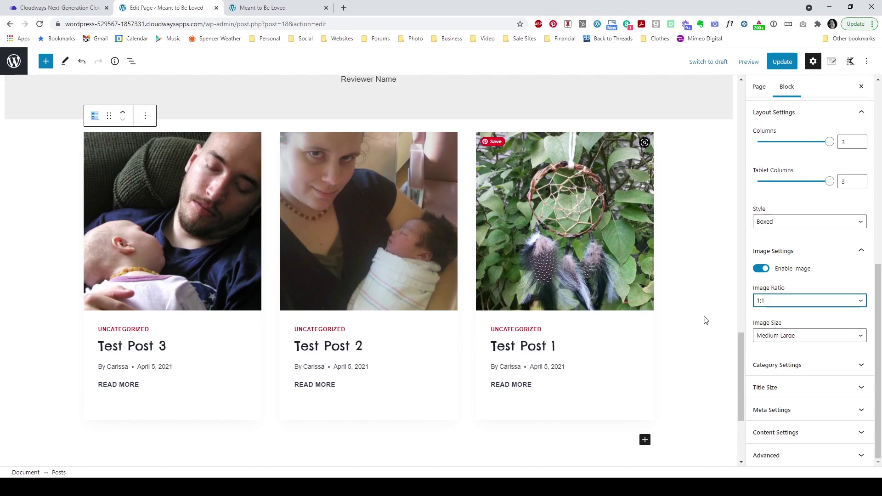
{"action": "left_click", "coordinate": [781, 365]}
Step: Turn off Enable Meta Info so author and date no longer show on the post cards
{"action": "scroll", "coordinate": [822, 281], "scroll_direction": "down", "scroll_amount": 2}
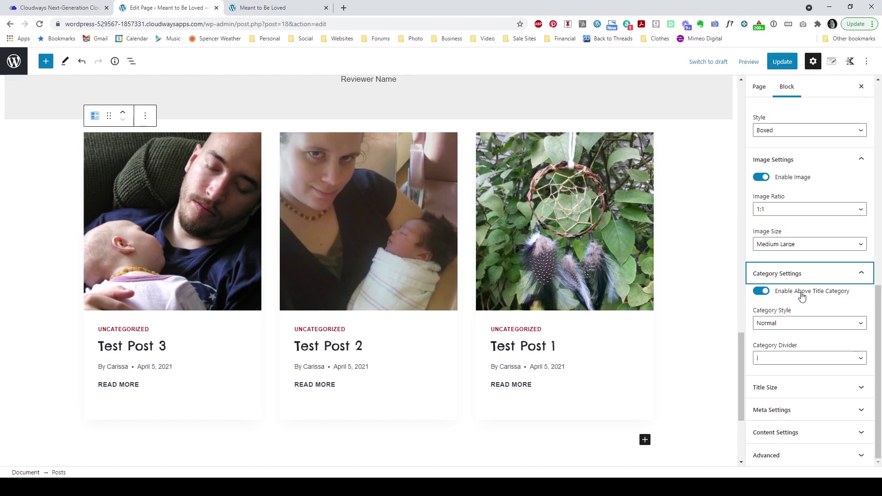
{"action": "left_click", "coordinate": [802, 274]}
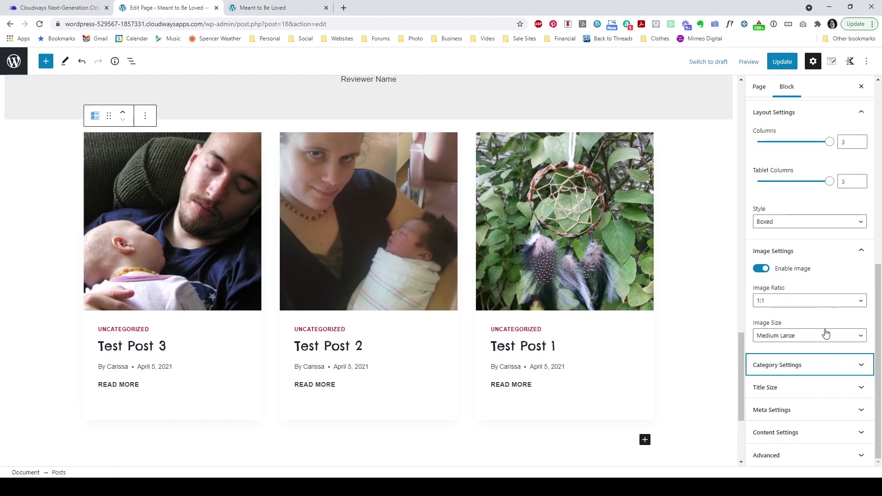
{"action": "left_click", "coordinate": [782, 394]}
{"action": "scroll", "coordinate": [782, 394], "scroll_direction": "down", "scroll_amount": 3}
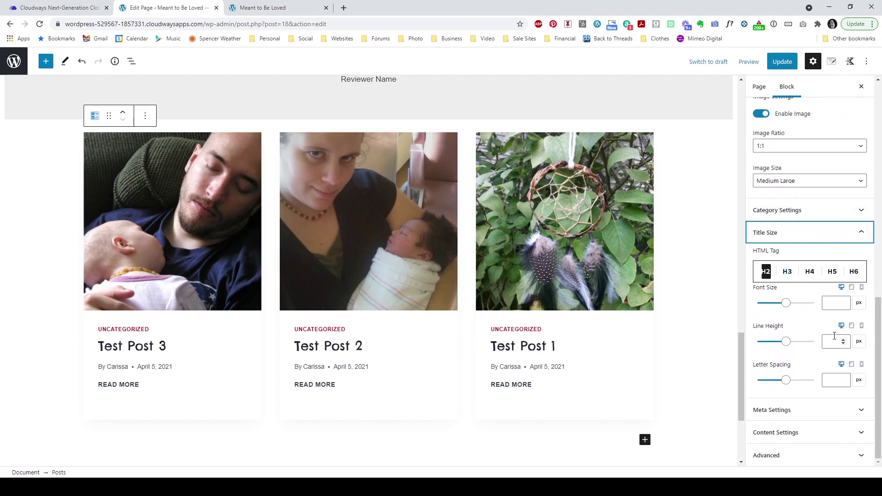
{"action": "left_click", "coordinate": [783, 236]}
{"action": "left_click", "coordinate": [789, 414]}
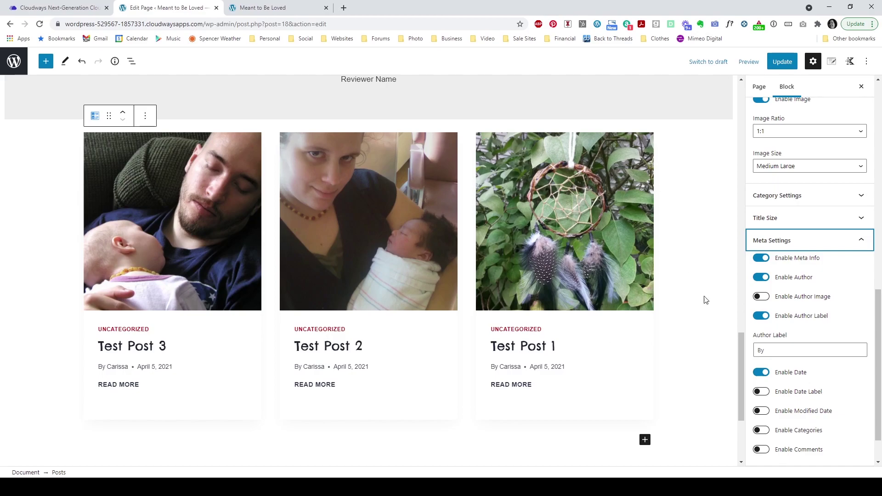
{"action": "left_click", "coordinate": [762, 259]}
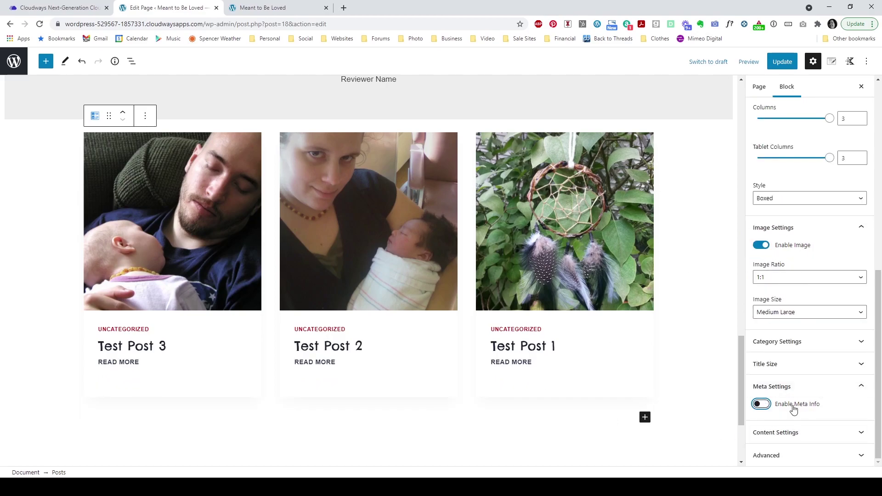
Step: Switch off Enable Excerpt and Enable Read More in the posts' Content Settings
{"action": "left_click", "coordinate": [799, 435]}
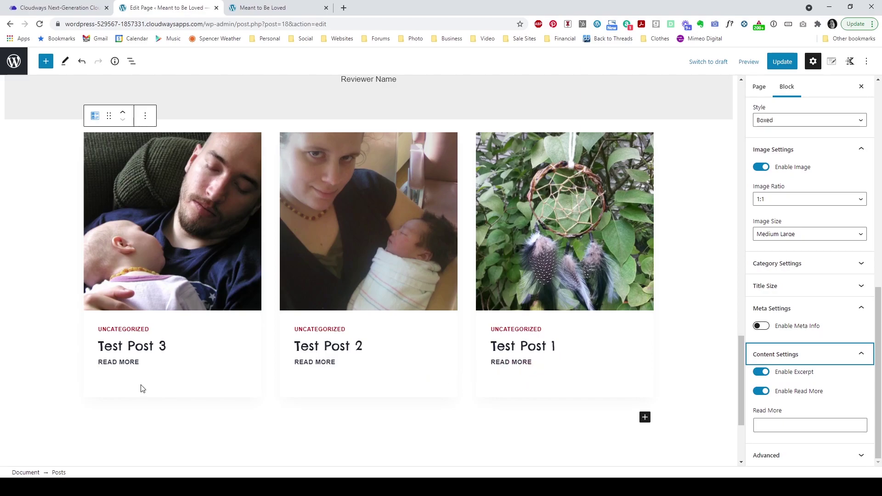
{"action": "left_click", "coordinate": [761, 373]}
{"action": "left_click", "coordinate": [764, 392]}
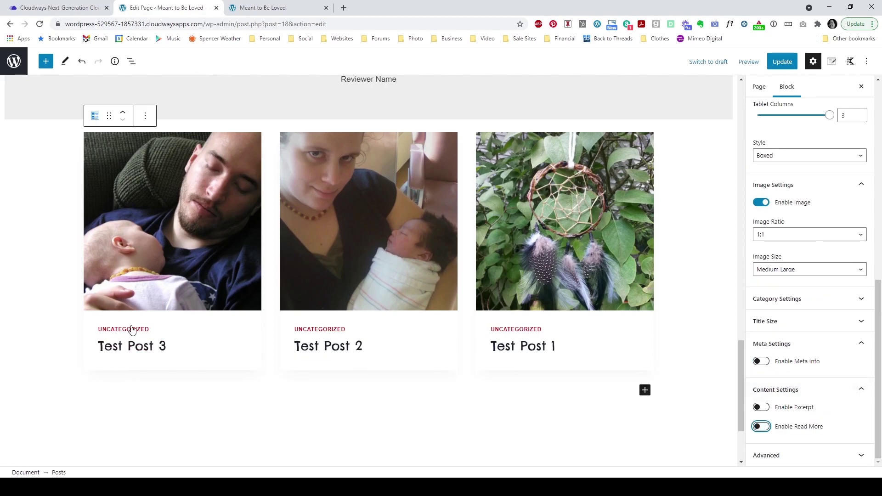
{"action": "scroll", "coordinate": [671, 424], "scroll_direction": "up", "scroll_amount": 2}
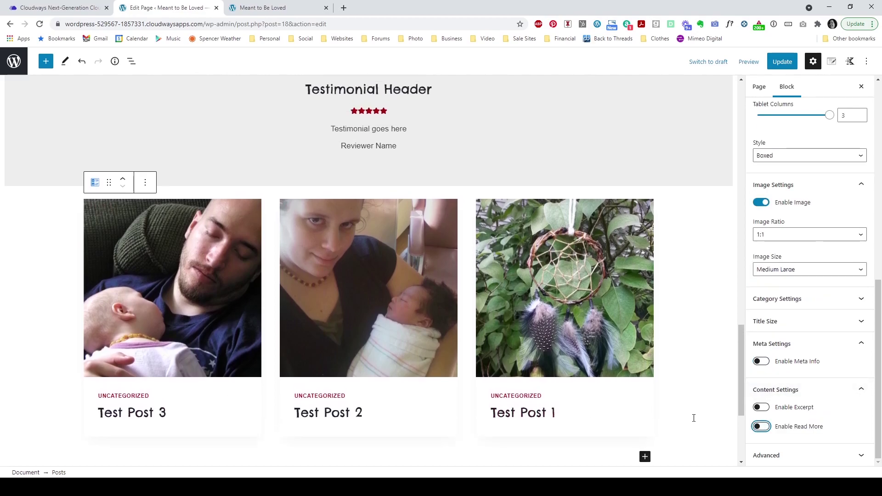
{"action": "scroll", "coordinate": [836, 414], "scroll_direction": "up", "scroll_amount": 10}
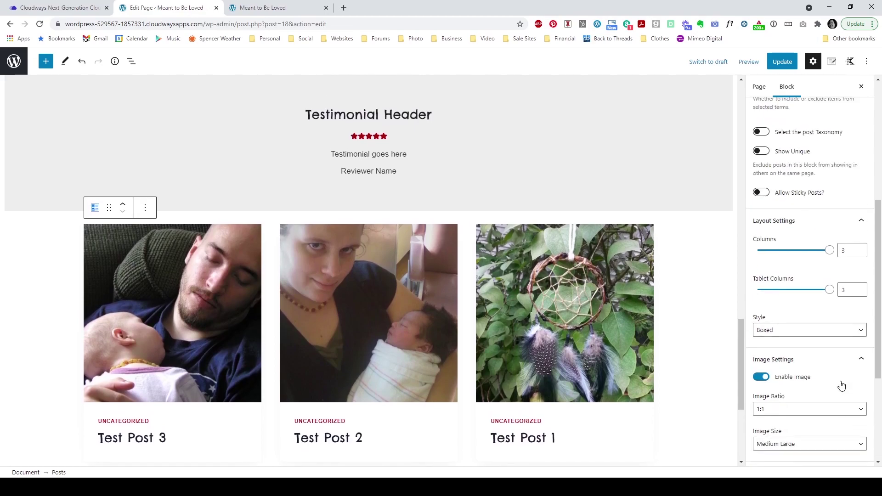
{"action": "scroll", "coordinate": [540, 421], "scroll_direction": "down", "scroll_amount": 1}
{"action": "left_click", "coordinate": [540, 422]}
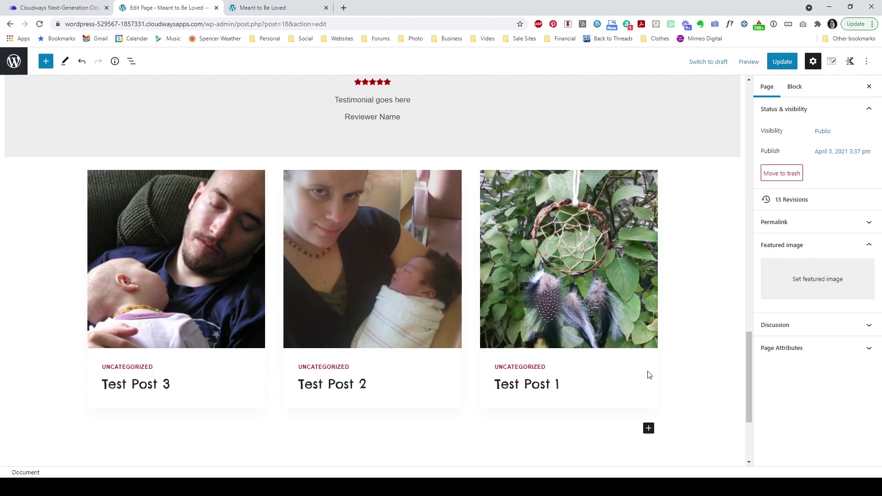
{"action": "left_click", "coordinate": [470, 342]}
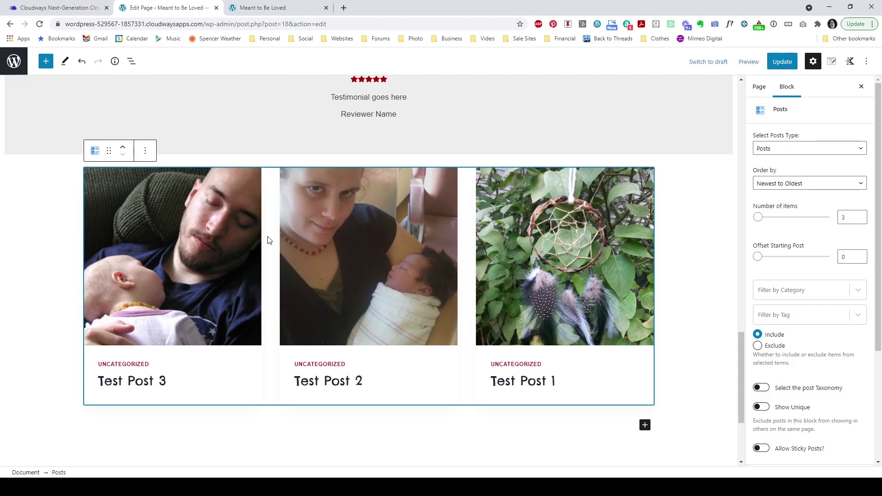
{"action": "left_click", "coordinate": [700, 339]}
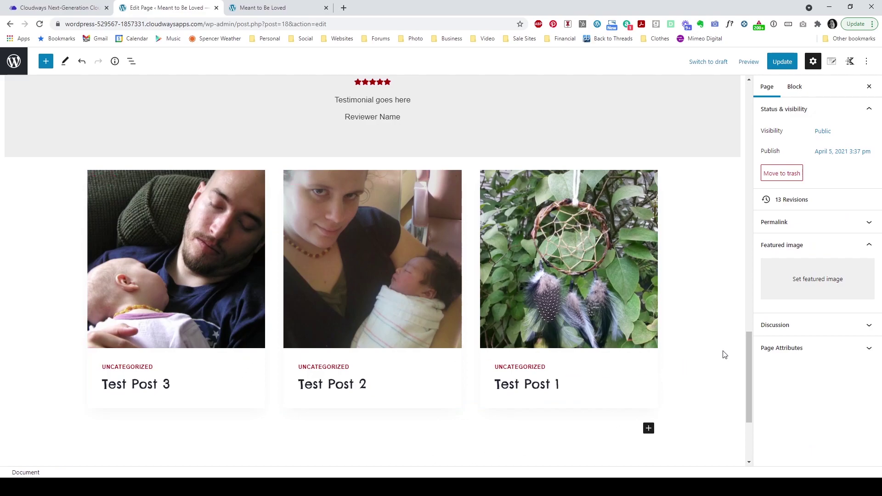
Step: Insert a centred Advanced Heading 'Featured Posts We Want You To See' above the post grid
{"action": "left_click", "coordinate": [648, 430]}
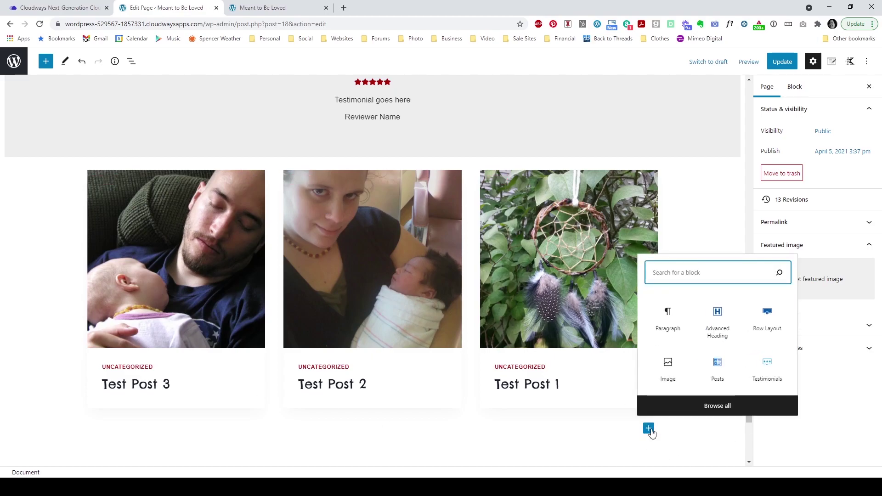
{"action": "left_click", "coordinate": [716, 327]}
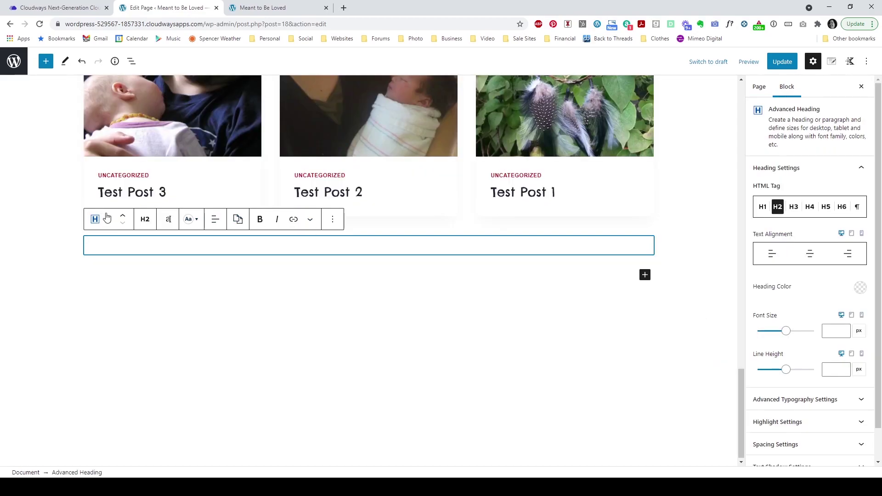
{"action": "left_click", "coordinate": [124, 216]}
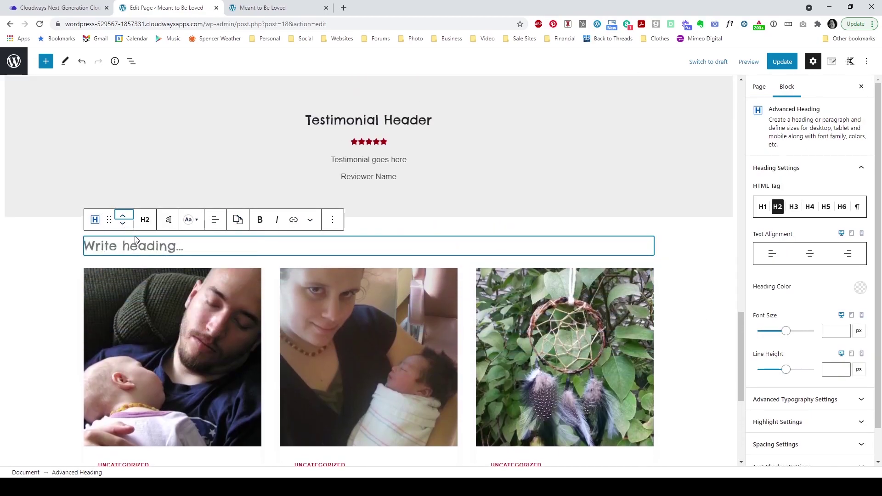
{"action": "left_click", "coordinate": [134, 250]}
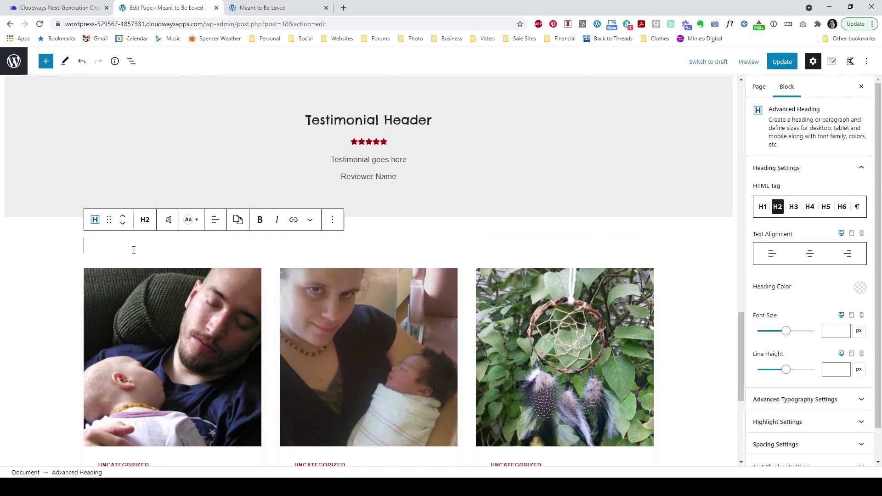
{"action": "type", "text": "Fea"}
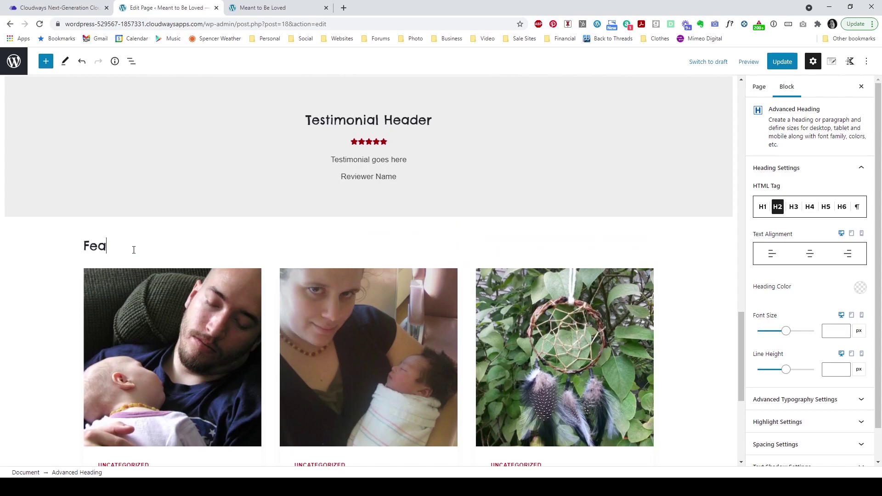
{"action": "type", "text": "tured Posts We Wan"}
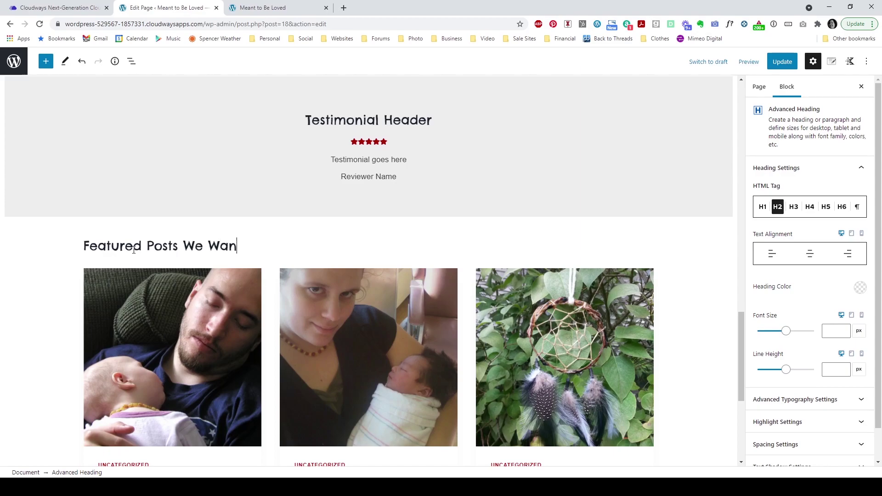
{"action": "type", "text": "t You To See"}
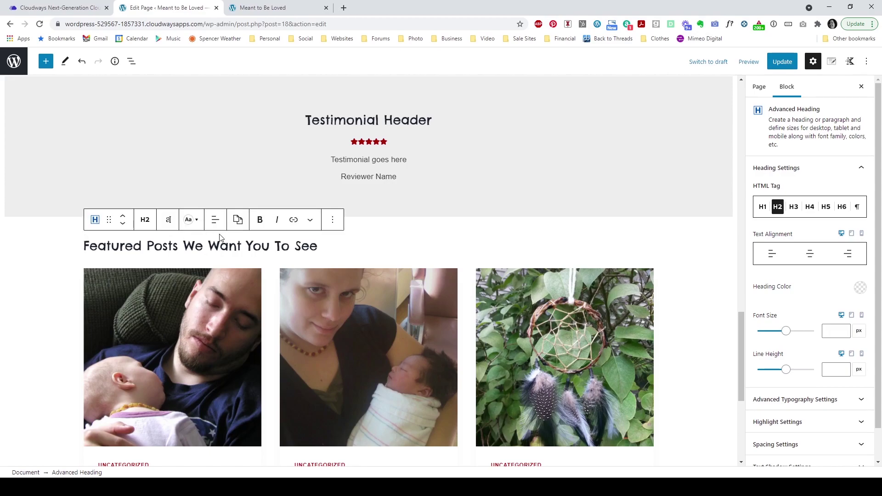
{"action": "left_click", "coordinate": [215, 219]}
{"action": "left_click", "coordinate": [234, 268]}
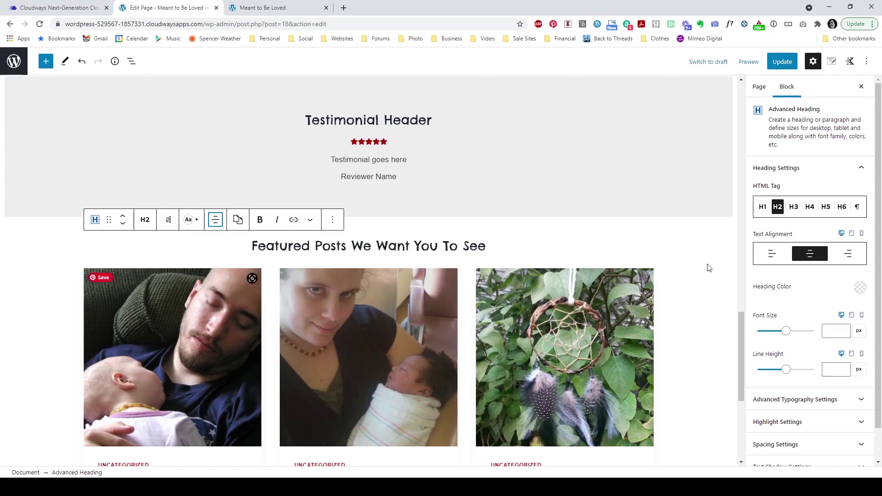
{"action": "left_click", "coordinate": [695, 296]}
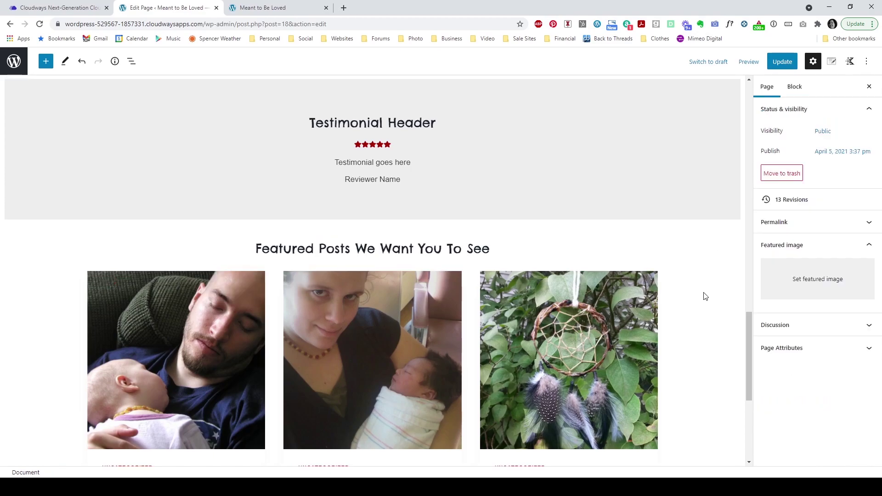
Step: Return to the Welcome banner and start an empty paragraph after the 'Text' line
{"action": "scroll", "coordinate": [706, 296], "scroll_direction": "down", "scroll_amount": 1}
{"action": "scroll", "coordinate": [701, 326], "scroll_direction": "down", "scroll_amount": 1}
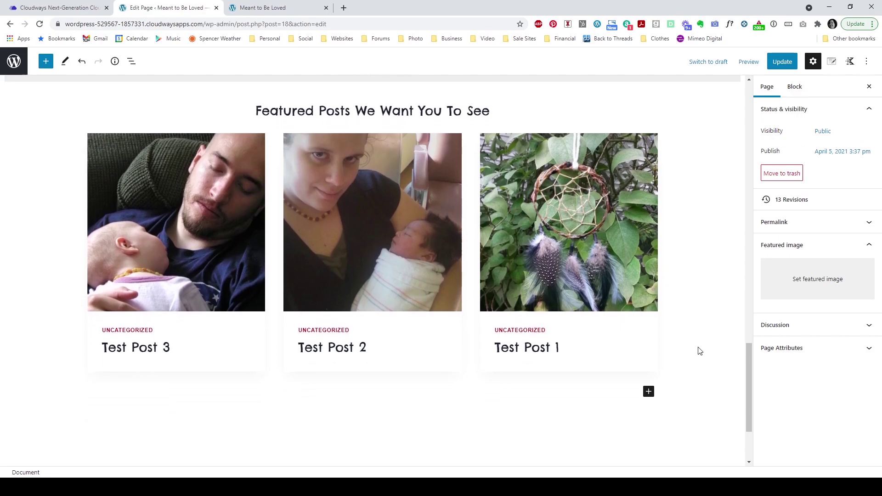
{"action": "scroll", "coordinate": [698, 351], "scroll_direction": "up", "scroll_amount": 5}
{"action": "scroll", "coordinate": [700, 351], "scroll_direction": "up", "scroll_amount": 9}
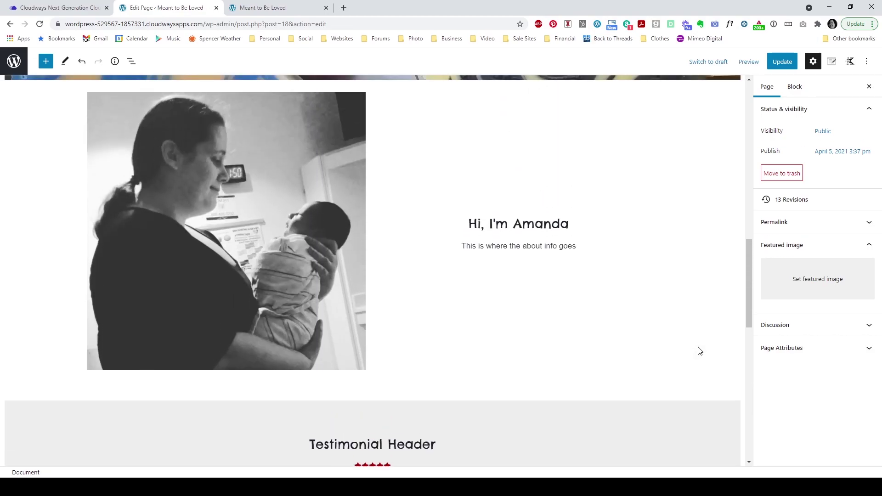
{"action": "scroll", "coordinate": [699, 352], "scroll_direction": "up", "scroll_amount": 2}
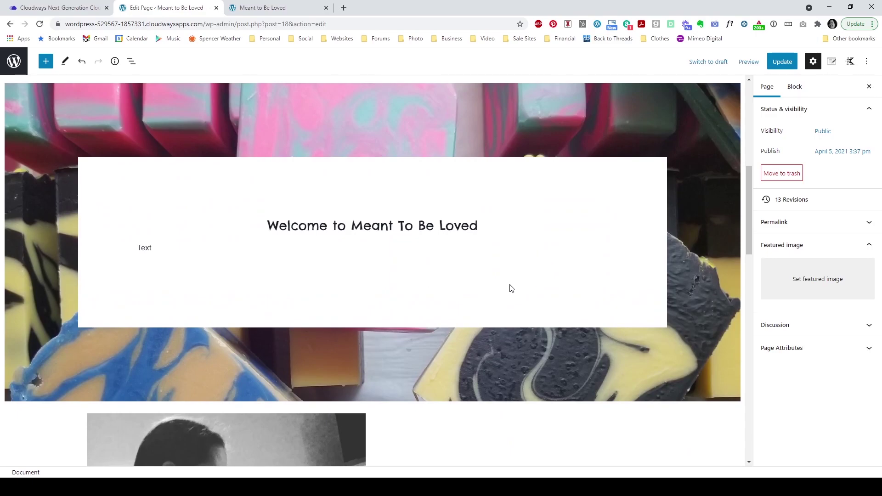
{"action": "left_click", "coordinate": [495, 244]}
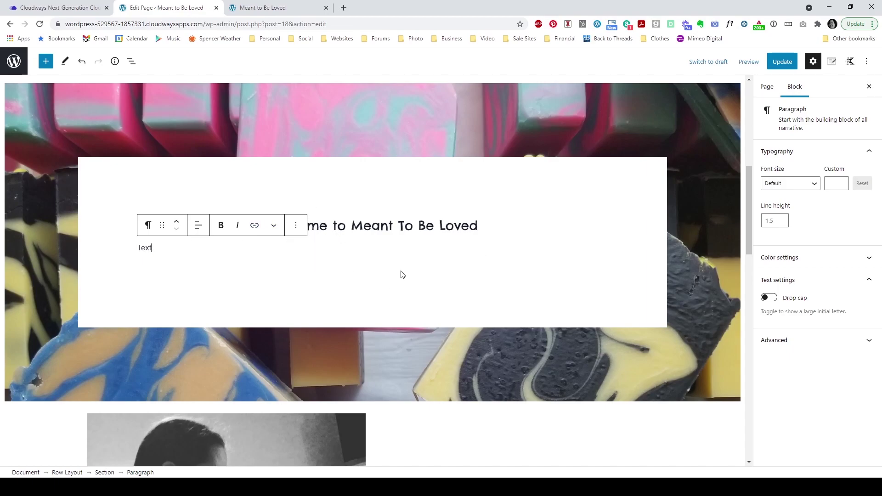
{"action": "key", "text": "Return"}
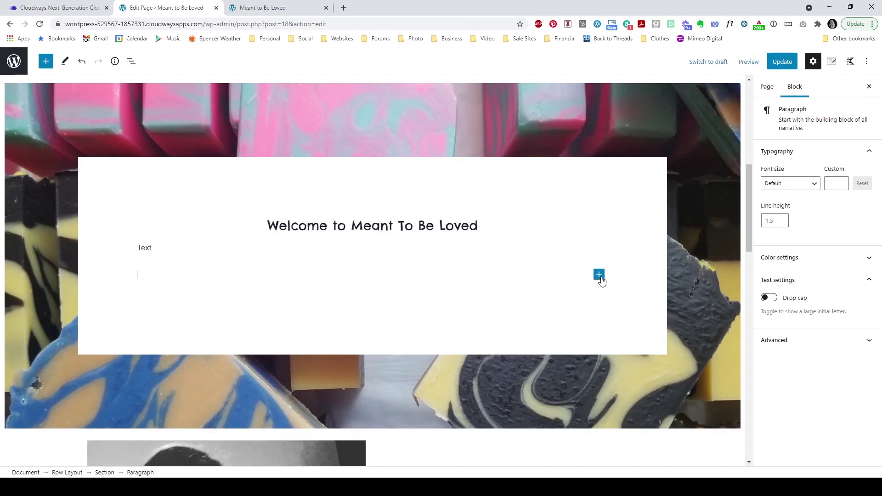
Step: Insert a Kadence Advanced Button block in the new empty paragraph spot
{"action": "left_click", "coordinate": [599, 276]}
{"action": "left_click", "coordinate": [658, 443]}
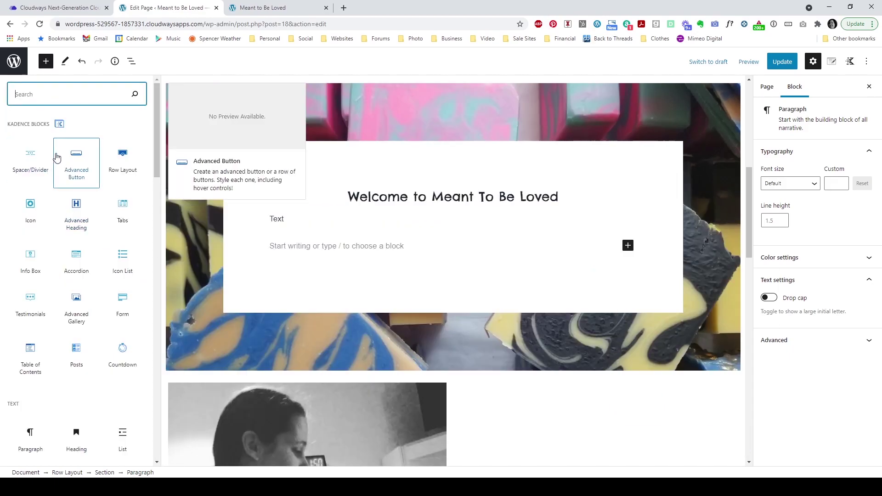
{"action": "left_click", "coordinate": [76, 173]}
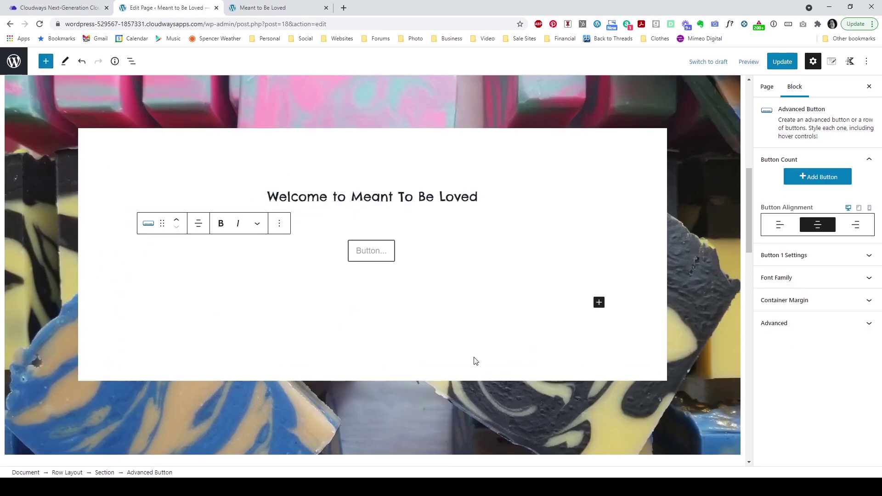
{"action": "left_click", "coordinate": [383, 255]}
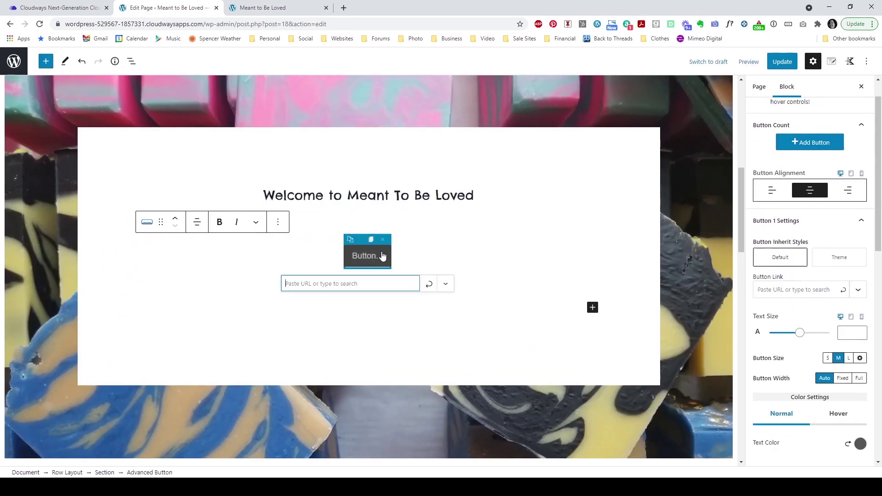
Step: Label the button 'Learn More' and leave its link empty
{"action": "left_click", "coordinate": [372, 260]}
{"action": "type", "text": "Contact"}
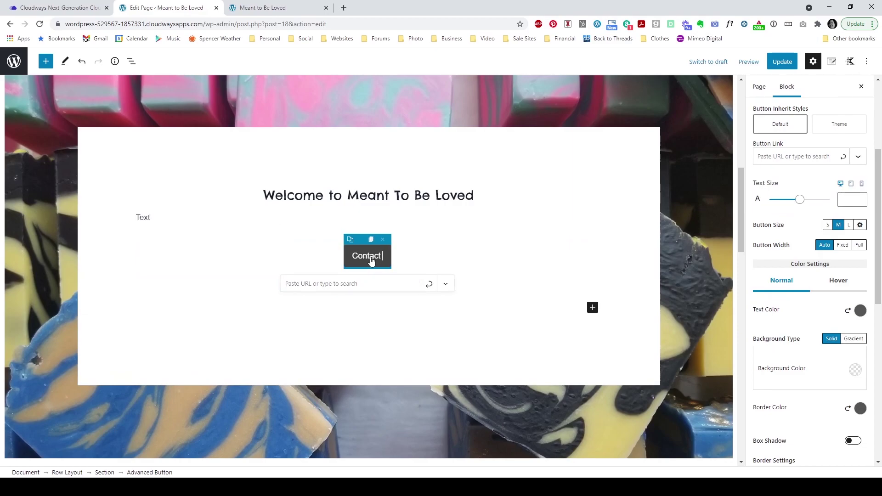
{"action": "key", "text": "BackSpace"}
{"action": "key", "text": "BackSpace"}
{"action": "key", "text": "BackSpace"}
{"action": "key", "text": "BackSpace"}
{"action": "key", "text": "BackSpace"}
{"action": "key", "text": "BackSpace"}
{"action": "key", "text": "BackSpace"}
{"action": "type", "text": "Learn More"}
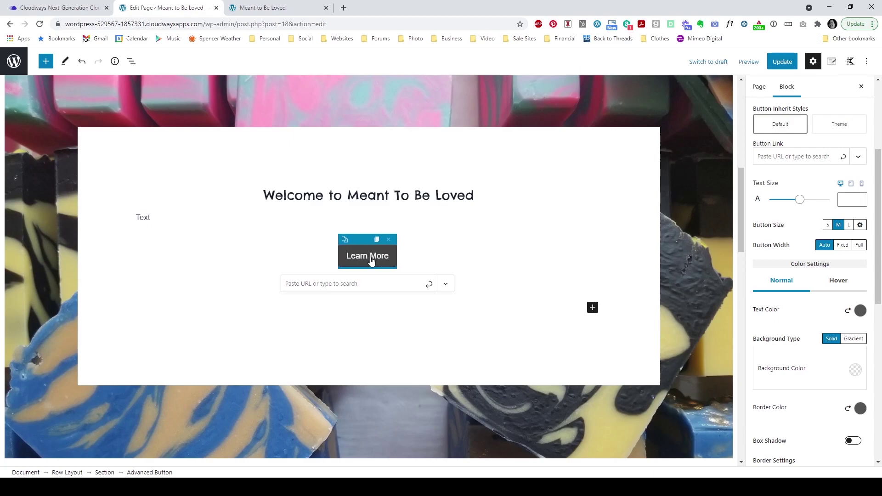
{"action": "left_click", "coordinate": [337, 281]}
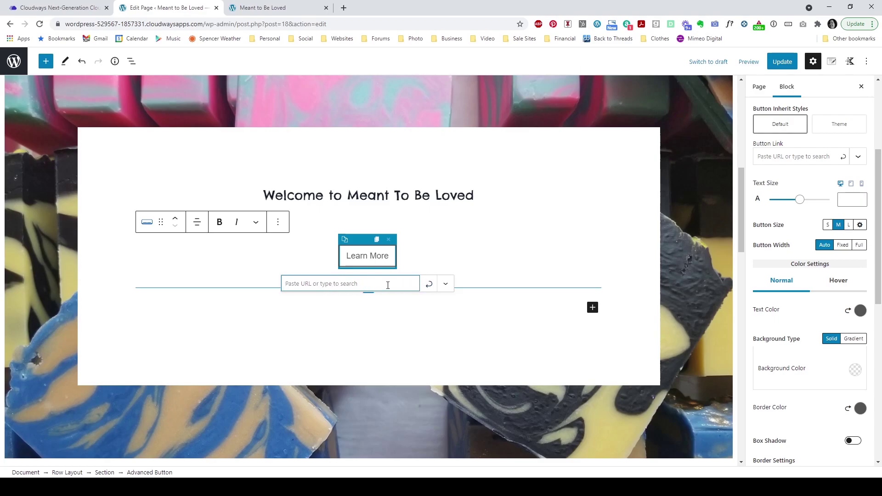
{"action": "left_click", "coordinate": [394, 253]}
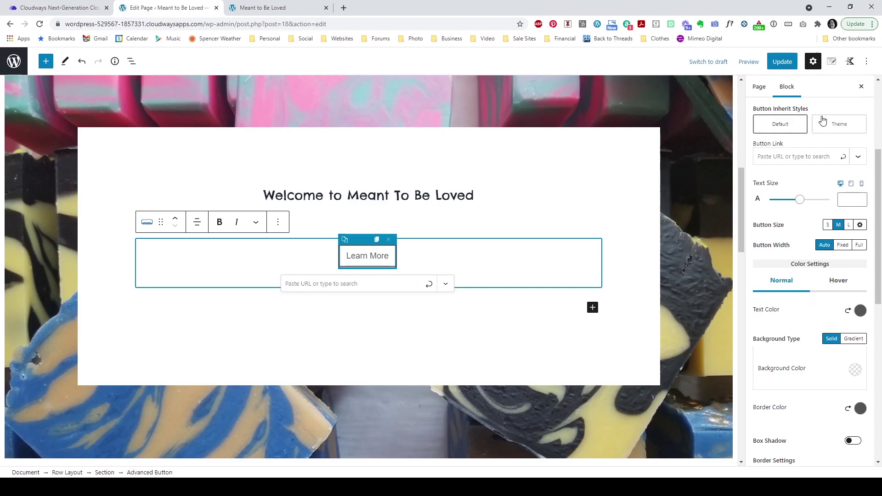
Step: Set the Learn More button's Inherit Styles to Theme for the red, white-text look
{"action": "left_click", "coordinate": [625, 281]}
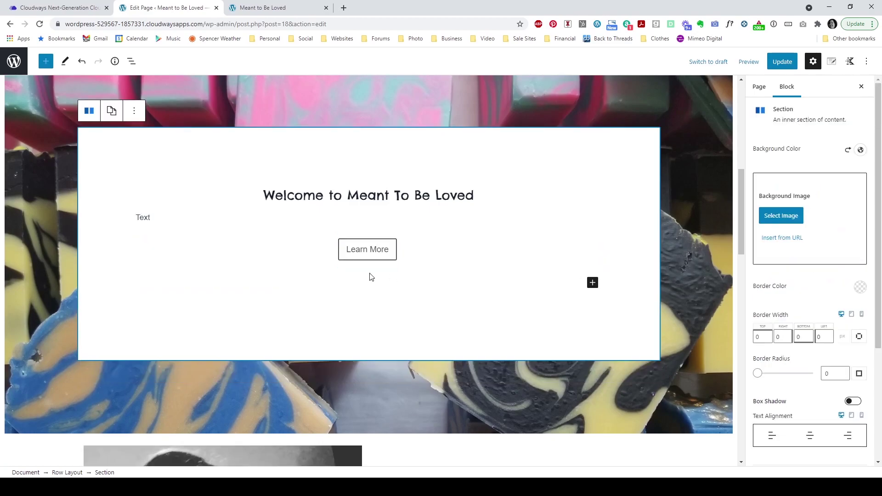
{"action": "left_click", "coordinate": [394, 260]}
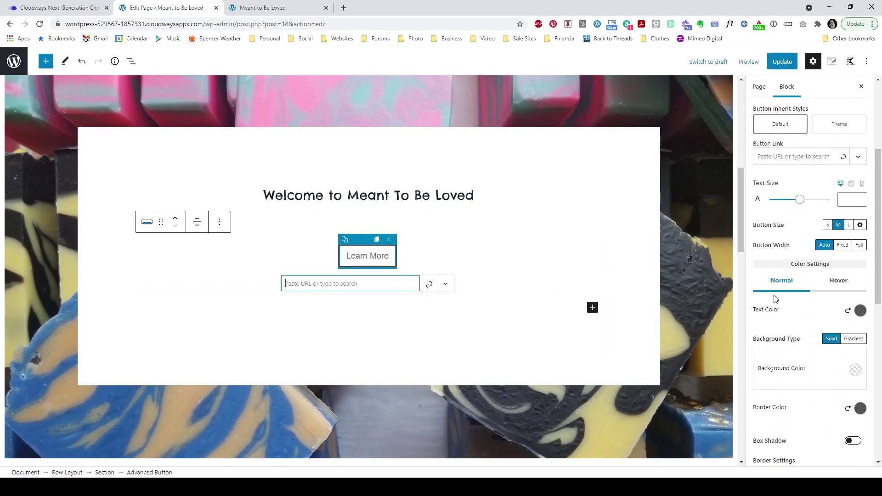
{"action": "scroll", "coordinate": [826, 237], "scroll_direction": "up", "scroll_amount": 1}
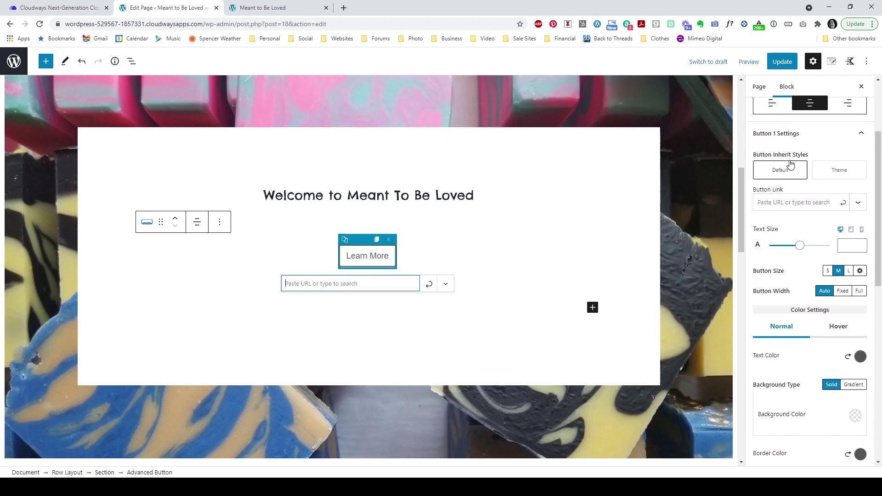
{"action": "left_click", "coordinate": [844, 174]}
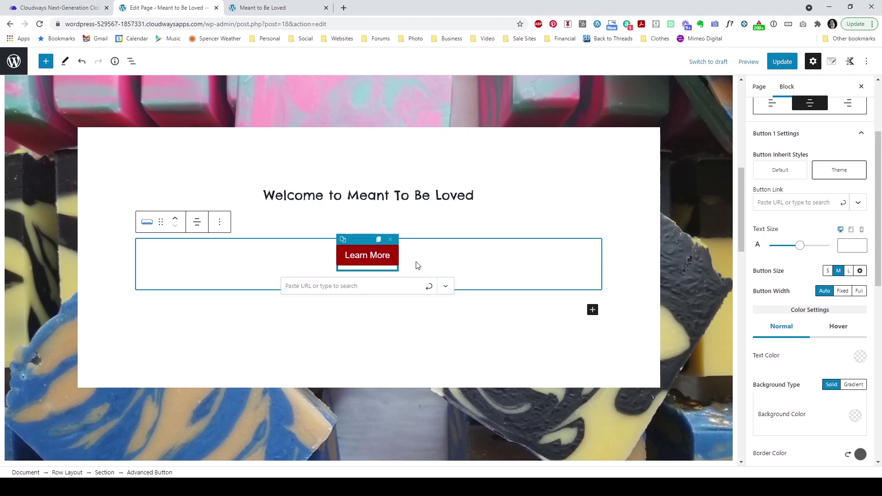
{"action": "left_click", "coordinate": [620, 277]}
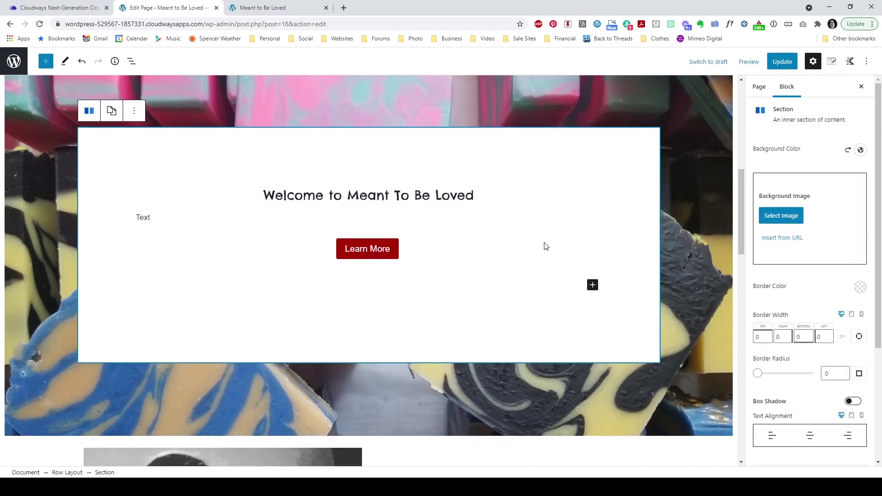
Step: Reselect the Learn More button and review its Button 1 Settings
{"action": "left_click", "coordinate": [413, 253]}
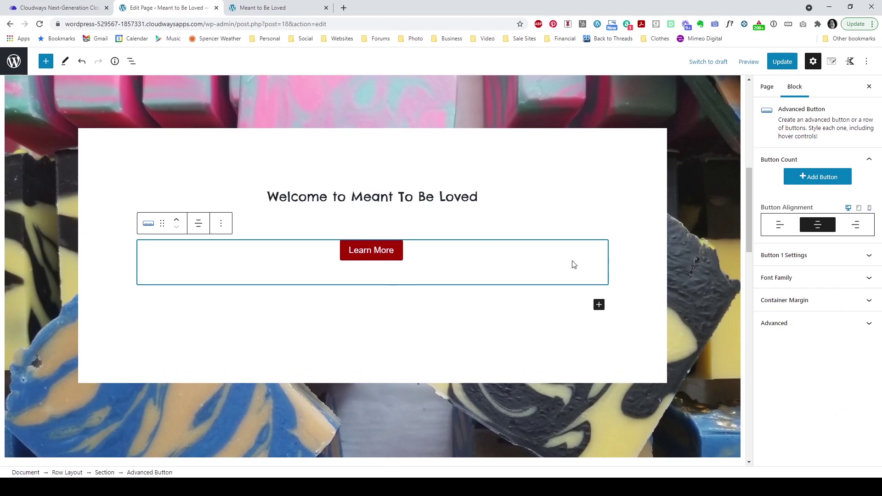
{"action": "left_click", "coordinate": [811, 256]}
{"action": "scroll", "coordinate": [809, 207], "scroll_direction": "down", "scroll_amount": 1}
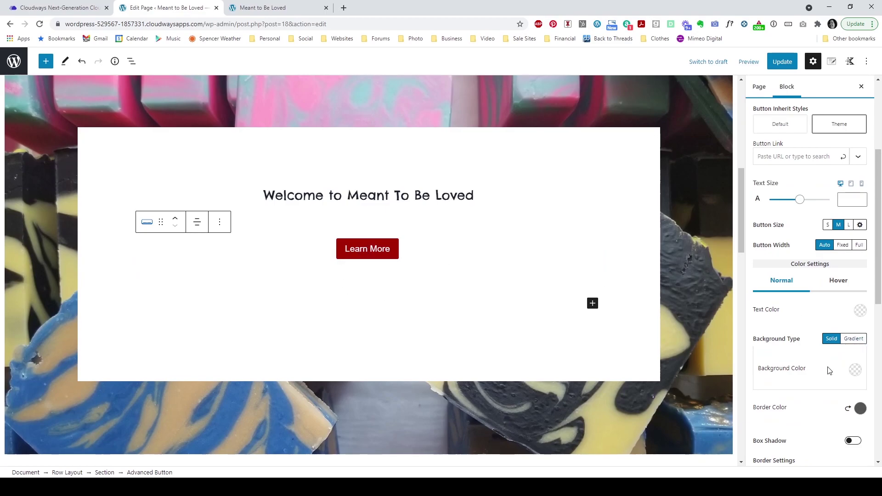
{"action": "scroll", "coordinate": [620, 270], "scroll_direction": "down", "scroll_amount": 7}
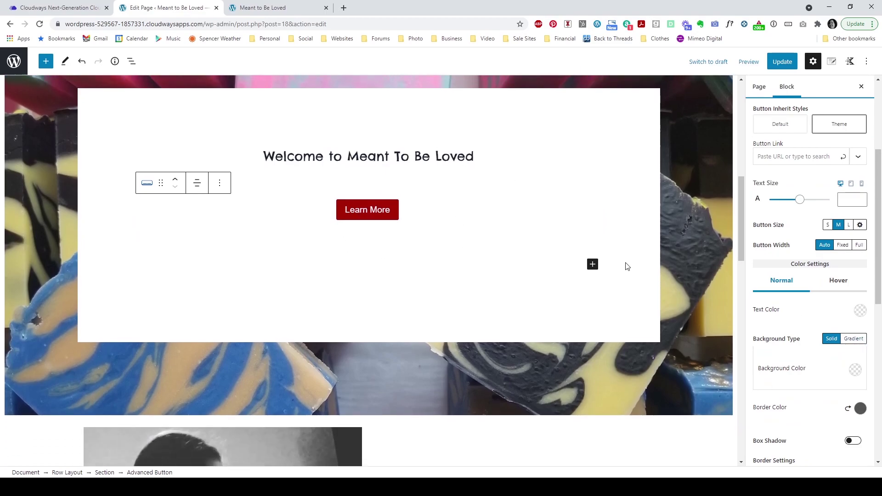
{"action": "scroll", "coordinate": [529, 245], "scroll_direction": "down", "scroll_amount": 2}
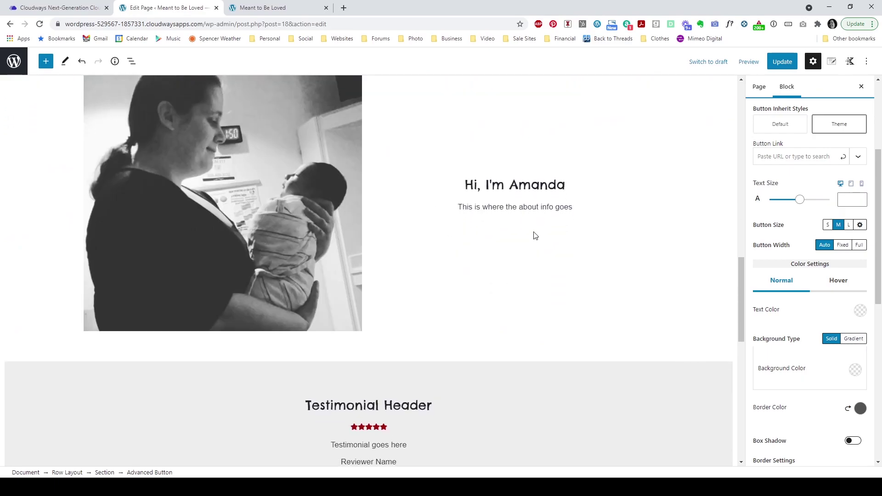
{"action": "scroll", "coordinate": [607, 313], "scroll_direction": "down", "scroll_amount": 10}
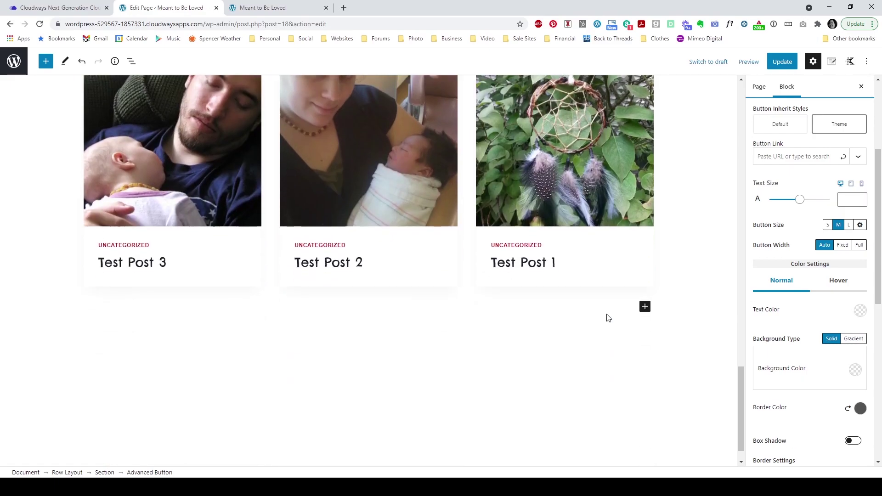
{"action": "scroll", "coordinate": [607, 314], "scroll_direction": "up", "scroll_amount": 5}
{"action": "scroll", "coordinate": [607, 314], "scroll_direction": "up", "scroll_amount": 5}
Step: Update the page and reload the live site to check the red Learn More button
{"action": "left_click", "coordinate": [782, 62]}
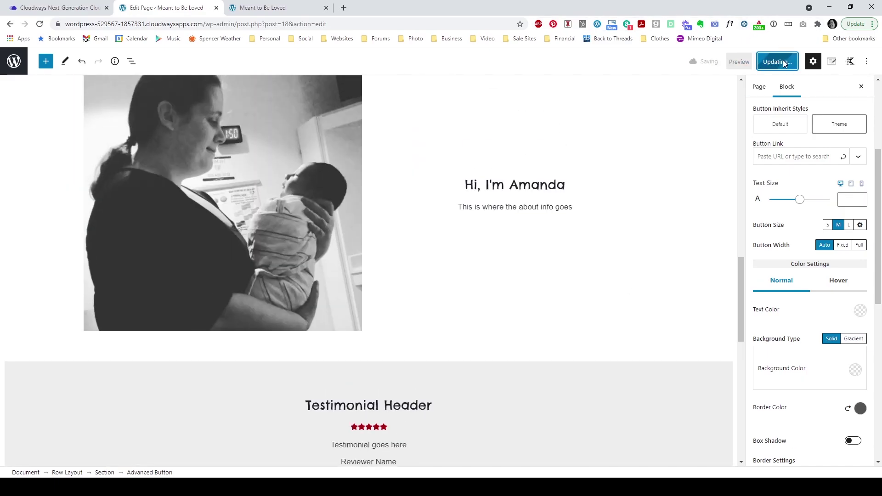
{"action": "left_click", "coordinate": [271, 7]}
{"action": "left_click", "coordinate": [39, 24]}
{"action": "scroll", "coordinate": [68, 187], "scroll_direction": "up", "scroll_amount": 4}
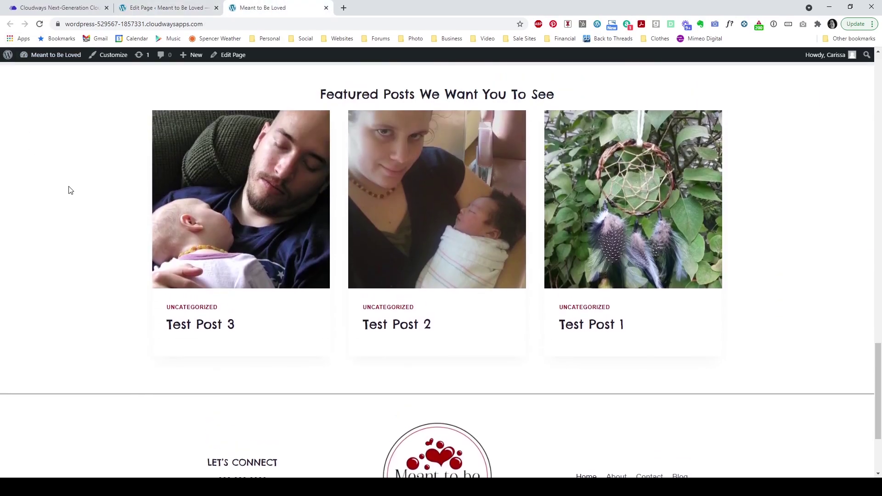
{"action": "scroll", "coordinate": [68, 222], "scroll_direction": "up", "scroll_amount": 15}
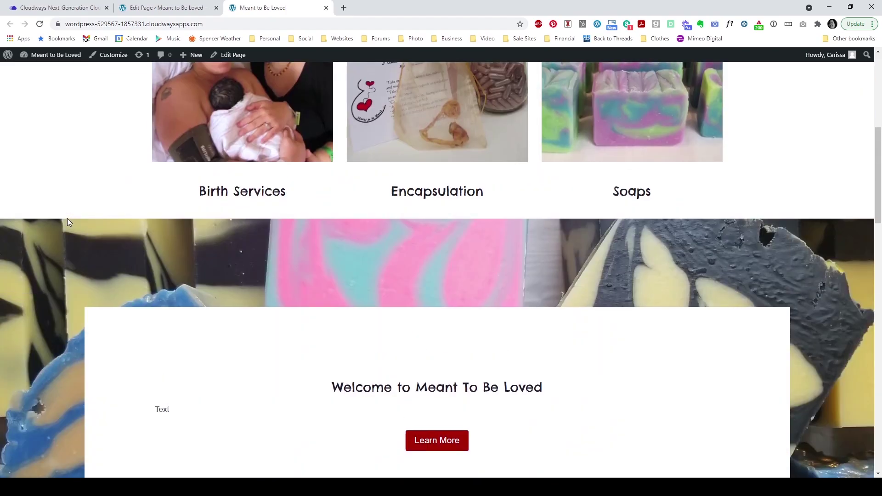
{"action": "scroll", "coordinate": [68, 222], "scroll_direction": "down", "scroll_amount": 1}
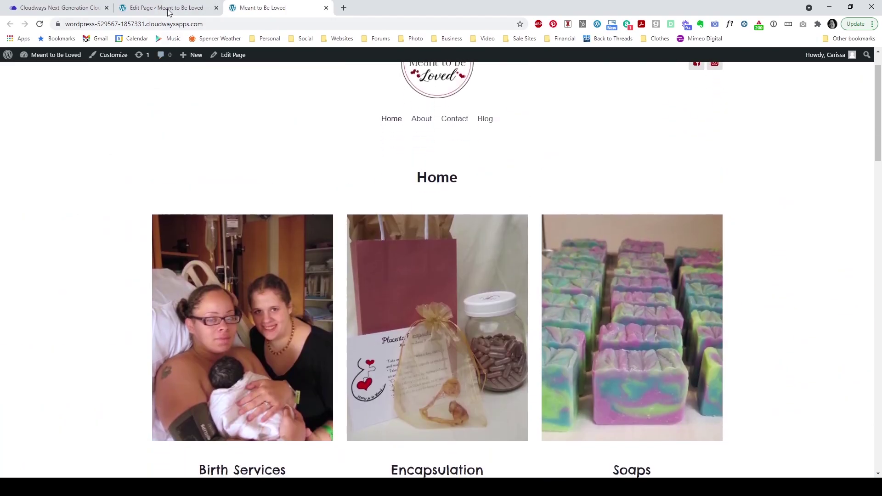
Step: Go back to the page editor and select the Home title
{"action": "left_click", "coordinate": [168, 8]}
{"action": "scroll", "coordinate": [774, 220], "scroll_direction": "up", "scroll_amount": 4}
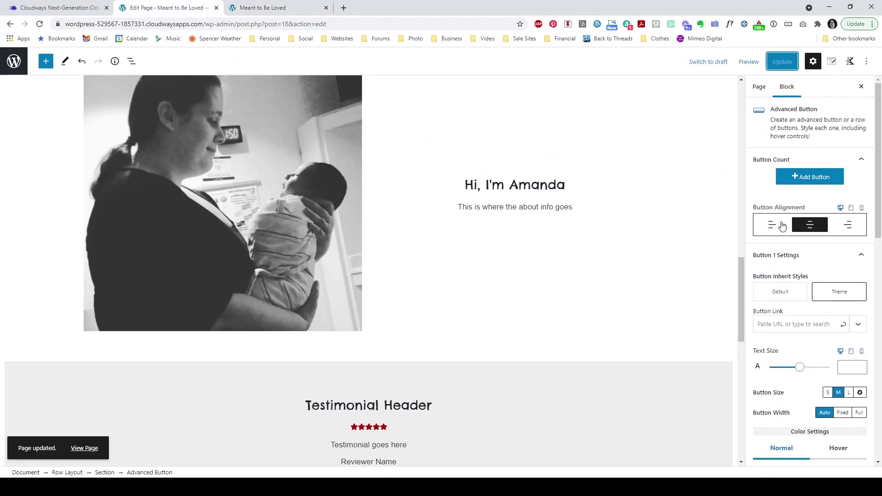
{"action": "left_click_drag", "start_coordinate": [741, 285], "coordinate": [742, 111]}
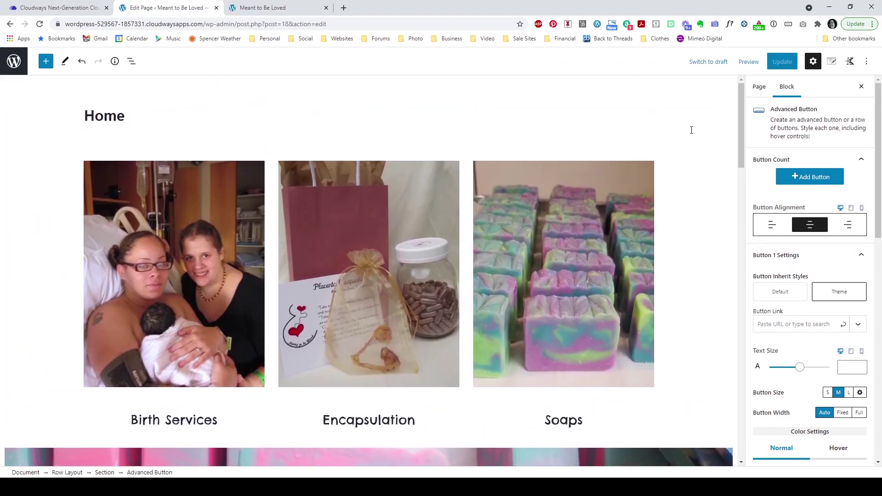
{"action": "left_click", "coordinate": [615, 131]}
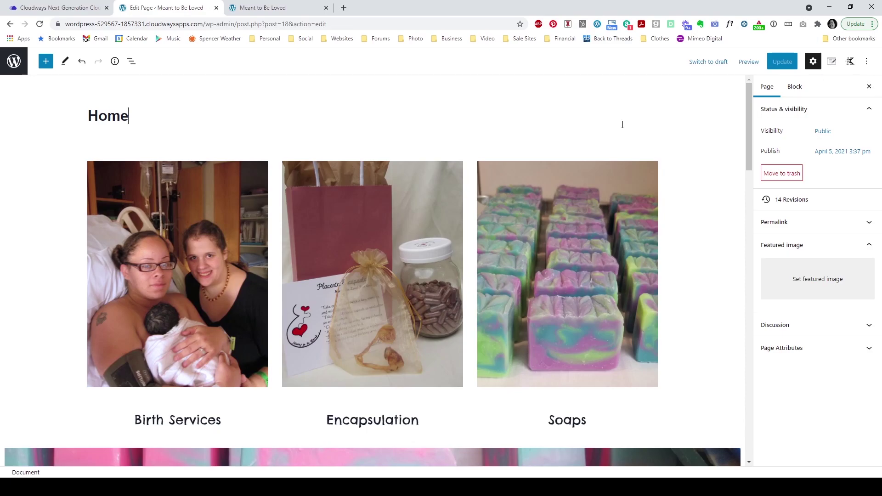
Step: Set Page Title to Disable in Page Settings, update the page, and view the live site
{"action": "left_click", "coordinate": [832, 62]}
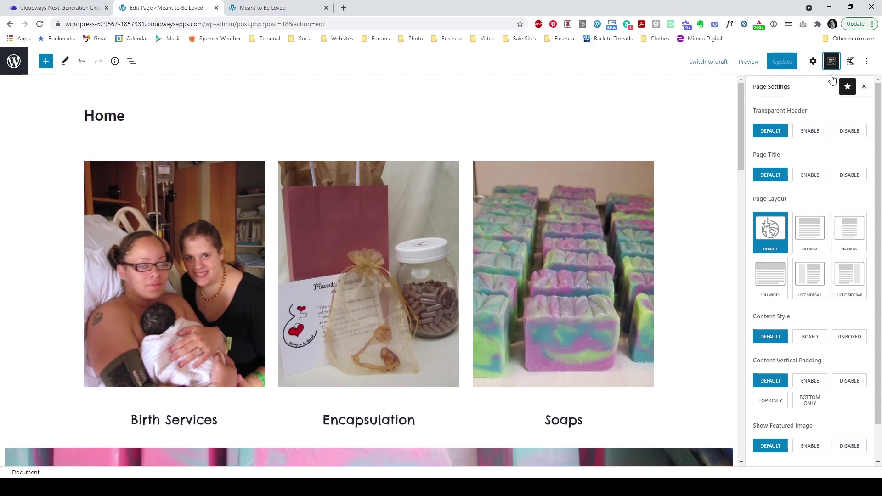
{"action": "left_click_drag", "start_coordinate": [754, 154], "coordinate": [793, 156]}
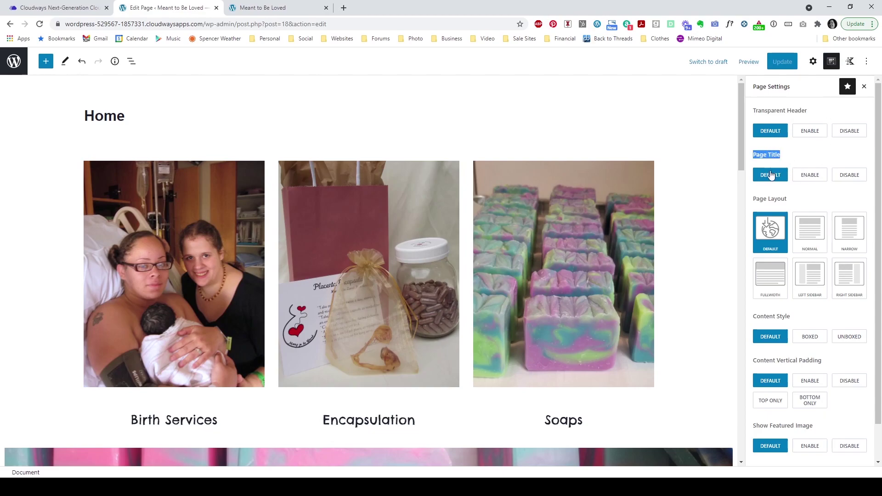
{"action": "left_click", "coordinate": [849, 175]}
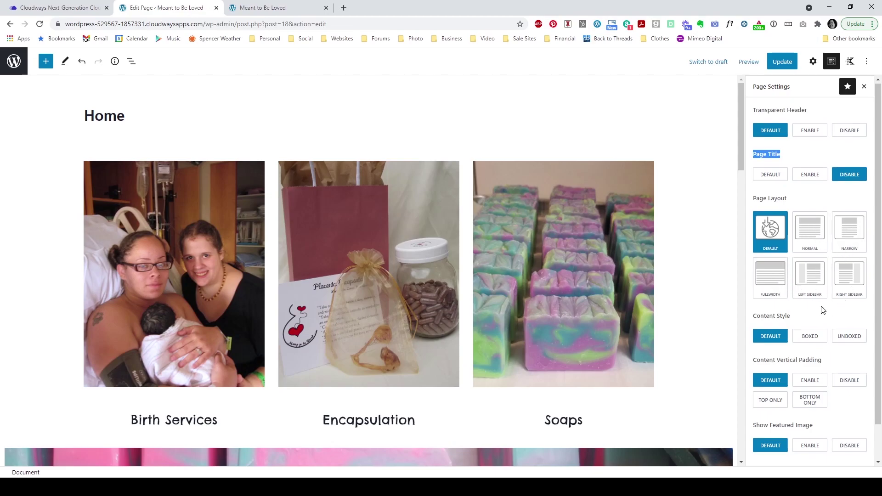
{"action": "scroll", "coordinate": [823, 309], "scroll_direction": "down", "scroll_amount": 1}
{"action": "scroll", "coordinate": [822, 310], "scroll_direction": "up", "scroll_amount": 1}
{"action": "left_click", "coordinate": [783, 61]}
{"action": "left_click", "coordinate": [275, 9]}
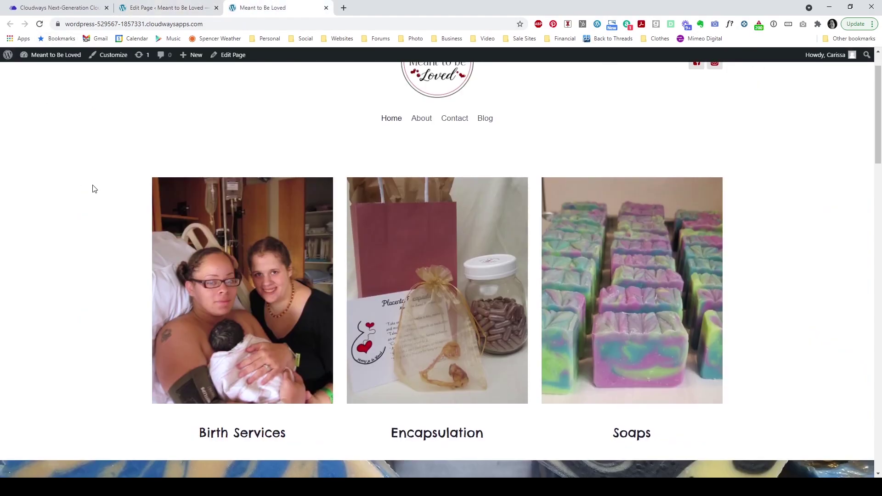
{"action": "scroll", "coordinate": [94, 189], "scroll_direction": "down", "scroll_amount": 1}
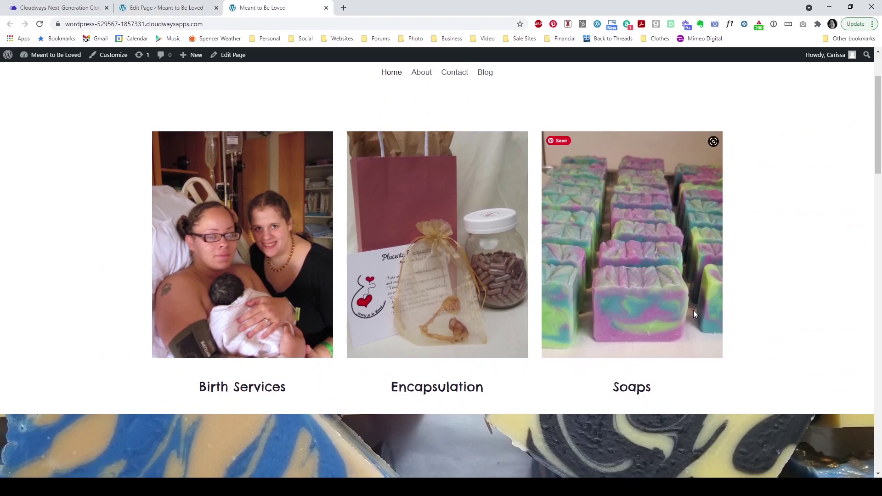
{"action": "scroll", "coordinate": [788, 175], "scroll_direction": "down", "scroll_amount": 3}
{"action": "scroll", "coordinate": [789, 175], "scroll_direction": "down", "scroll_amount": 6}
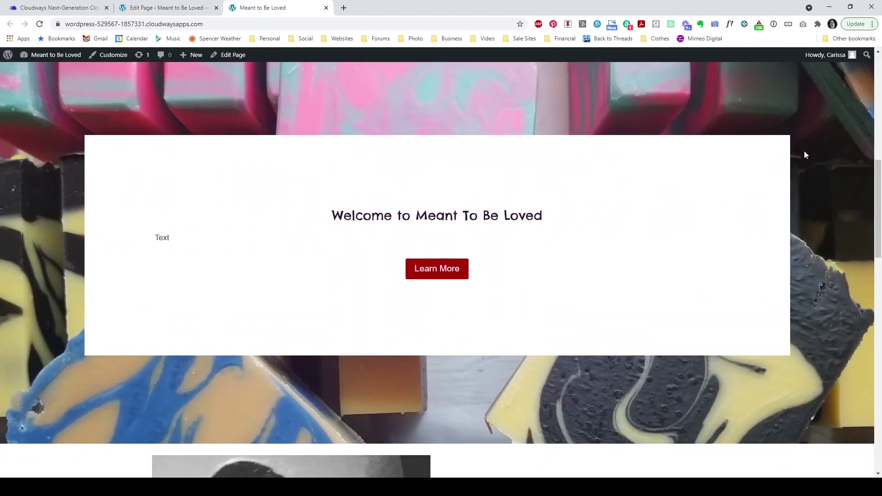
{"action": "scroll", "coordinate": [805, 154], "scroll_direction": "down", "scroll_amount": 9}
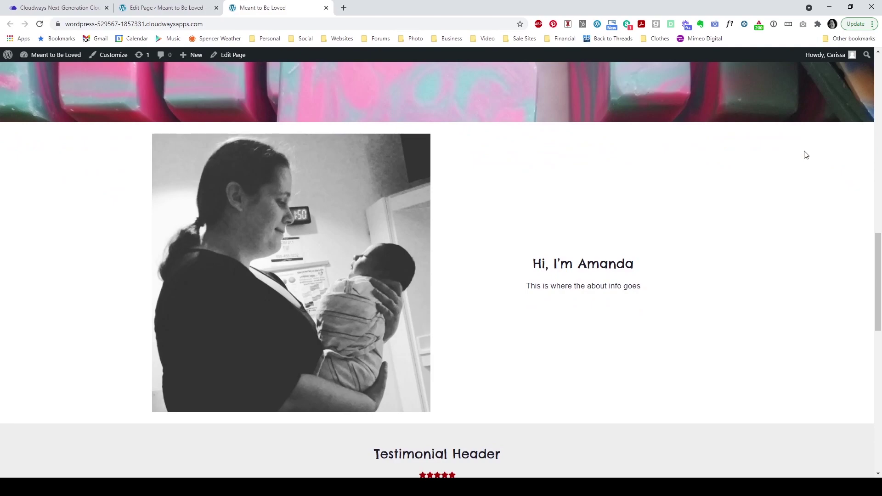
{"action": "scroll", "coordinate": [806, 154], "scroll_direction": "down", "scroll_amount": 3}
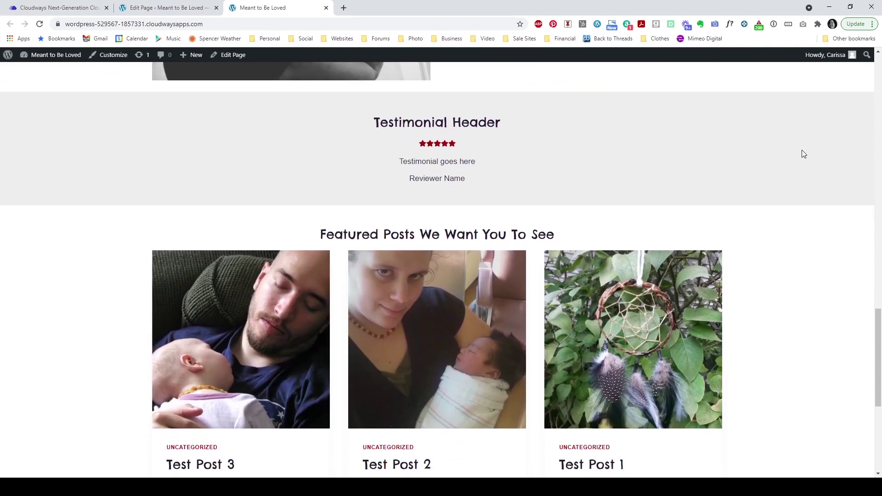
{"action": "scroll", "coordinate": [804, 154], "scroll_direction": "down", "scroll_amount": 3}
{"action": "scroll", "coordinate": [804, 154], "scroll_direction": "down", "scroll_amount": 2}
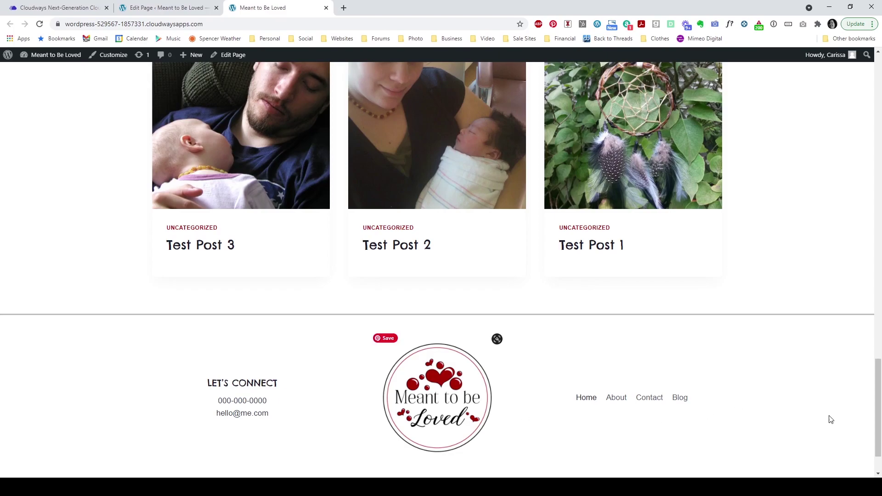
{"action": "left_click_drag", "start_coordinate": [878, 415], "coordinate": [878, 104]}
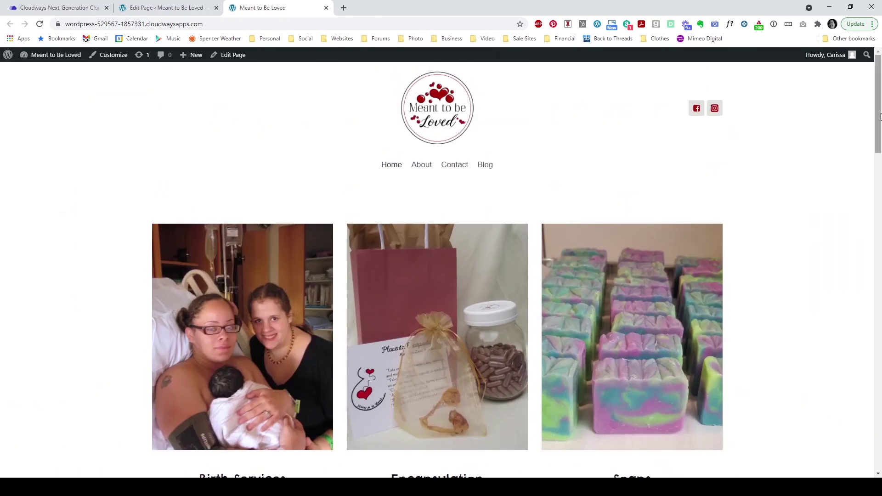
Step: Browse the live Blog page's Test Post 1–3 cards, then return to the editor tab
{"action": "left_click", "coordinate": [483, 167]}
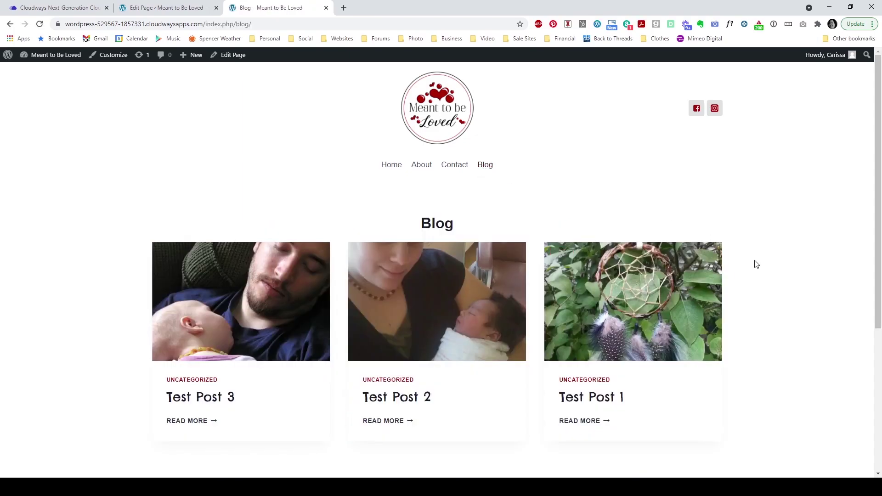
{"action": "scroll", "coordinate": [757, 263], "scroll_direction": "down", "scroll_amount": 2}
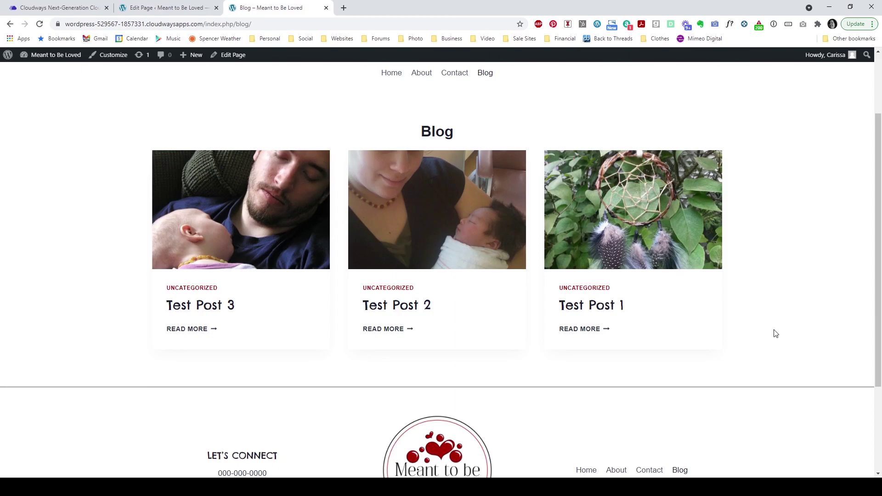
{"action": "left_click", "coordinate": [138, 5]}
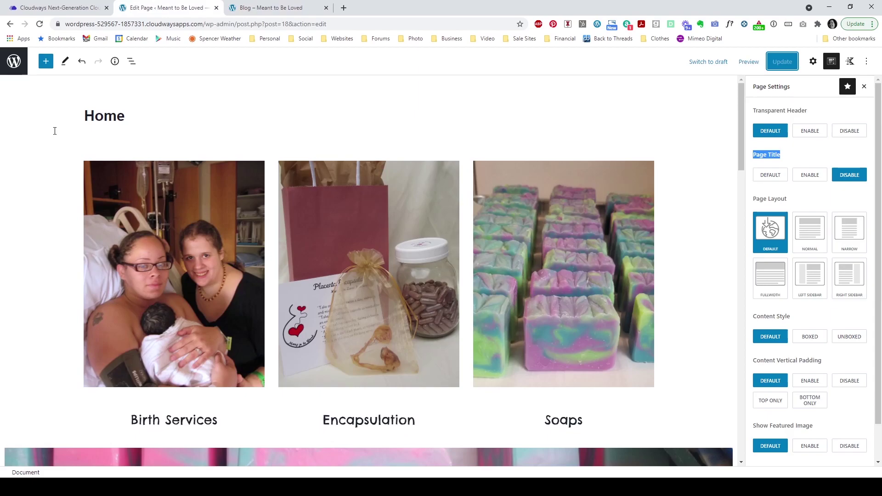
Step: Exit the block editor to Pages and open Posts > All Posts
{"action": "left_click", "coordinate": [59, 175]}
{"action": "left_click", "coordinate": [15, 63]}
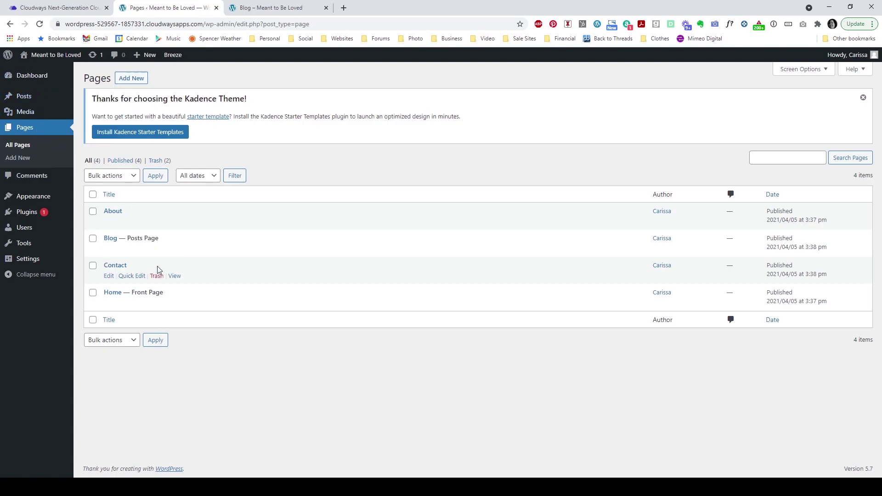
{"action": "mouse_move", "coordinate": [36, 97]}
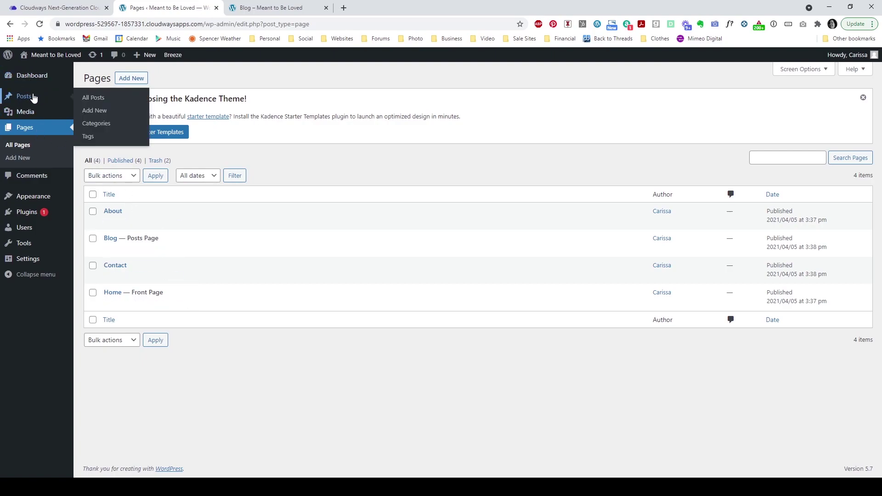
{"action": "left_click", "coordinate": [101, 102]}
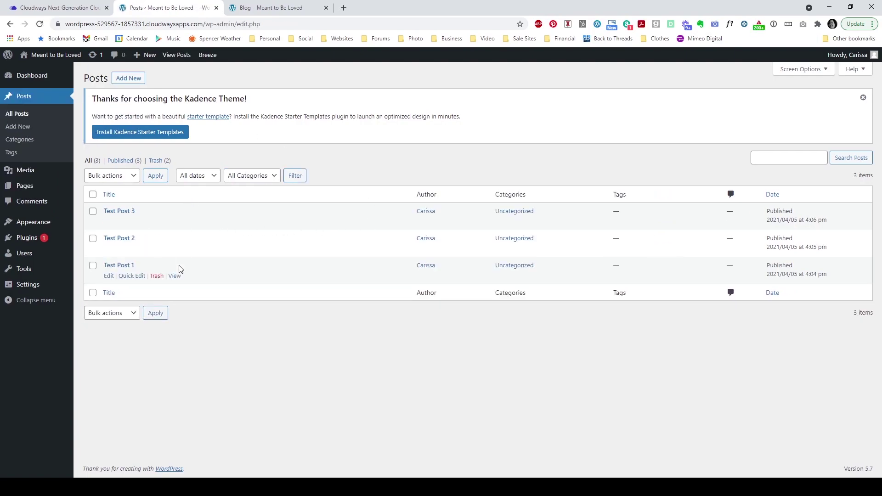
{"action": "mouse_move", "coordinate": [131, 244]}
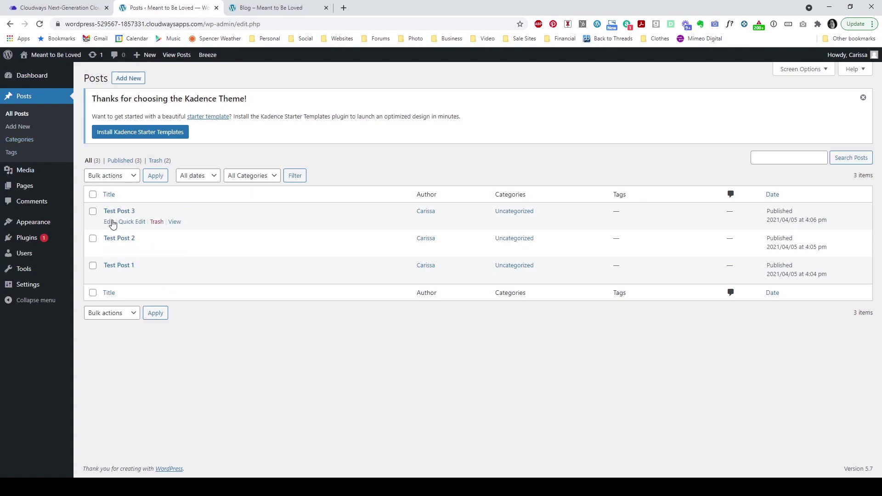
Step: Open Test Post 3 in the editor and check its featured image in the Post settings against the live blog page
{"action": "left_click", "coordinate": [109, 223]}
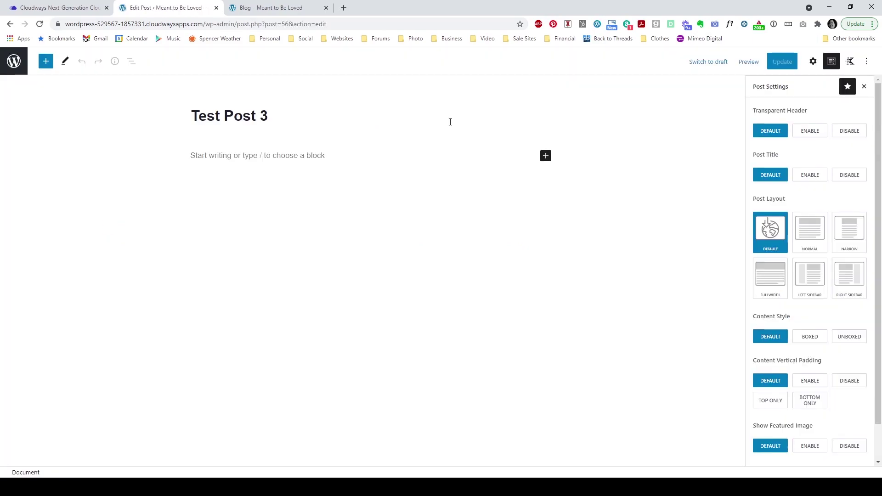
{"action": "left_click", "coordinate": [832, 66]}
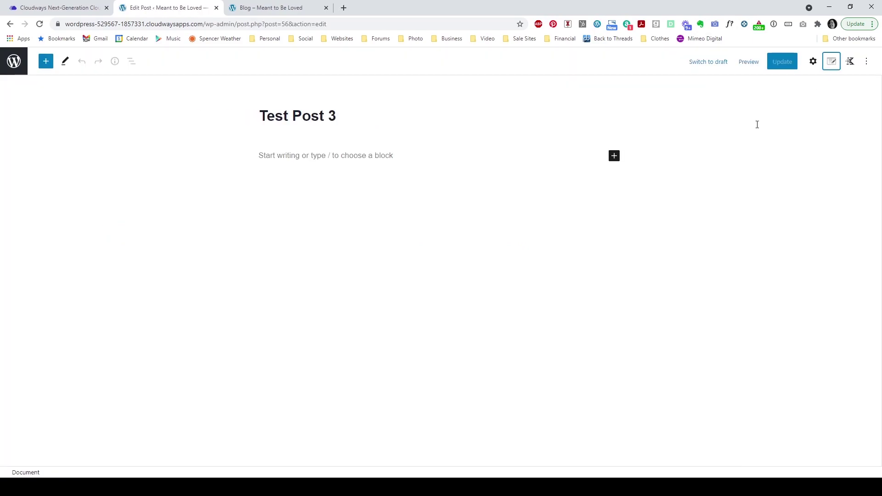
{"action": "left_click", "coordinate": [443, 157]}
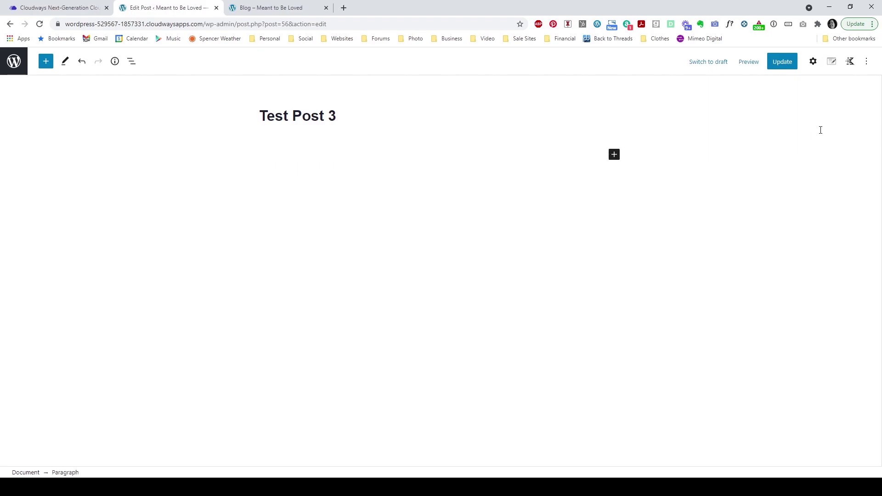
{"action": "left_click", "coordinate": [814, 63]}
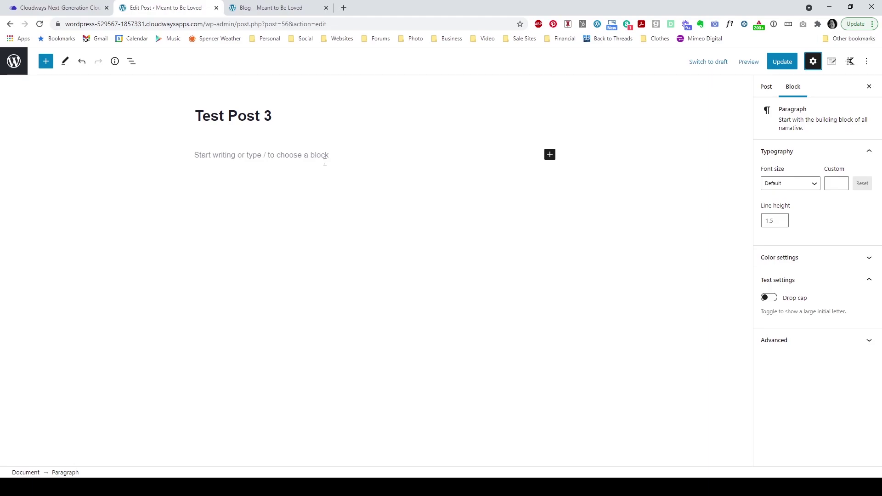
{"action": "left_click", "coordinate": [767, 90]}
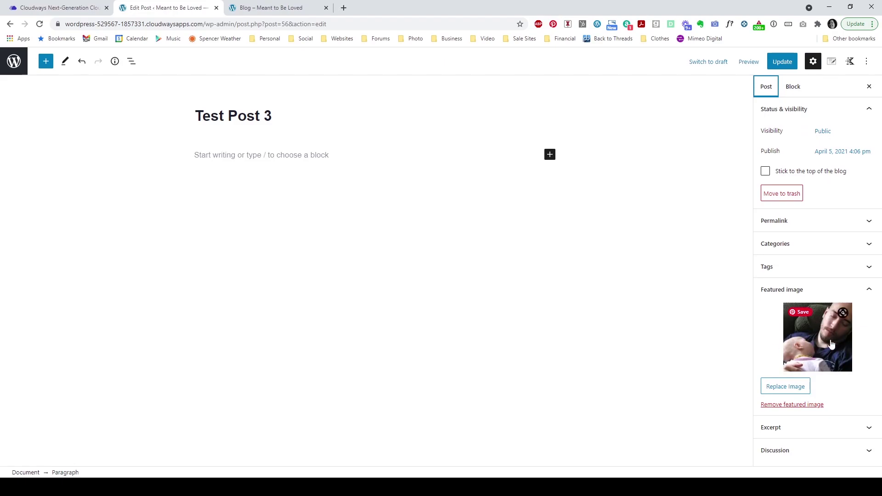
{"action": "left_click", "coordinate": [285, 8]}
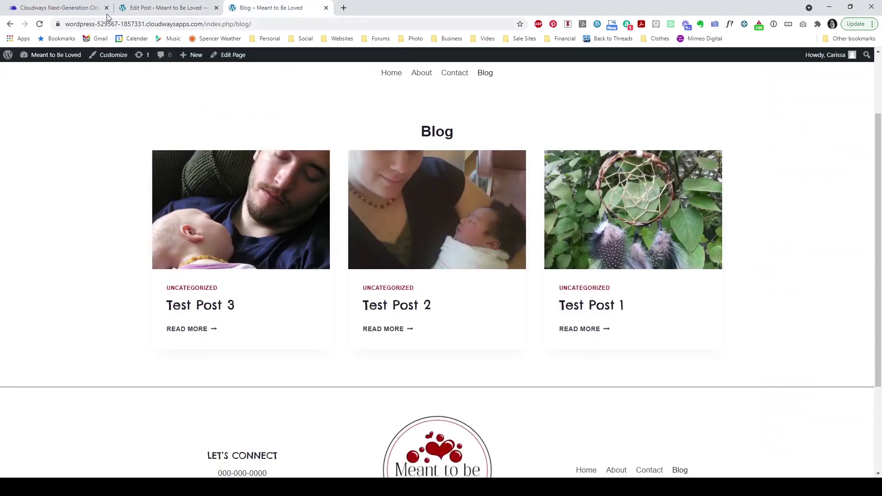
{"action": "left_click", "coordinate": [173, 14]}
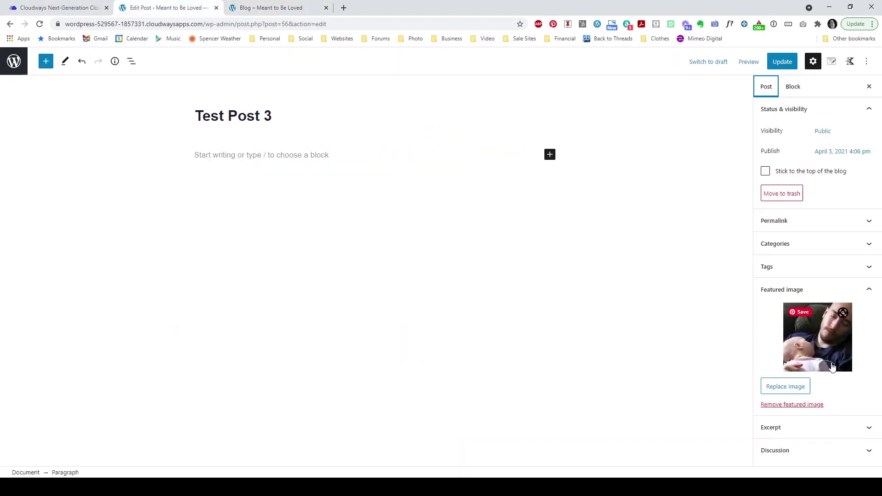
Step: Check Test Post 3's Categories, update the post, and go back to the Posts list
{"action": "left_click", "coordinate": [814, 244]}
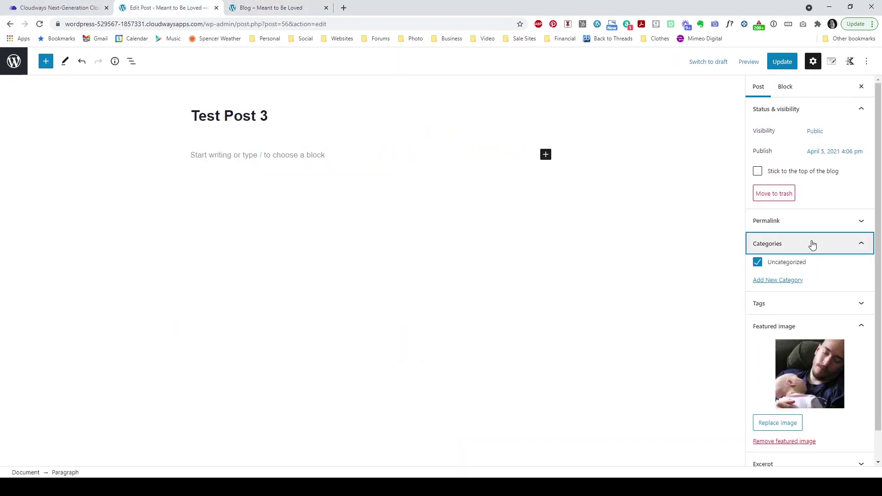
{"action": "left_click", "coordinate": [811, 246]}
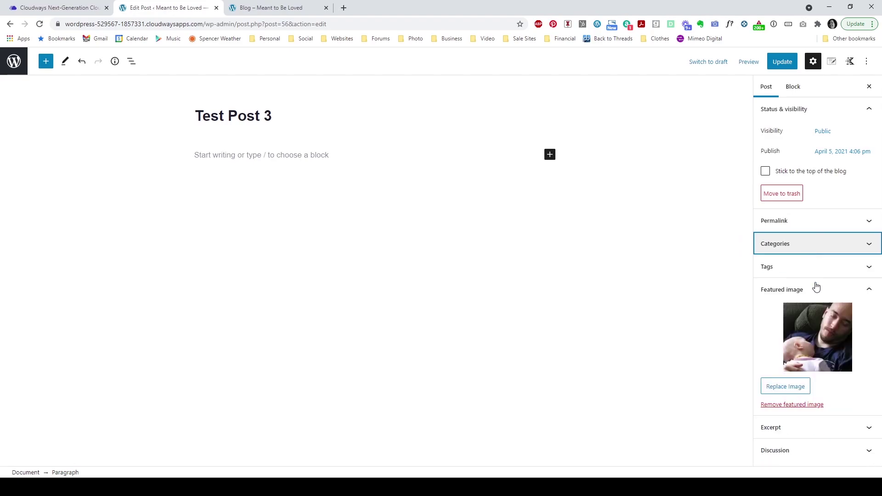
{"action": "left_click", "coordinate": [834, 291]}
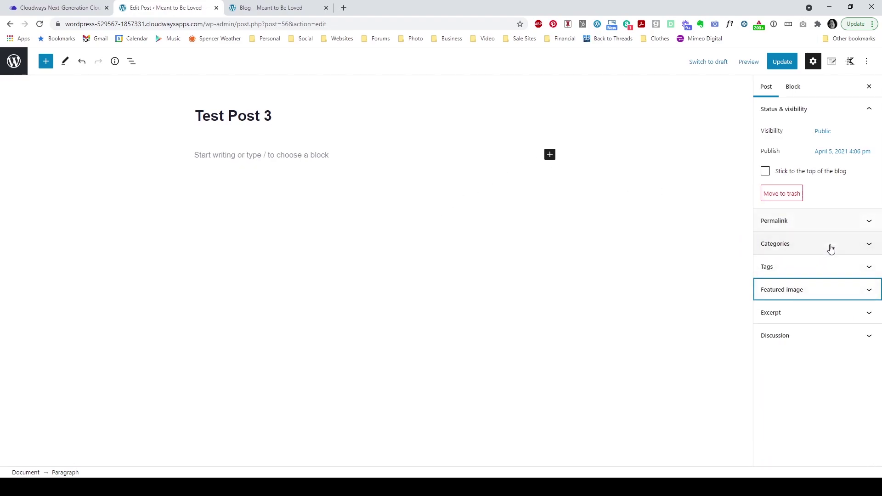
{"action": "left_click", "coordinate": [782, 62]}
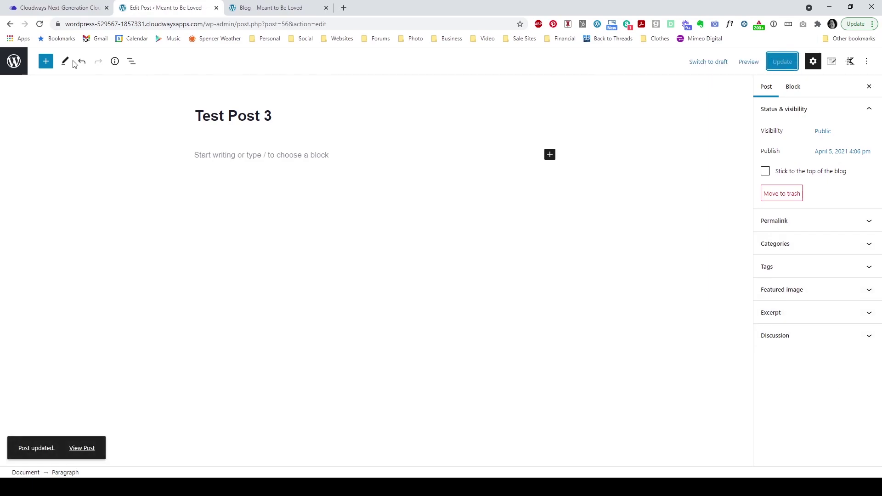
{"action": "left_click", "coordinate": [15, 65]}
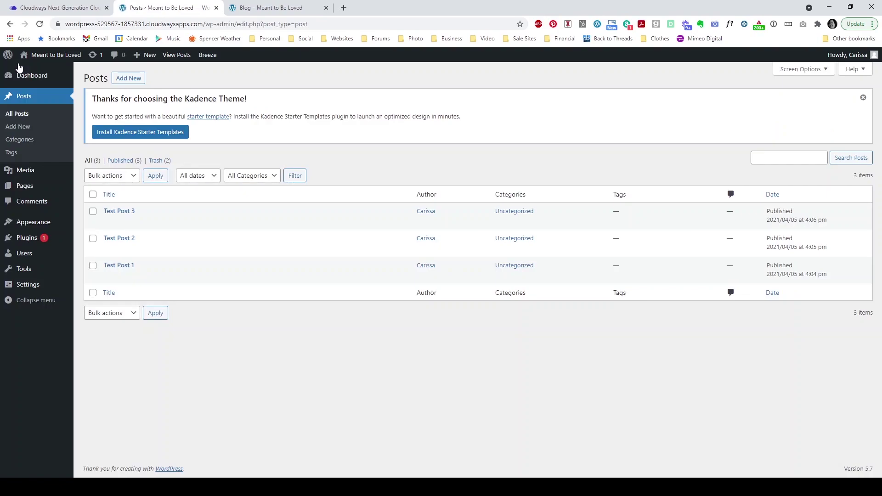
Step: Dismiss the Kadence theme notice on the Posts list and switch to the Cloudways account
{"action": "left_click", "coordinate": [863, 102]}
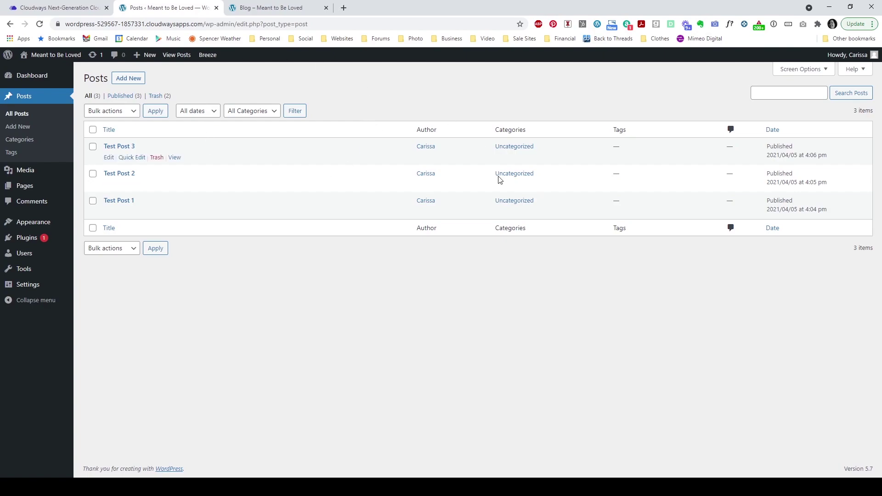
{"action": "left_click", "coordinate": [70, 11]}
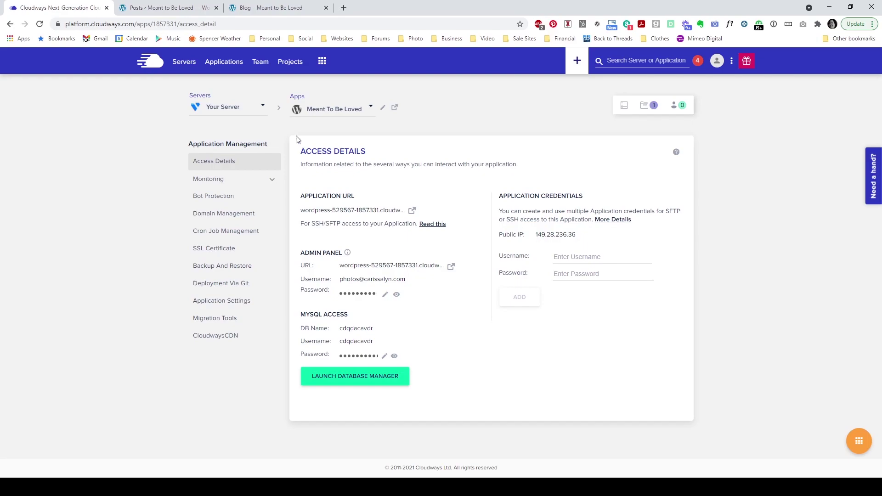
Step: In Domain Management, open the 'How Do I Take My Website Live from Cloudways?' guide from the Primary Domain field
{"action": "left_click", "coordinate": [219, 216]}
{"action": "left_click", "coordinate": [318, 214]}
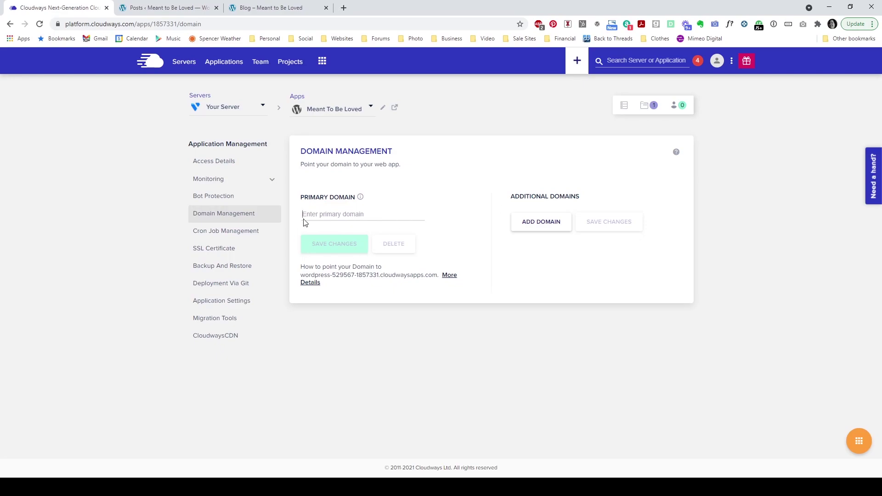
{"action": "left_click", "coordinate": [312, 283]}
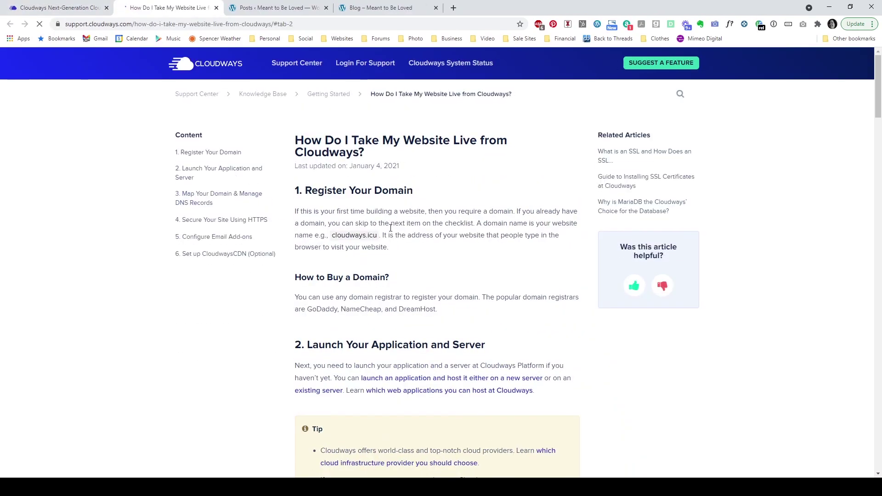
Step: Read the go-live article down to 'Secure Your Site Using HTTPS', then return to Cloudways Domain Management
{"action": "scroll", "coordinate": [394, 232], "scroll_direction": "down", "scroll_amount": 8}
{"action": "scroll", "coordinate": [394, 232], "scroll_direction": "down", "scroll_amount": 10}
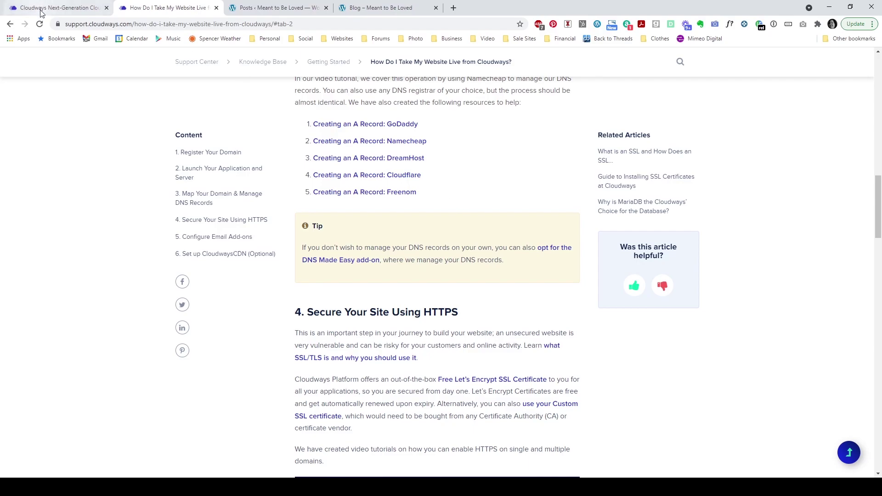
{"action": "key", "text": "ctrl+shift+Tab"}
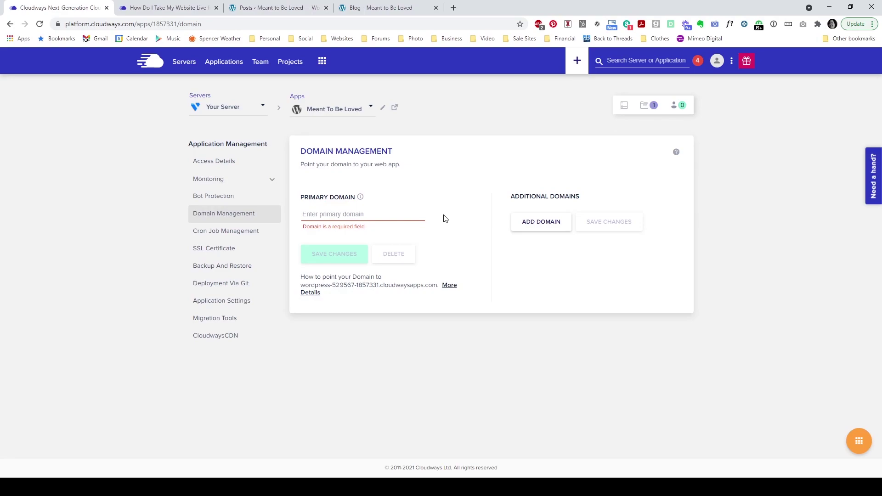
Step: Review the Let's Encrypt SSL Certificate settings for Meant To Be Loved, then open Access Details
{"action": "left_click", "coordinate": [193, 256]}
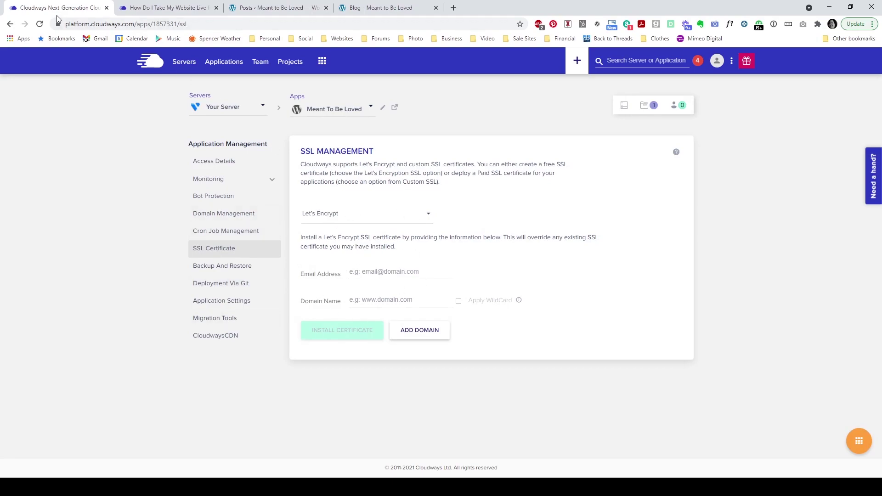
{"action": "left_click", "coordinate": [272, 8]}
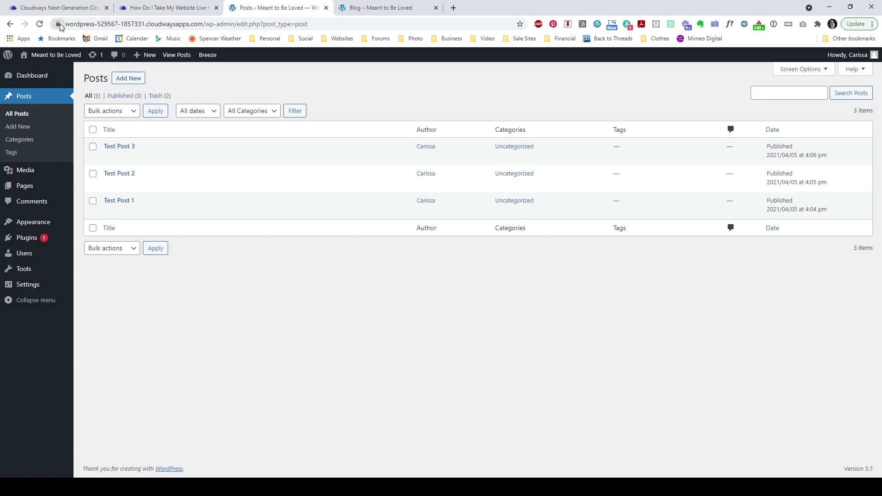
{"action": "left_click", "coordinate": [58, 8]}
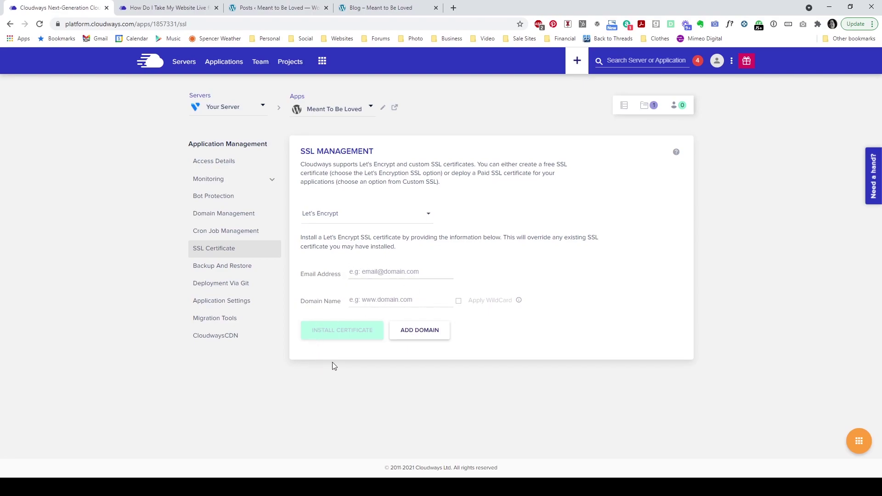
{"action": "left_click", "coordinate": [214, 161]}
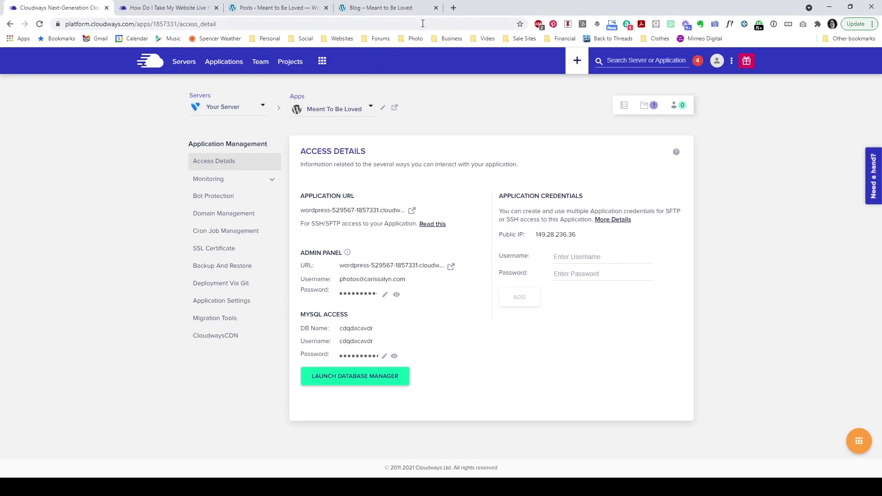
Step: Load slsbuild.com/blocks in a new tab and open the Page Essentials demo
{"action": "left_click", "coordinate": [453, 8]}
{"action": "type", "text": "sl"}
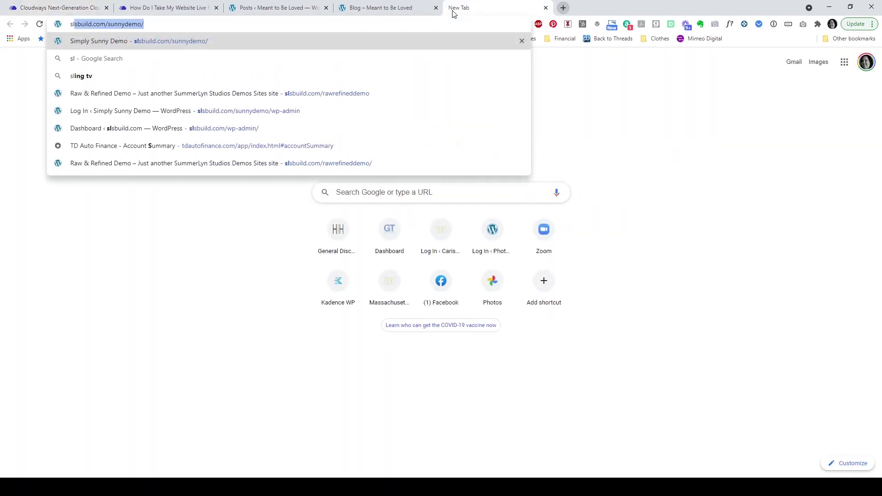
{"action": "type", "text": "sbuild.com/"}
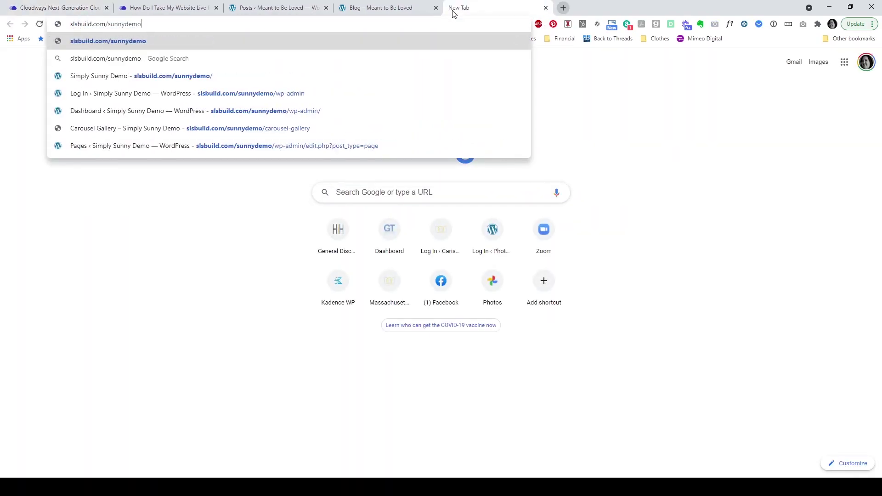
{"action": "type", "text": "blocks"}
{"action": "key", "text": "Return"}
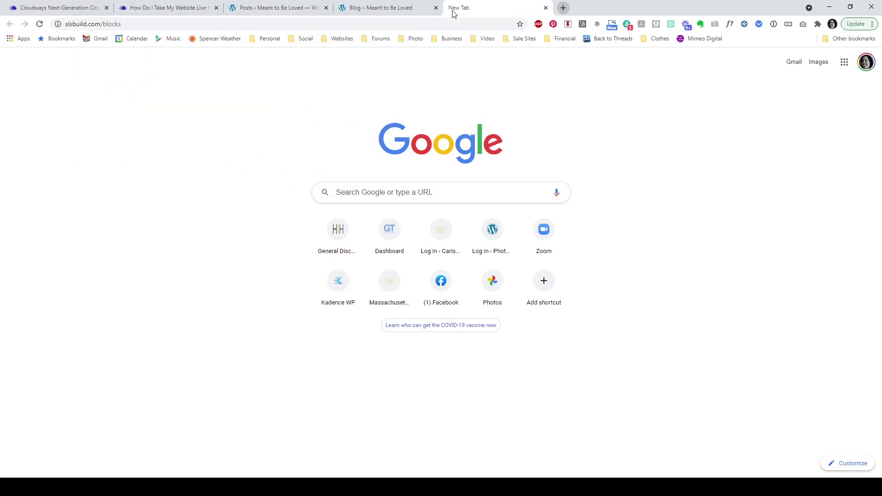
{"action": "left_click", "coordinate": [579, 70]}
Step: Scroll through the Page Essentials blocks down to the Reviews testimonials section
{"action": "scroll", "coordinate": [749, 181], "scroll_direction": "down", "scroll_amount": 2}
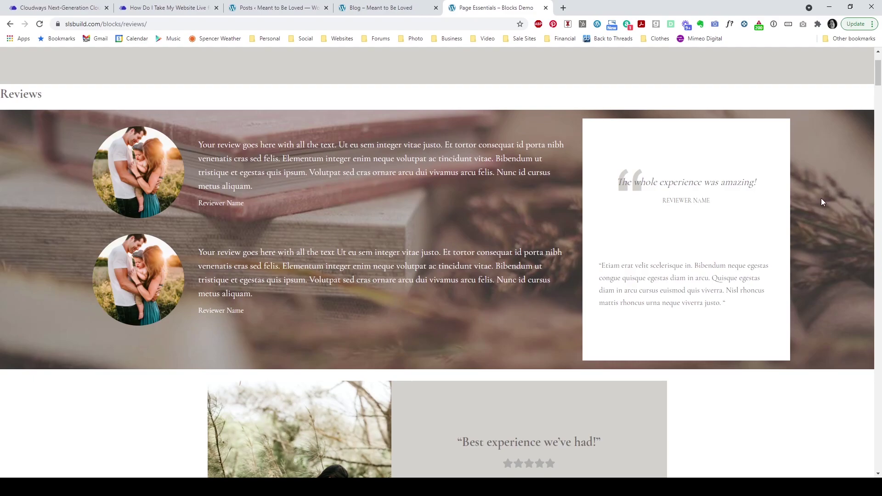
{"action": "scroll", "coordinate": [824, 197], "scroll_direction": "down", "scroll_amount": 4}
{"action": "scroll", "coordinate": [824, 197], "scroll_direction": "down", "scroll_amount": 2}
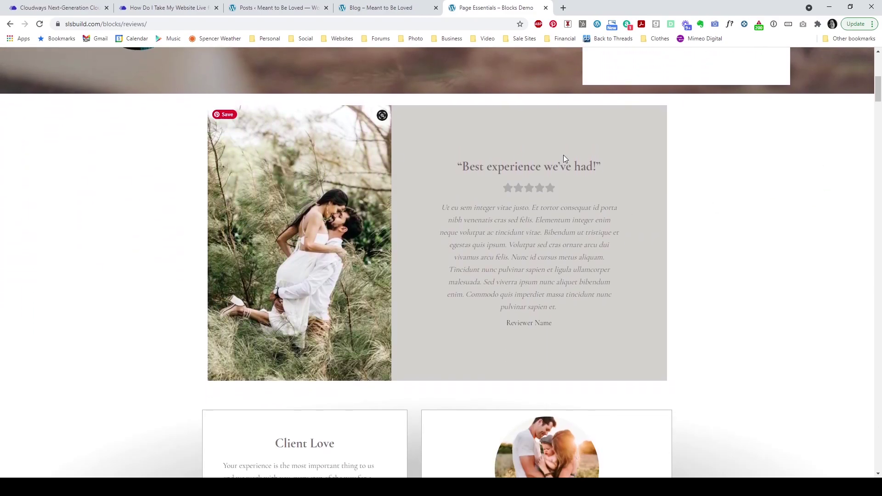
{"action": "scroll", "coordinate": [790, 234], "scroll_direction": "down", "scroll_amount": 6}
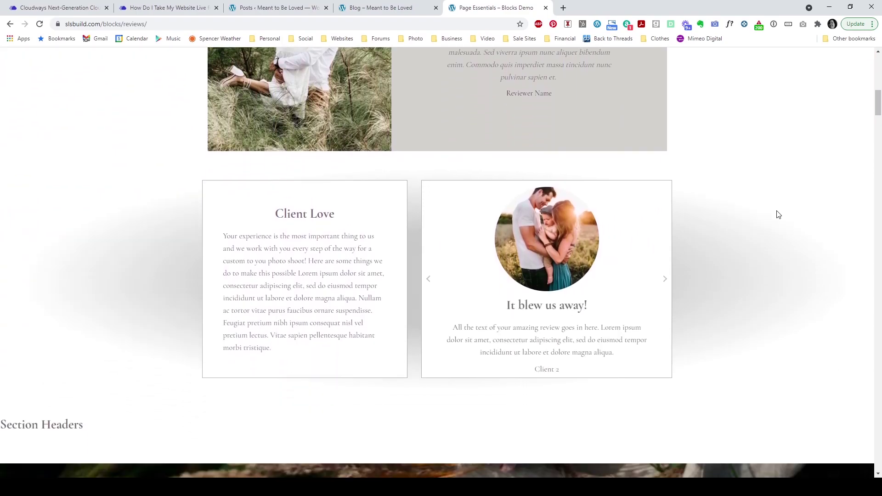
{"action": "scroll", "coordinate": [808, 225], "scroll_direction": "down", "scroll_amount": 10}
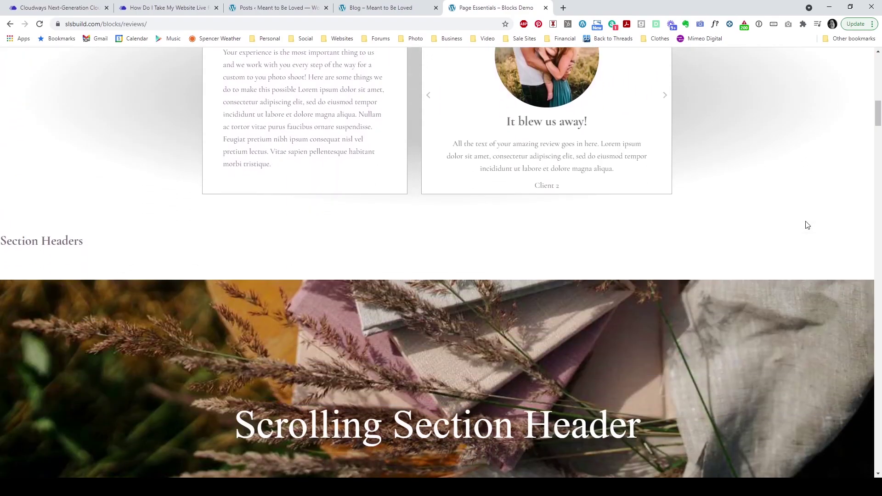
{"action": "scroll", "coordinate": [816, 211], "scroll_direction": "down", "scroll_amount": 12}
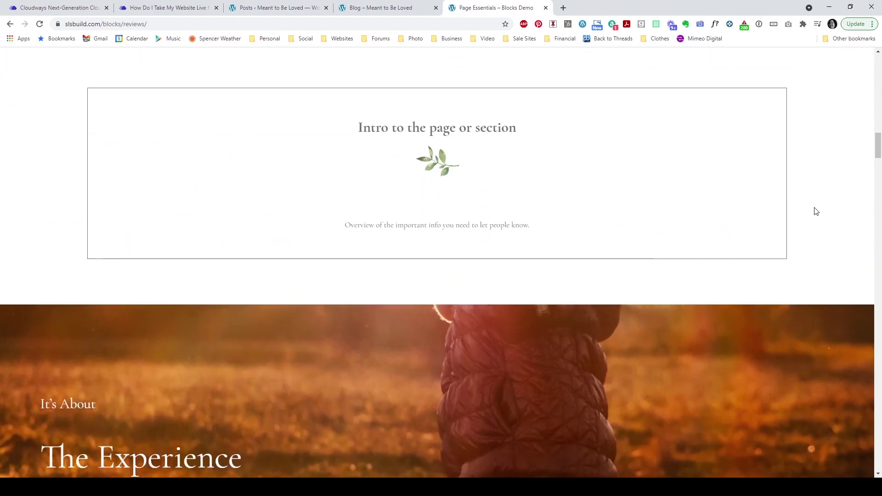
{"action": "scroll", "coordinate": [816, 211], "scroll_direction": "down", "scroll_amount": 12}
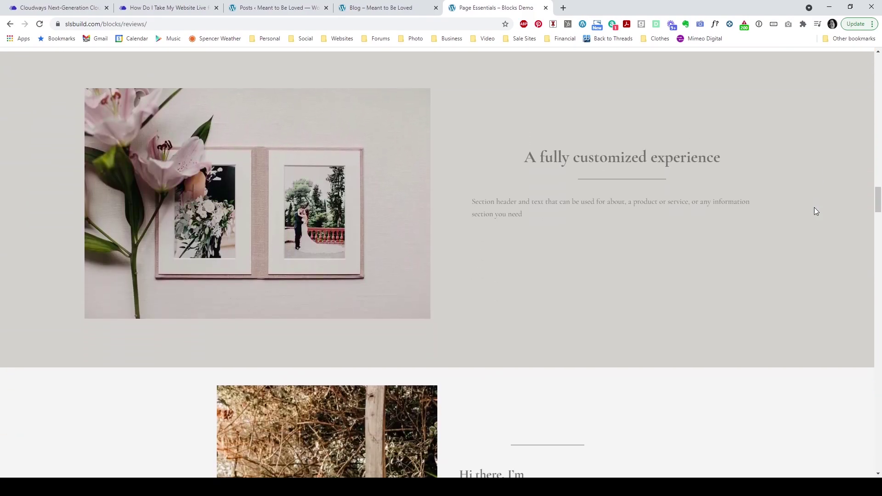
{"action": "scroll", "coordinate": [816, 212], "scroll_direction": "down", "scroll_amount": 12}
{"action": "scroll", "coordinate": [814, 211], "scroll_direction": "down", "scroll_amount": 12}
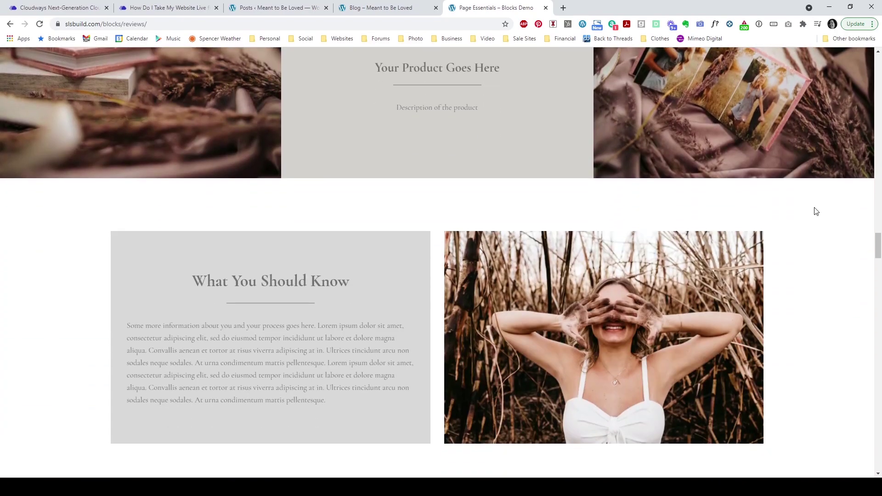
{"action": "scroll", "coordinate": [816, 212], "scroll_direction": "down", "scroll_amount": 12}
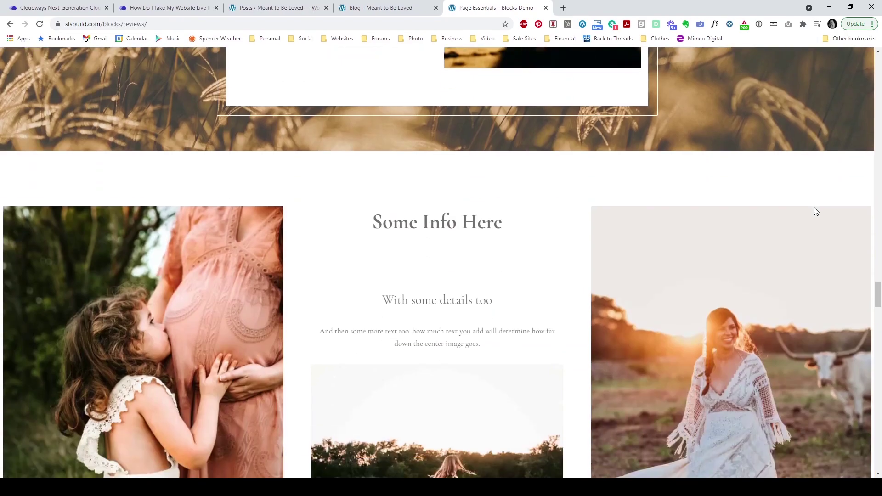
{"action": "scroll", "coordinate": [816, 212], "scroll_direction": "down", "scroll_amount": 5}
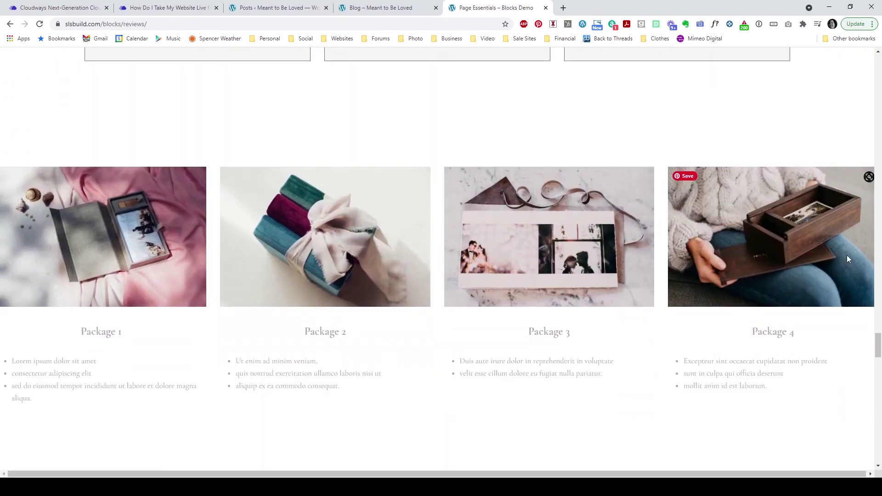
{"action": "left_click_drag", "start_coordinate": [871, 351], "coordinate": [878, 68]}
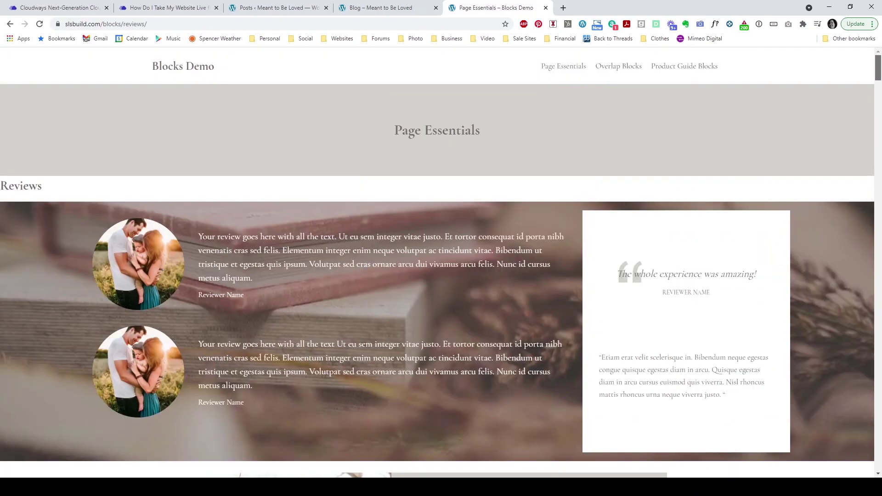
Step: Browse the Overlap Blocks demo page, then return to the Posts ‹ Meant to Be Loved tab
{"action": "left_click", "coordinate": [626, 68]}
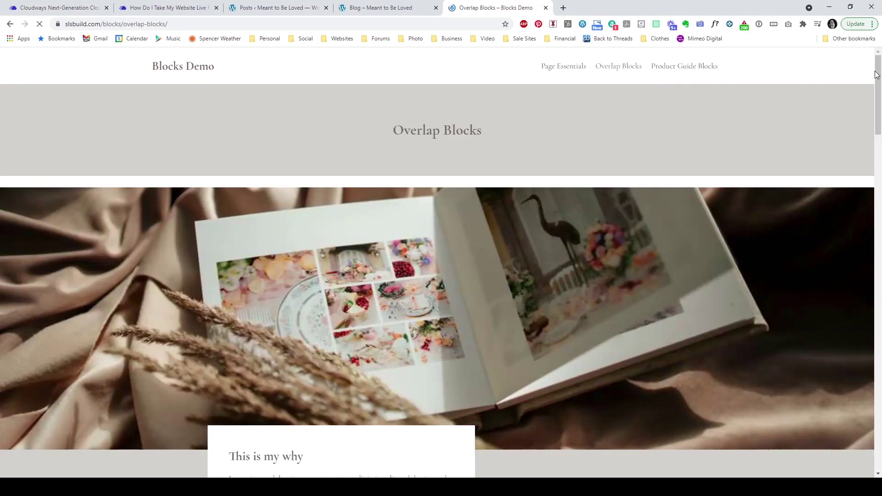
{"action": "left_click_drag", "start_coordinate": [877, 67], "coordinate": [879, 289]}
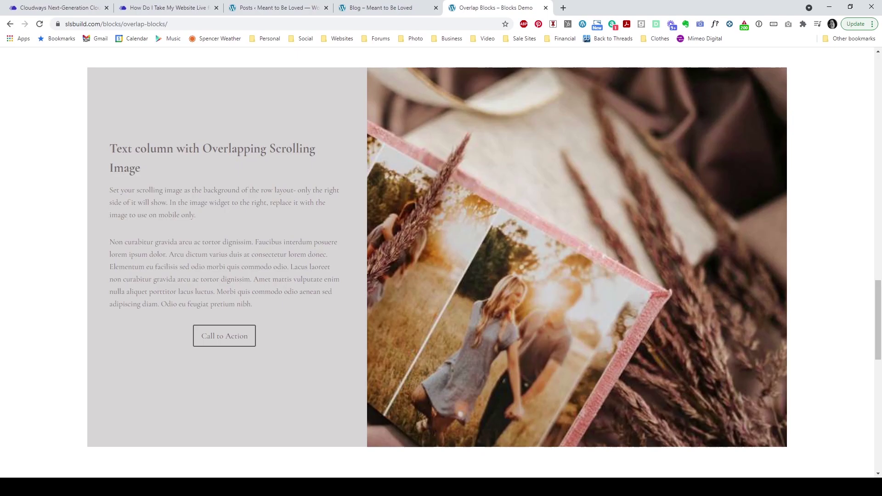
{"action": "left_click_drag", "start_coordinate": [877, 287], "coordinate": [879, 61]}
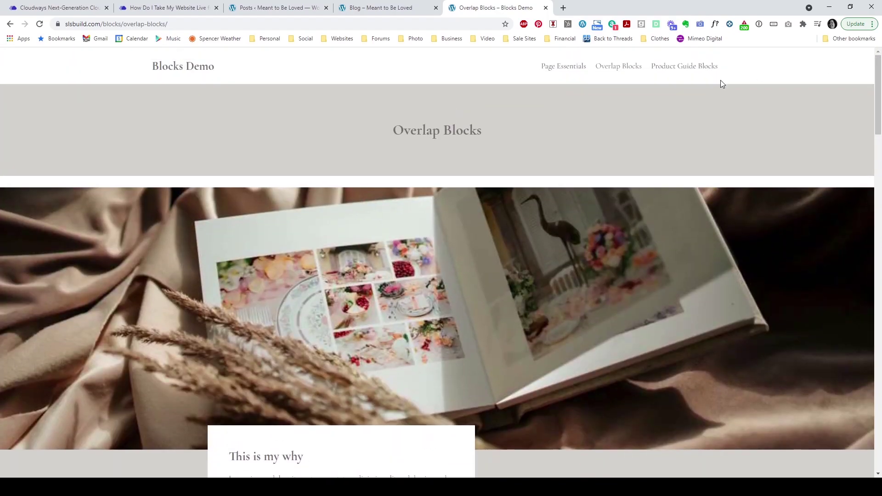
{"action": "left_click", "coordinate": [286, 8]}
{"action": "left_click", "coordinate": [456, 7]}
{"action": "left_click", "coordinate": [276, 14]}
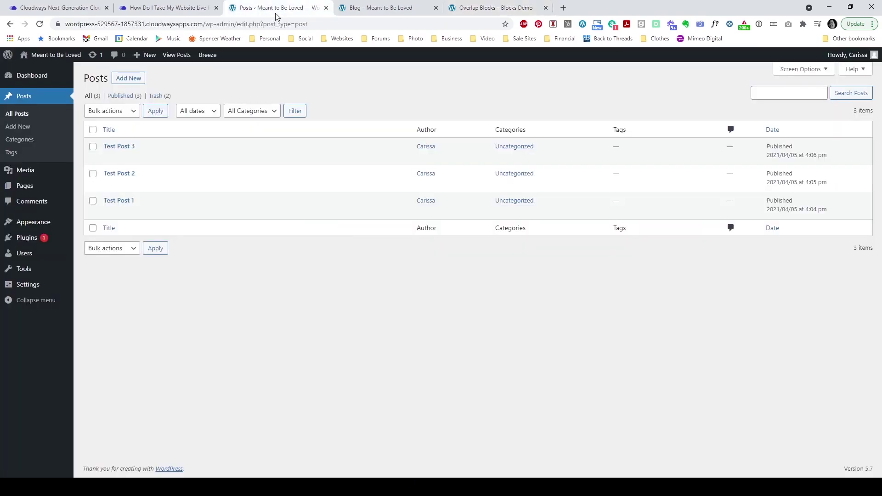